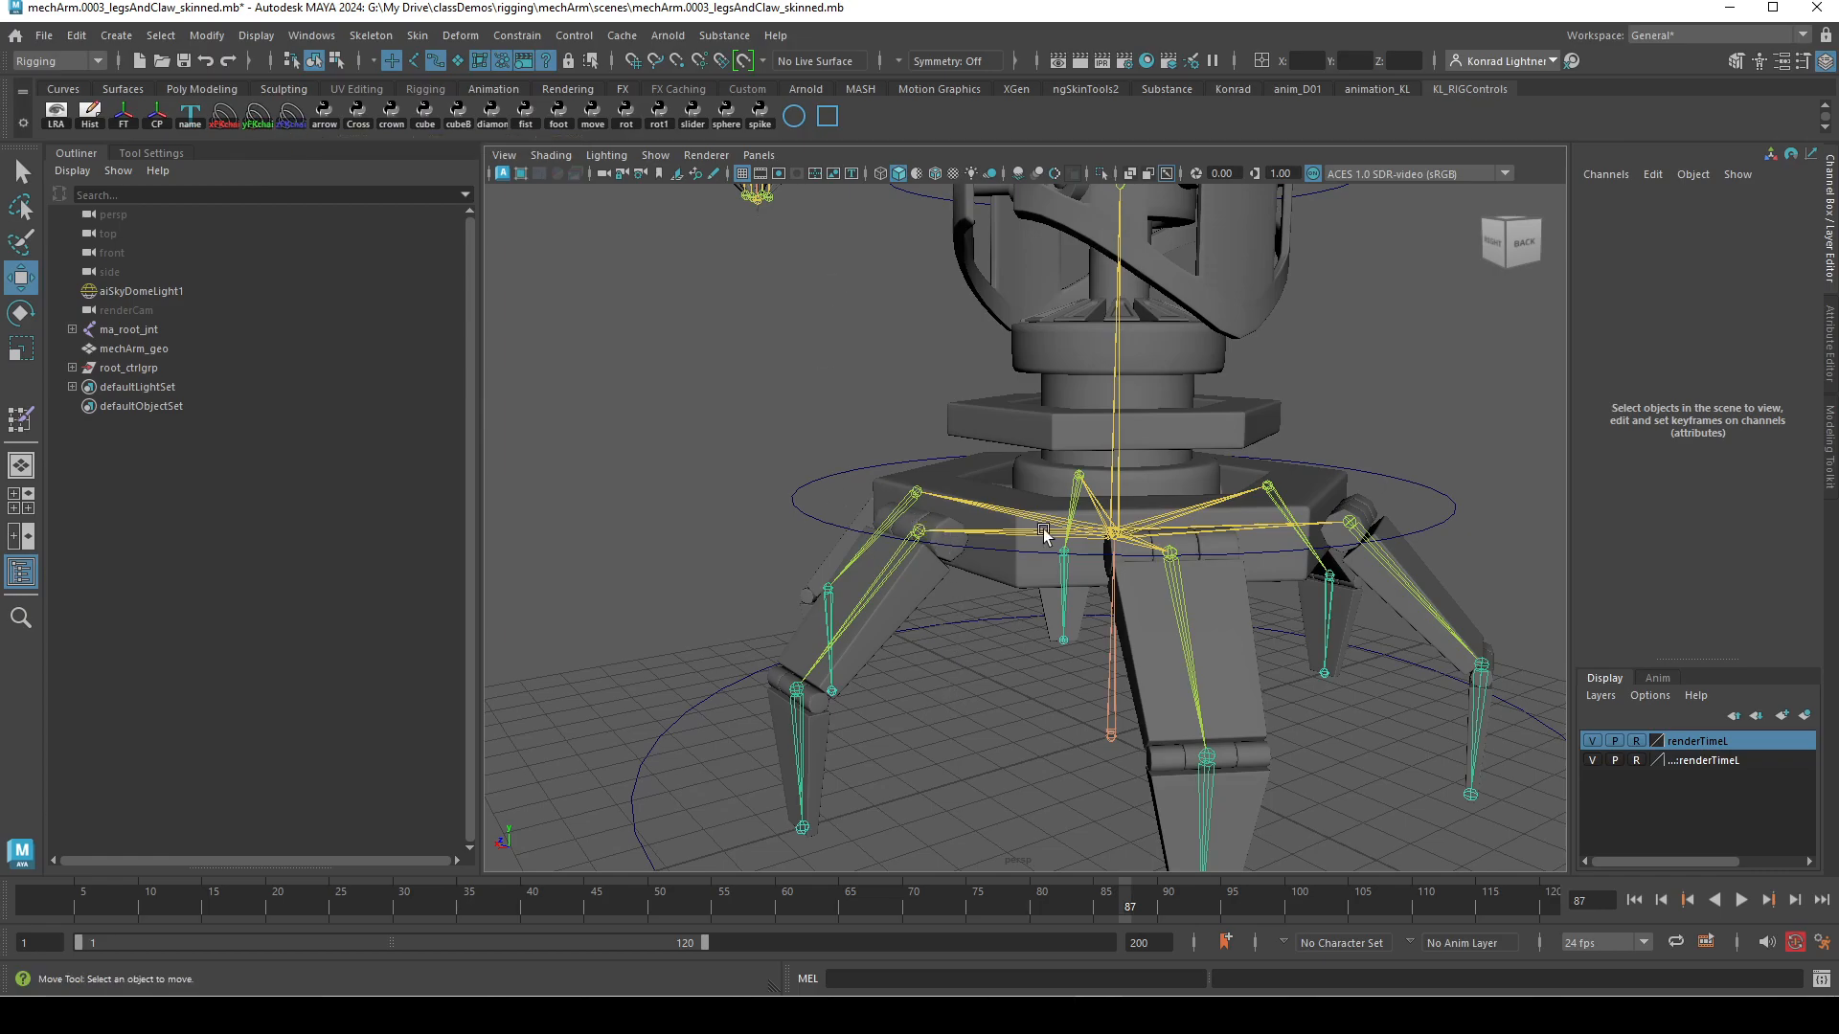
# - Create a Z-axis FK control chain on leg D's joints ma_legD_top_jnt and ma_legD_mid_jnt
pyautogui.keyDown('alt'); pyautogui.moveTo(927, 678); pyautogui.dragTo(948, 599, button='middle'); pyautogui.keyUp('alt')
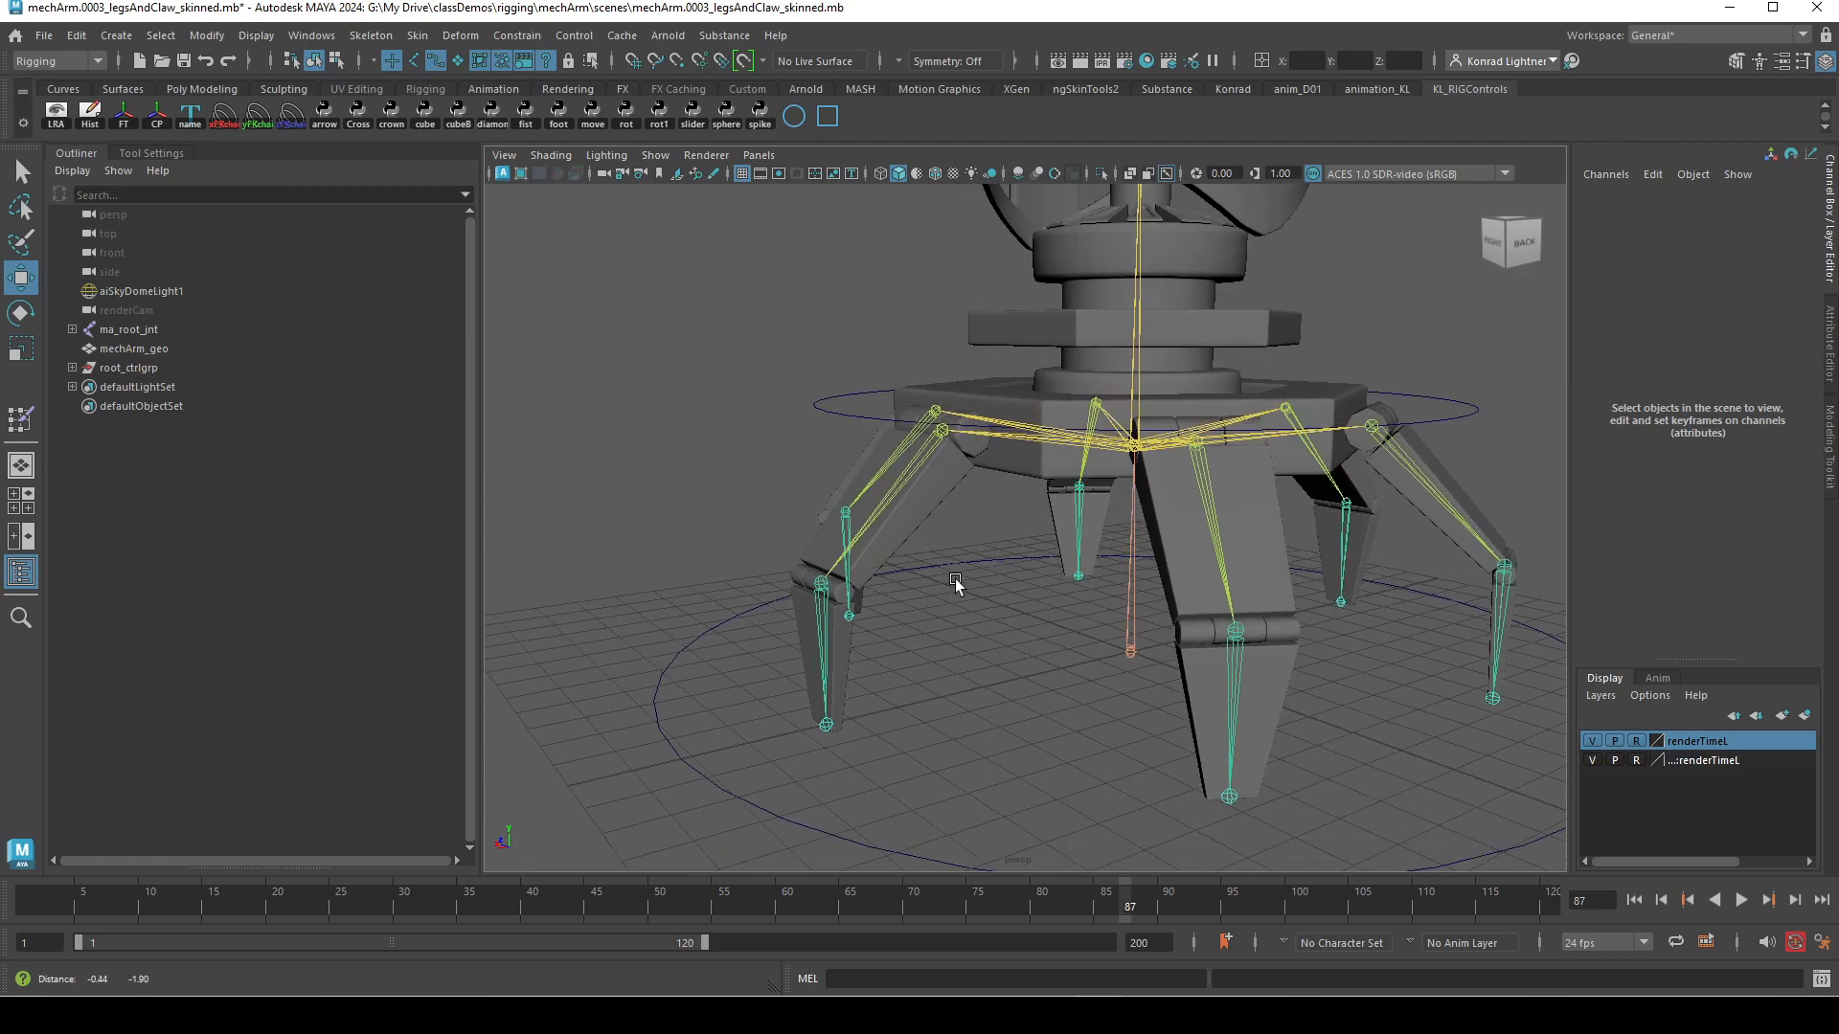
pyautogui.keyDown('alt'); pyautogui.moveTo(948, 599); pyautogui.dragTo(1043, 575, button='right'); pyautogui.keyUp('alt')
pyautogui.keyDown('alt'); pyautogui.moveTo(1043, 574); pyautogui.dragTo(1029, 599); pyautogui.keyUp('alt')
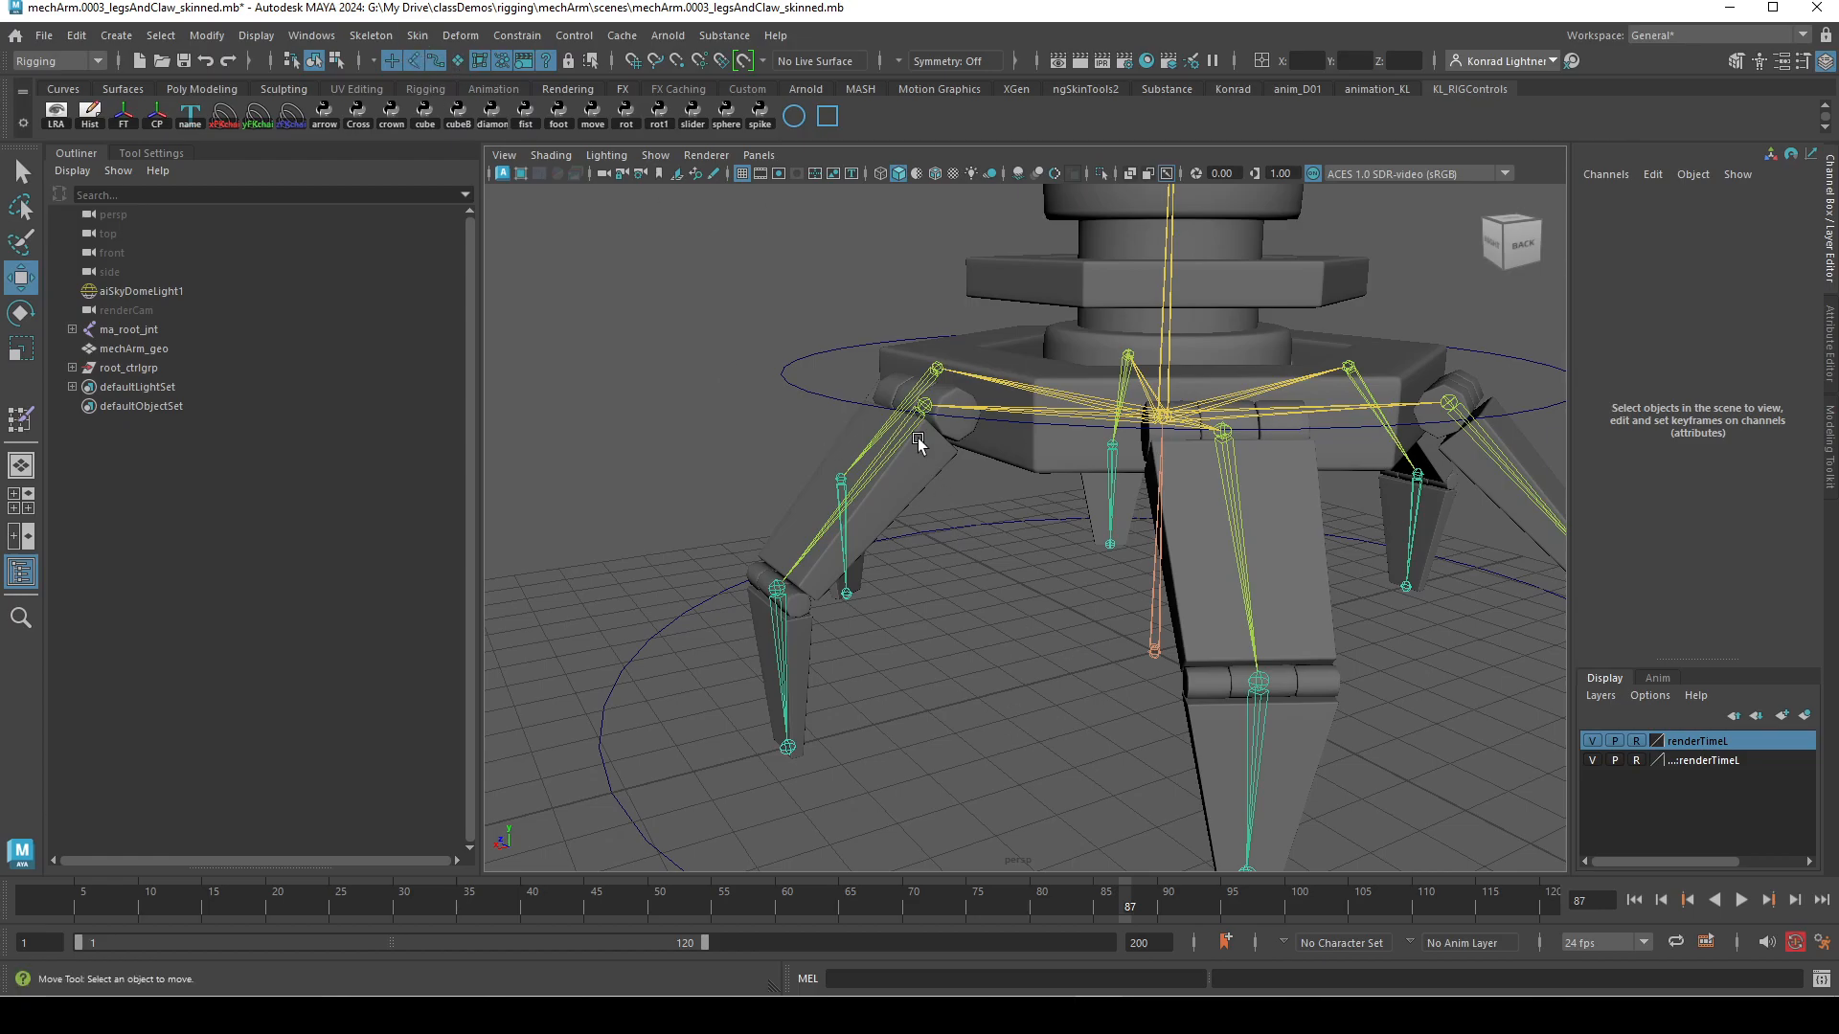
pyautogui.click(931, 407)
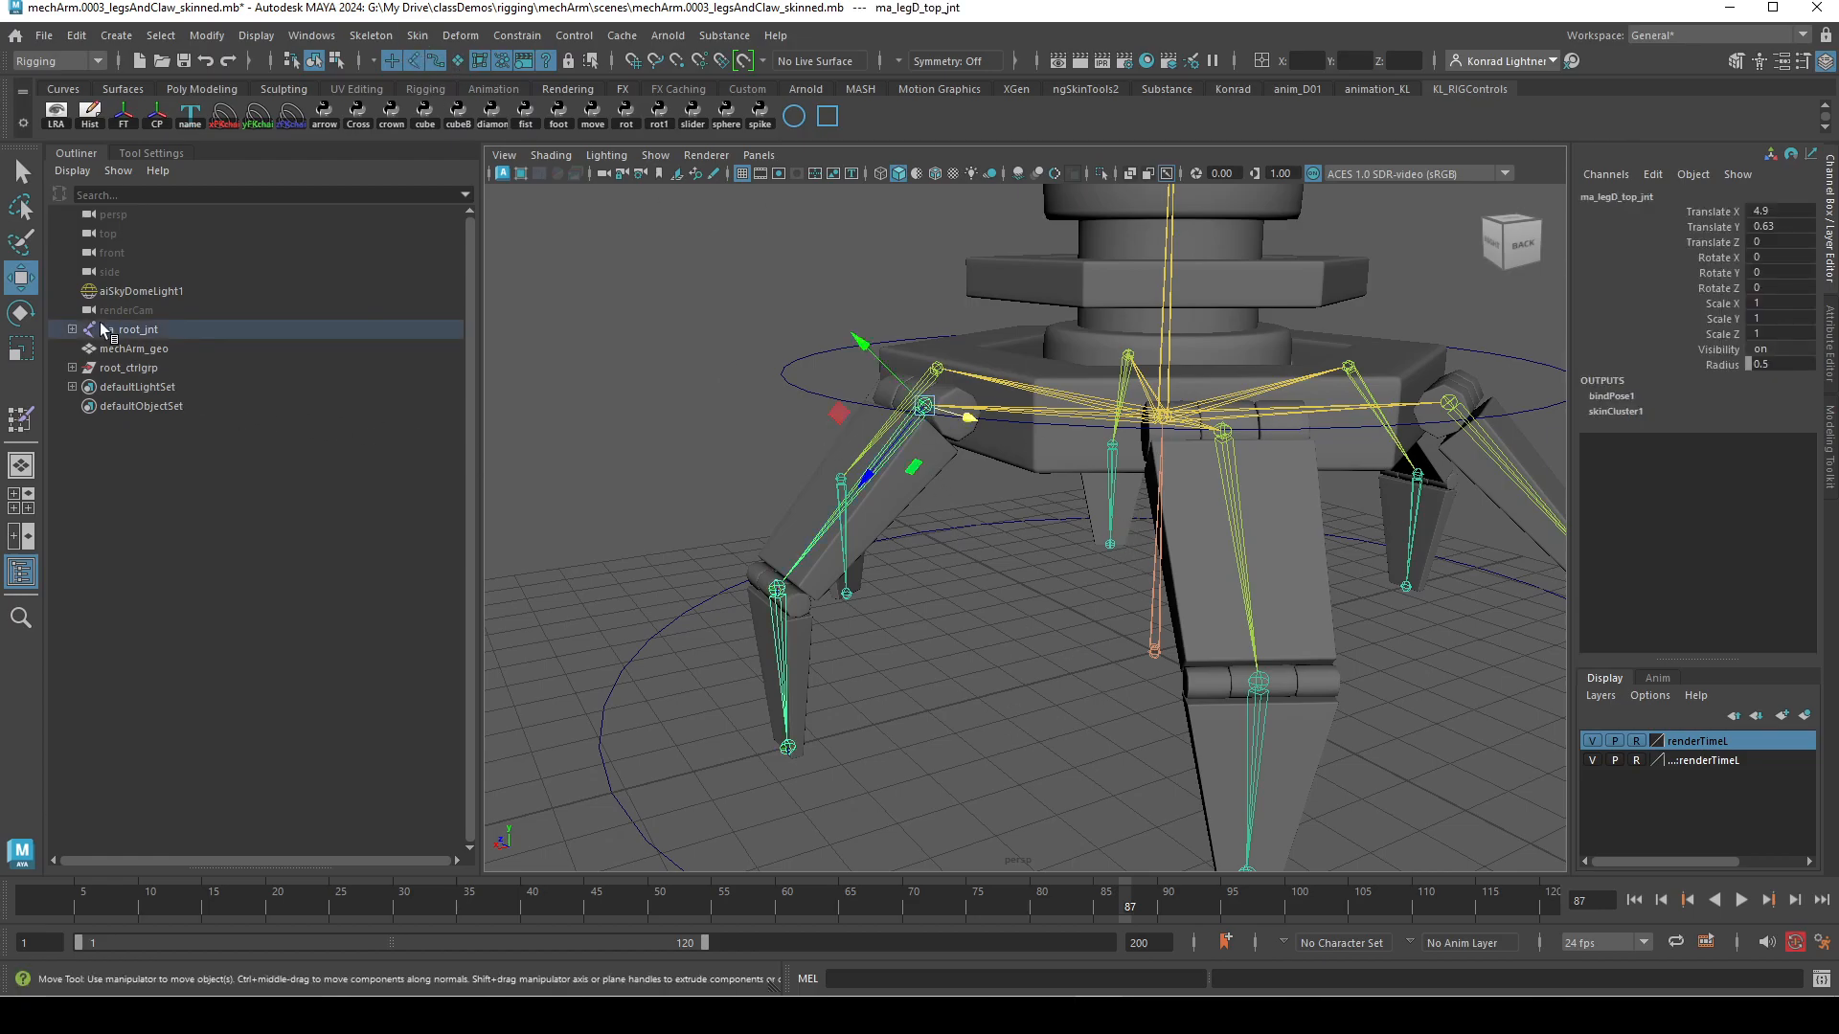
pyautogui.keyDown('shift'); pyautogui.click(72, 329); pyautogui.keyUp('shift')
pyautogui.keyDown('ctrl'); pyautogui.click(234, 561); pyautogui.keyUp('ctrl')
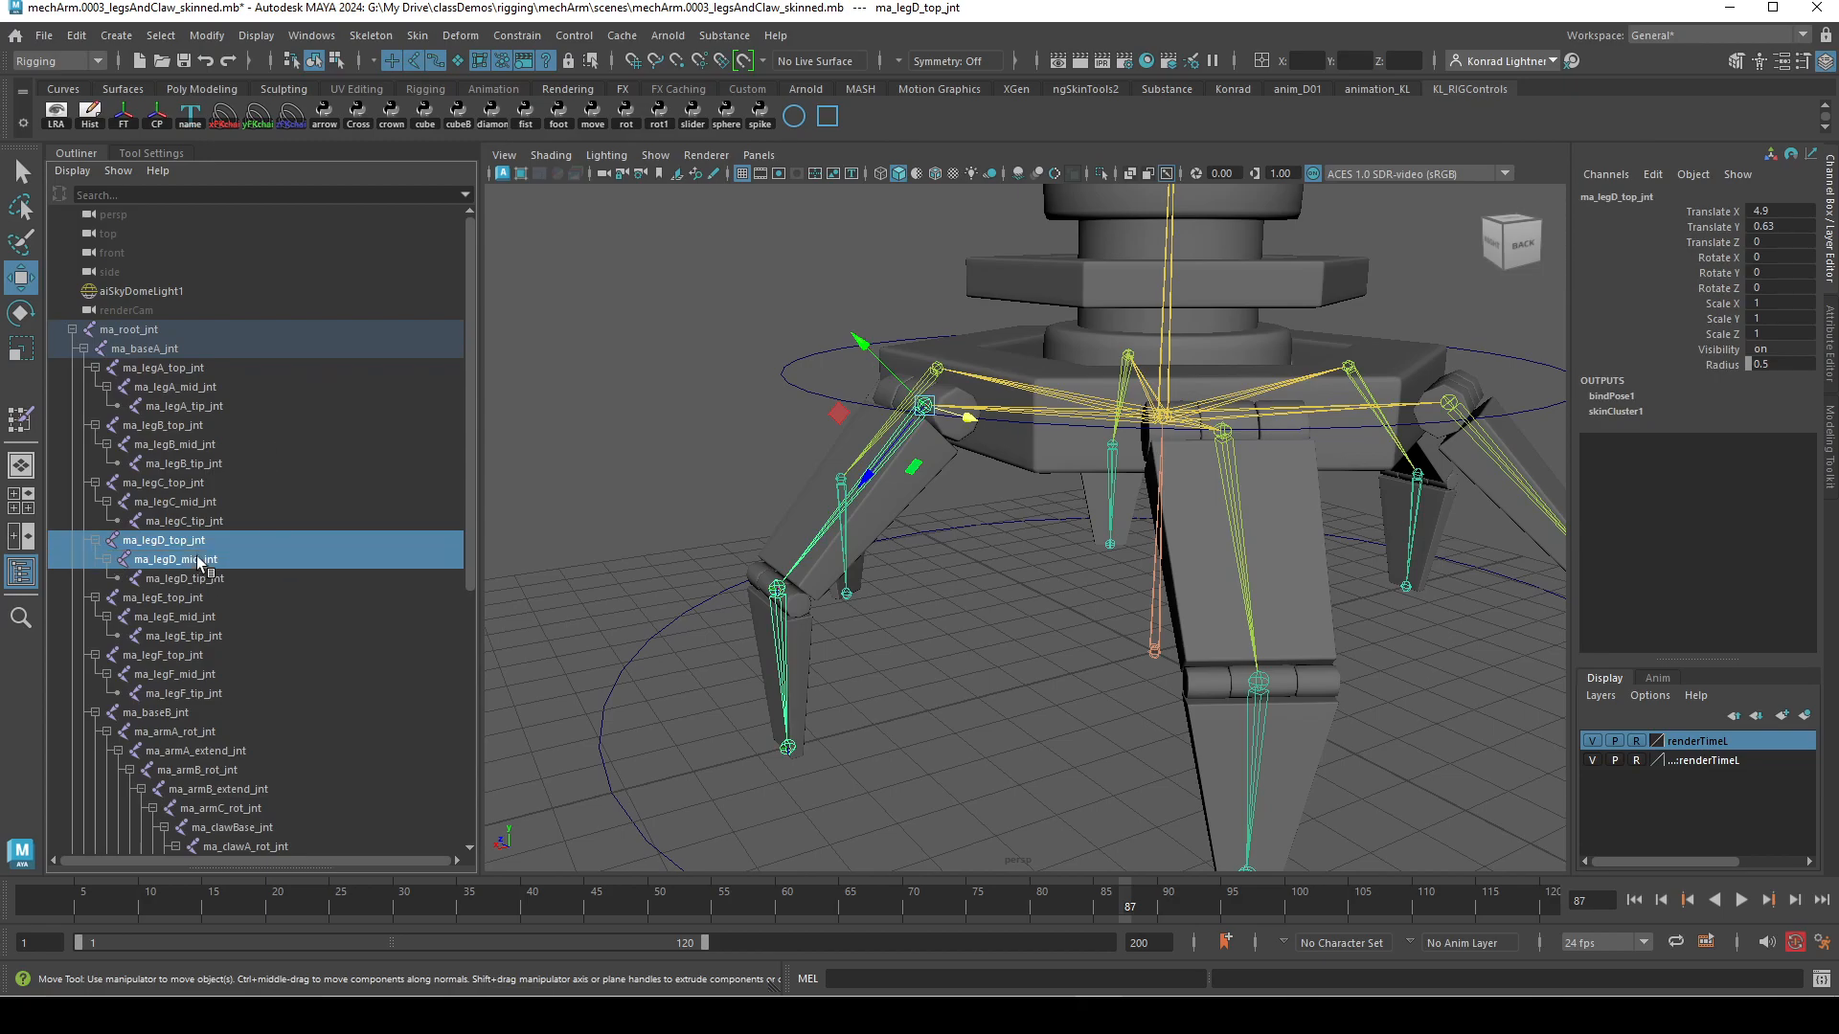
pyautogui.keyDown('alt'); pyautogui.moveTo(894, 634); pyautogui.dragTo(964, 649); pyautogui.keyUp('alt')
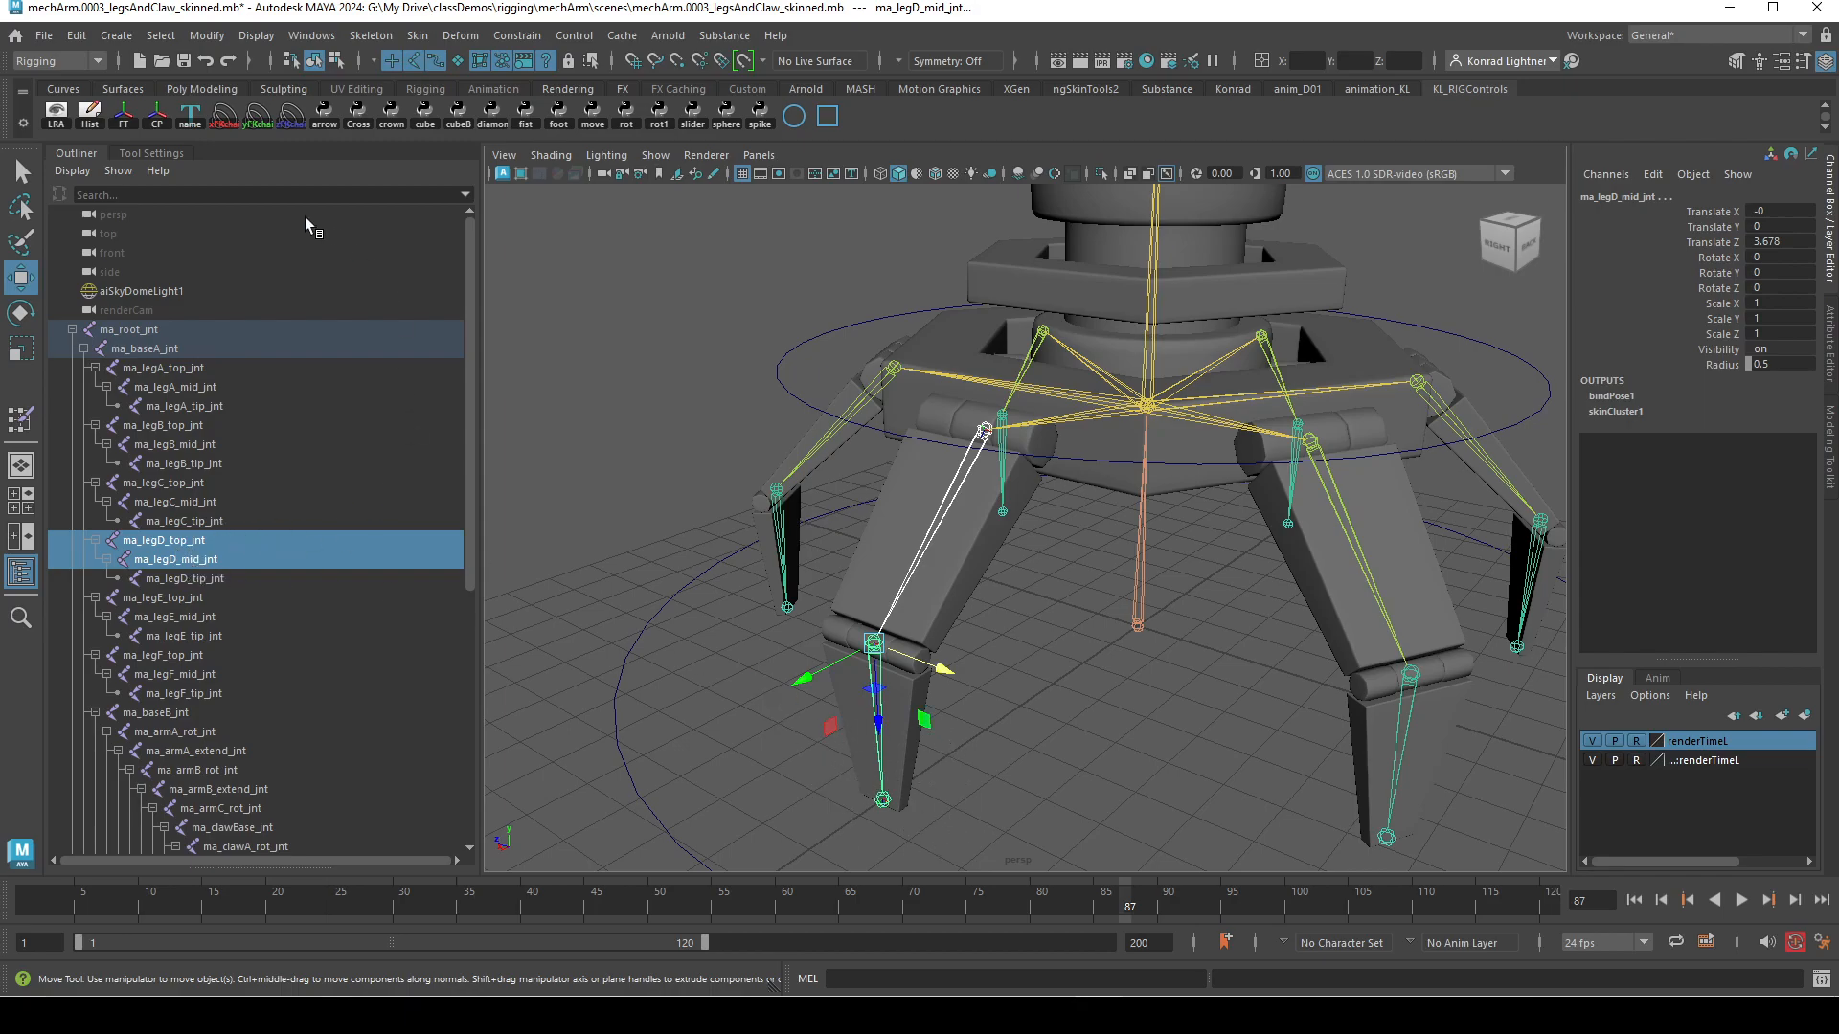
pyautogui.click(297, 115)
pyautogui.moveTo(1049, 635)
pyautogui.keyDown('alt'); pyautogui.mouseDown()
pyautogui.moveTo(946, 624)
pyautogui.moveTo(1080, 607)
pyautogui.moveTo(1063, 587)
pyautogui.moveTo(1039, 668)
pyautogui.mouseUp(); pyautogui.keyUp('alt')
pyautogui.click(1003, 760)
# - Test leg D's new FK setup by rotating its mid control and its top control
pyautogui.click(889, 759)
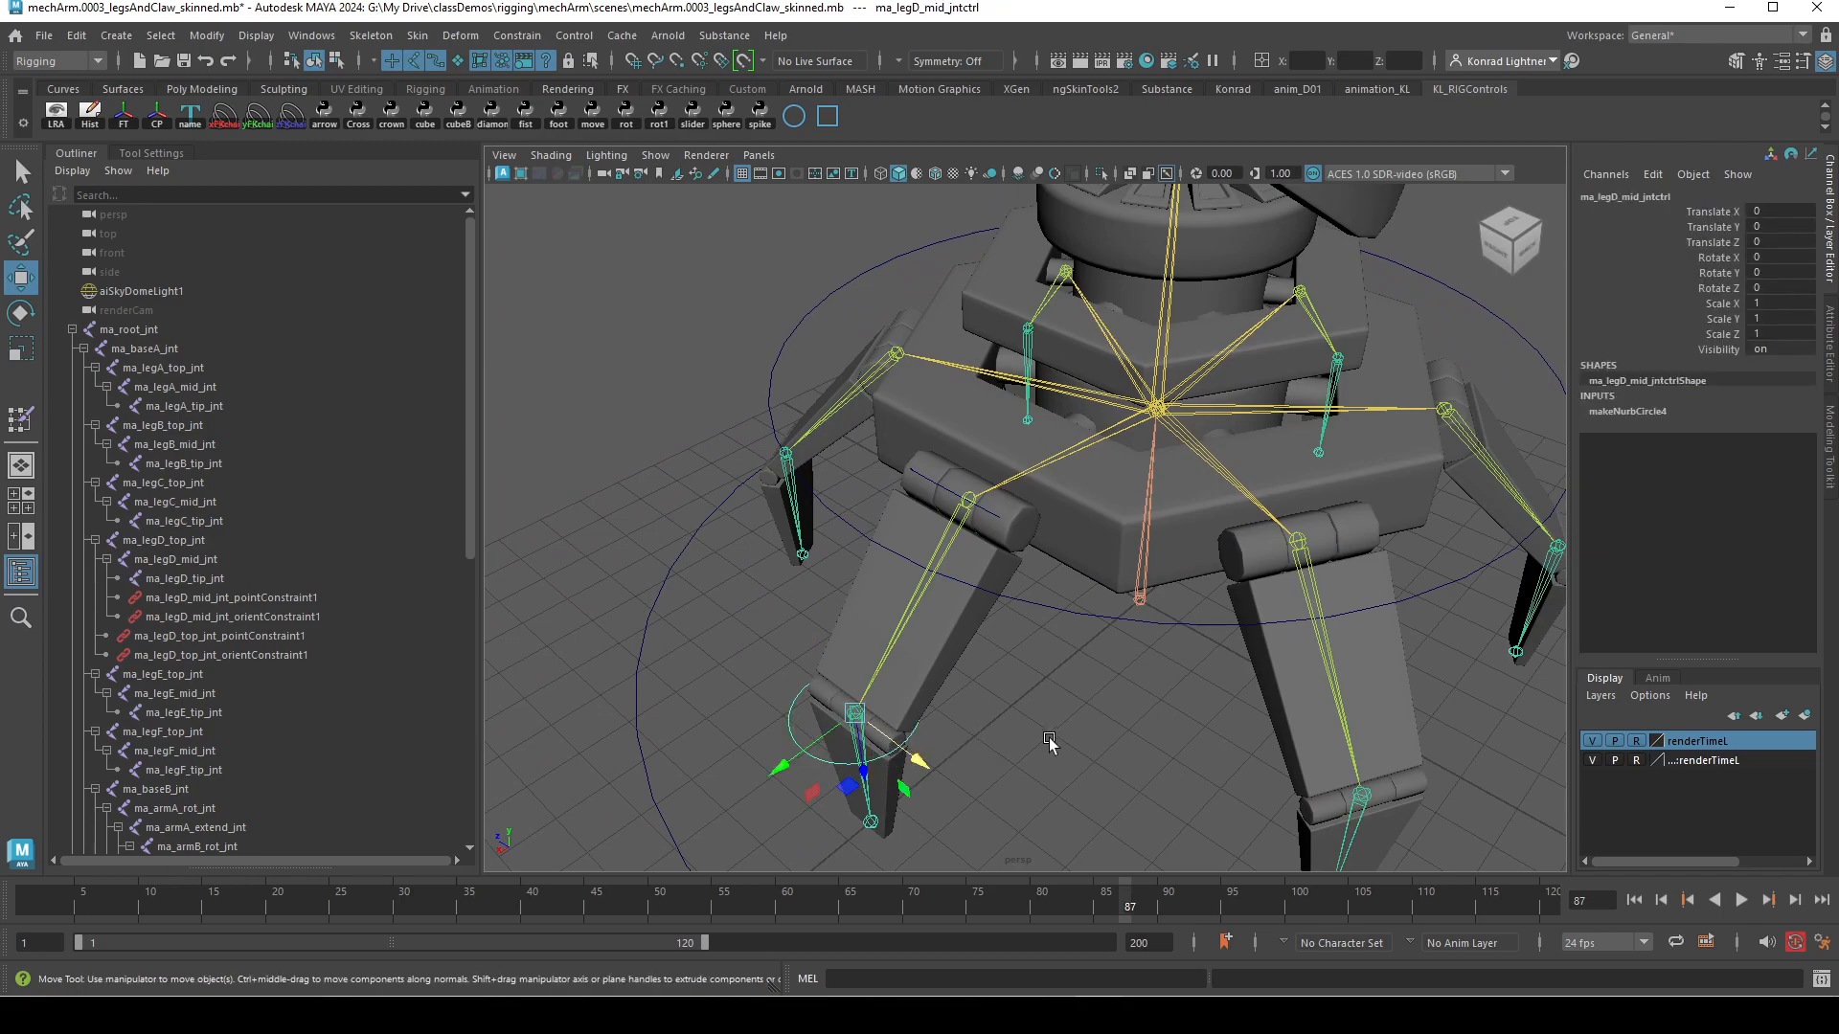
pyautogui.press('e')
pyautogui.moveTo(821, 731); pyautogui.dragTo(842, 669)
pyautogui.click(923, 478)
pyautogui.moveTo(923, 478); pyautogui.dragTo(908, 551)
pyautogui.click(971, 648)
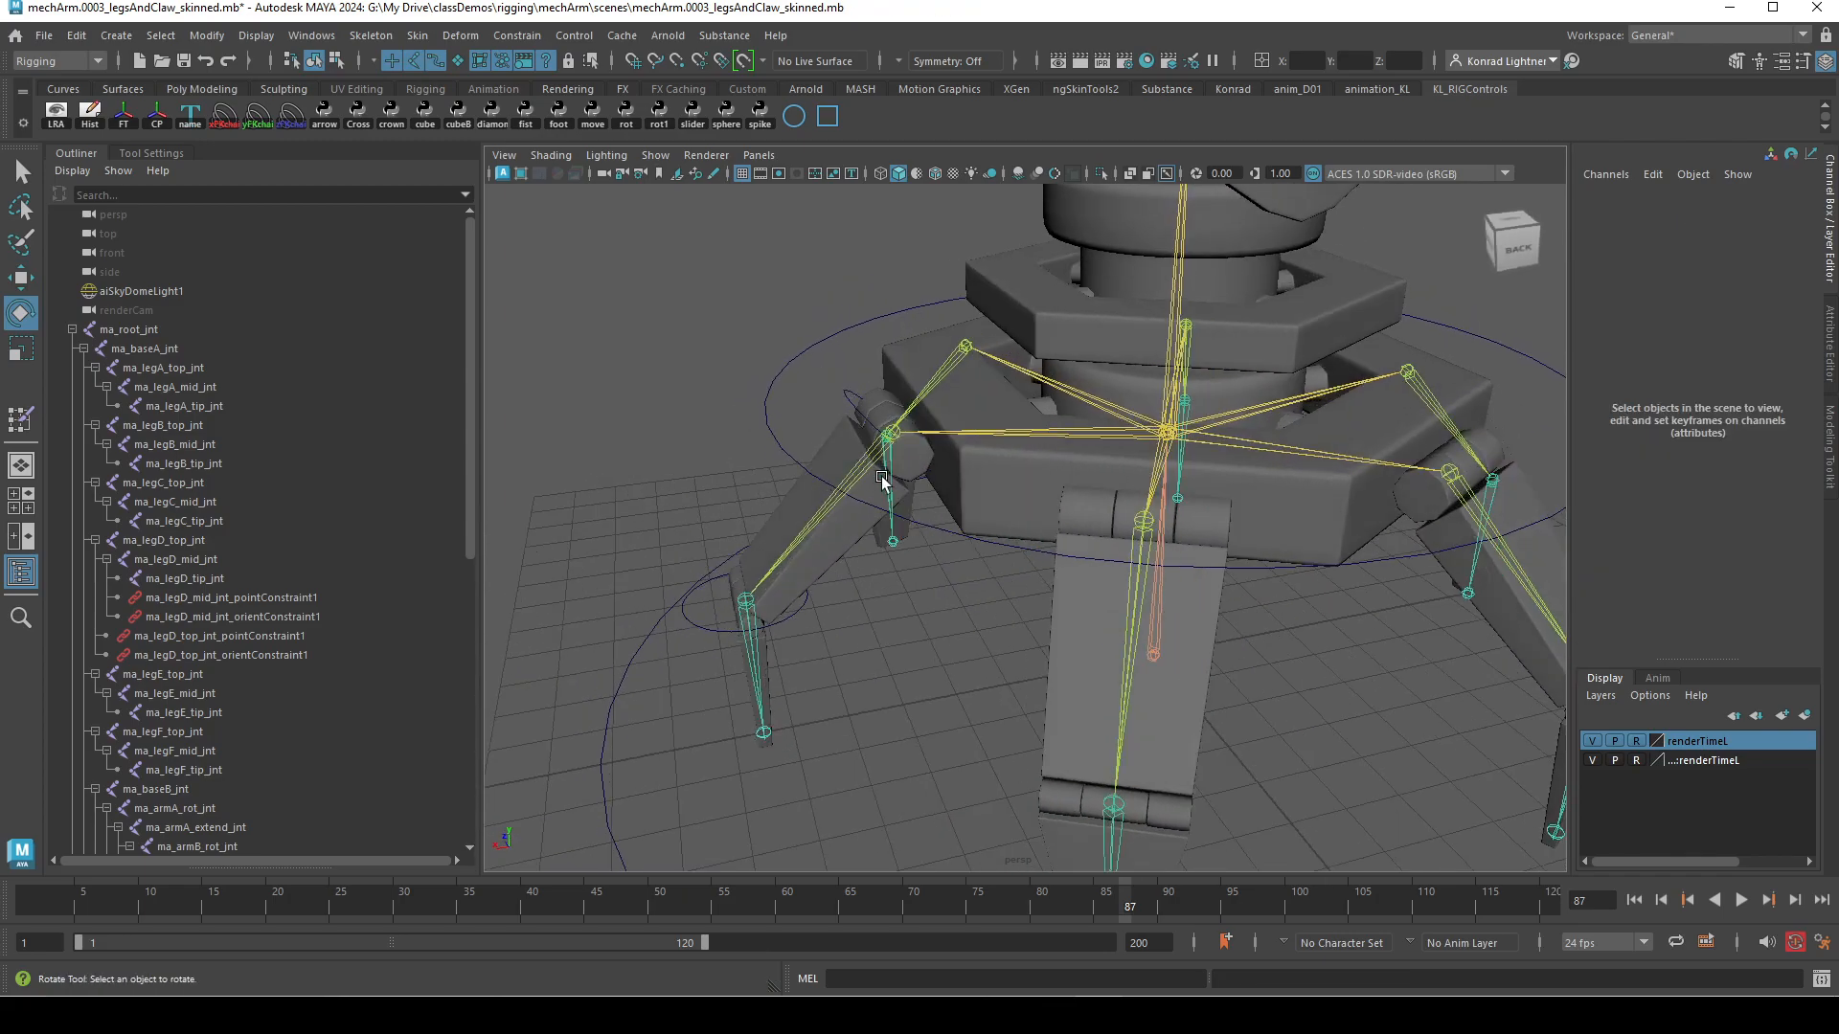
# - Create an FK control chain on leg E's joints ma_legE_top_jnt and ma_legE_mid_jnt
pyautogui.keyDown('alt'); pyautogui.moveTo(1139, 621); pyautogui.dragTo(1172, 739); pyautogui.keyUp('alt')
pyautogui.click(937, 445)
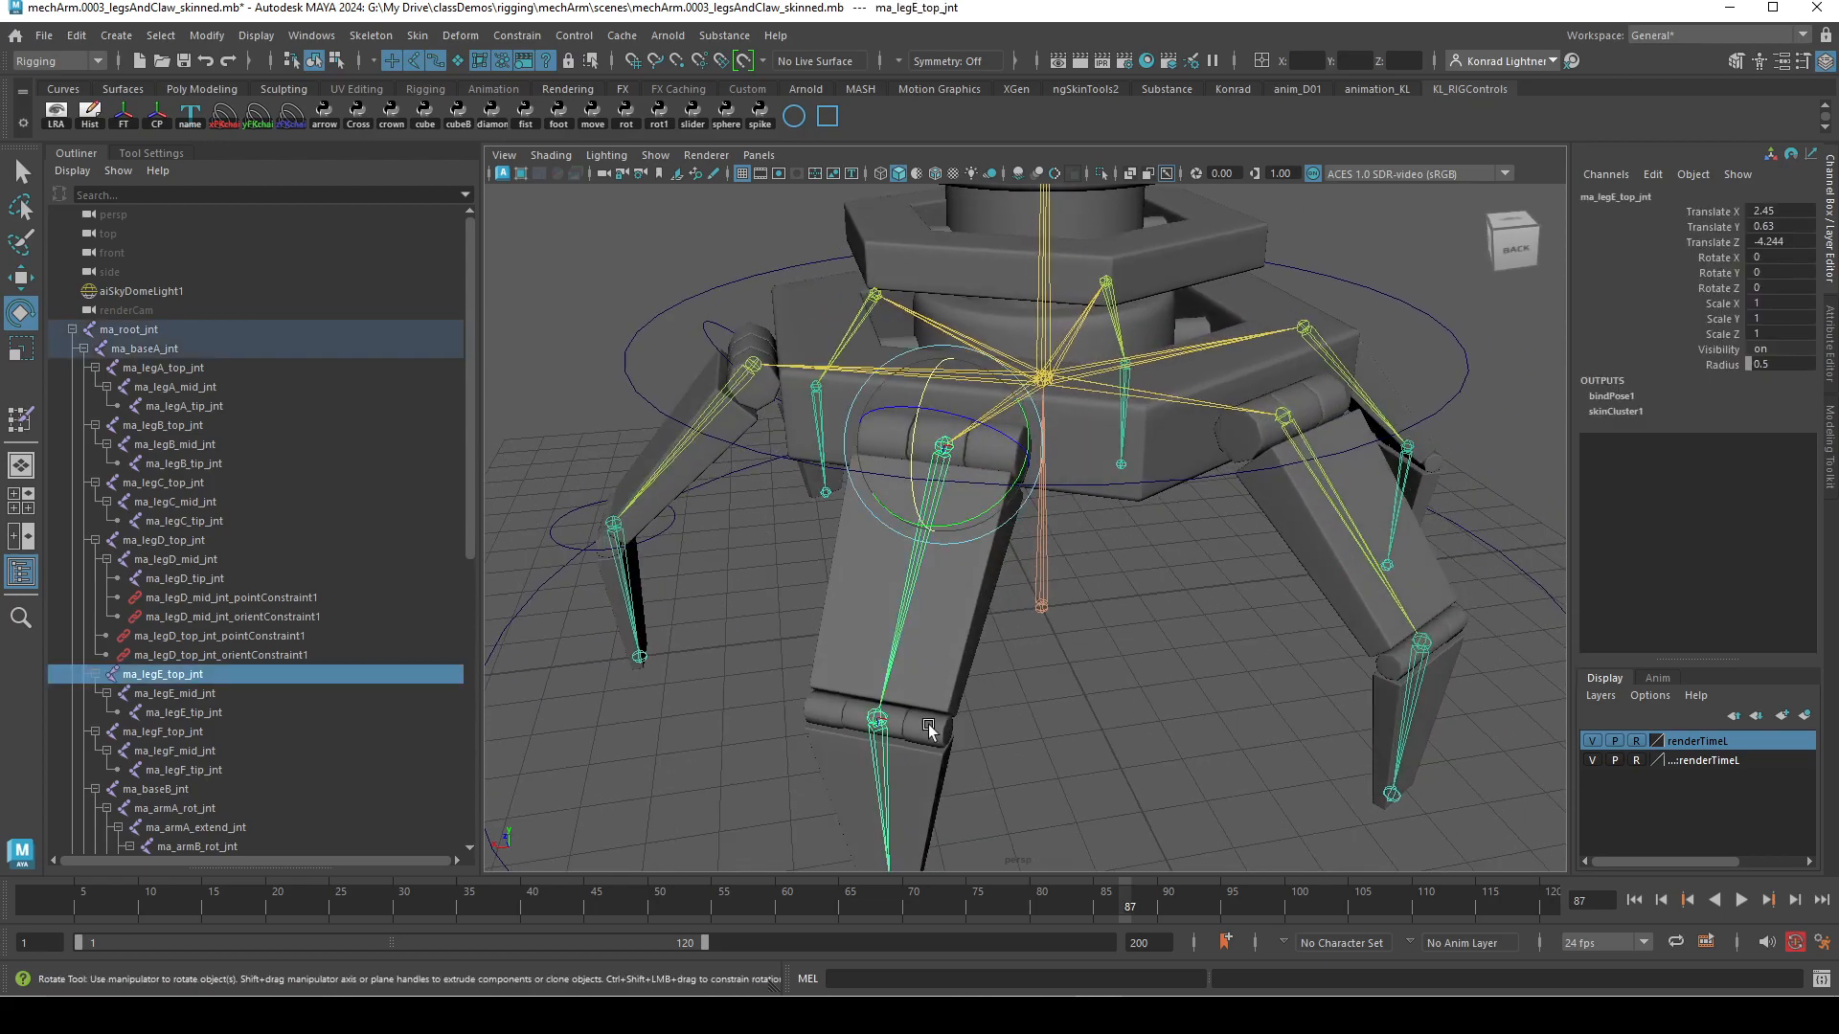
pyautogui.keyDown('ctrl'); pyautogui.click(173, 693); pyautogui.keyUp('ctrl')
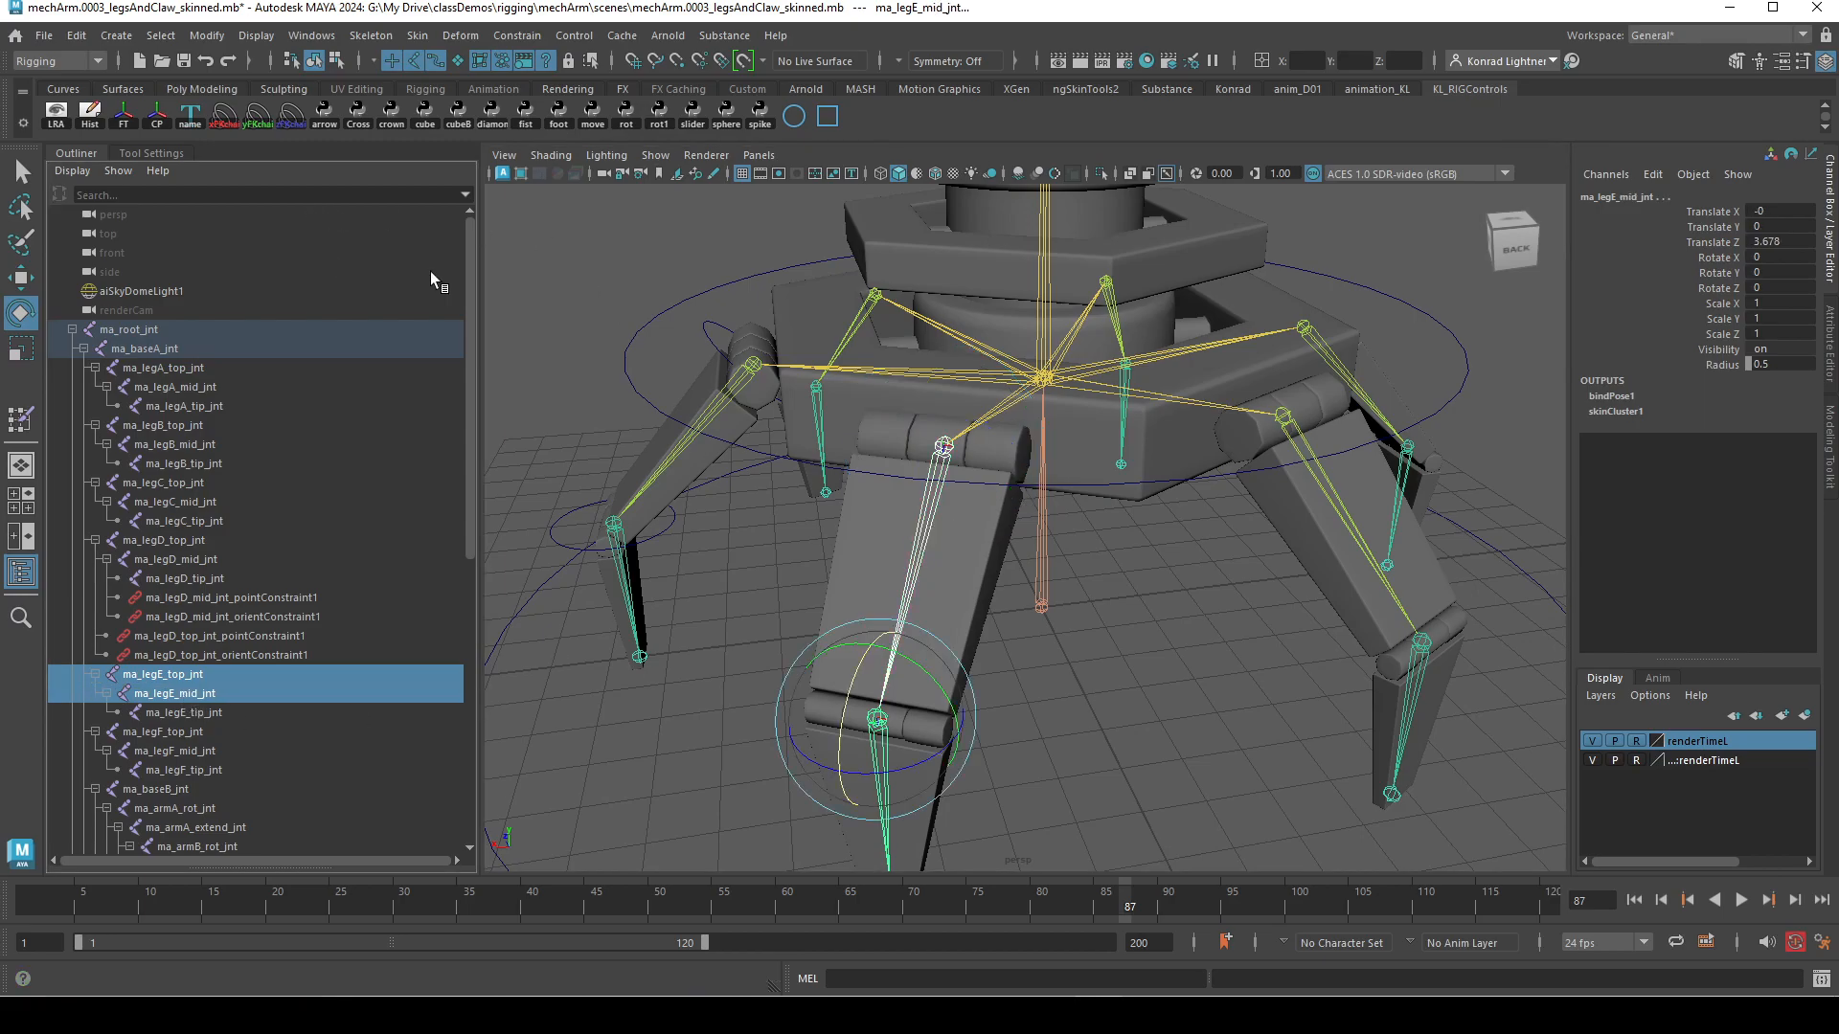
pyautogui.keyDown('alt'); pyautogui.moveTo(1288, 700); pyautogui.dragTo(1147, 704); pyautogui.keyUp('alt')
# - Examine how the top and mid control groups are nested inside ma_legE_top_jntctrlGrp
pyautogui.scroll(-10, 200, 714)
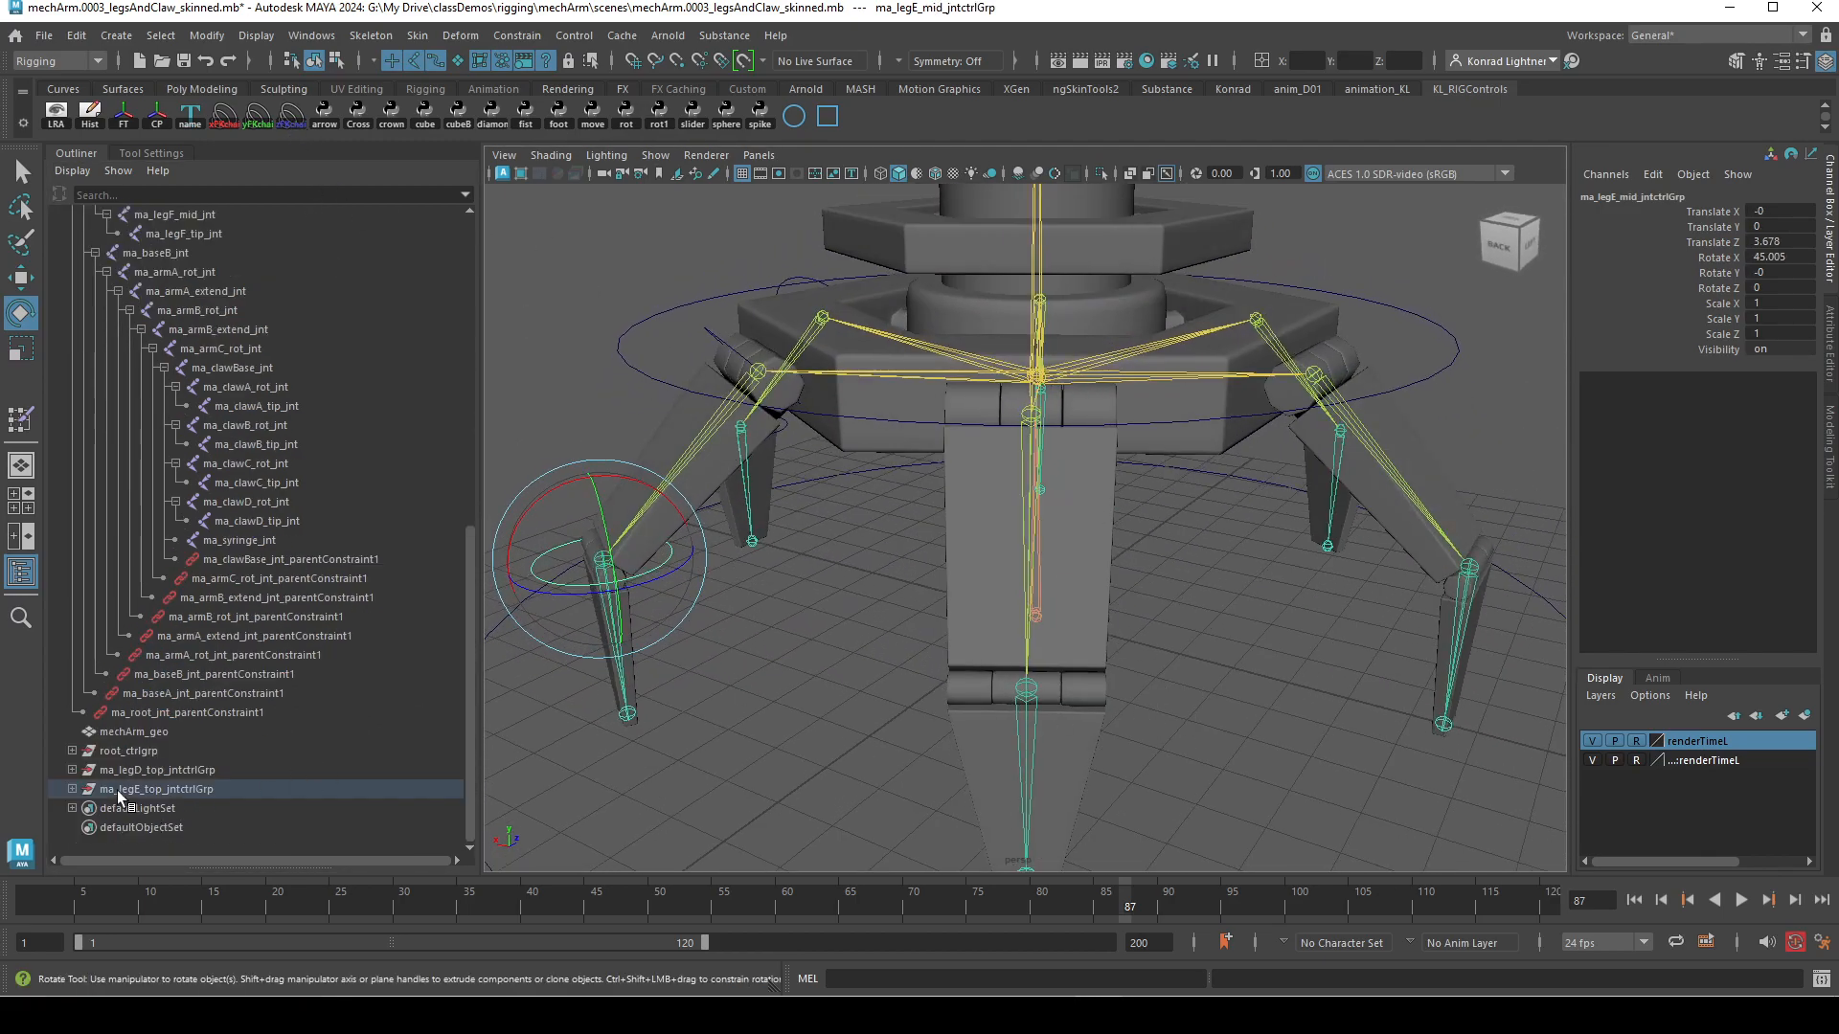
pyautogui.click(74, 789)
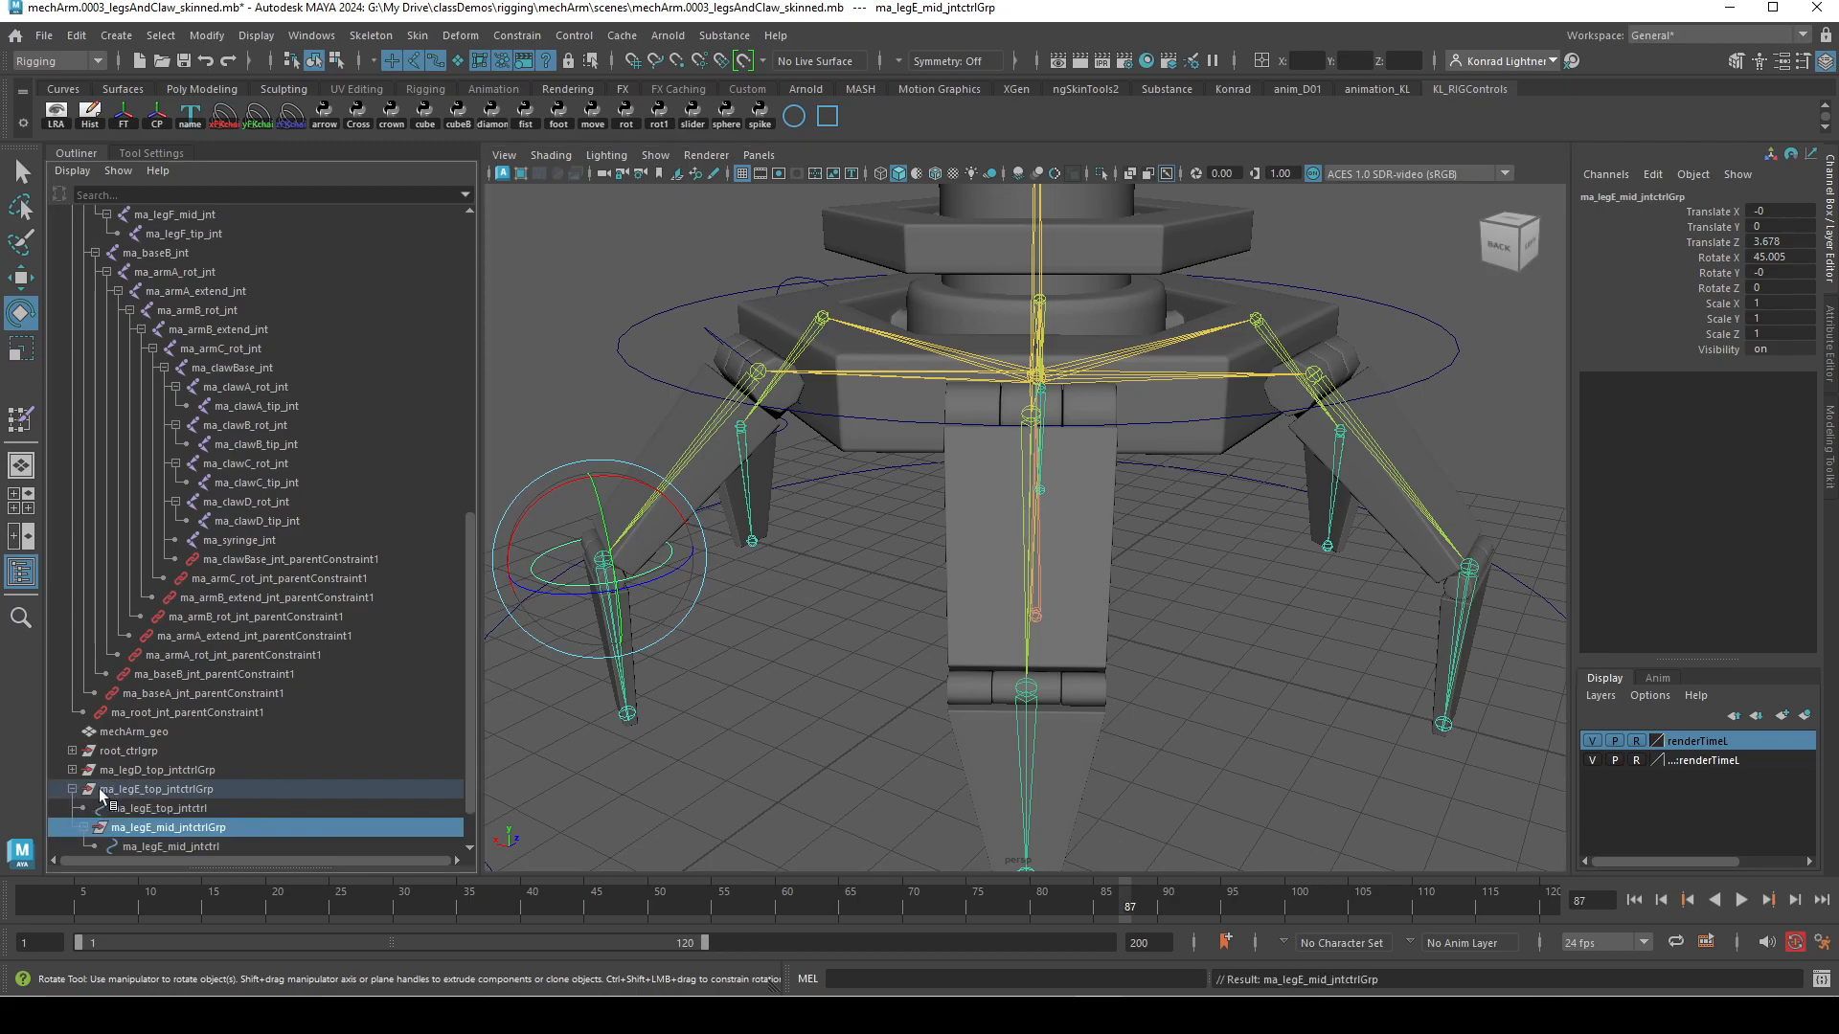
pyautogui.scroll(-1, 290, 722)
pyautogui.click(200, 739)
pyautogui.click(197, 767)
pyautogui.click(201, 735)
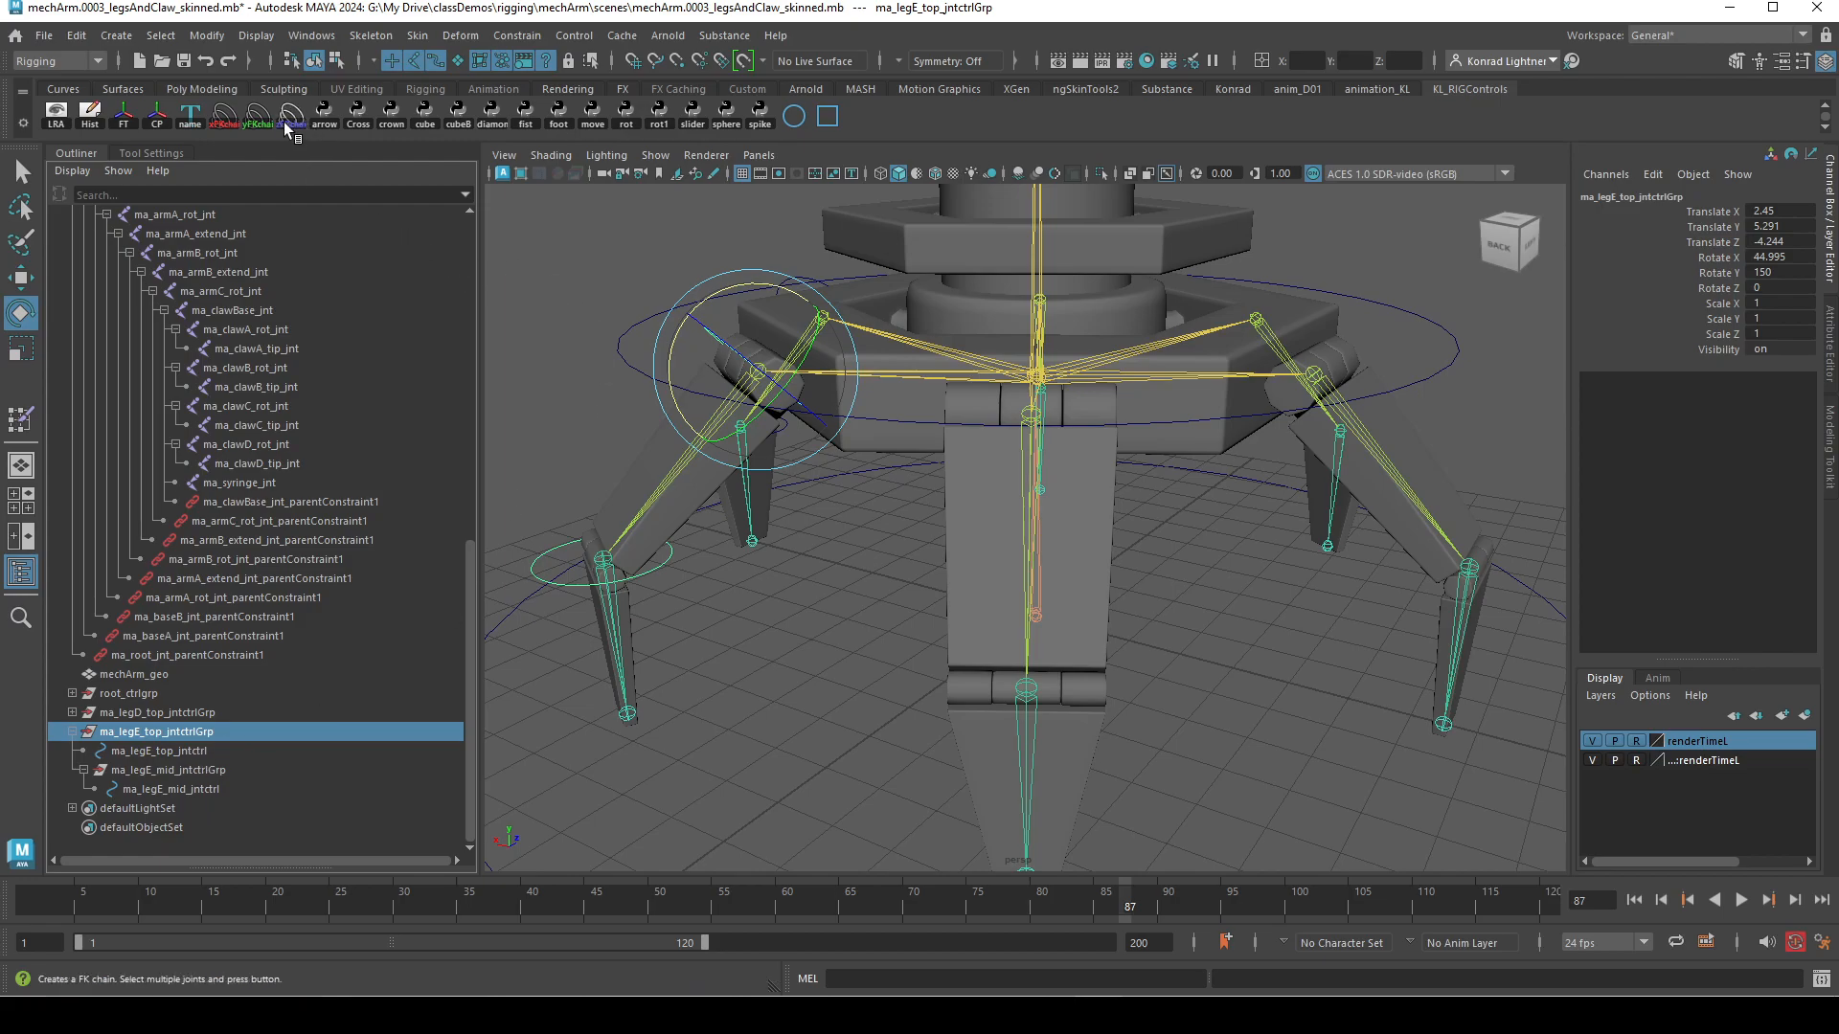
pyautogui.click(1272, 650)
# - Create a Z-axis FK control chain on leg F's joints ma_legF_top_jnt and ma_legF_mid_jnt
pyautogui.keyDown('alt'); pyautogui.moveTo(1272, 651); pyautogui.dragTo(1169, 664); pyautogui.keyUp('alt')
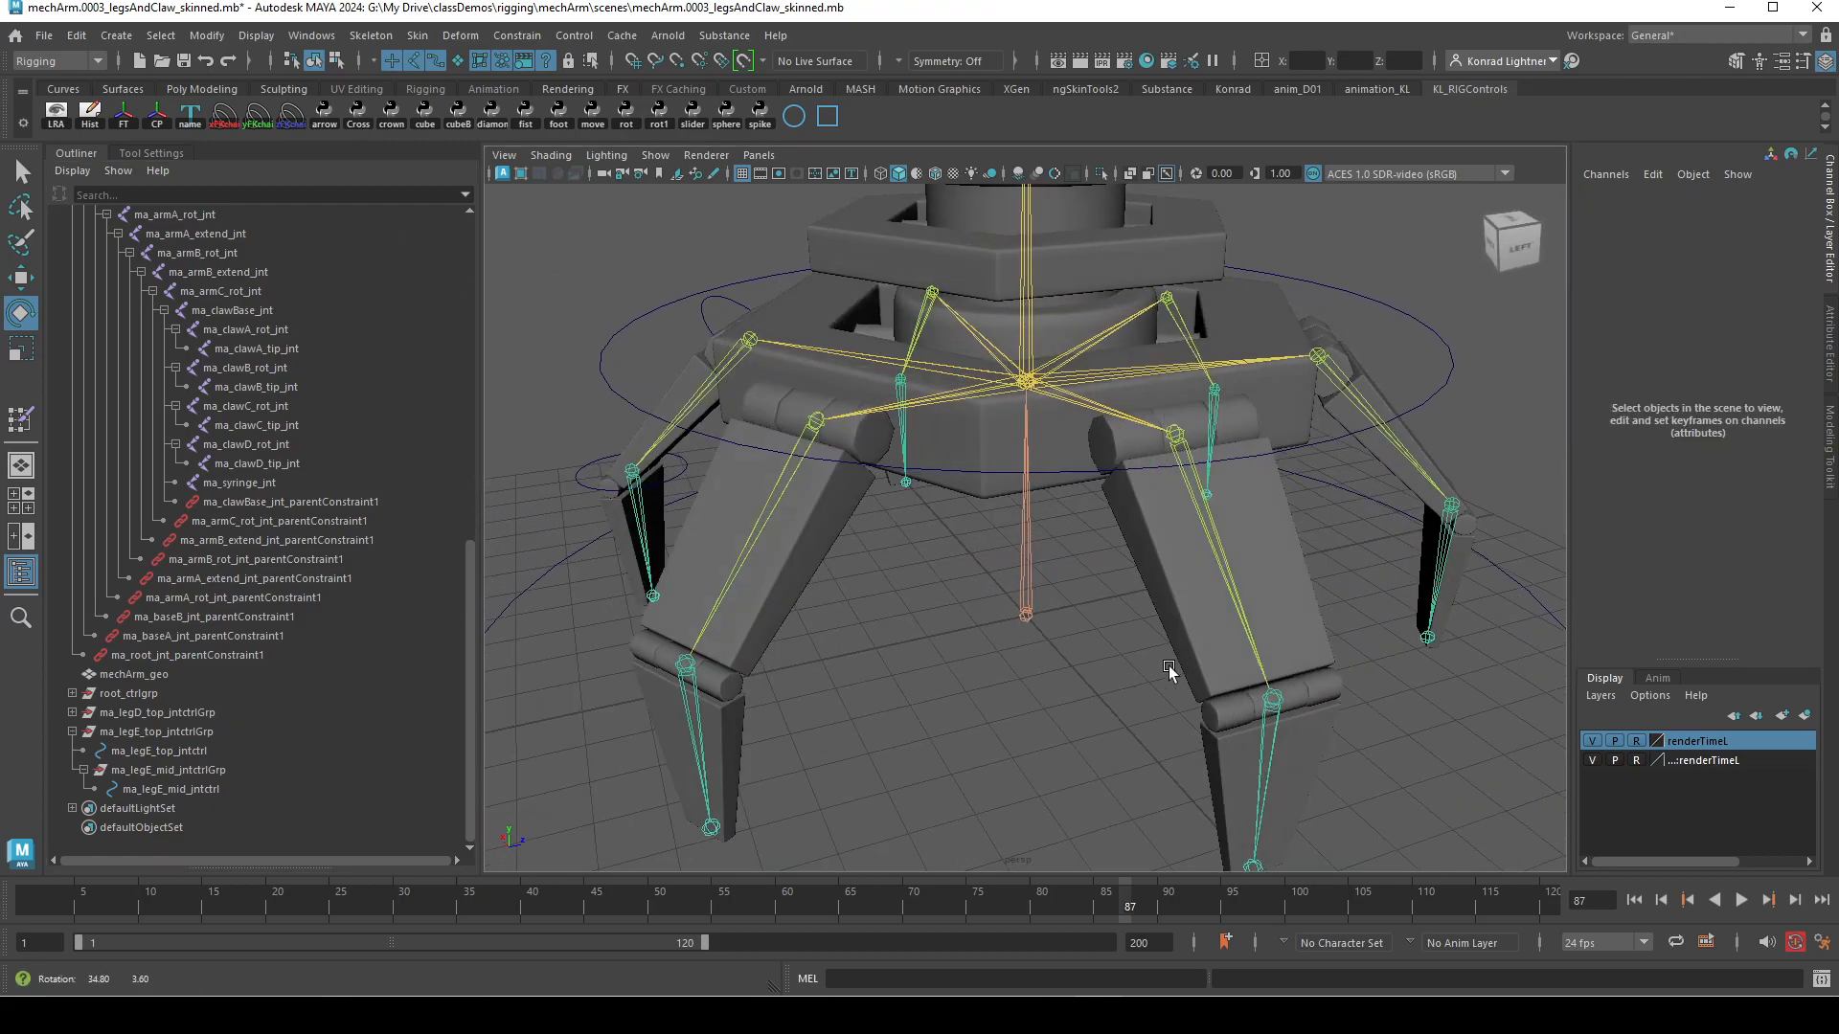
pyautogui.click(817, 424)
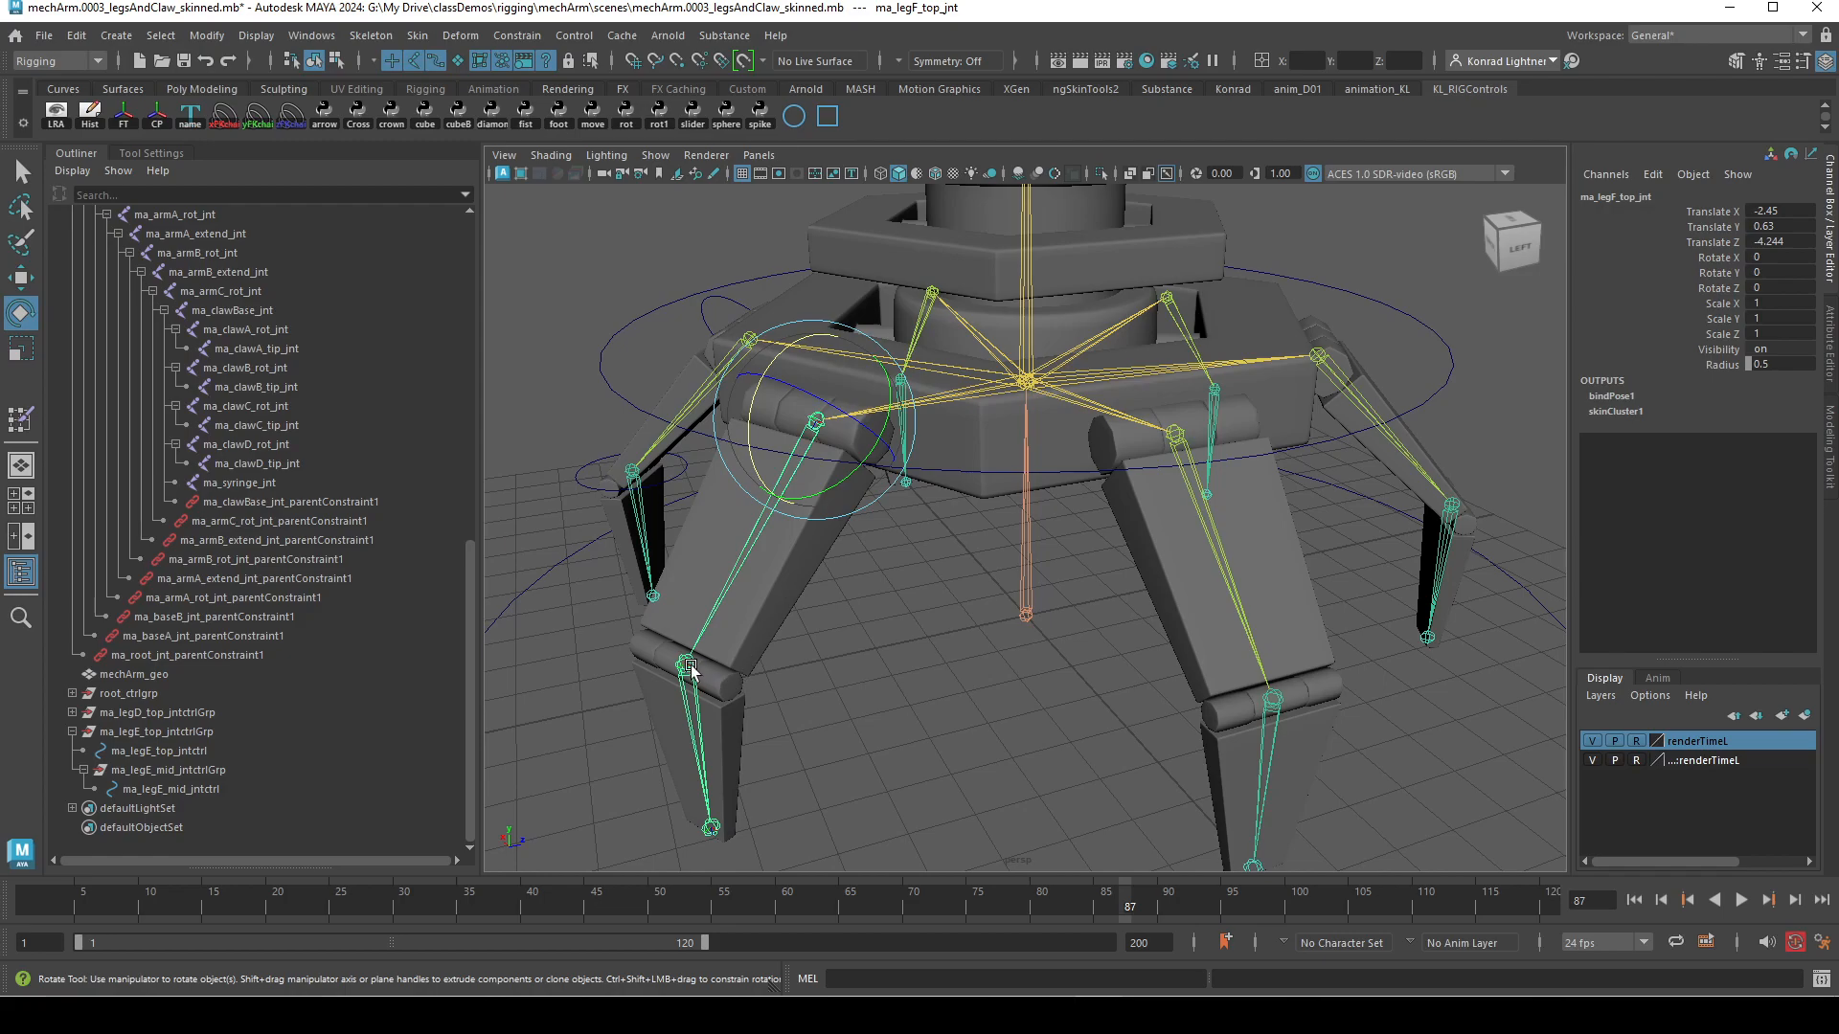
pyautogui.scroll(10, 302, 508)
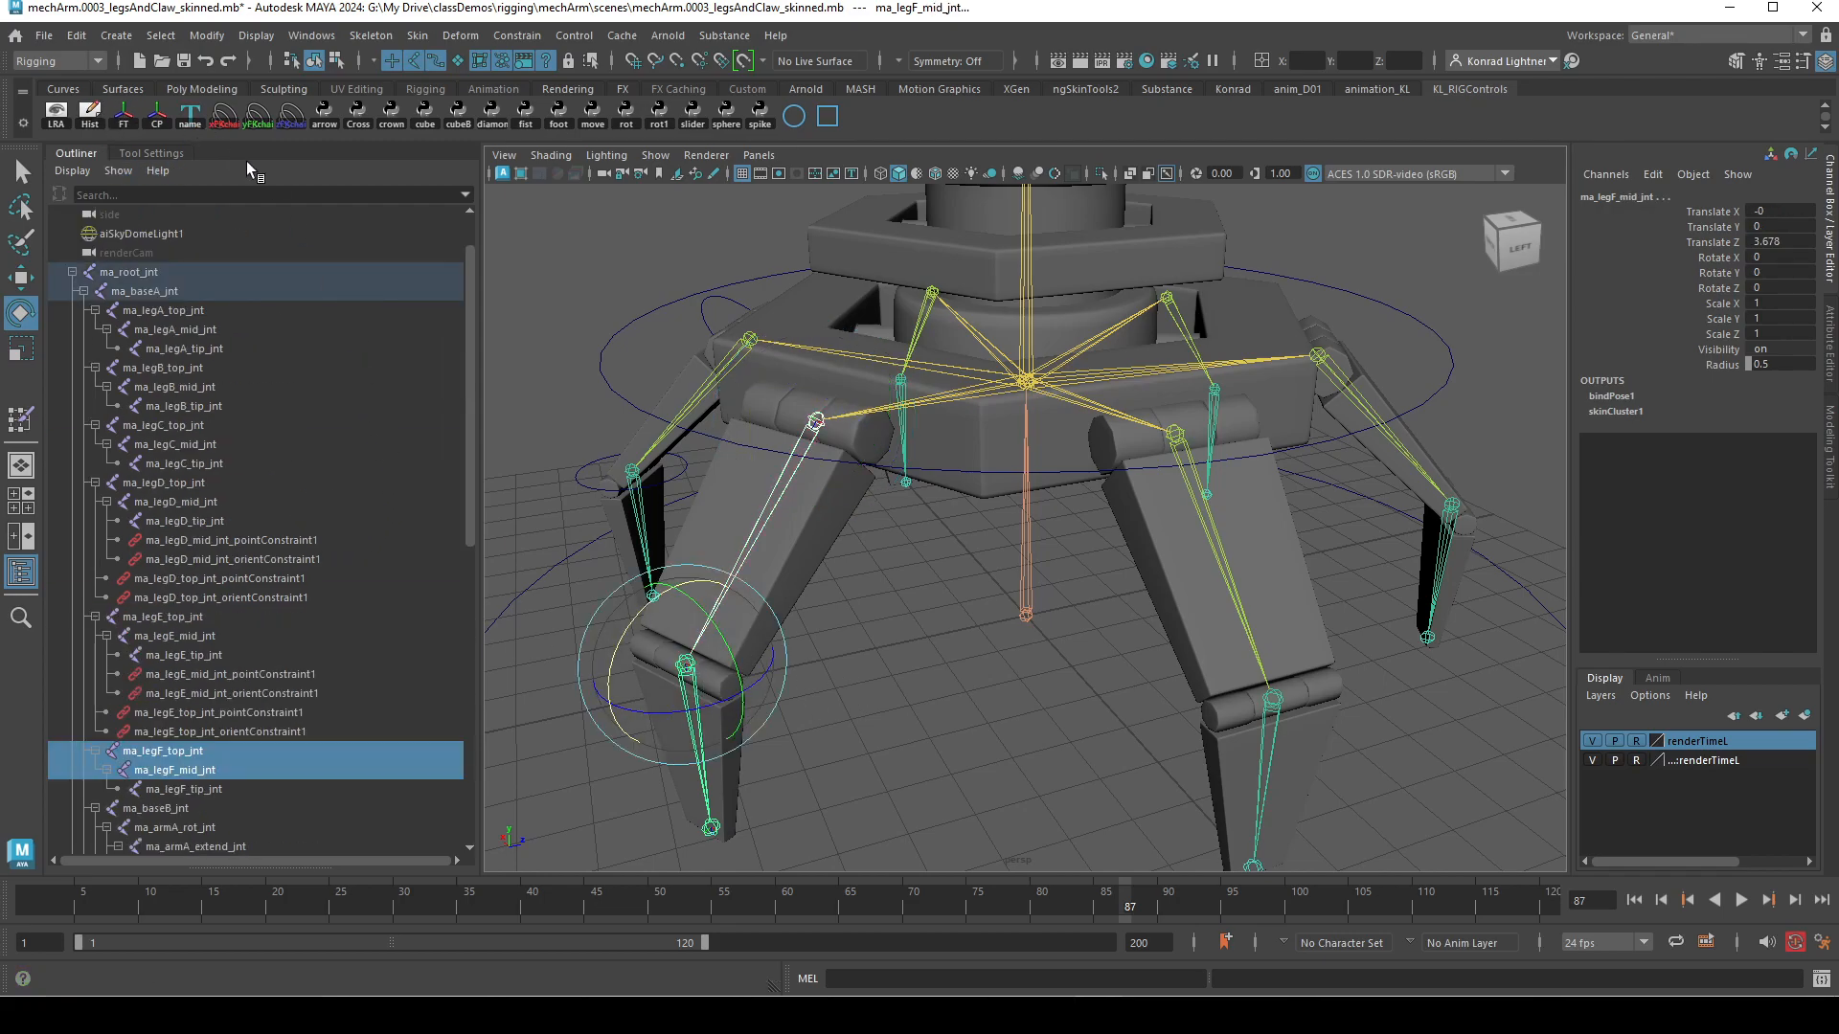
pyautogui.click(292, 122)
# - Create a Z-axis FK control chain on leg A's joints ma_legA_top_jnt and ma_legA_mid_jnt
pyautogui.keyDown('alt'); pyautogui.moveTo(1031, 641); pyautogui.dragTo(914, 655); pyautogui.keyUp('alt')
pyautogui.click(850, 434)
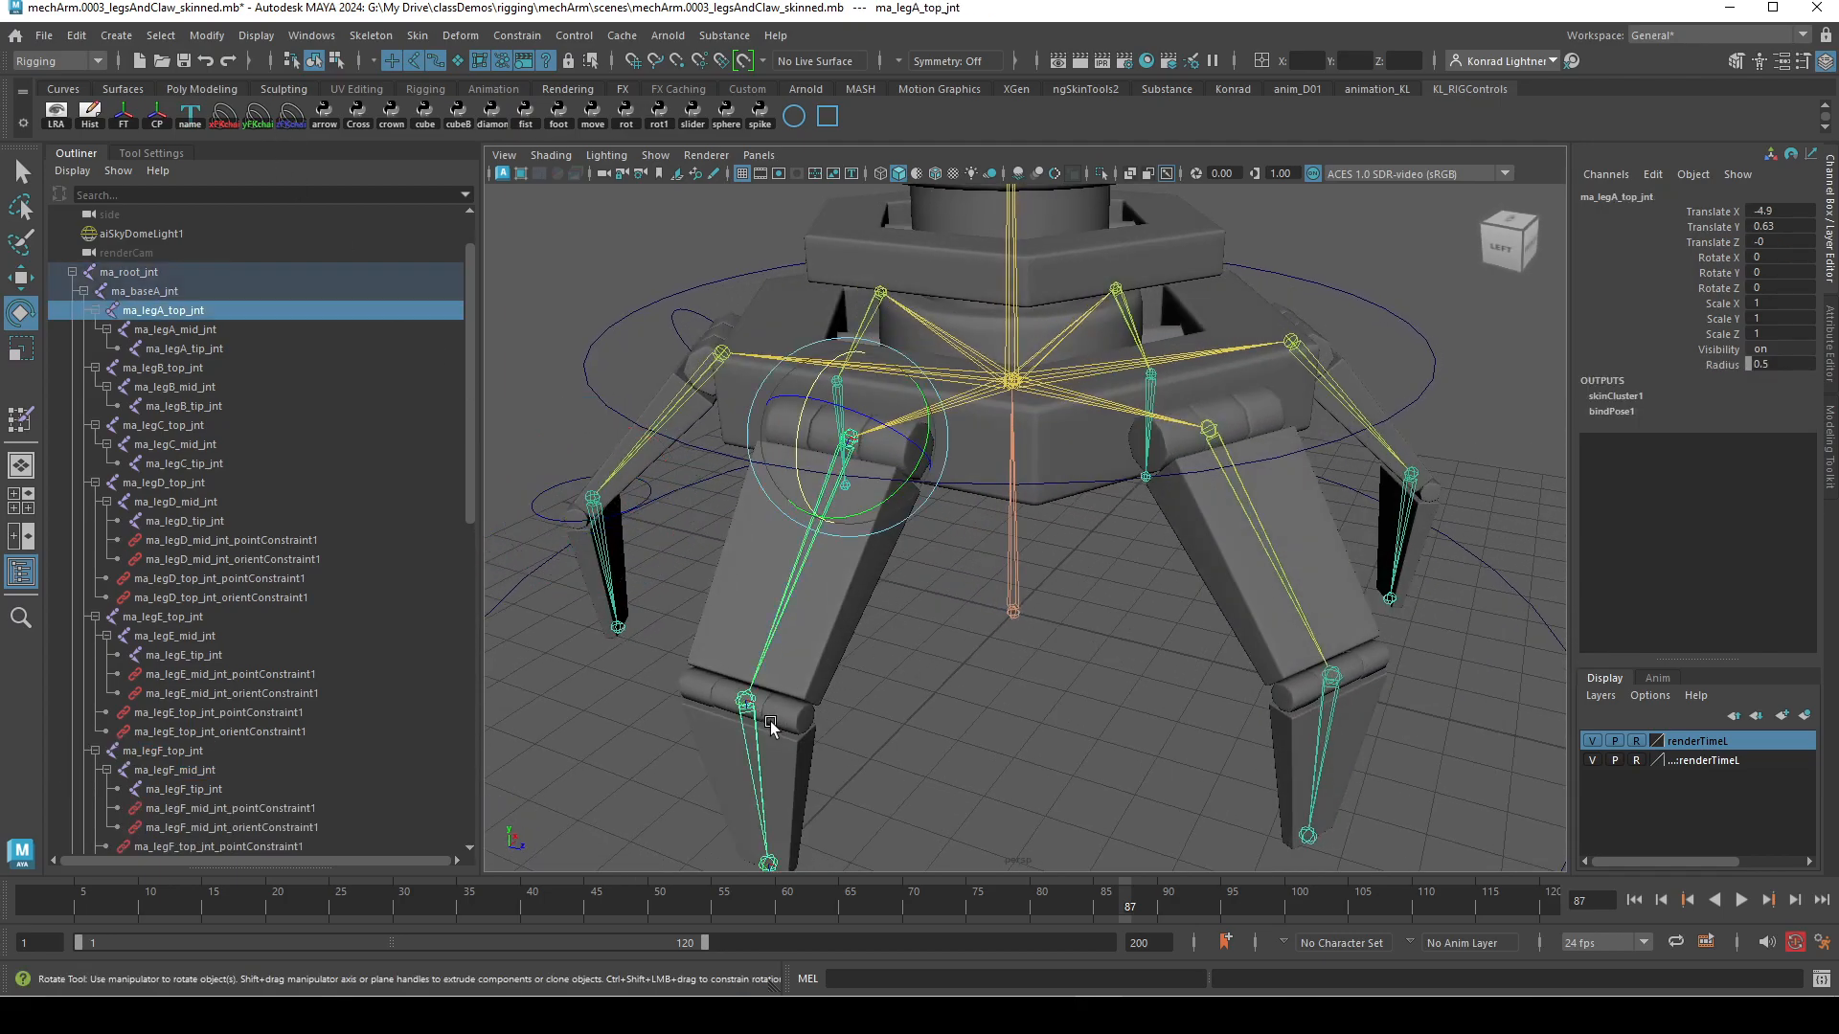
pyautogui.keyDown('shift'); pyautogui.click(749, 699); pyautogui.keyUp('shift')
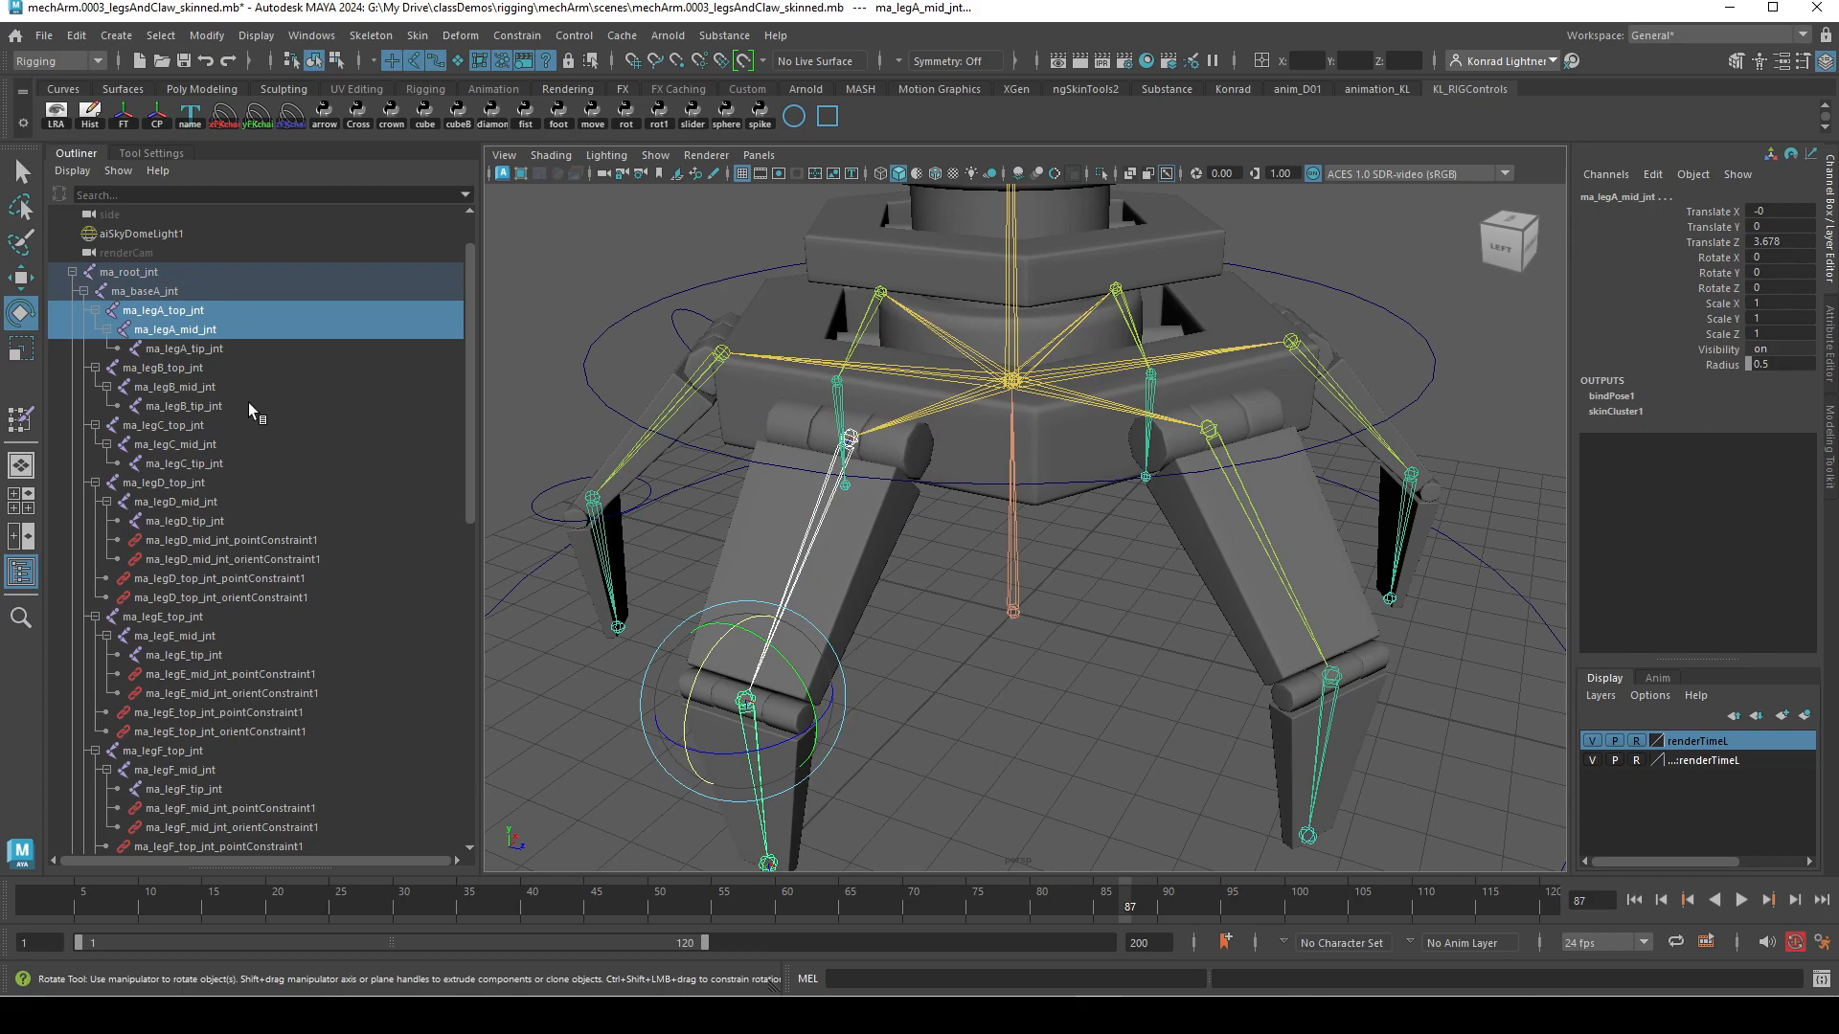
pyautogui.click(292, 116)
# - Create a Z-axis FK control chain on leg B's joints ma_legB_top_jnt and ma_legB_mid_jnt
pyautogui.keyDown('alt'); pyautogui.moveTo(946, 456); pyautogui.dragTo(867, 442); pyautogui.keyUp('alt')
pyautogui.click(870, 461)
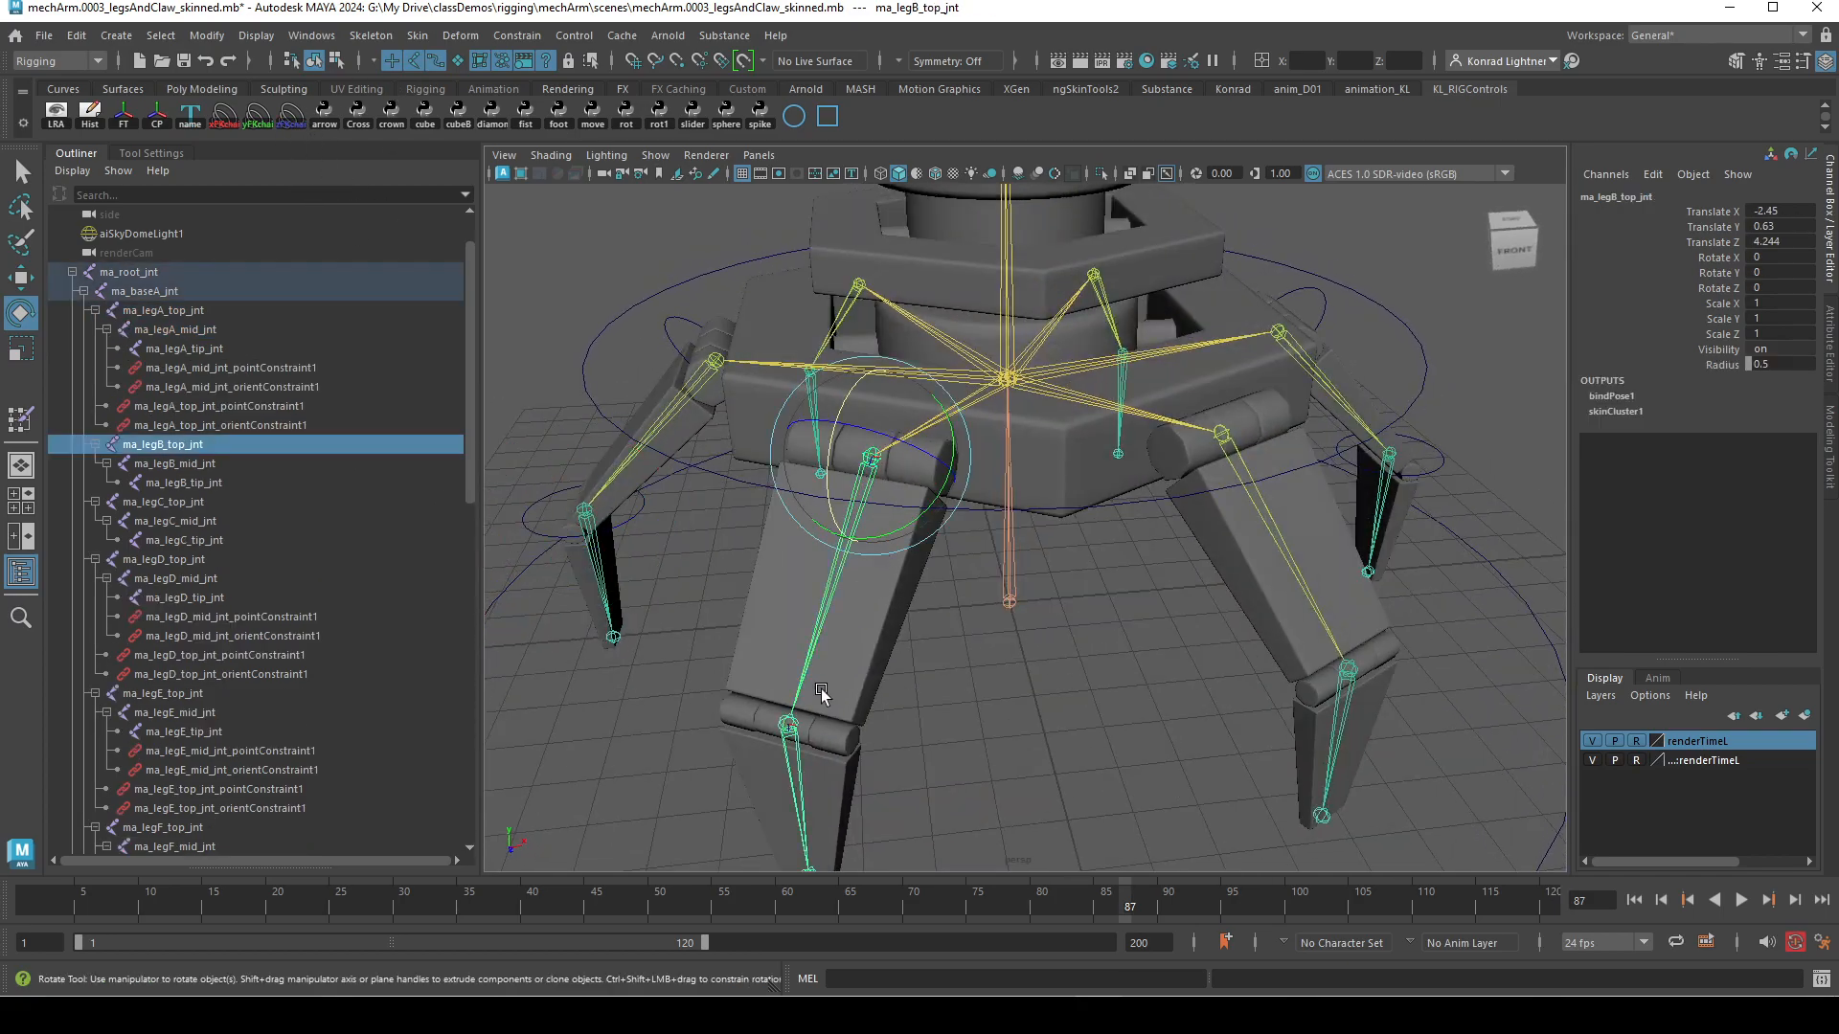
pyautogui.keyDown('shift'); pyautogui.click(789, 725); pyautogui.keyUp('shift')
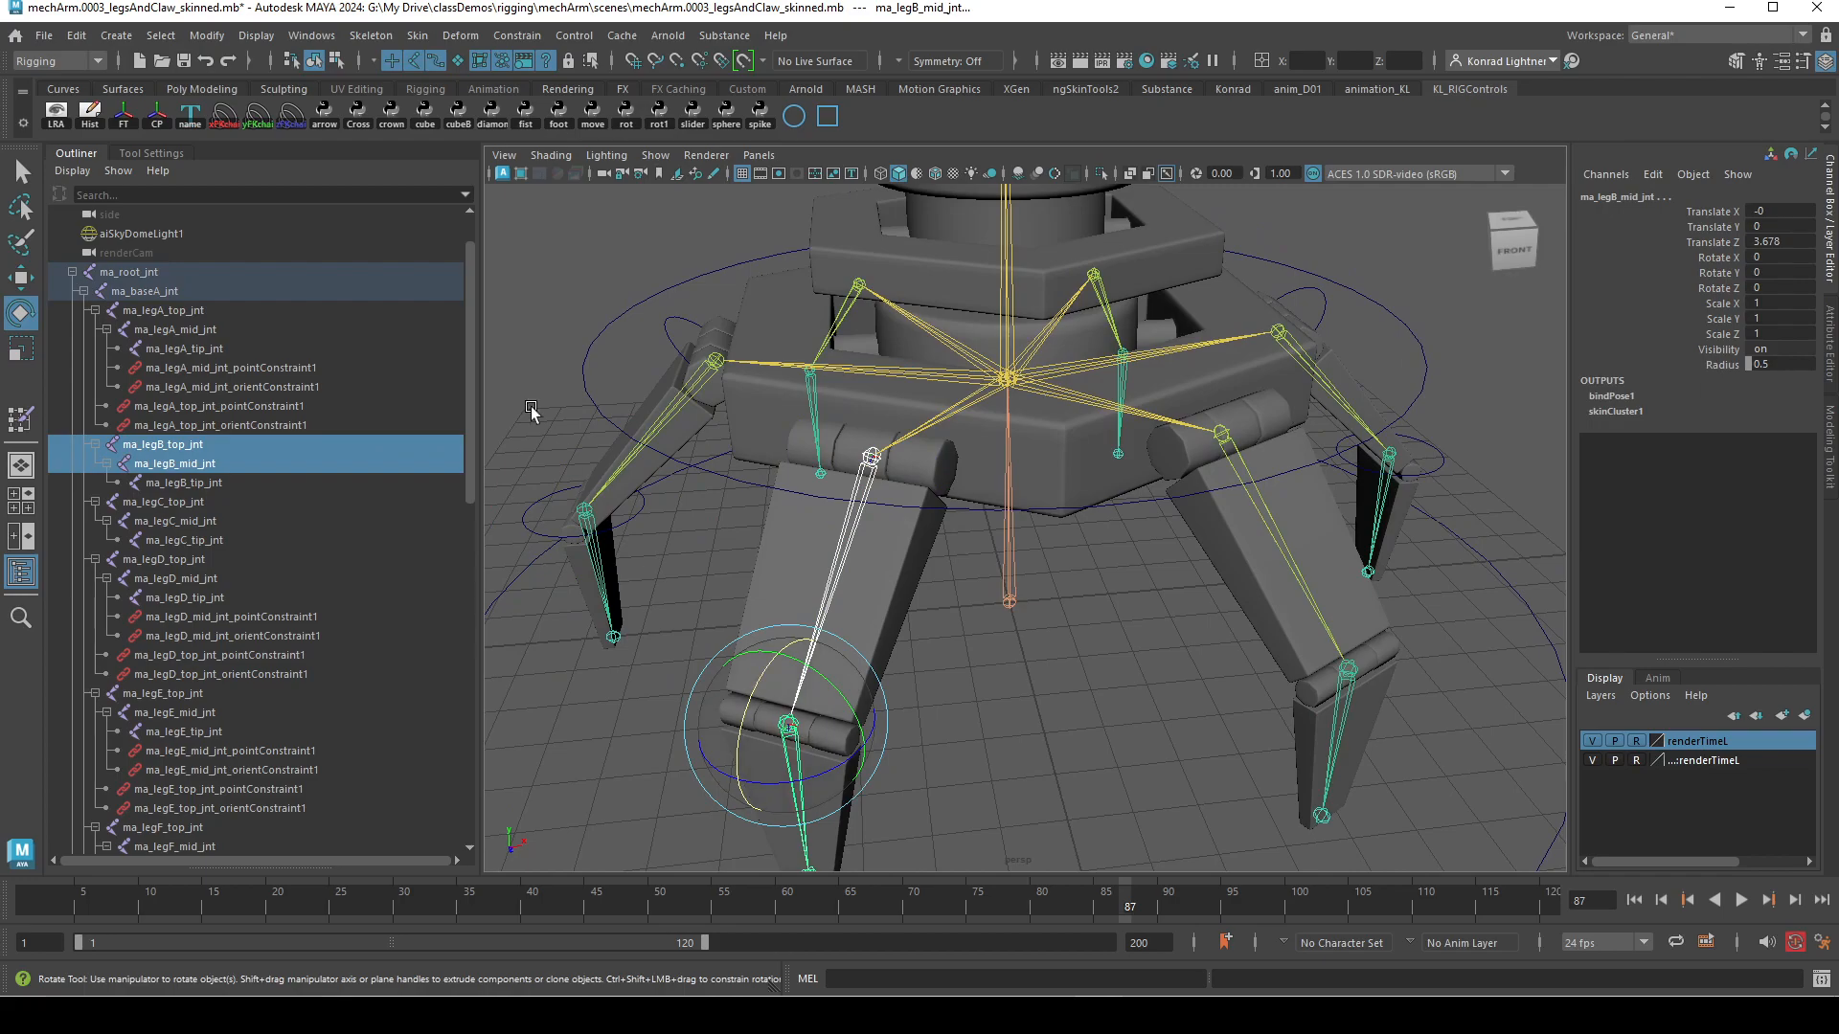
pyautogui.click(292, 116)
# - Create a Z-axis FK control chain on leg C's joints ma_legC_top_jnt and ma_legC_mid_jnt
pyautogui.keyDown('alt'); pyautogui.moveTo(1194, 659); pyautogui.dragTo(931, 569); pyautogui.keyUp('alt')
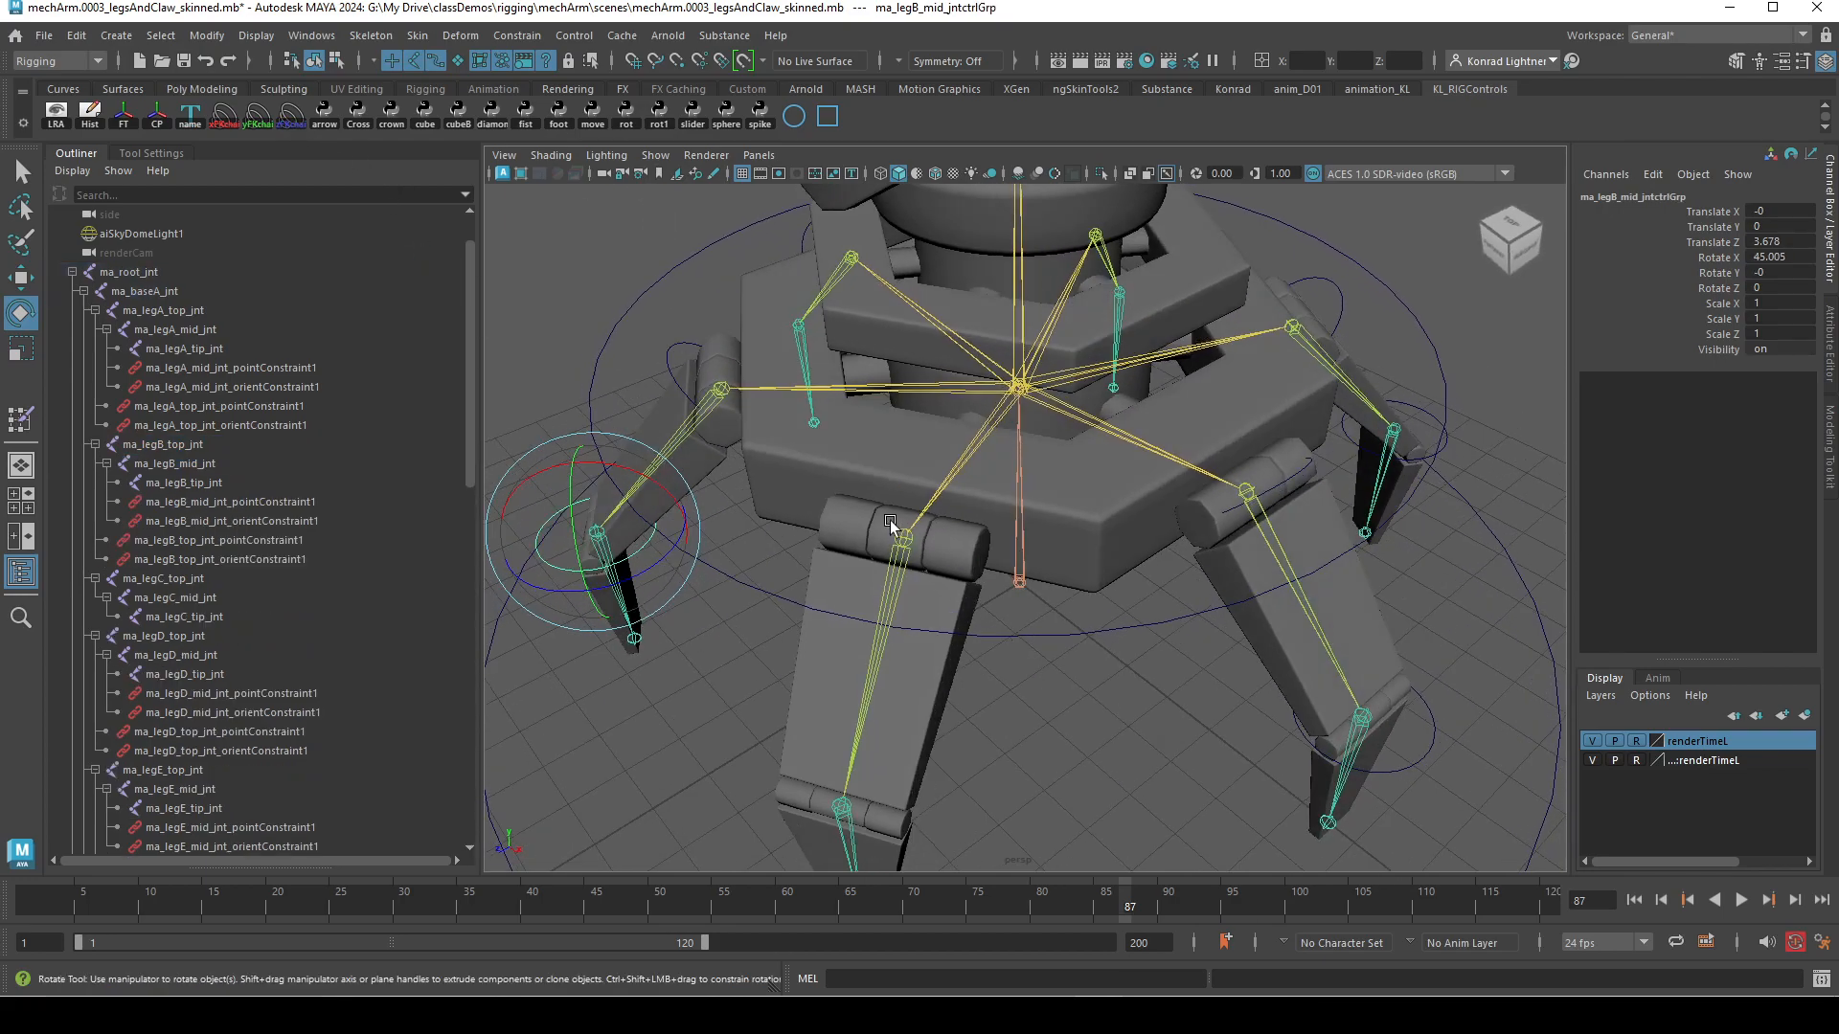
pyautogui.click(890, 523)
pyautogui.click(902, 537)
pyautogui.keyDown('shift'); pyautogui.click(840, 807); pyautogui.keyUp('shift')
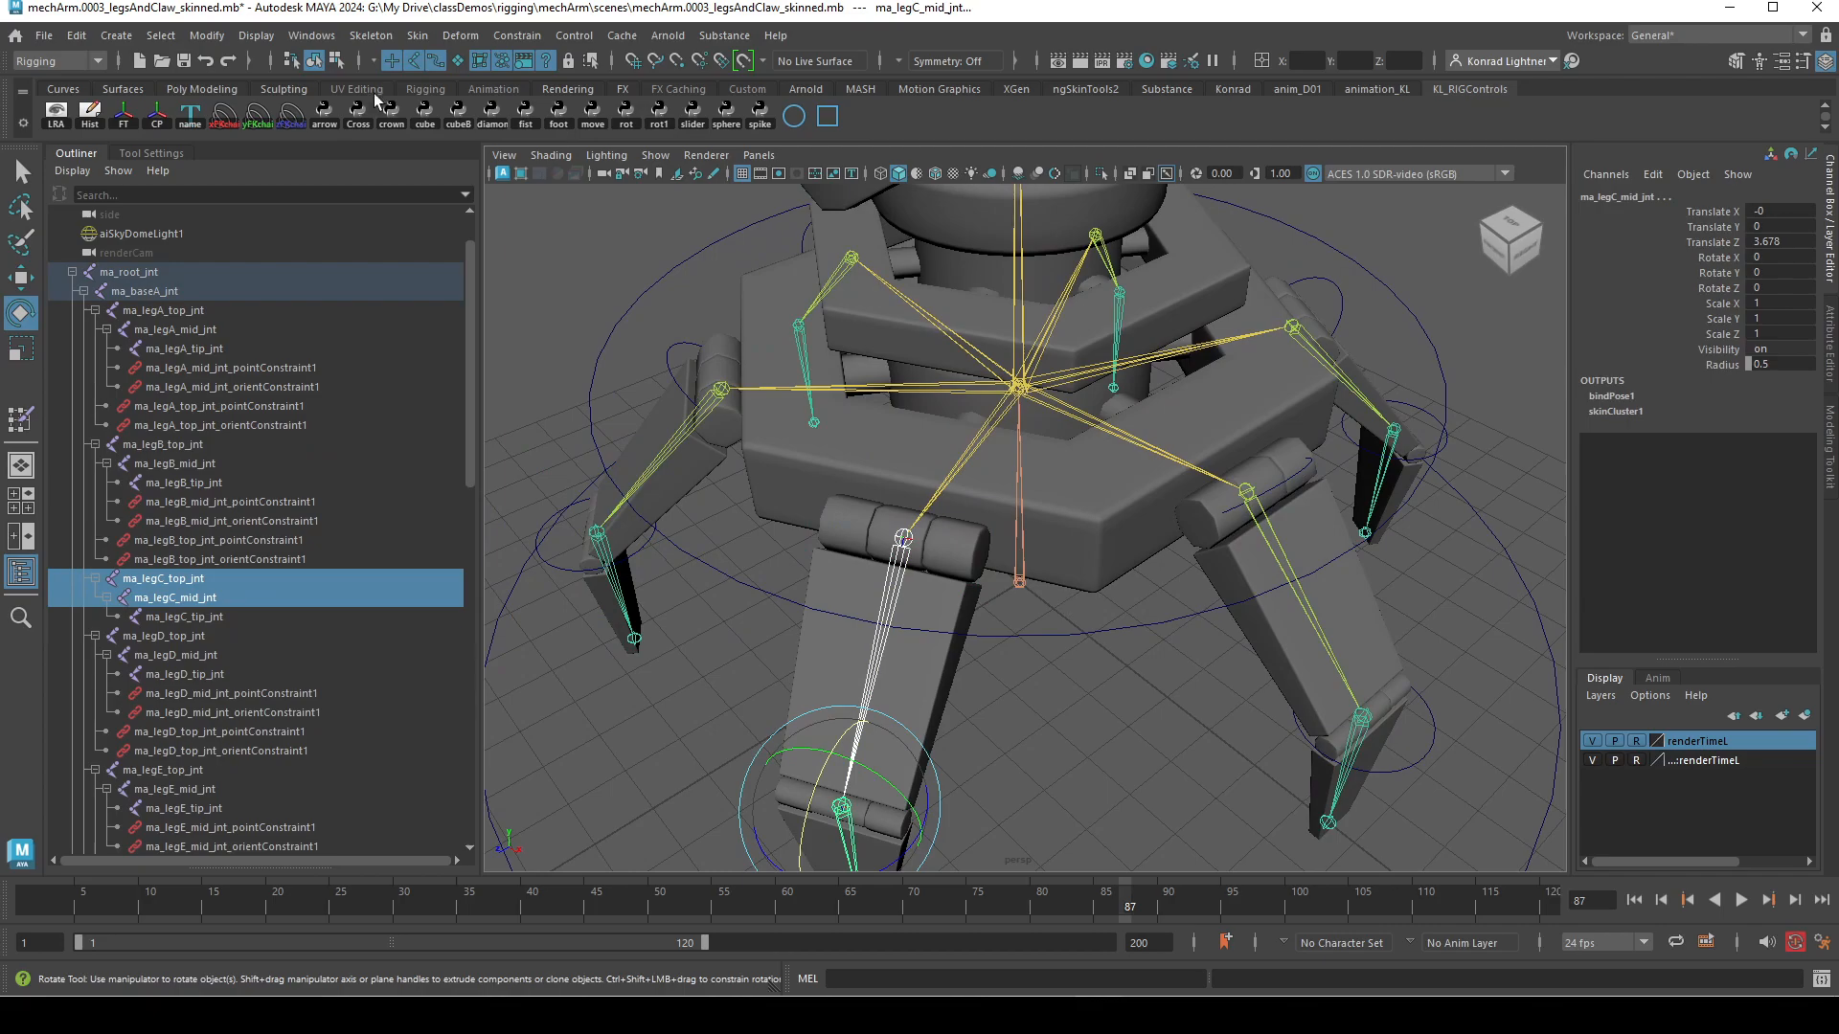
pyautogui.click(292, 116)
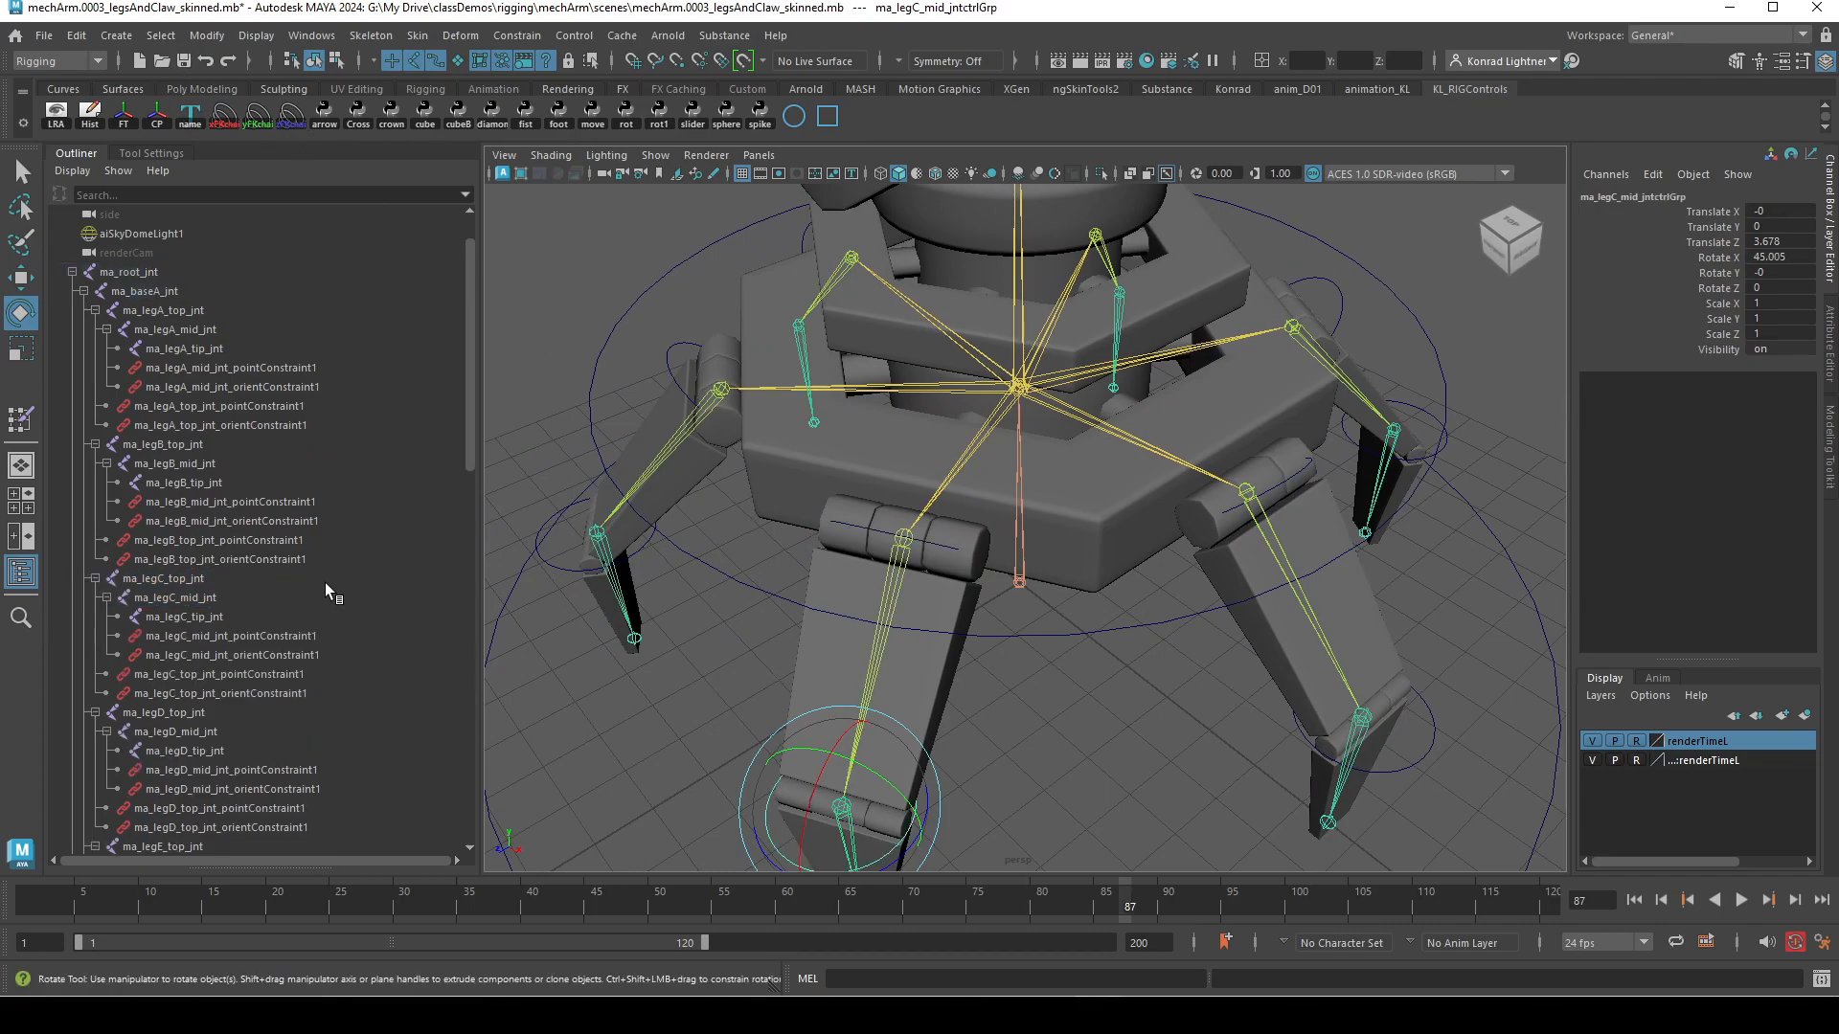
# - Expand the control group hierarchies of legs C, B, A, F and D in the Outliner
pyautogui.scroll(-10, 336, 594)
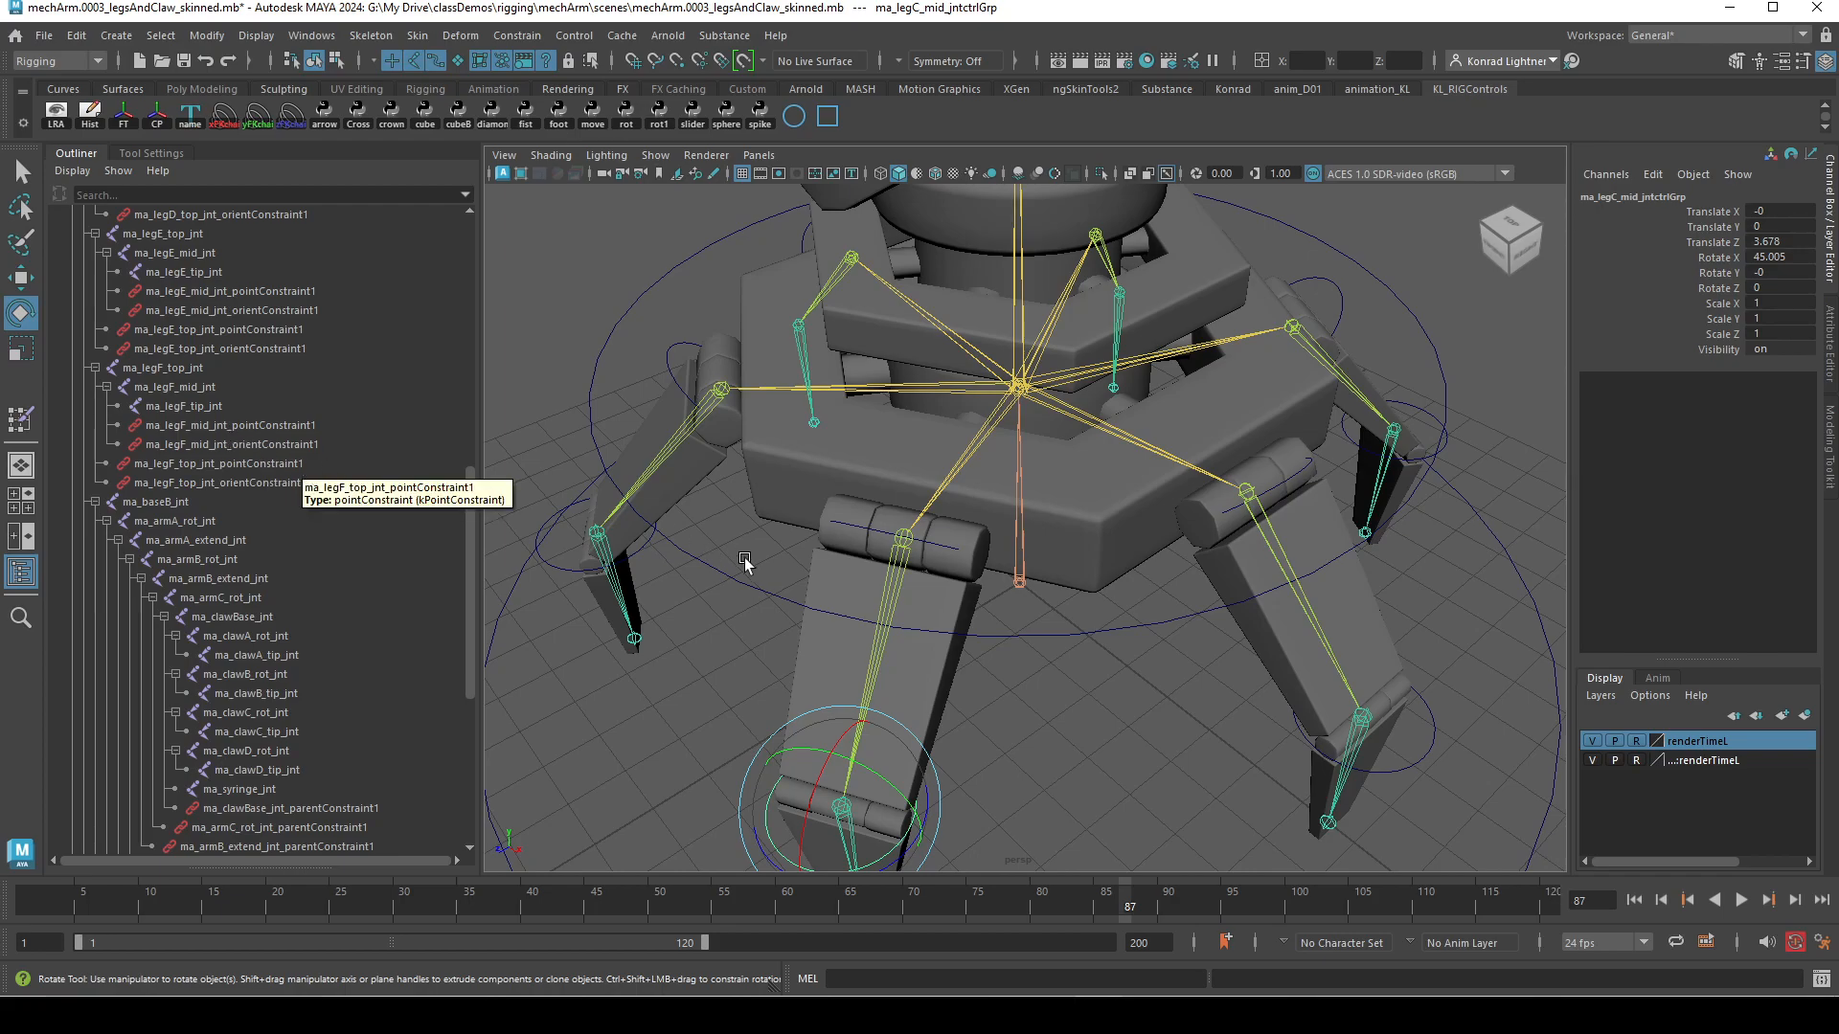
pyautogui.keyDown('alt'); pyautogui.moveTo(636, 713); pyautogui.dragTo(795, 603); pyautogui.keyUp('alt')
pyautogui.scroll(-7, 226, 474)
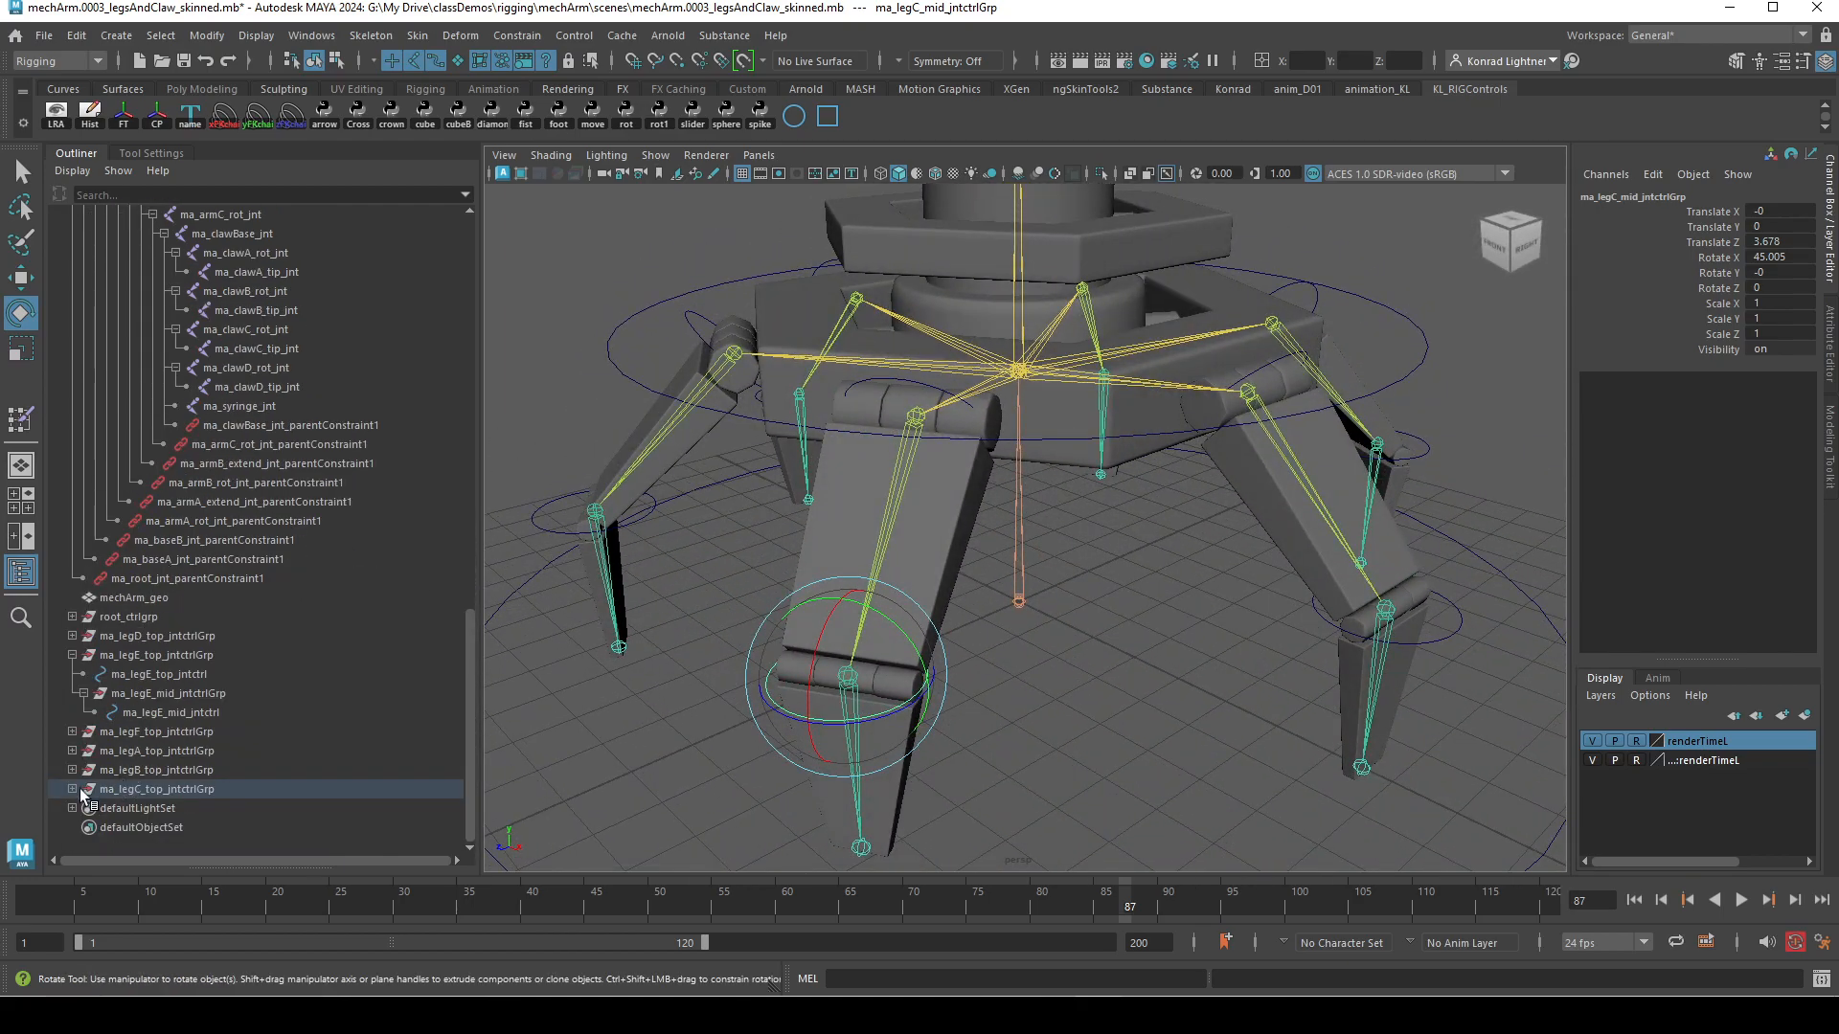
pyautogui.click(73, 789)
pyautogui.click(74, 771)
pyautogui.click(74, 752)
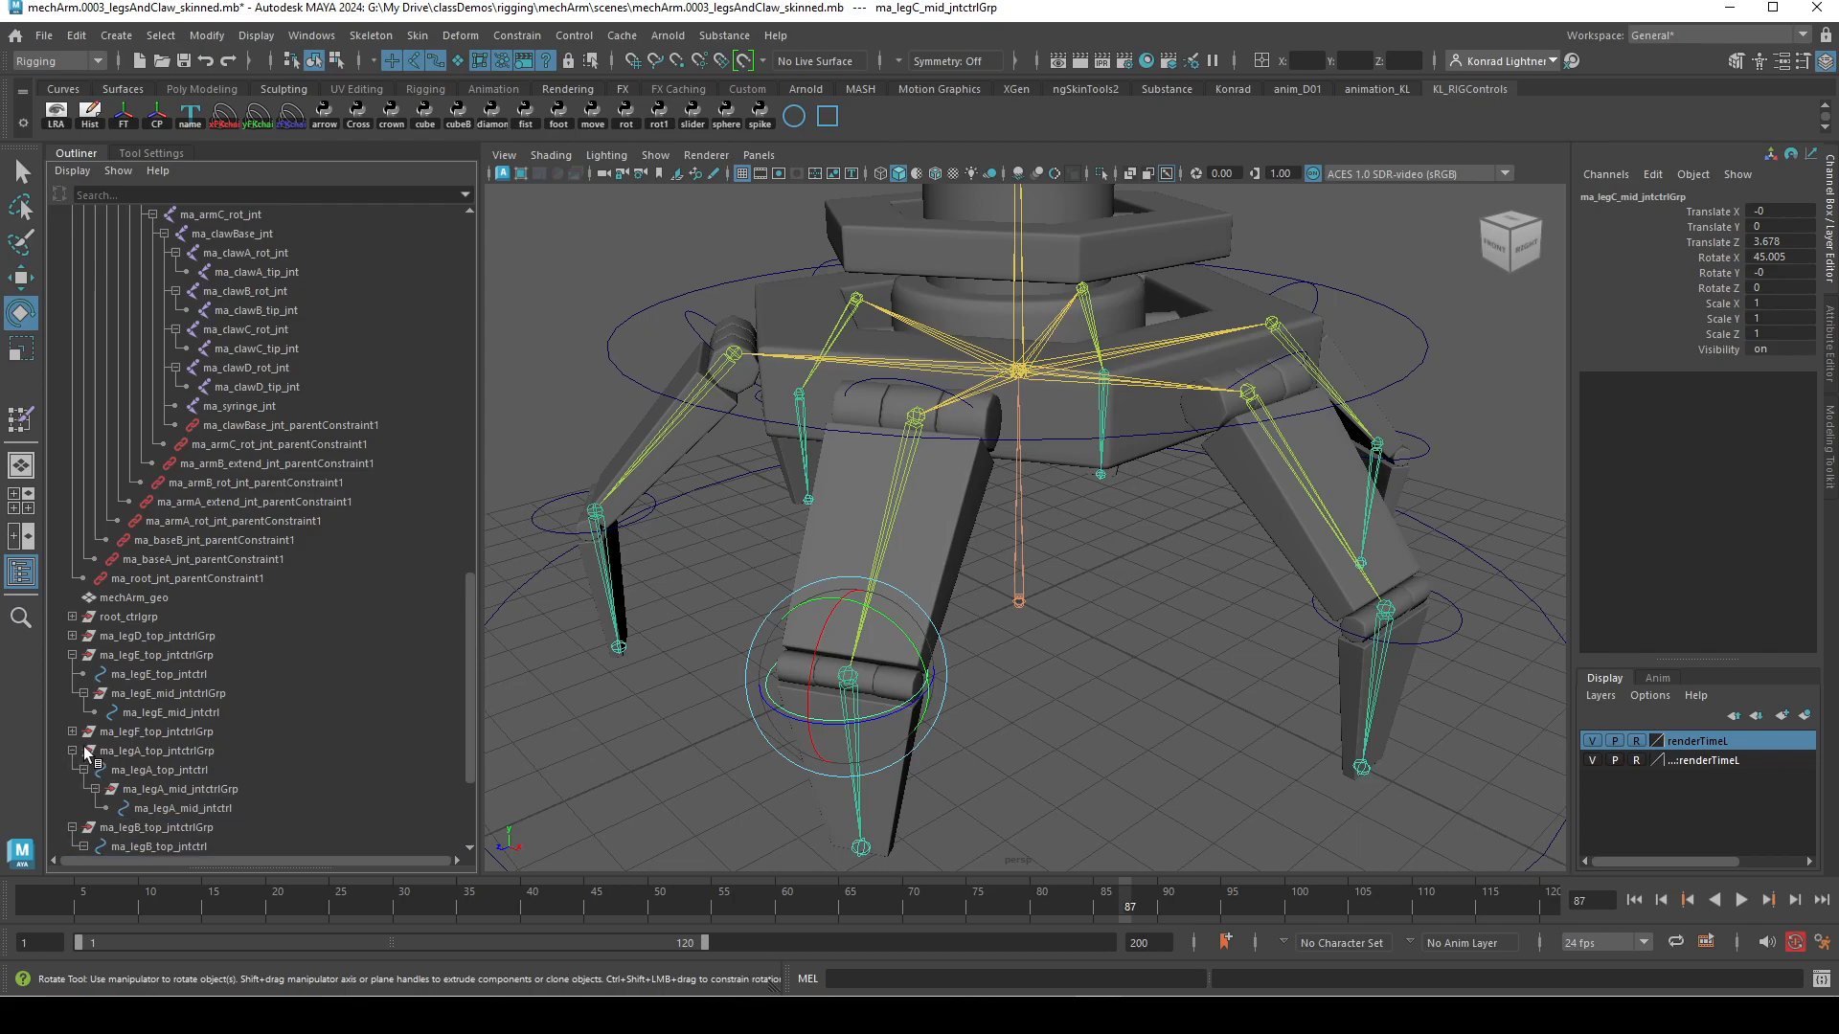
pyautogui.click(72, 733)
pyautogui.scroll(-4, 261, 657)
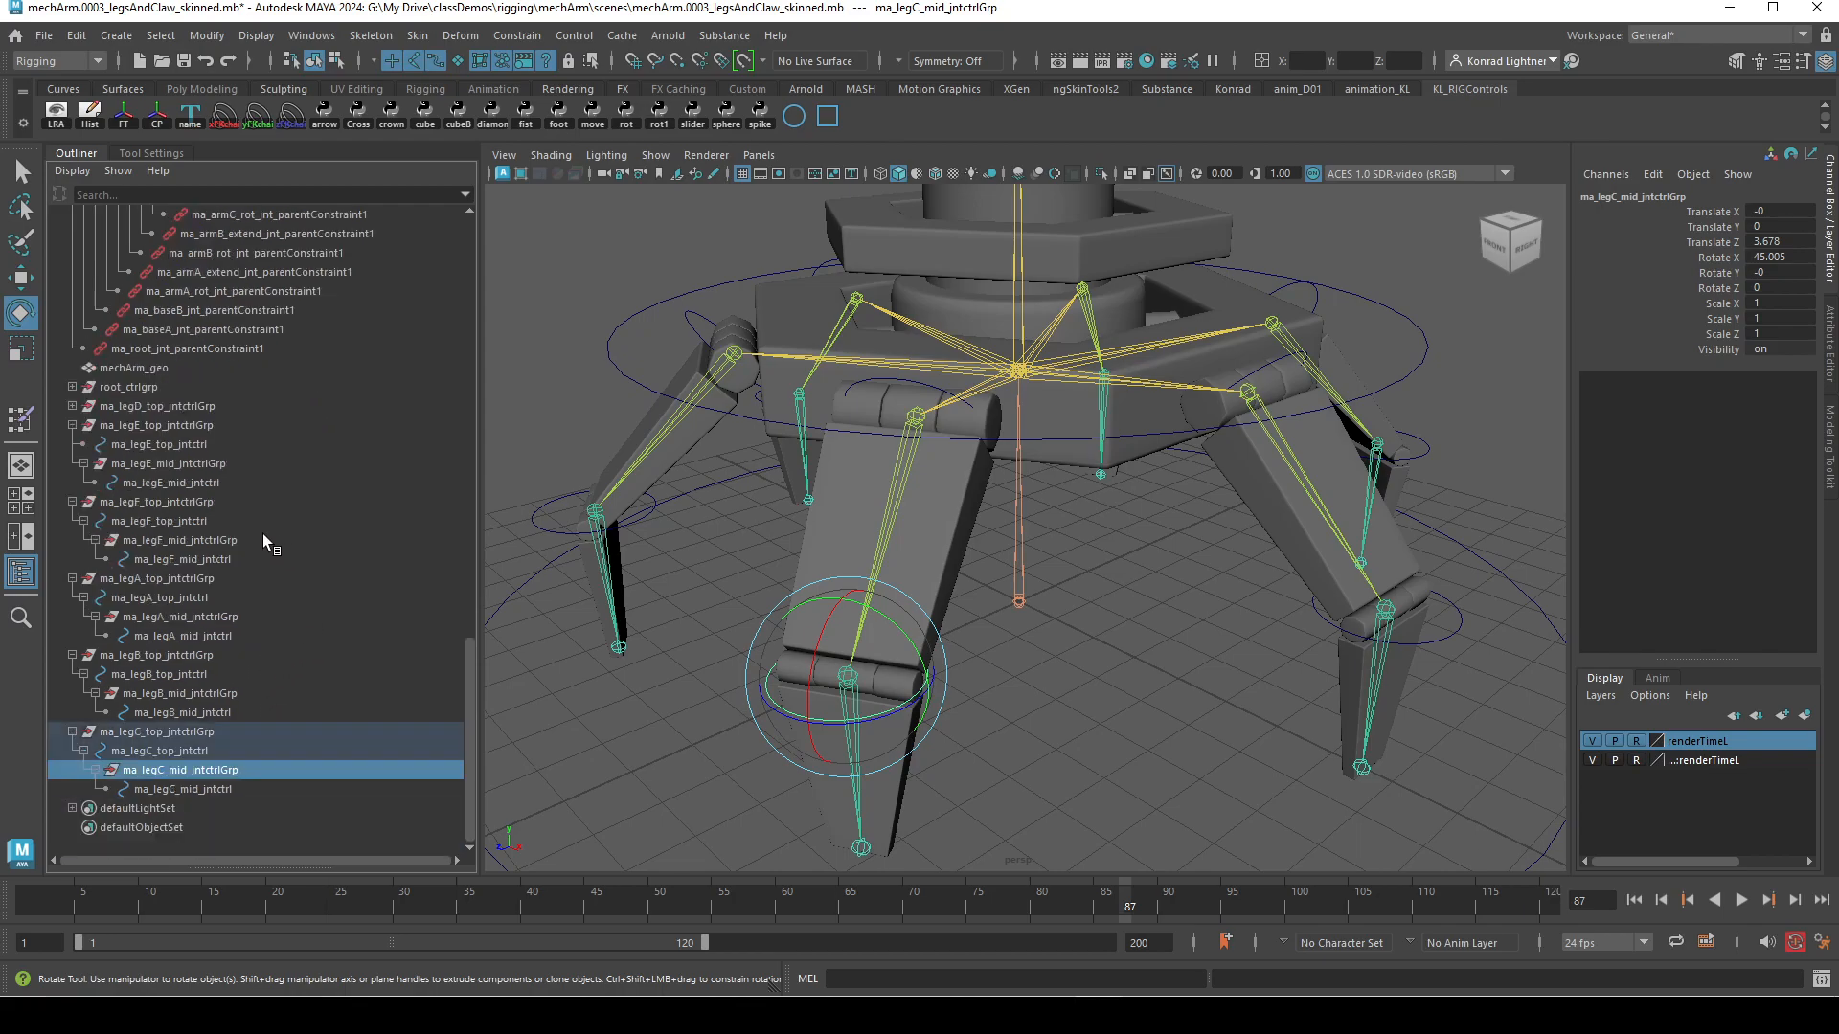
pyautogui.click(74, 406)
# - Select all leg control groups and controls from ma_legD_top_jntctrlGrp through ma_legC_mid_jntctrl and open the quick rename tool
pyautogui.click(186, 408)
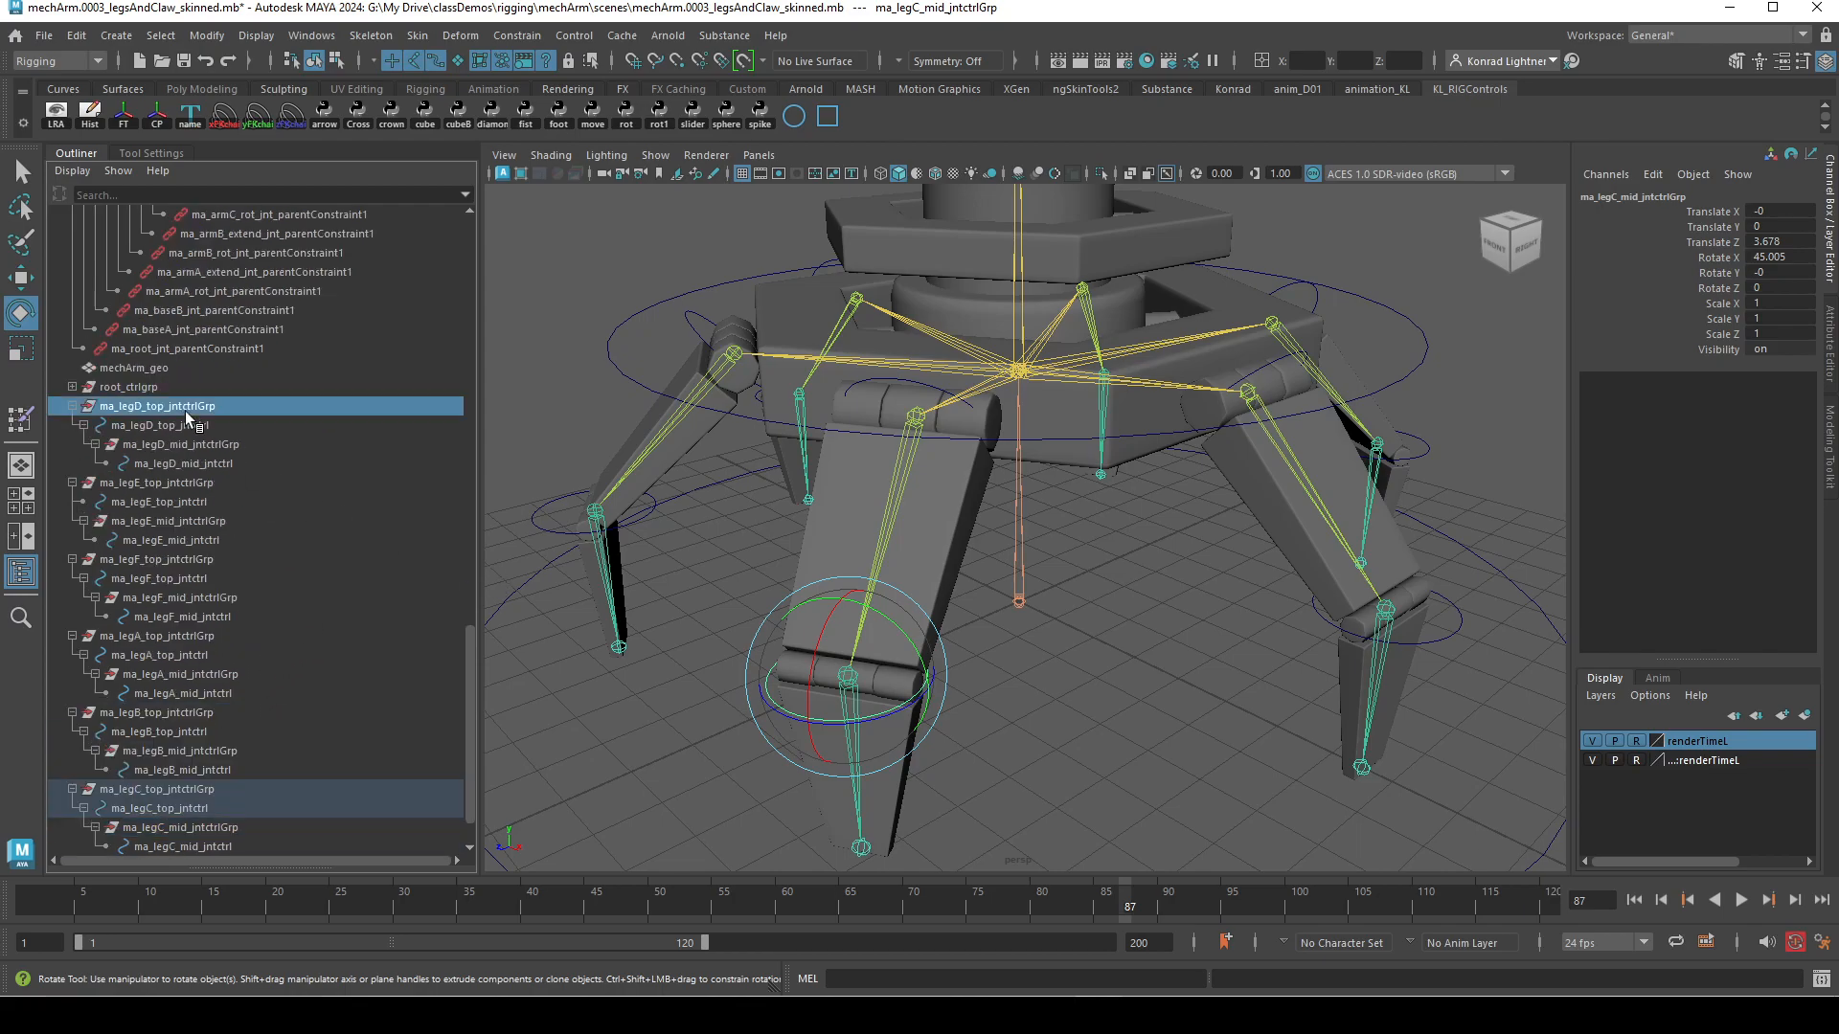
pyautogui.scroll(-1, 359, 575)
pyautogui.keyDown('shift'); pyautogui.click(280, 789); pyautogui.keyUp('shift')
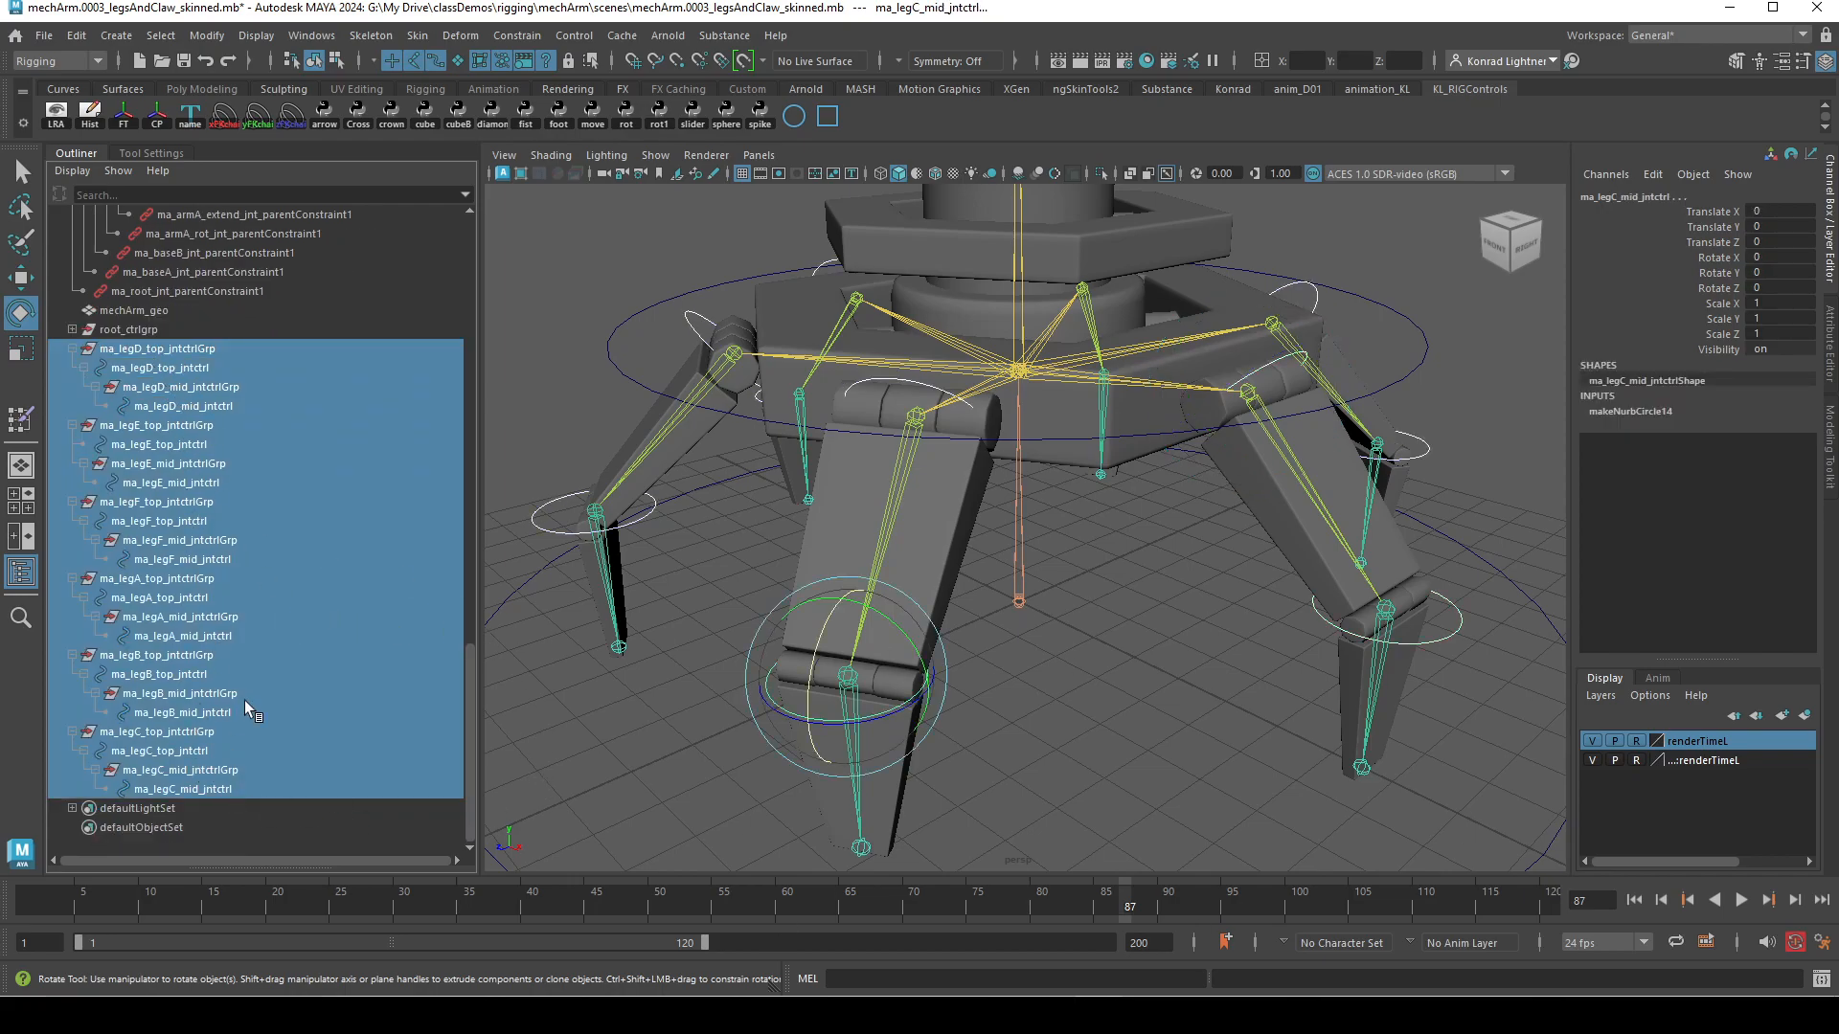
pyautogui.click(191, 115)
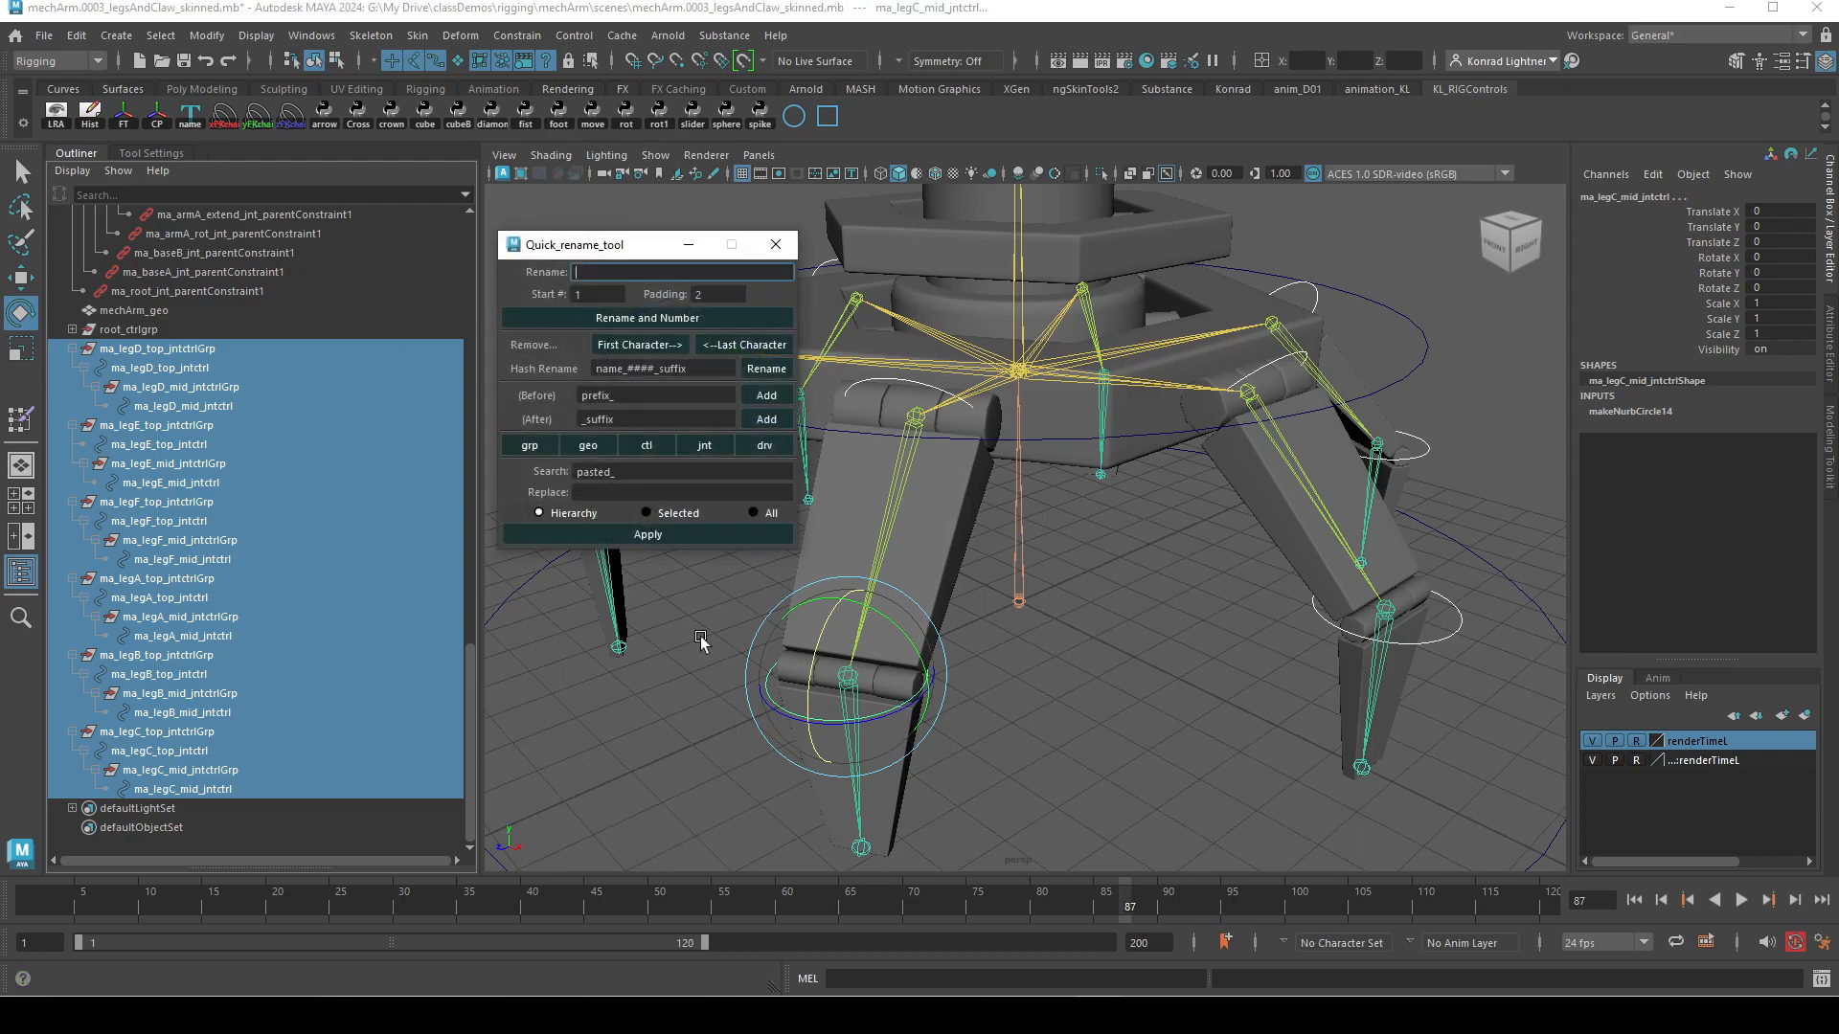
# - Try removing "jnt" from the leg control names with the search-and-replace scope on Hierarchy
pyautogui.doubleClick(637, 475)
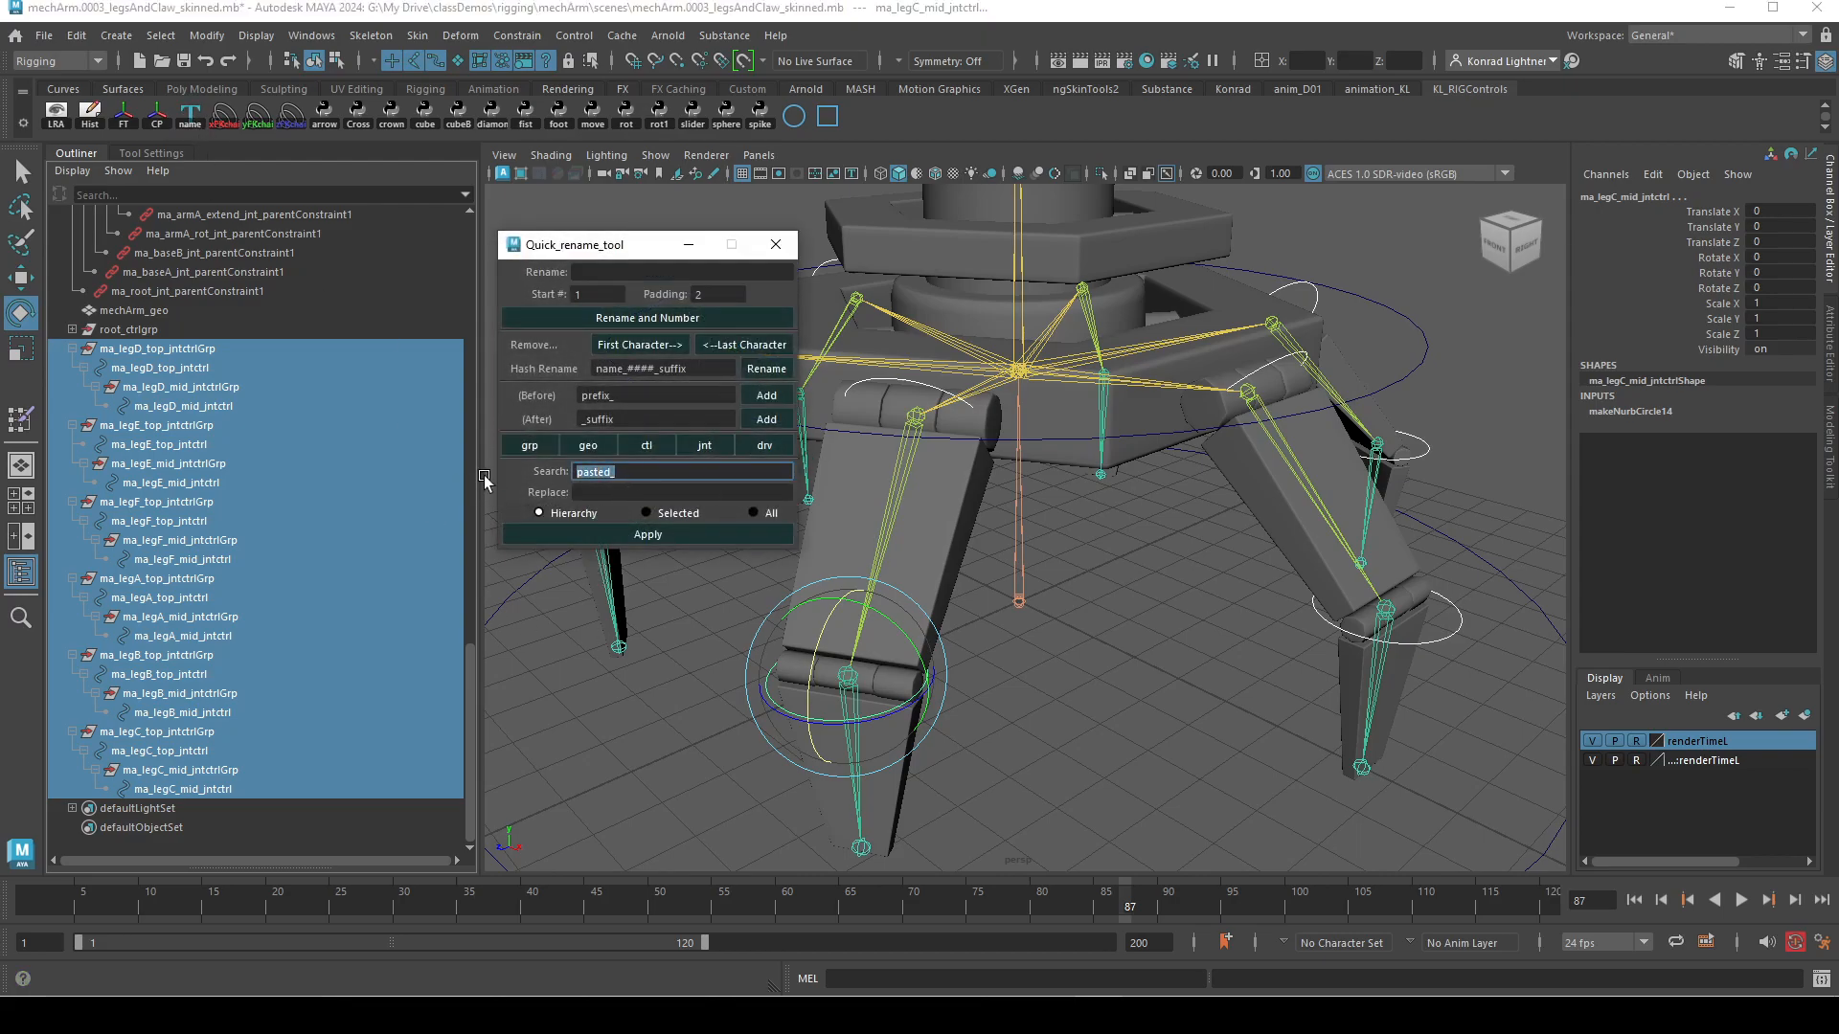
pyautogui.write('jnt')
pyautogui.click(659, 534)
pyautogui.hotkey('ctrl', 'z')
# - Undo the earlier renaming, then replace "jnt" with nothing in the leg control names using the Selected scope
pyautogui.click(657, 516)
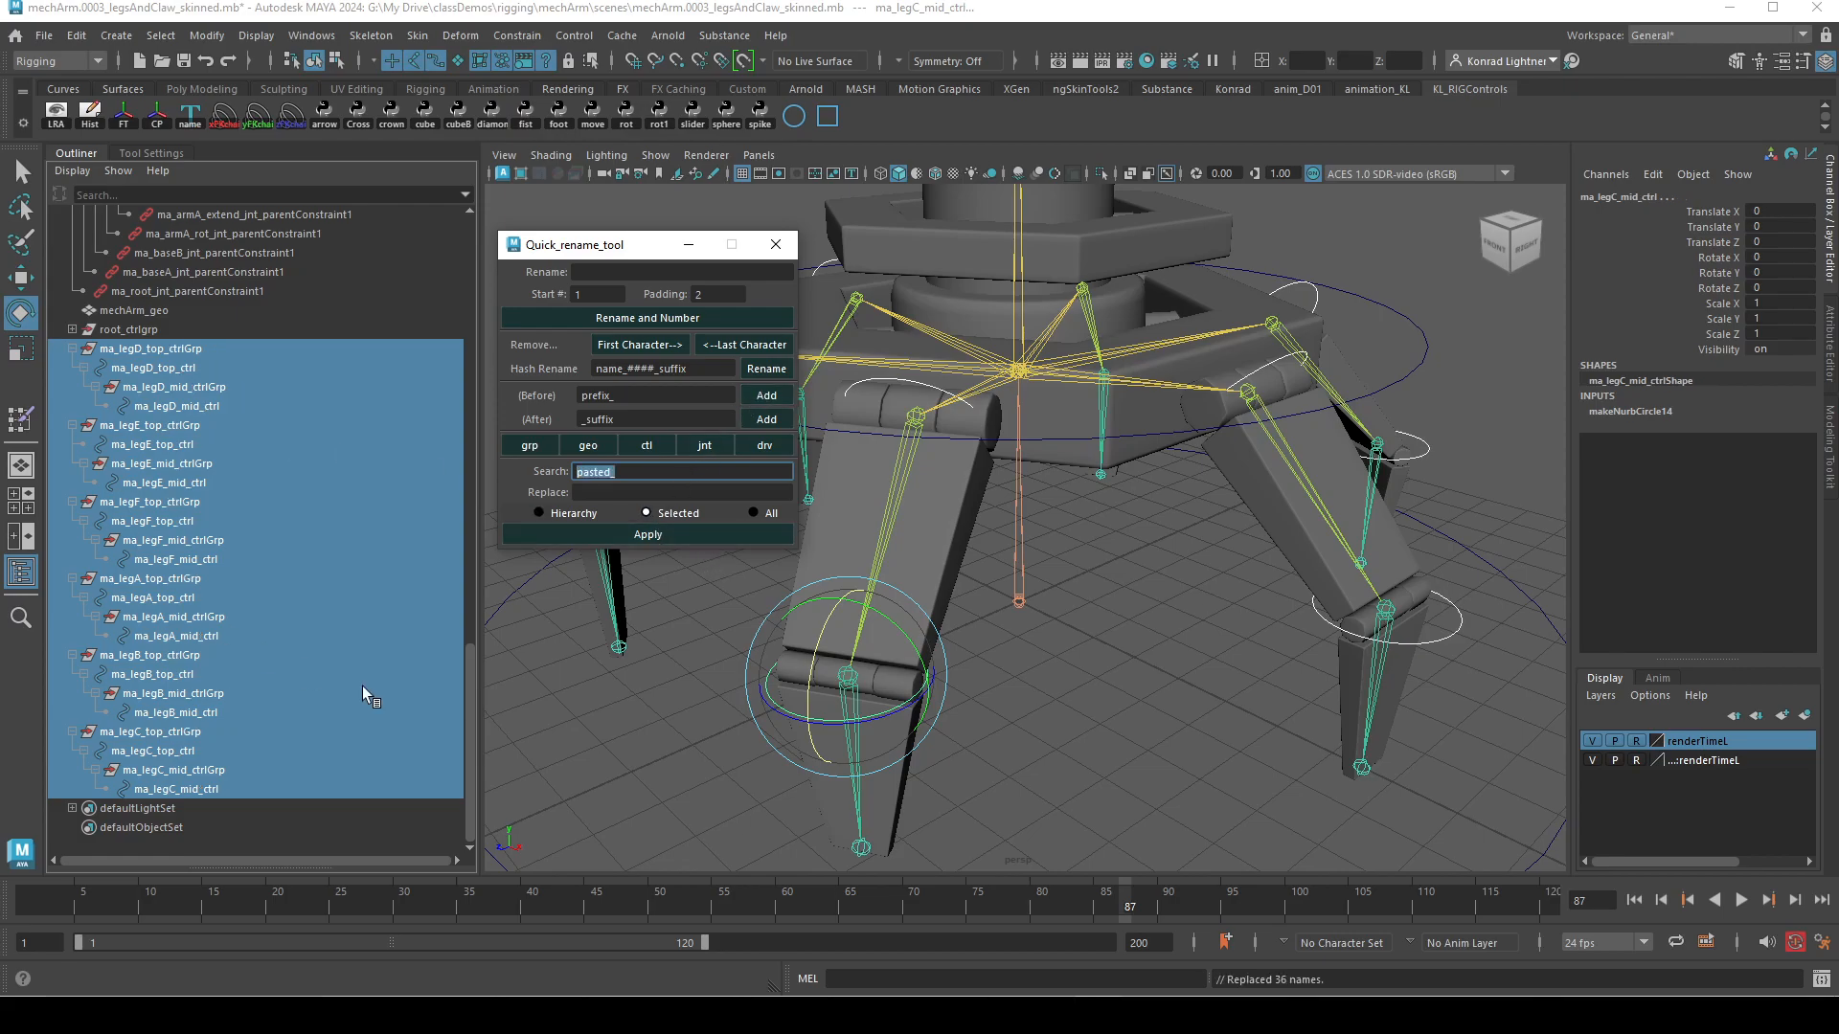
pyautogui.moveTo(564, 243); pyautogui.dragTo(635, 261)
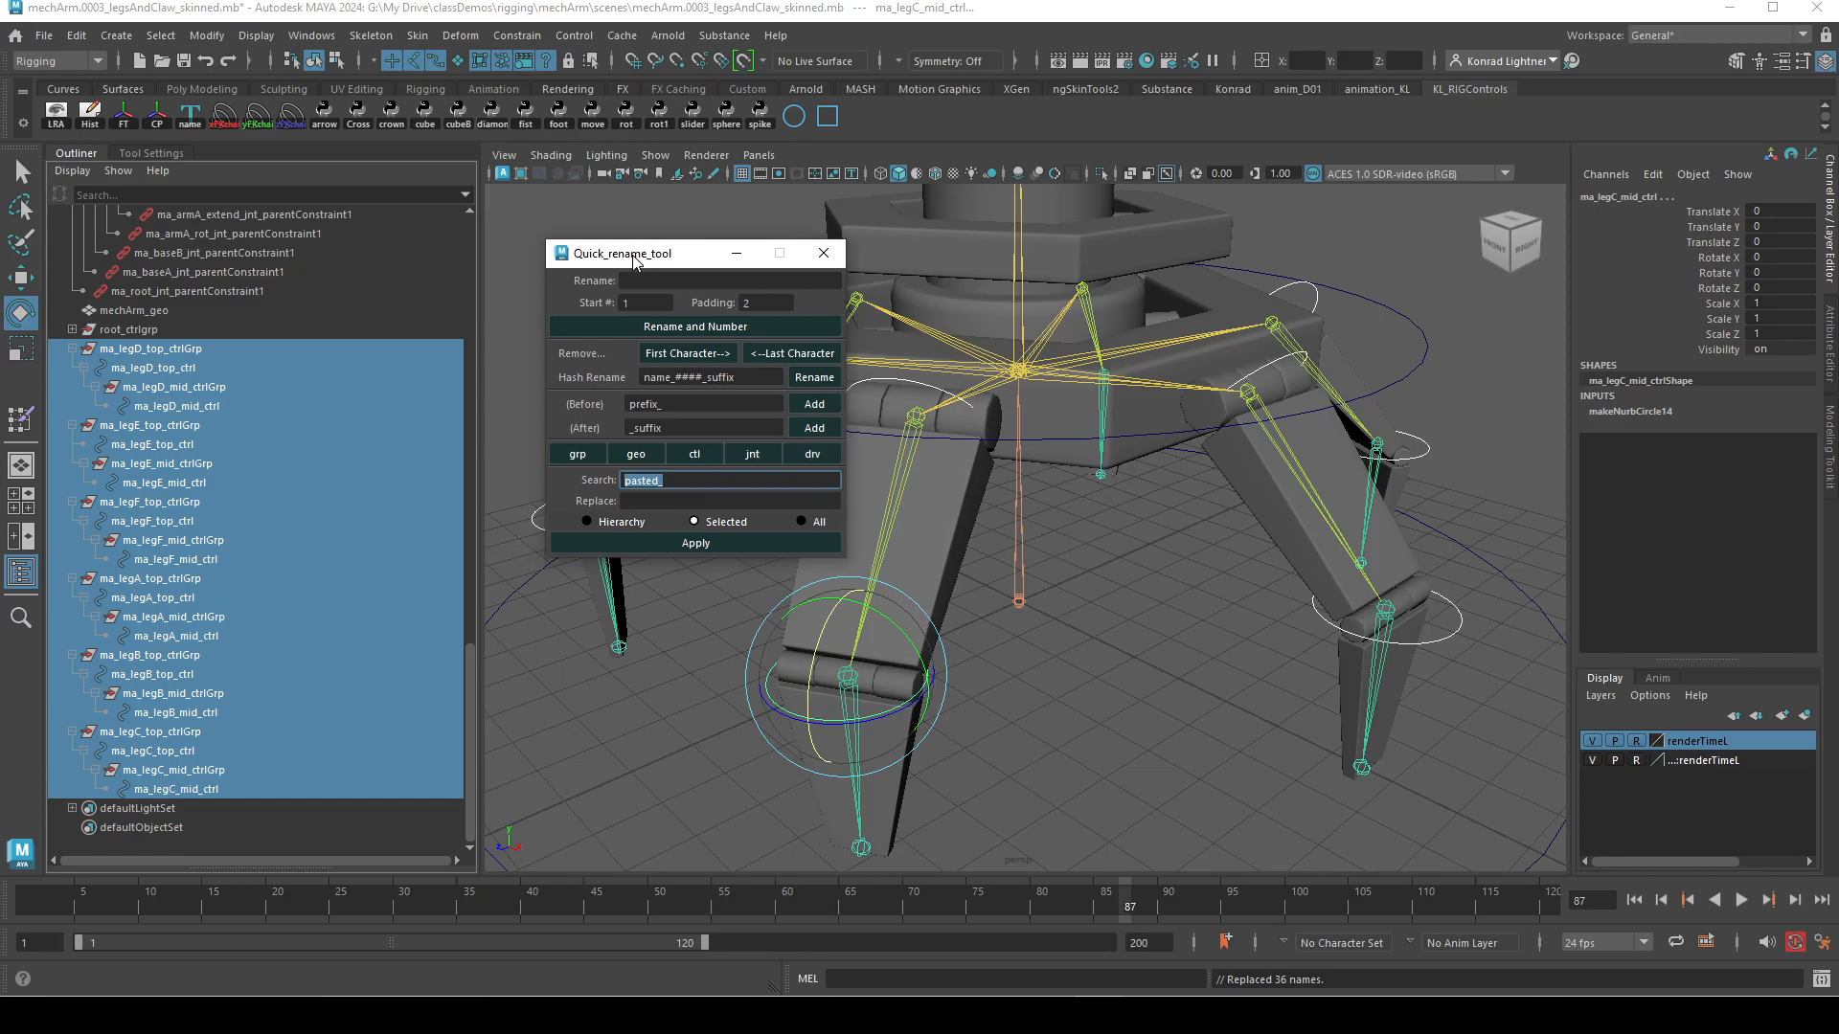
pyautogui.hotkey('ctrl', 'z')
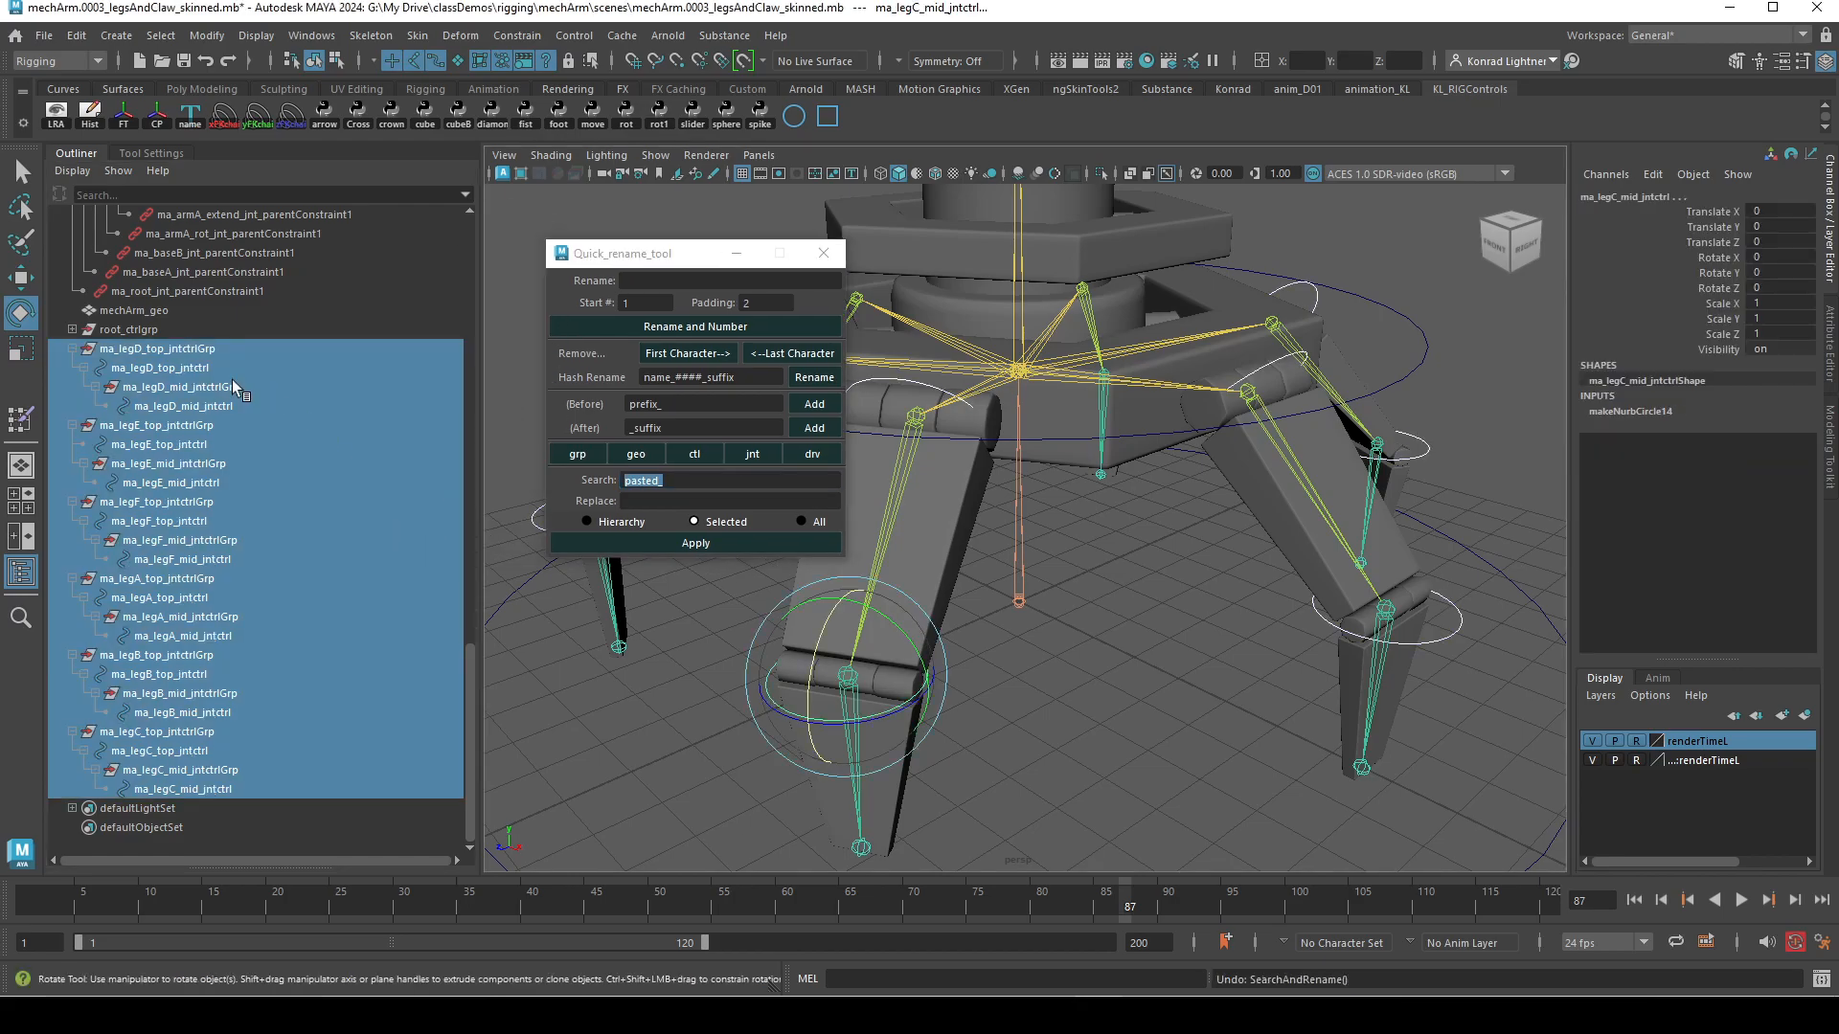
pyautogui.click(715, 543)
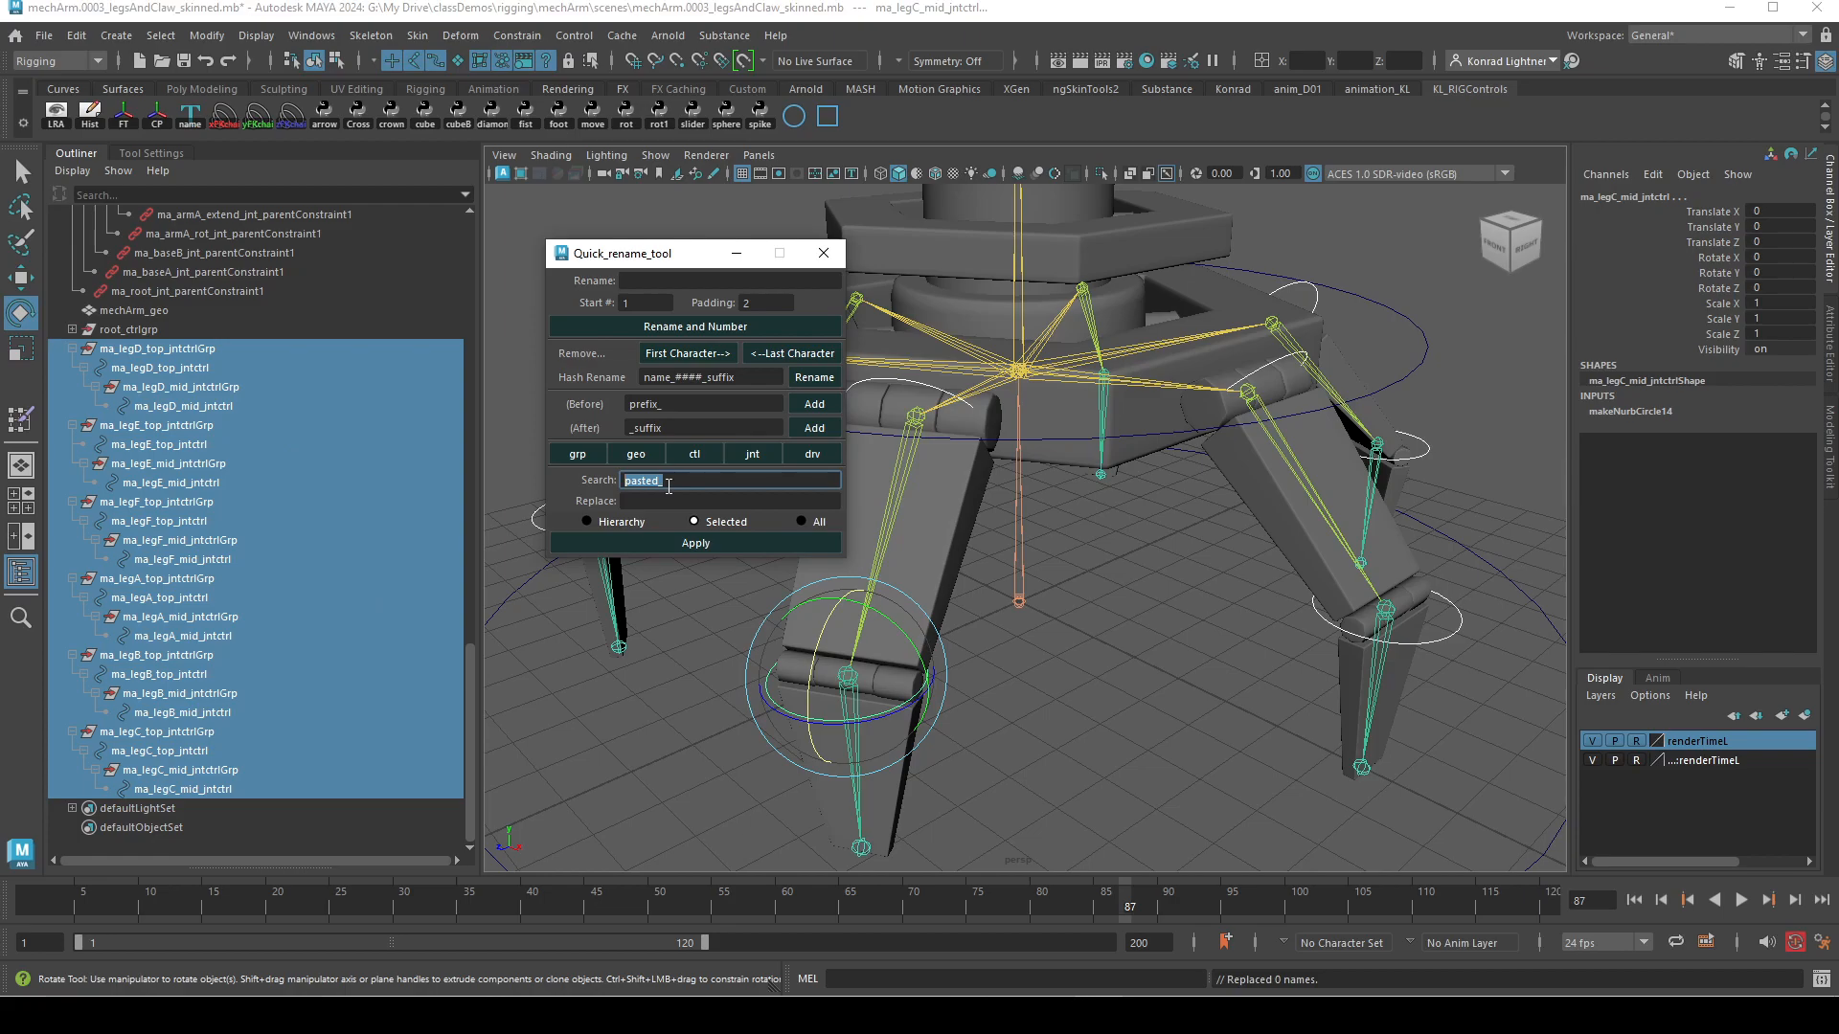
pyautogui.write('jnt')
pyautogui.click(684, 499)
pyautogui.click(716, 544)
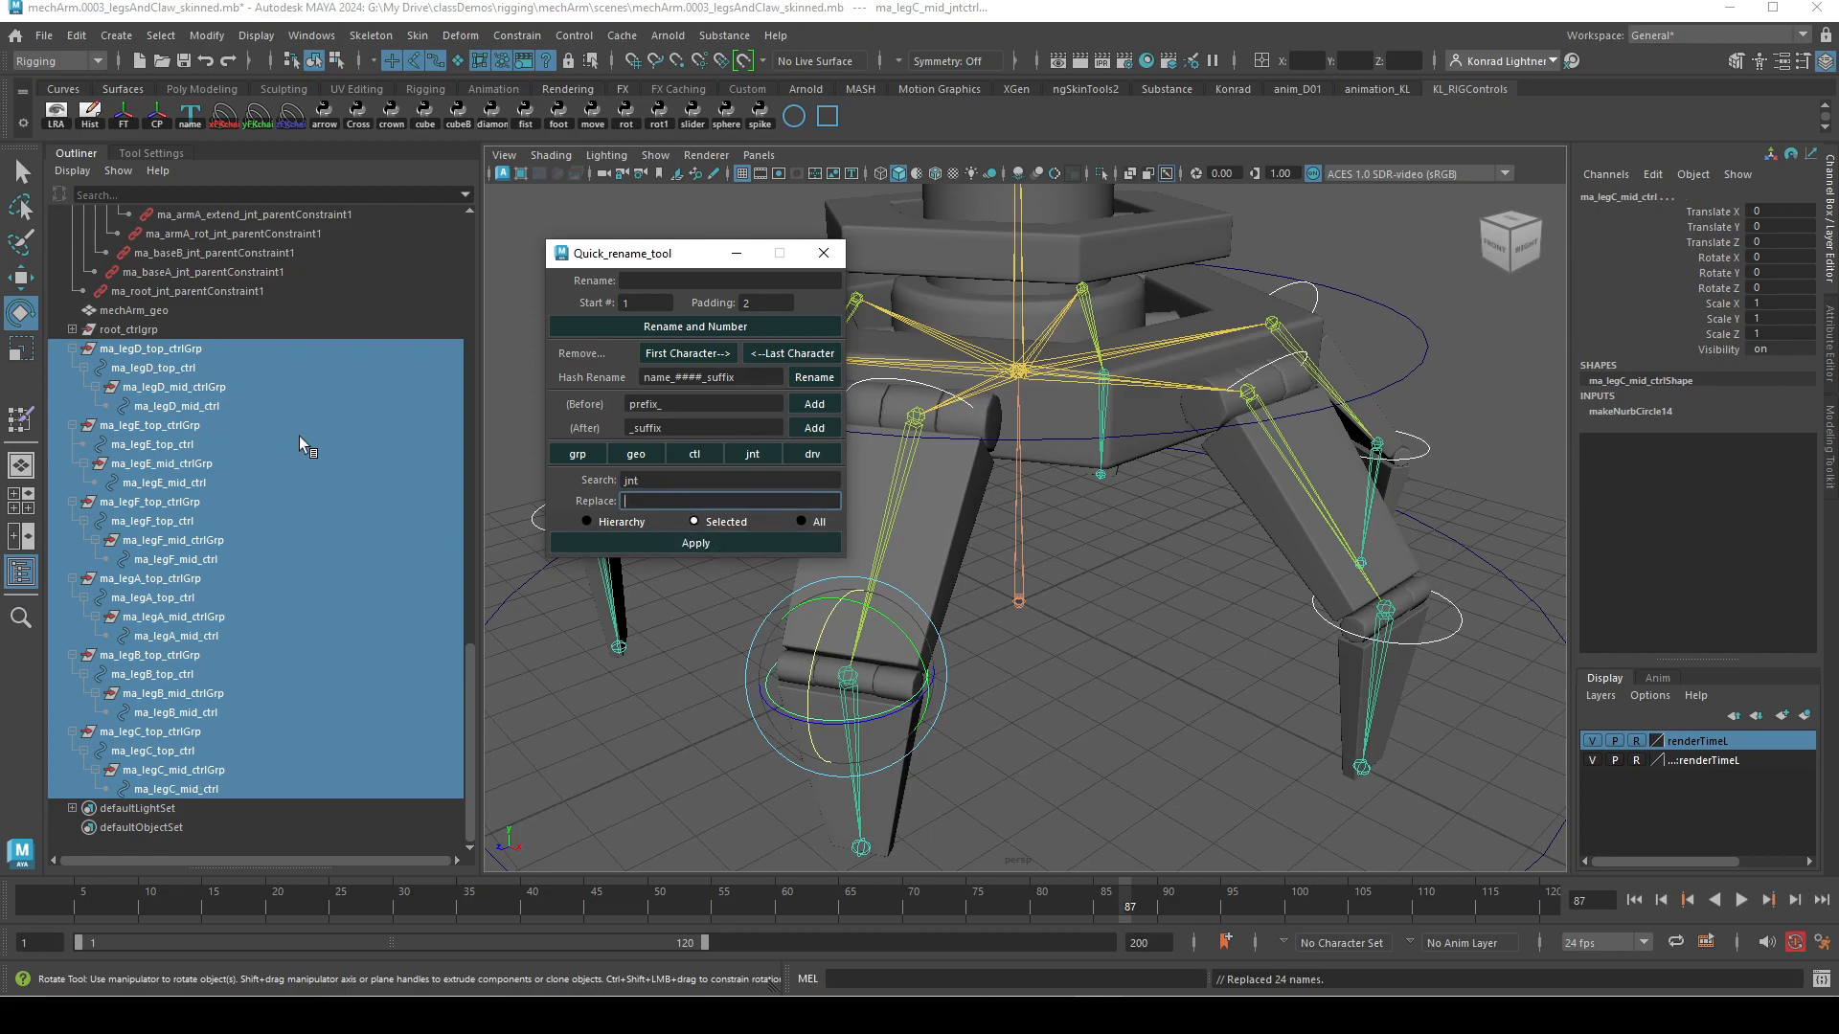
# - Collapse the ma_root_jnt hierarchy in the Outliner and clear the leg control selection
pyautogui.scroll(15, 244, 433)
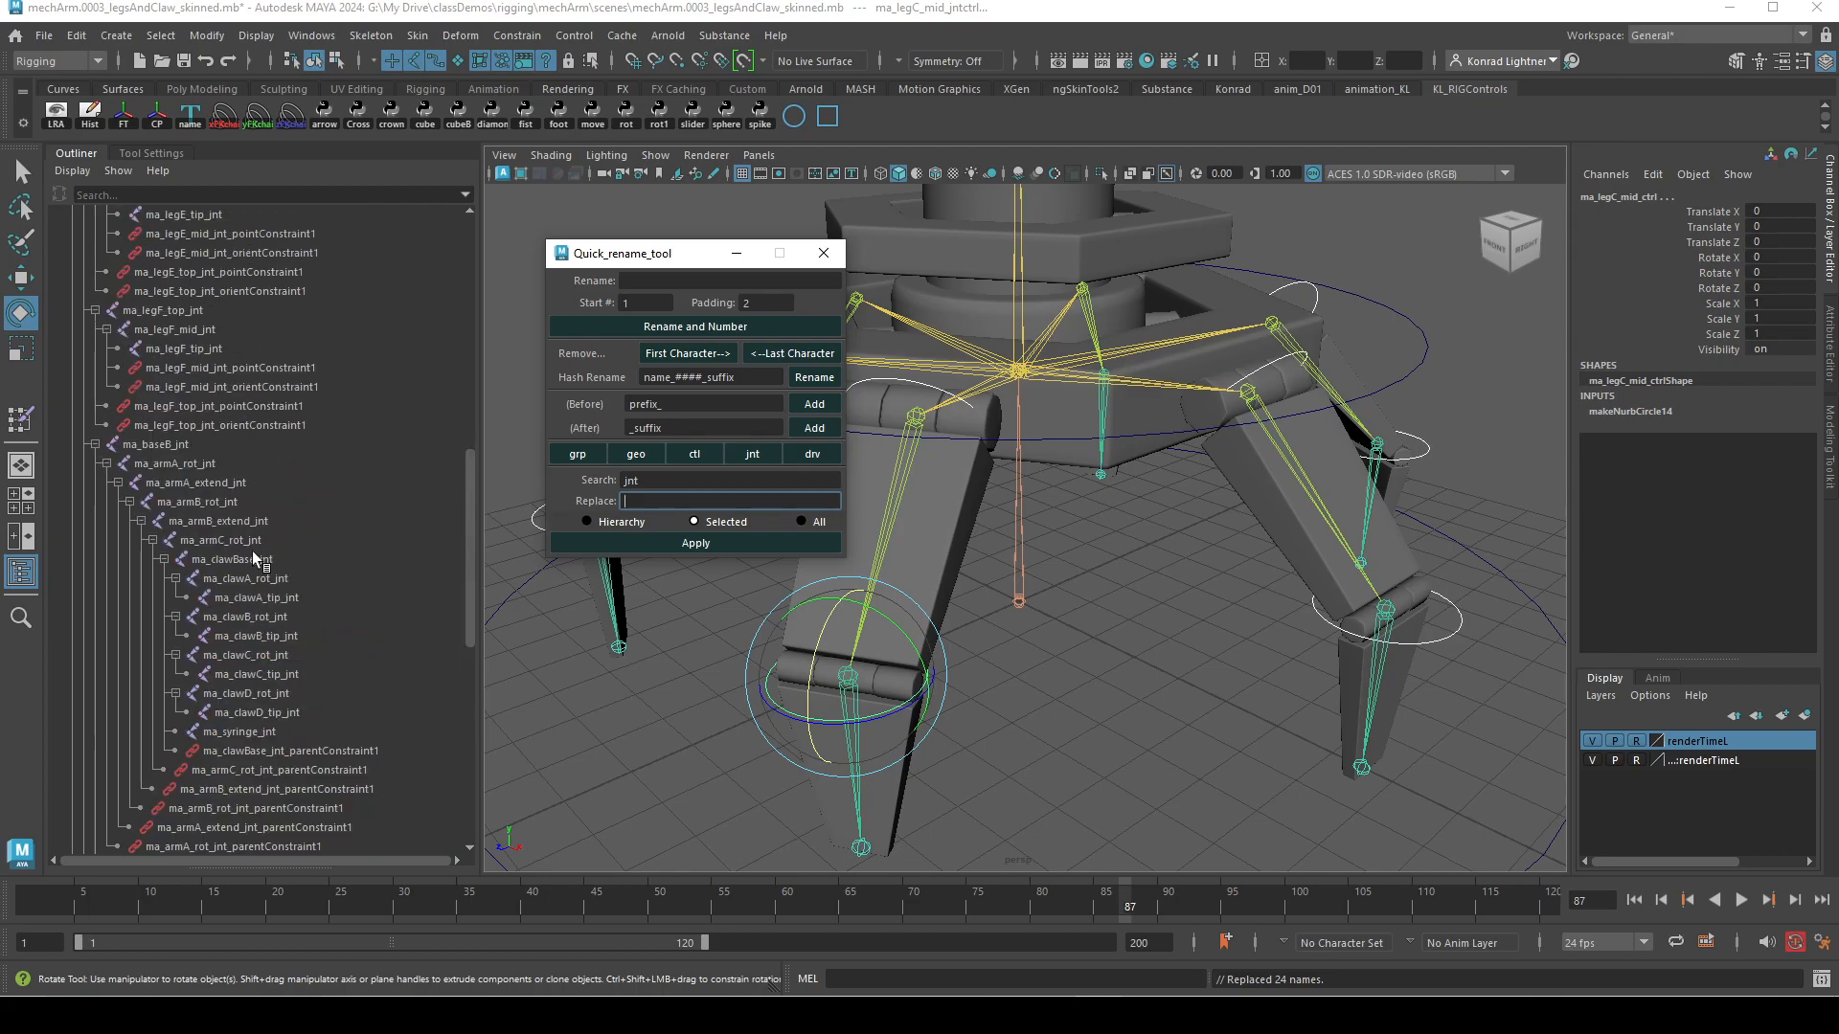
pyautogui.click(73, 329)
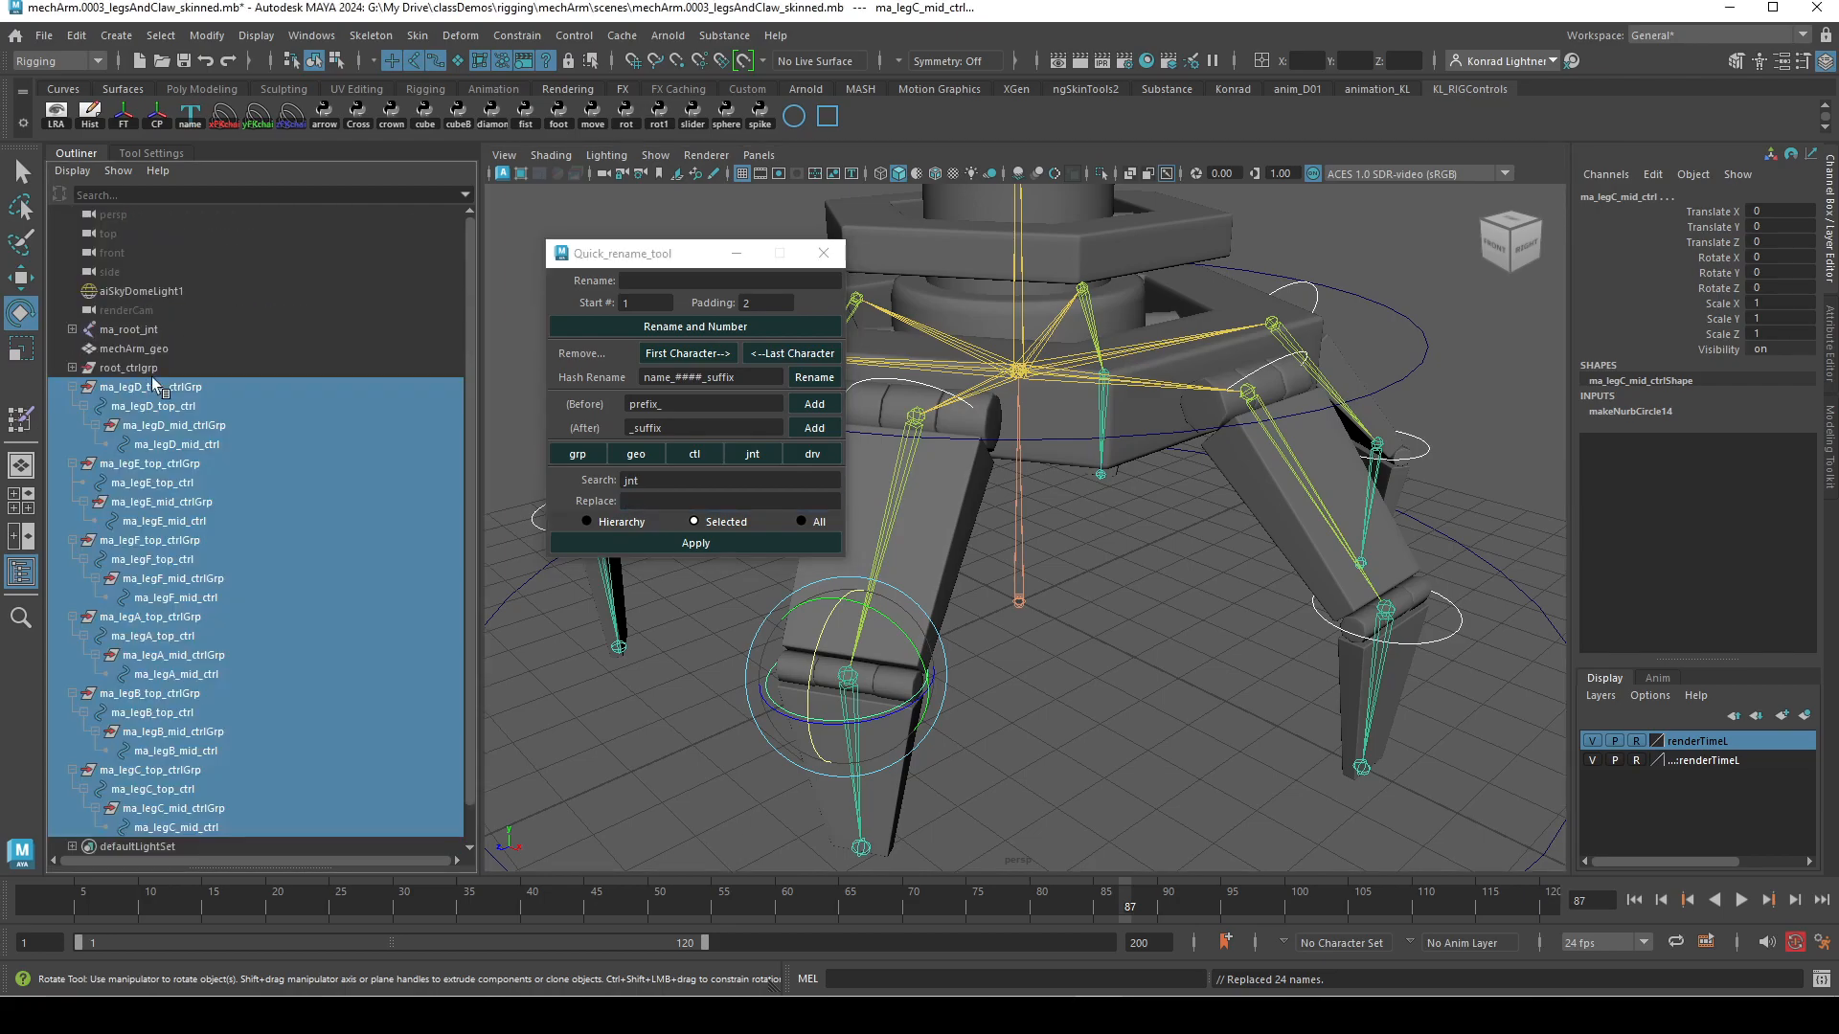
pyautogui.scroll(-1, 207, 663)
pyautogui.click(824, 213)
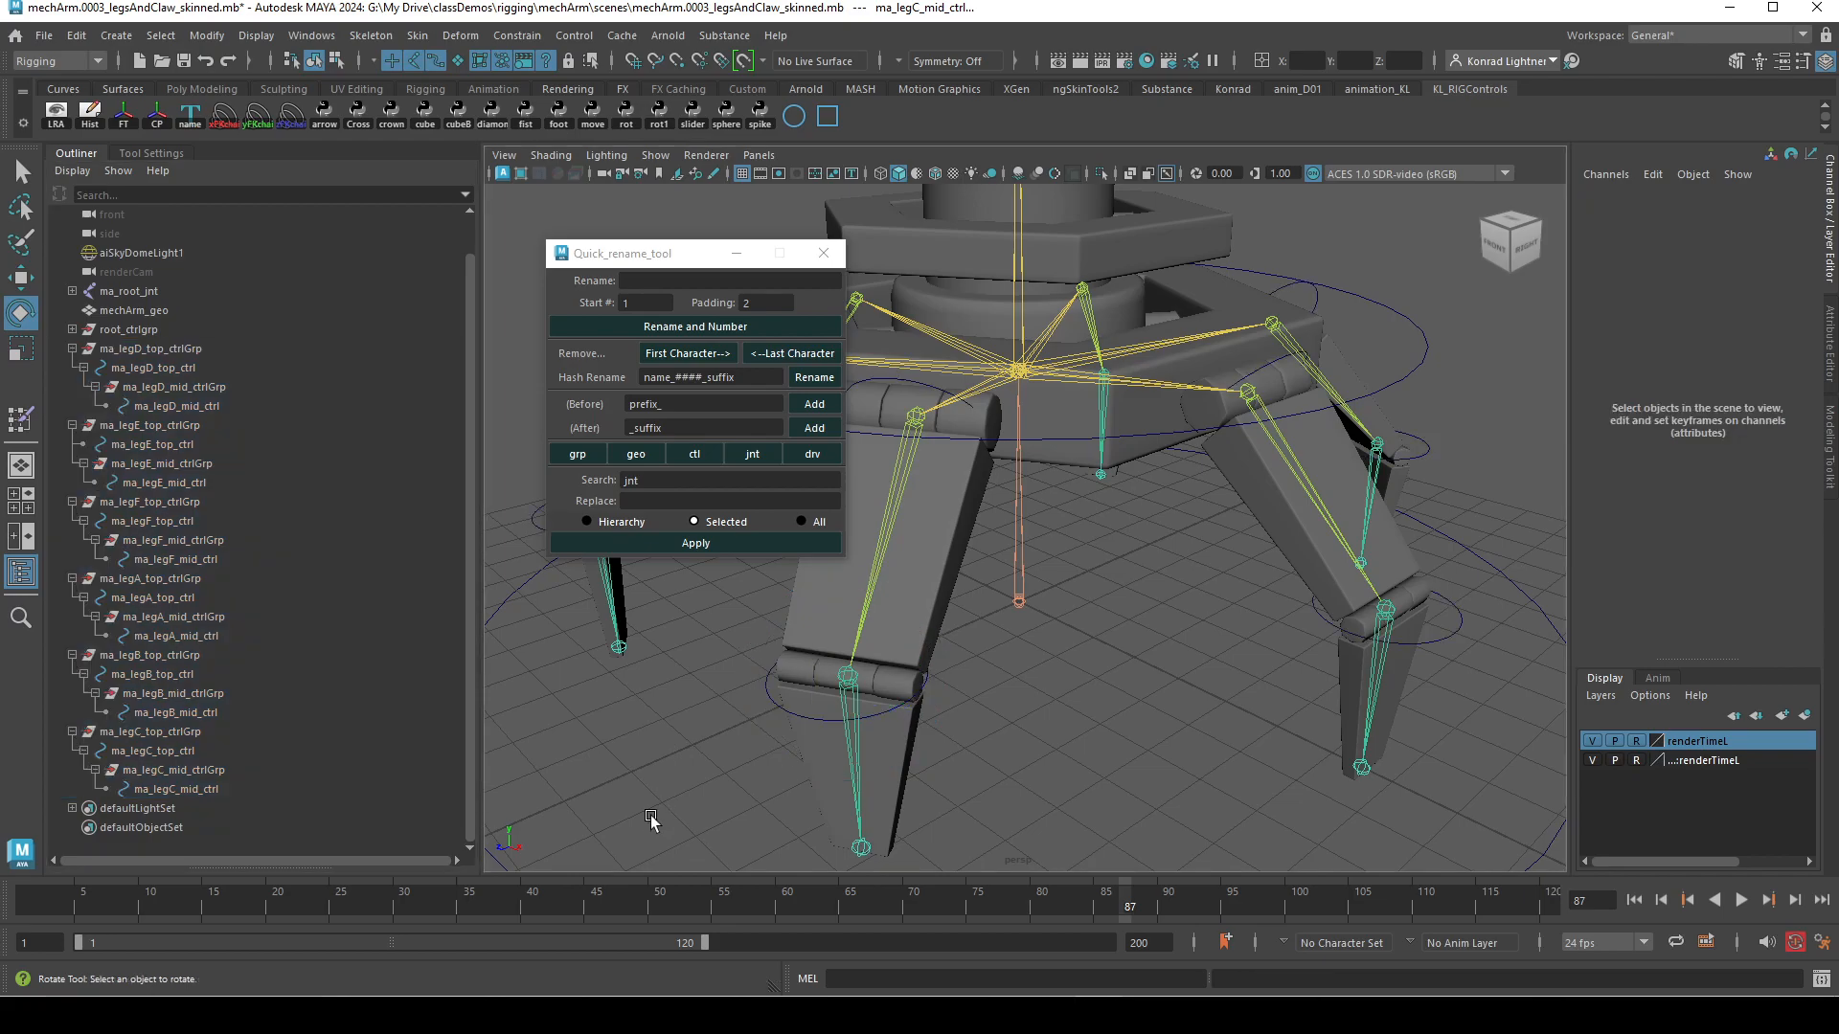
# - Move the quick rename tool out of the way and minimize it
pyautogui.moveTo(781, 255); pyautogui.dragTo(510, 260)
pyautogui.keyDown('alt'); pyautogui.moveTo(1129, 681); pyautogui.dragTo(1152, 701); pyautogui.keyUp('alt')
pyautogui.keyDown('alt'); pyautogui.moveTo(1152, 701); pyautogui.dragTo(1058, 701, button='right'); pyautogui.keyUp('alt')
pyautogui.keyDown('alt'); pyautogui.moveTo(1058, 701); pyautogui.dragTo(1130, 701, button='middle'); pyautogui.keyUp('alt')
pyautogui.click(390, 249)
pyautogui.click(466, 257)
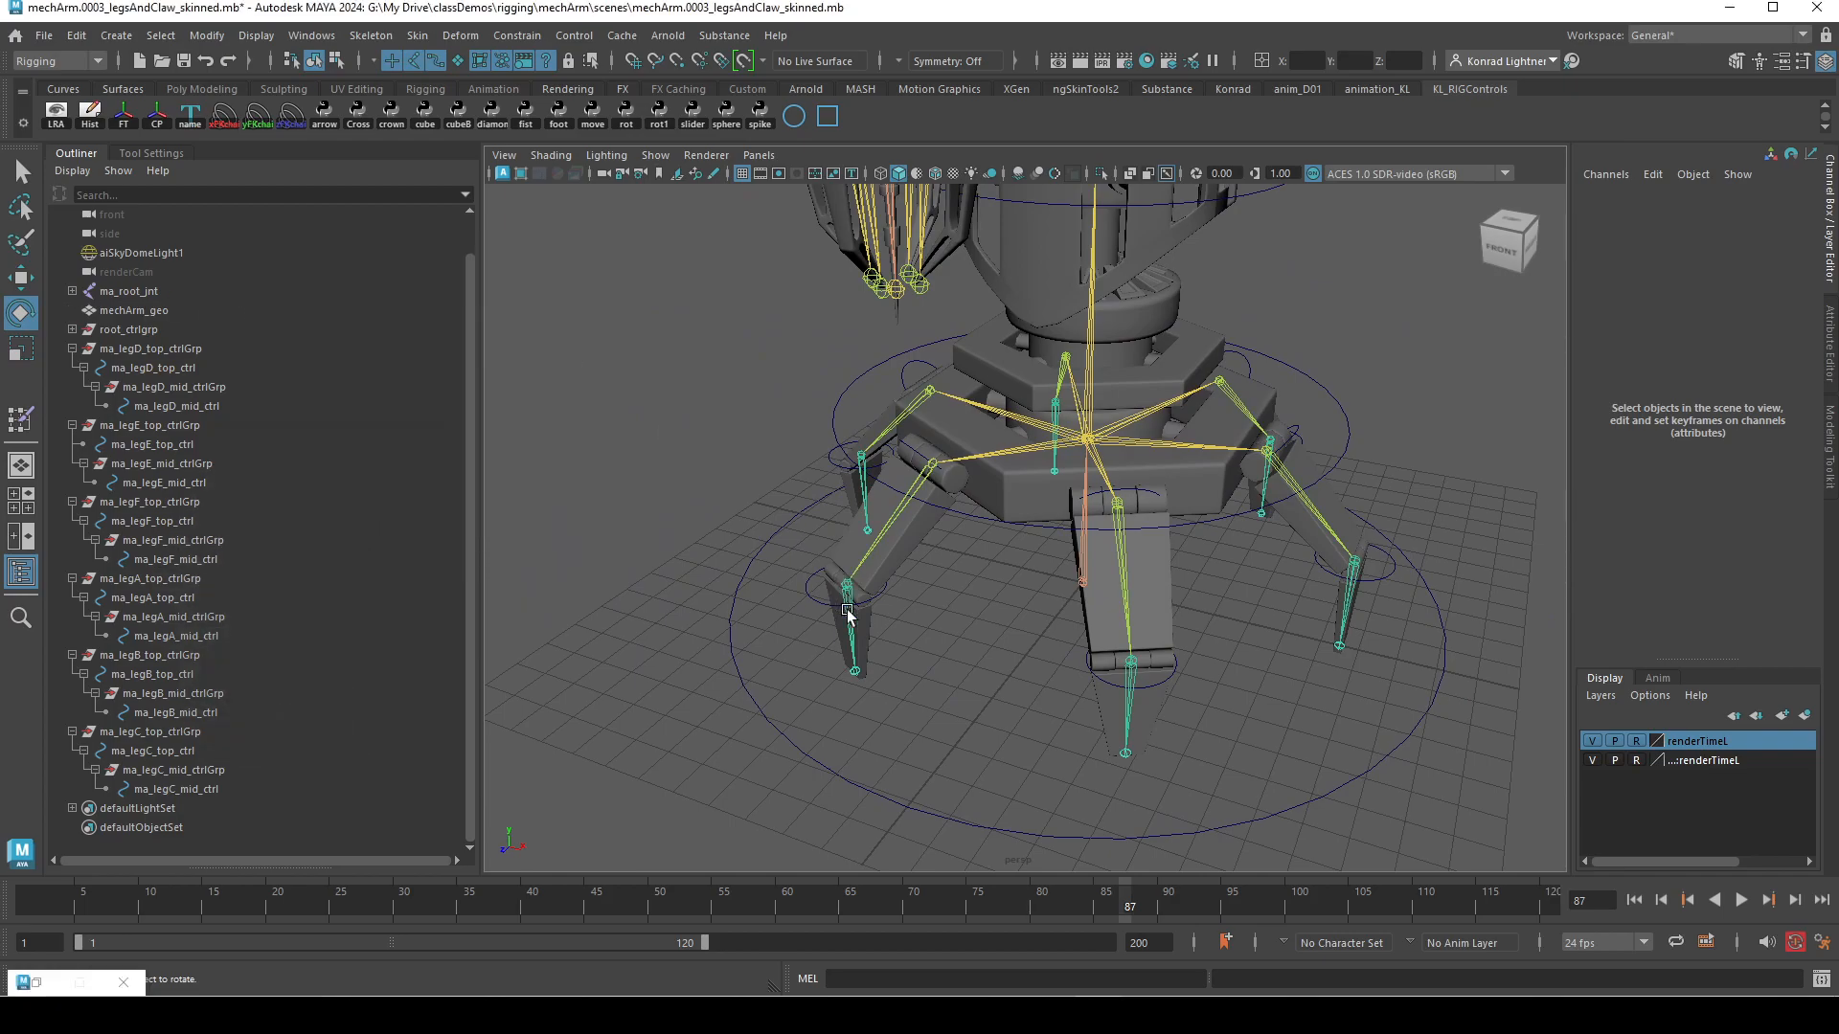
# - Select the top and mid control curves of legs B and A in the viewport
pyautogui.keyDown('alt'); pyautogui.moveTo(842, 587); pyautogui.dragTo(870, 680); pyautogui.keyUp('alt')
pyautogui.click(884, 656)
pyautogui.keyDown('alt'); pyautogui.moveTo(884, 657); pyautogui.dragTo(956, 729, button='right'); pyautogui.keyUp('alt')
pyautogui.press('w')
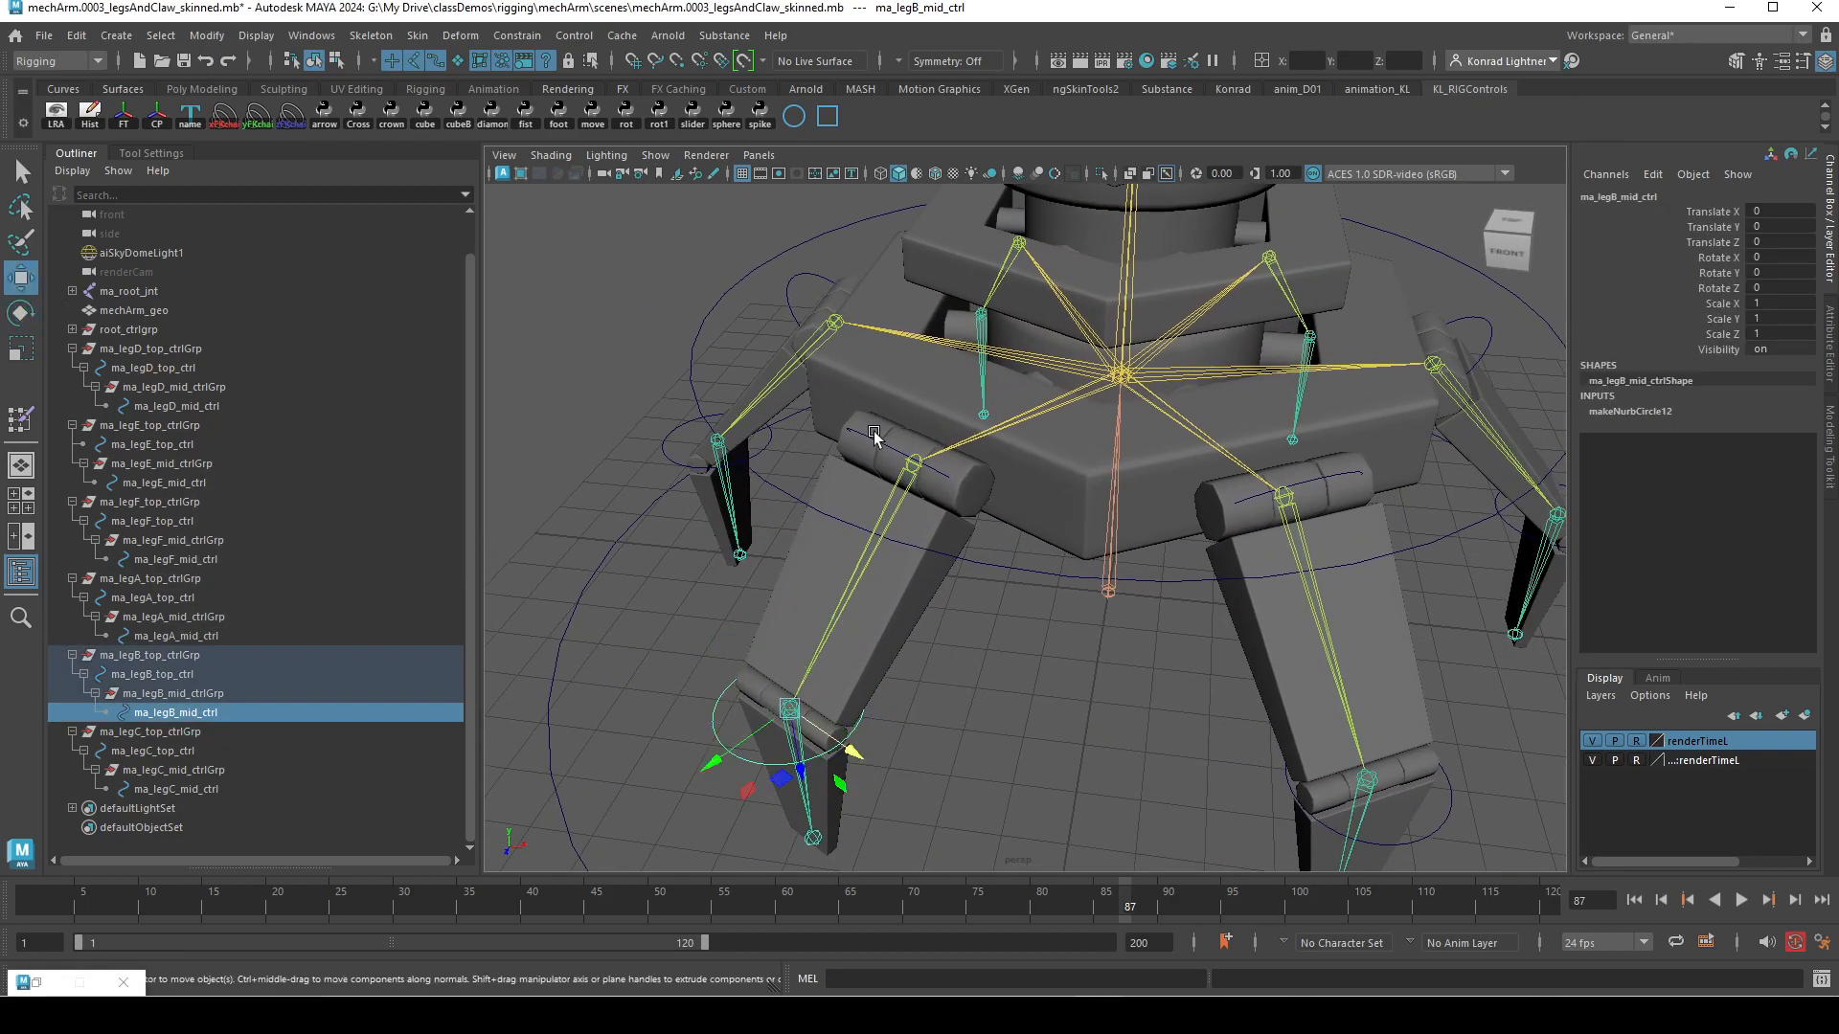
pyautogui.keyDown('shift'); pyautogui.click(879, 456); pyautogui.keyUp('shift')
pyautogui.moveTo(728, 630)
pyautogui.keyDown('alt'); pyautogui.mouseDown()
pyautogui.moveTo(858, 636)
pyautogui.moveTo(754, 648)
pyautogui.mouseUp(); pyautogui.keyUp('alt')
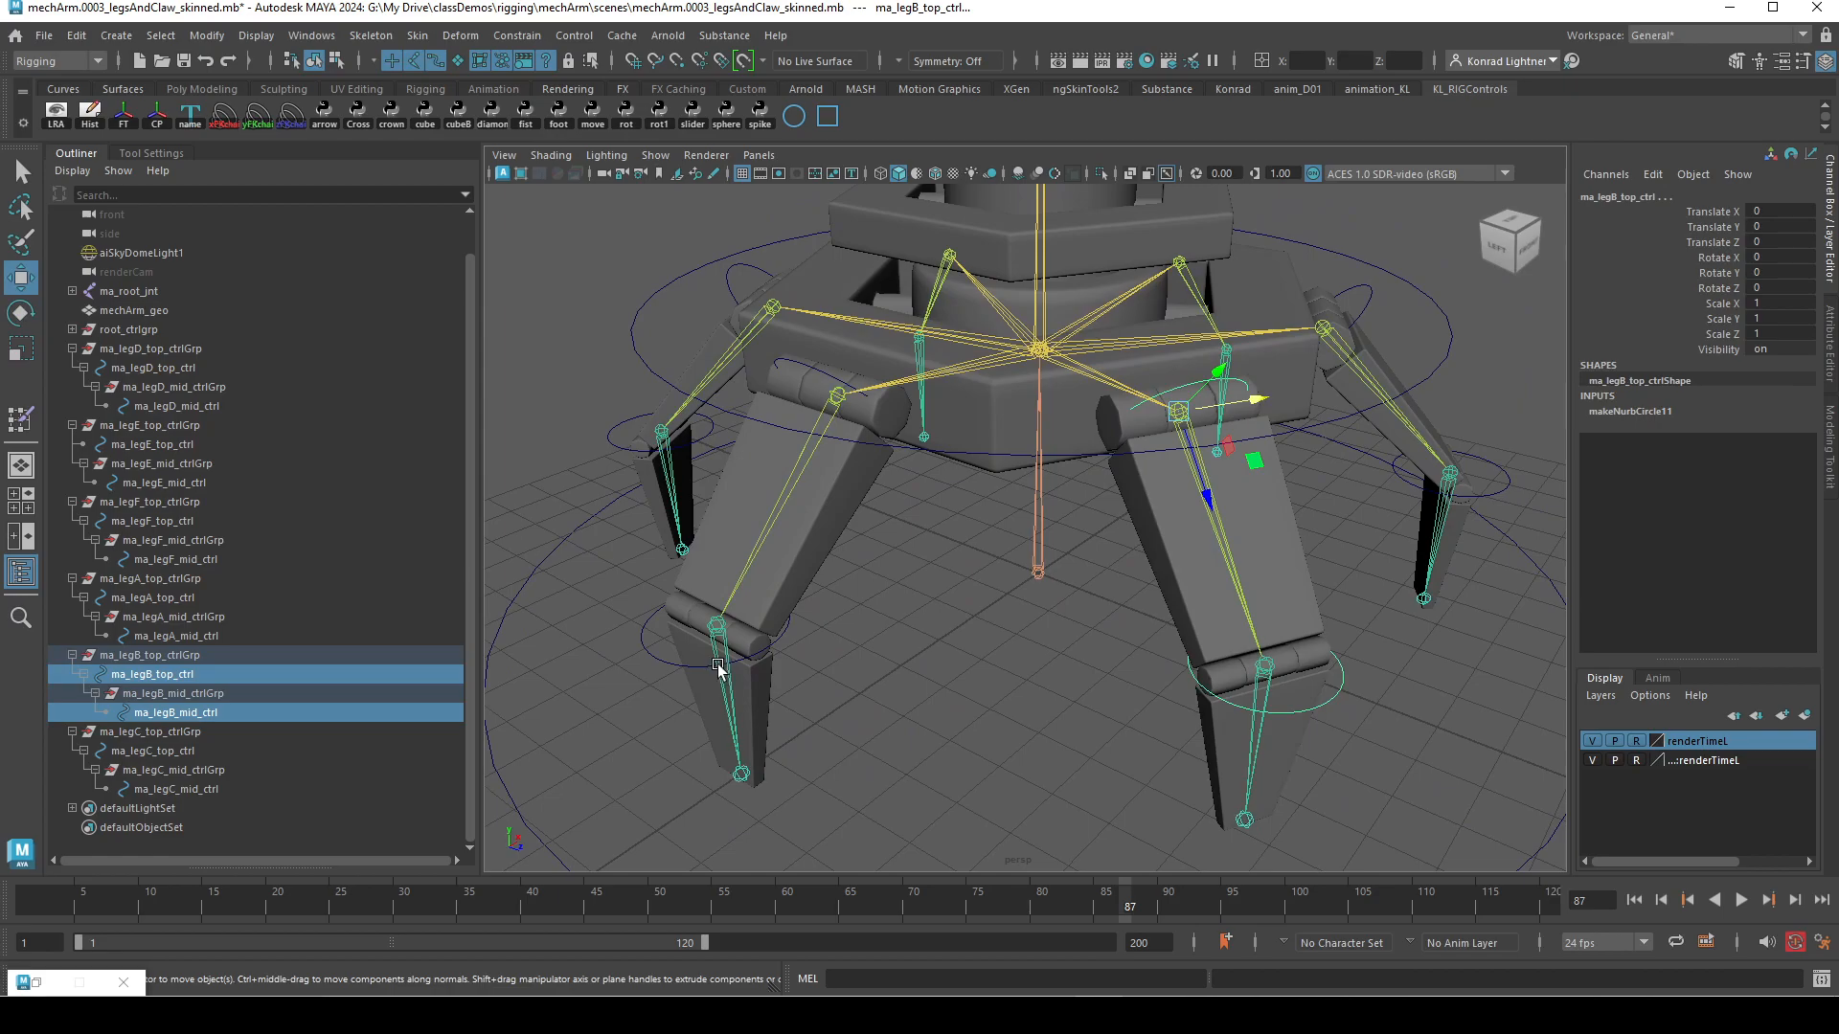
pyautogui.keyDown('shift'); pyautogui.click(718, 666); pyautogui.keyUp('shift')
pyautogui.hotkey('ctrl', 'z')
pyautogui.keyDown('shift'); pyautogui.click(657, 663); pyautogui.keyUp('shift')
pyautogui.keyDown('shift'); pyautogui.click(796, 367); pyautogui.keyUp('shift')
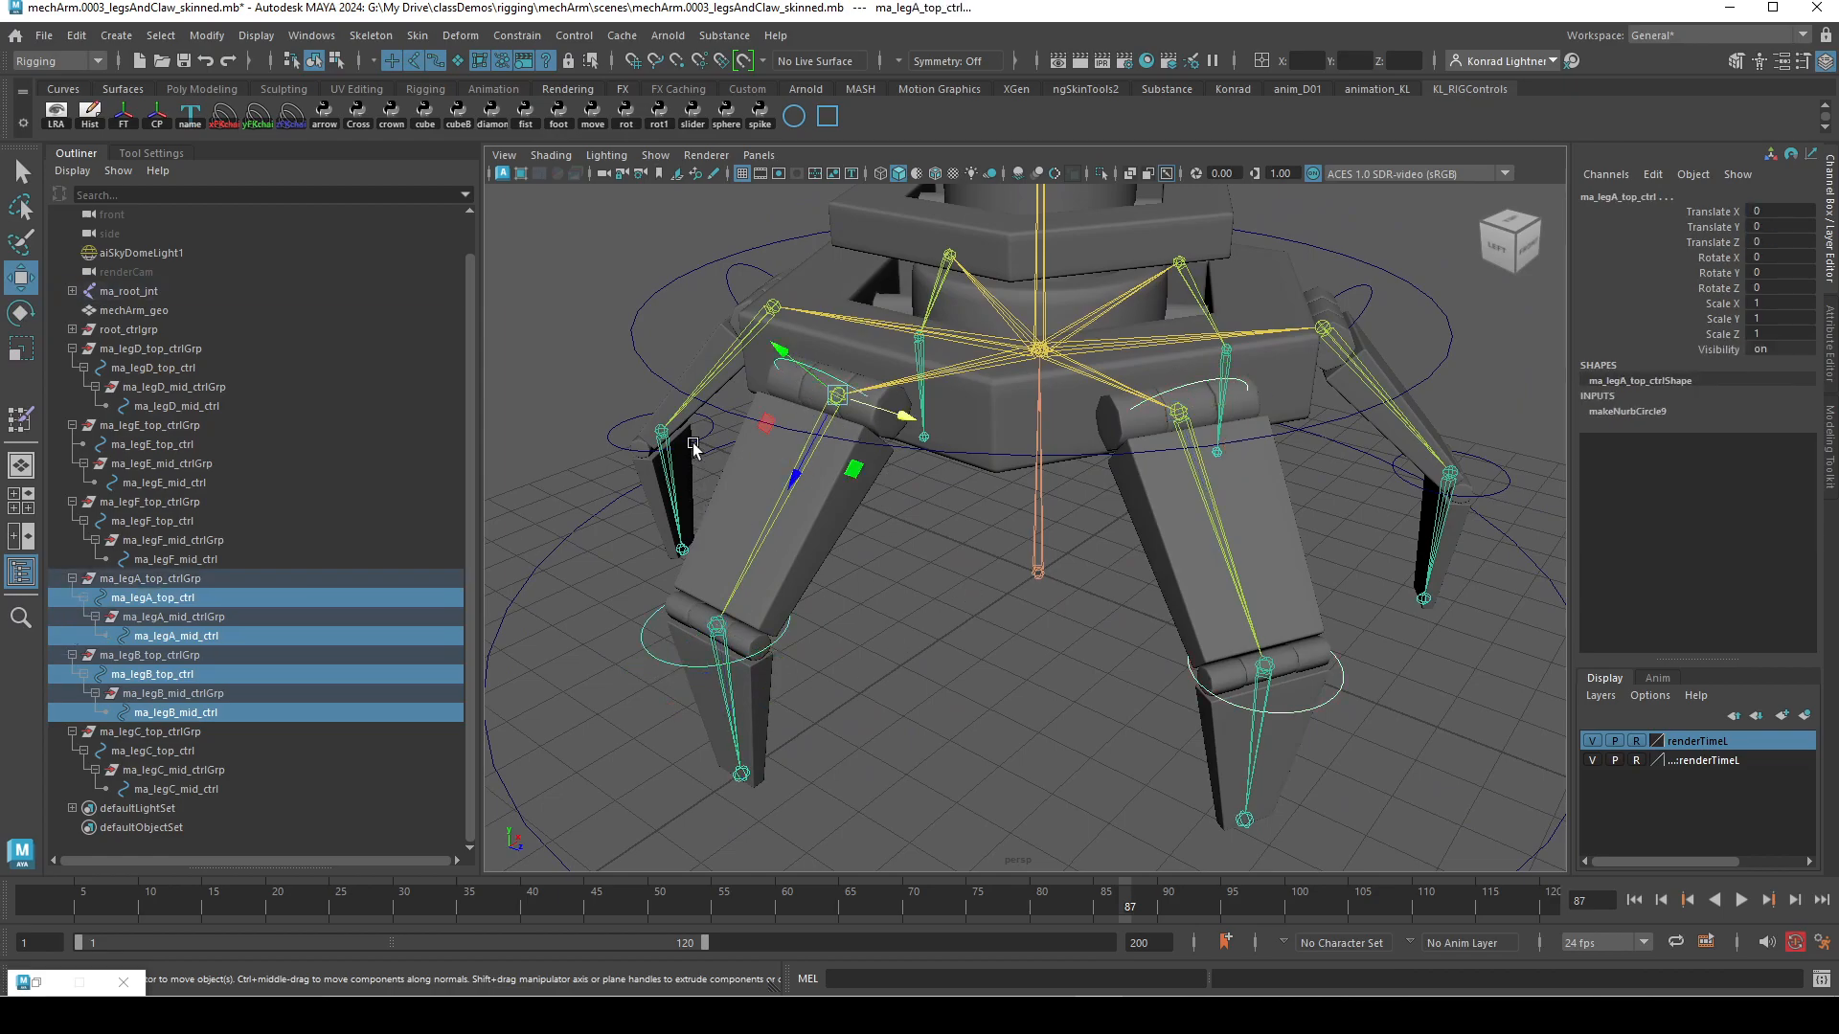
# - Add the mid control of leg F and both the mid and top controls of leg E to the selection
pyautogui.keyDown('shift'); pyautogui.click(700, 442); pyautogui.keyUp('shift')
pyautogui.keyDown('alt'); pyautogui.moveTo(693, 605); pyautogui.dragTo(747, 502); pyautogui.keyUp('alt')
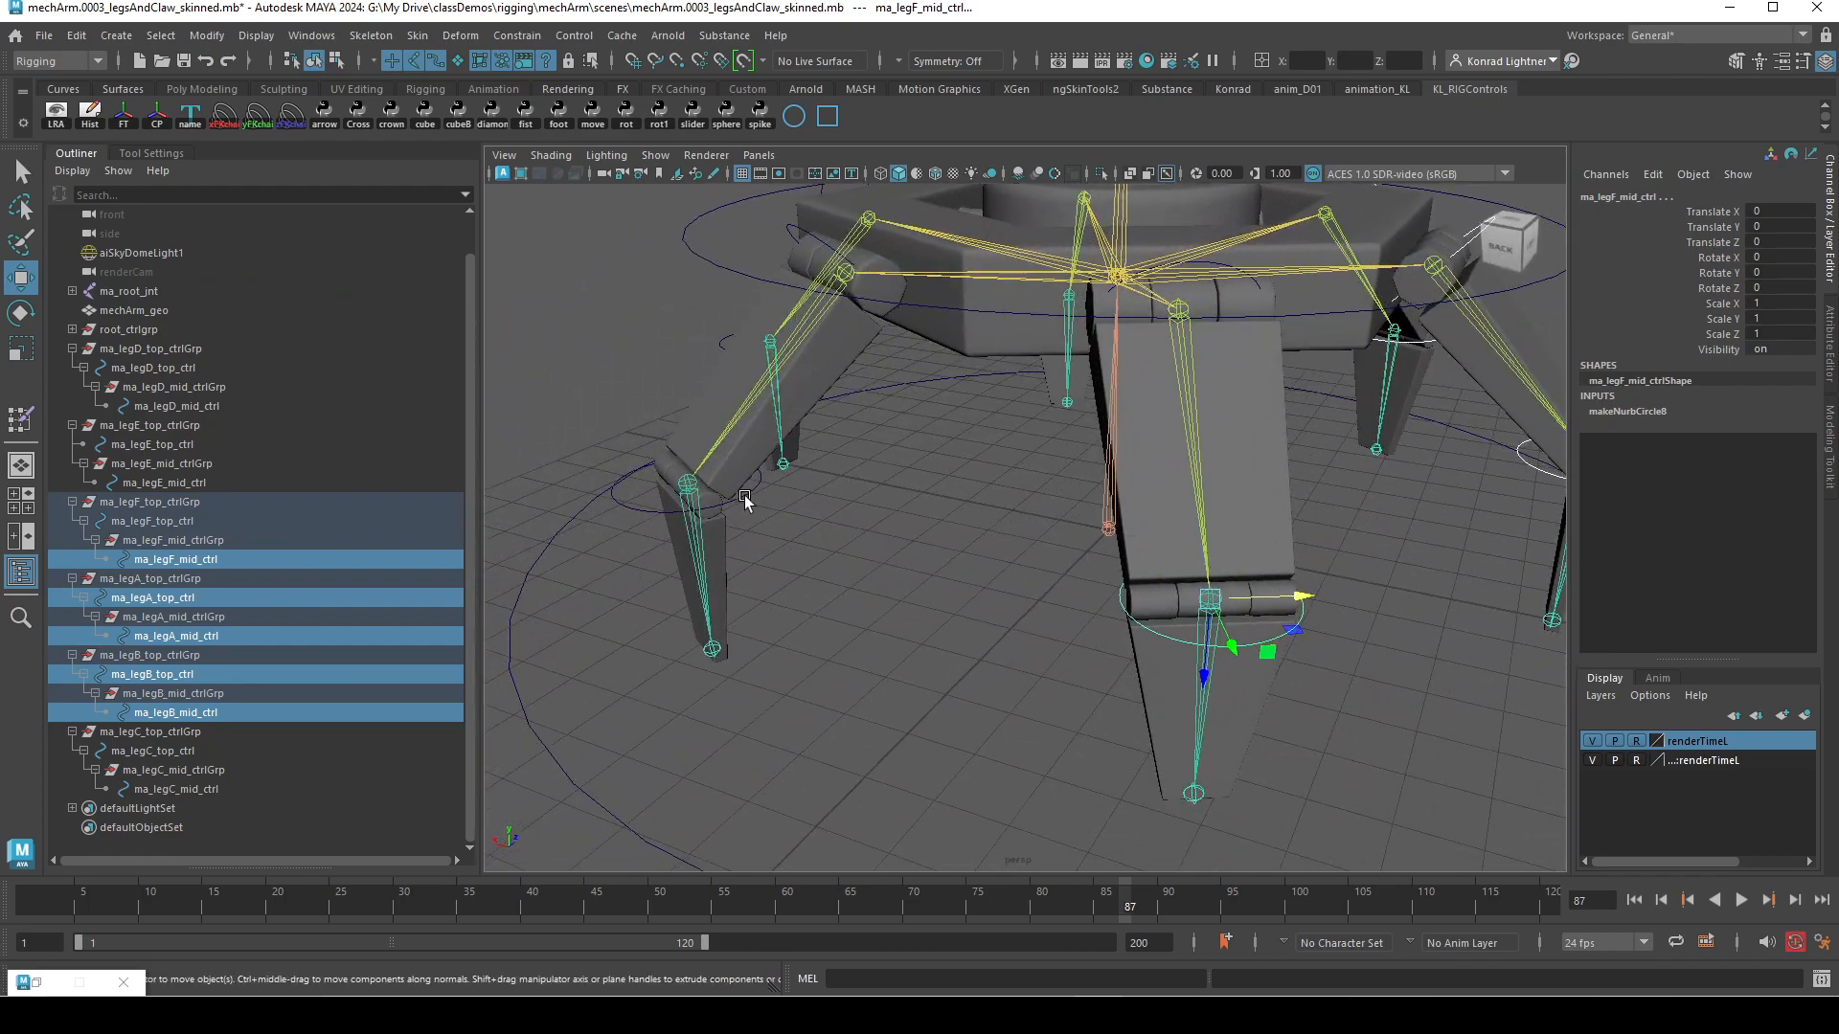
pyautogui.keyDown('shift'); pyautogui.click(753, 494); pyautogui.keyUp('shift')
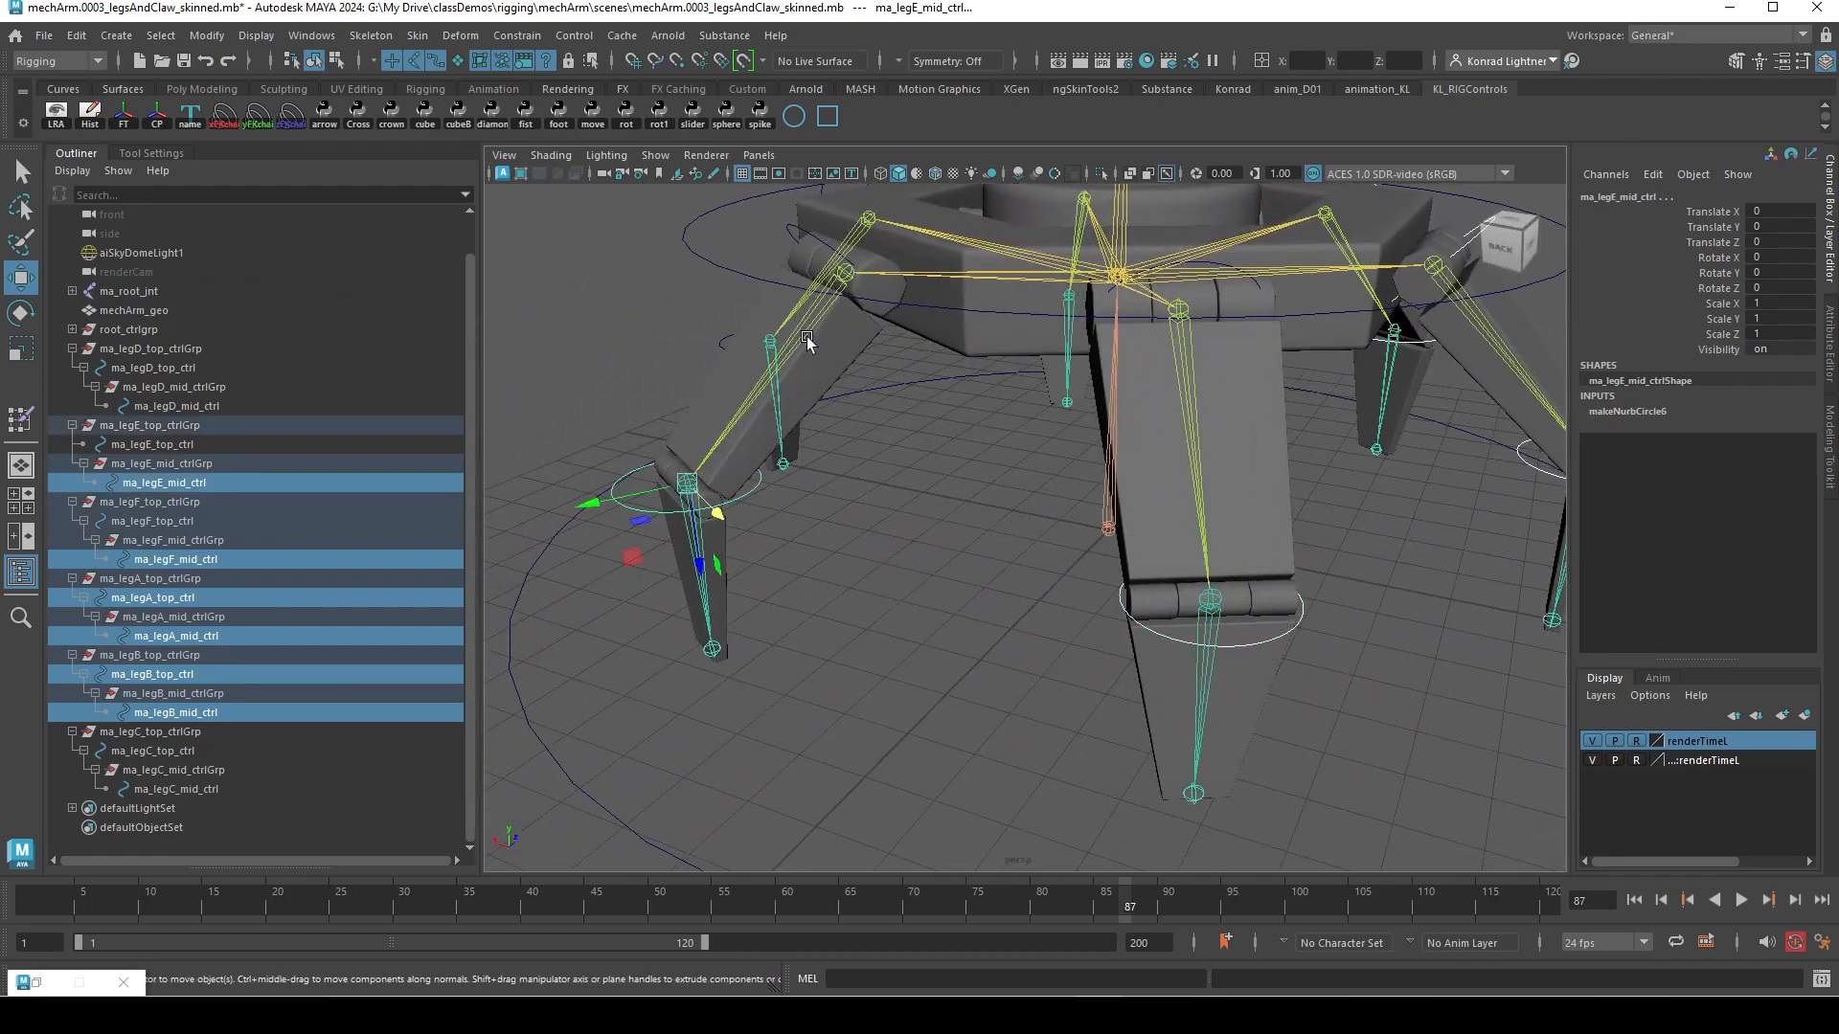
pyautogui.keyDown('alt'); pyautogui.moveTo(806, 329); pyautogui.dragTo(835, 459, button='middle'); pyautogui.keyUp('alt')
pyautogui.keyDown('shift'); pyautogui.click(845, 353); pyautogui.keyUp('shift')
# - Add the mid and top control curves of legs D and C to the selection
pyautogui.keyDown('alt'); pyautogui.moveTo(845, 353); pyautogui.dragTo(817, 668); pyautogui.keyUp('alt')
pyautogui.keyDown('shift'); pyautogui.click(810, 673); pyautogui.keyUp('shift')
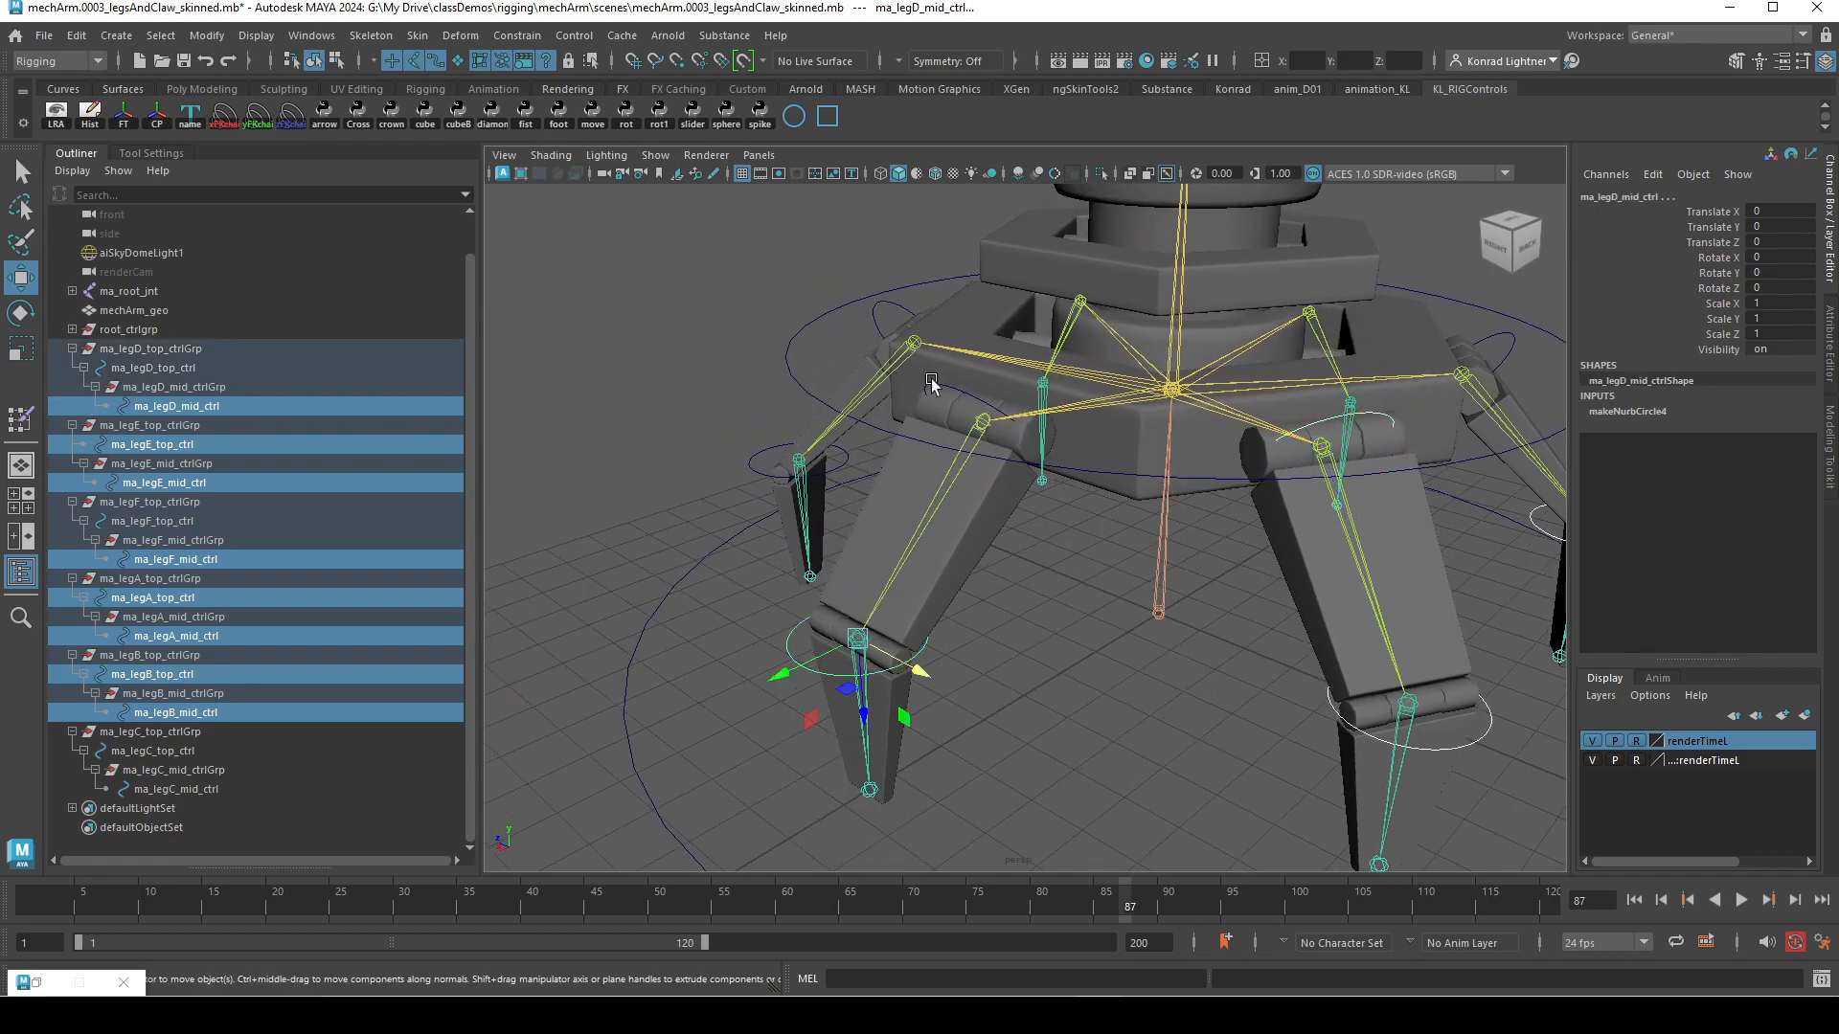
pyautogui.keyDown('shift'); pyautogui.click(936, 385); pyautogui.keyUp('shift')
pyautogui.keyDown('shift'); pyautogui.click(761, 470); pyautogui.keyUp('shift')
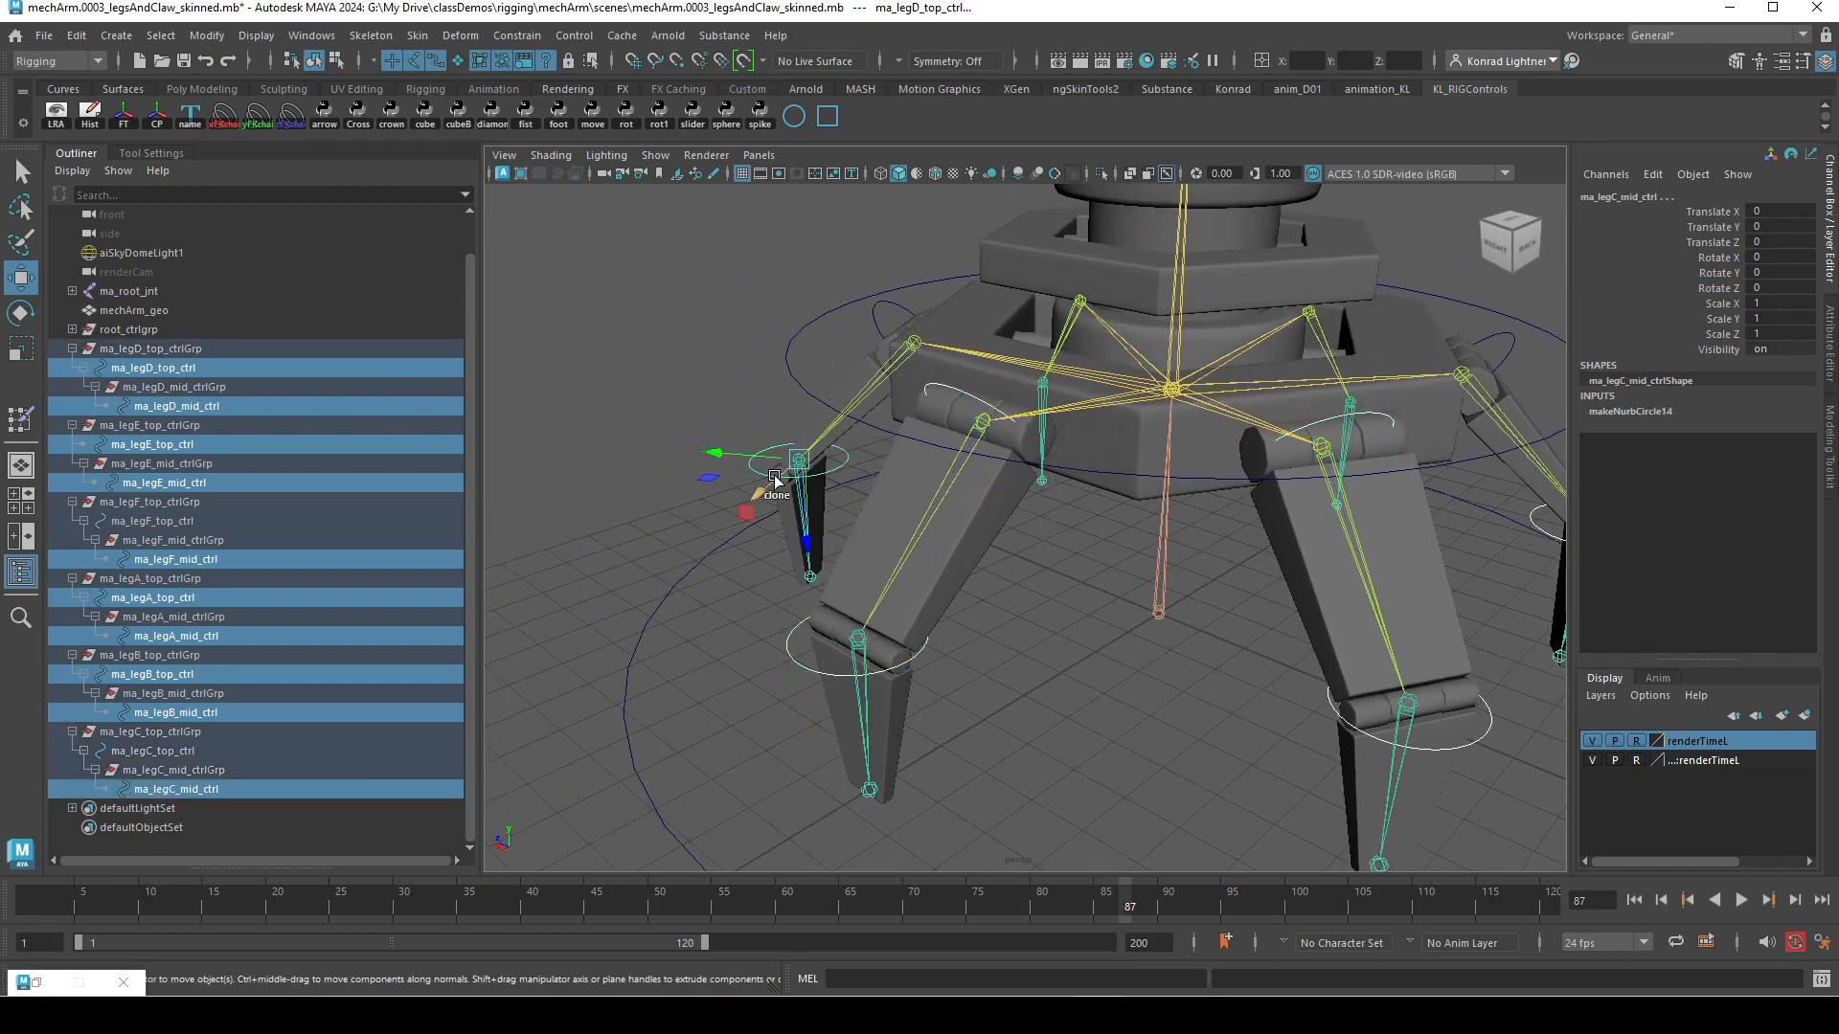
pyautogui.keyDown('shift'); pyautogui.click(883, 330); pyautogui.keyUp('shift')
# - Switch the selected leg controls to control vertex mode and select all their vertices
pyautogui.keyDown('alt'); pyautogui.moveTo(883, 331); pyautogui.dragTo(1083, 546); pyautogui.keyUp('alt')
pyautogui.keyDown('alt'); pyautogui.moveTo(1170, 636); pyautogui.dragTo(994, 692); pyautogui.keyUp('alt')
pyautogui.keyDown('alt'); pyautogui.moveTo(894, 828); pyautogui.dragTo(750, 680); pyautogui.keyUp('alt')
pyautogui.scroll(-4, 750, 680)
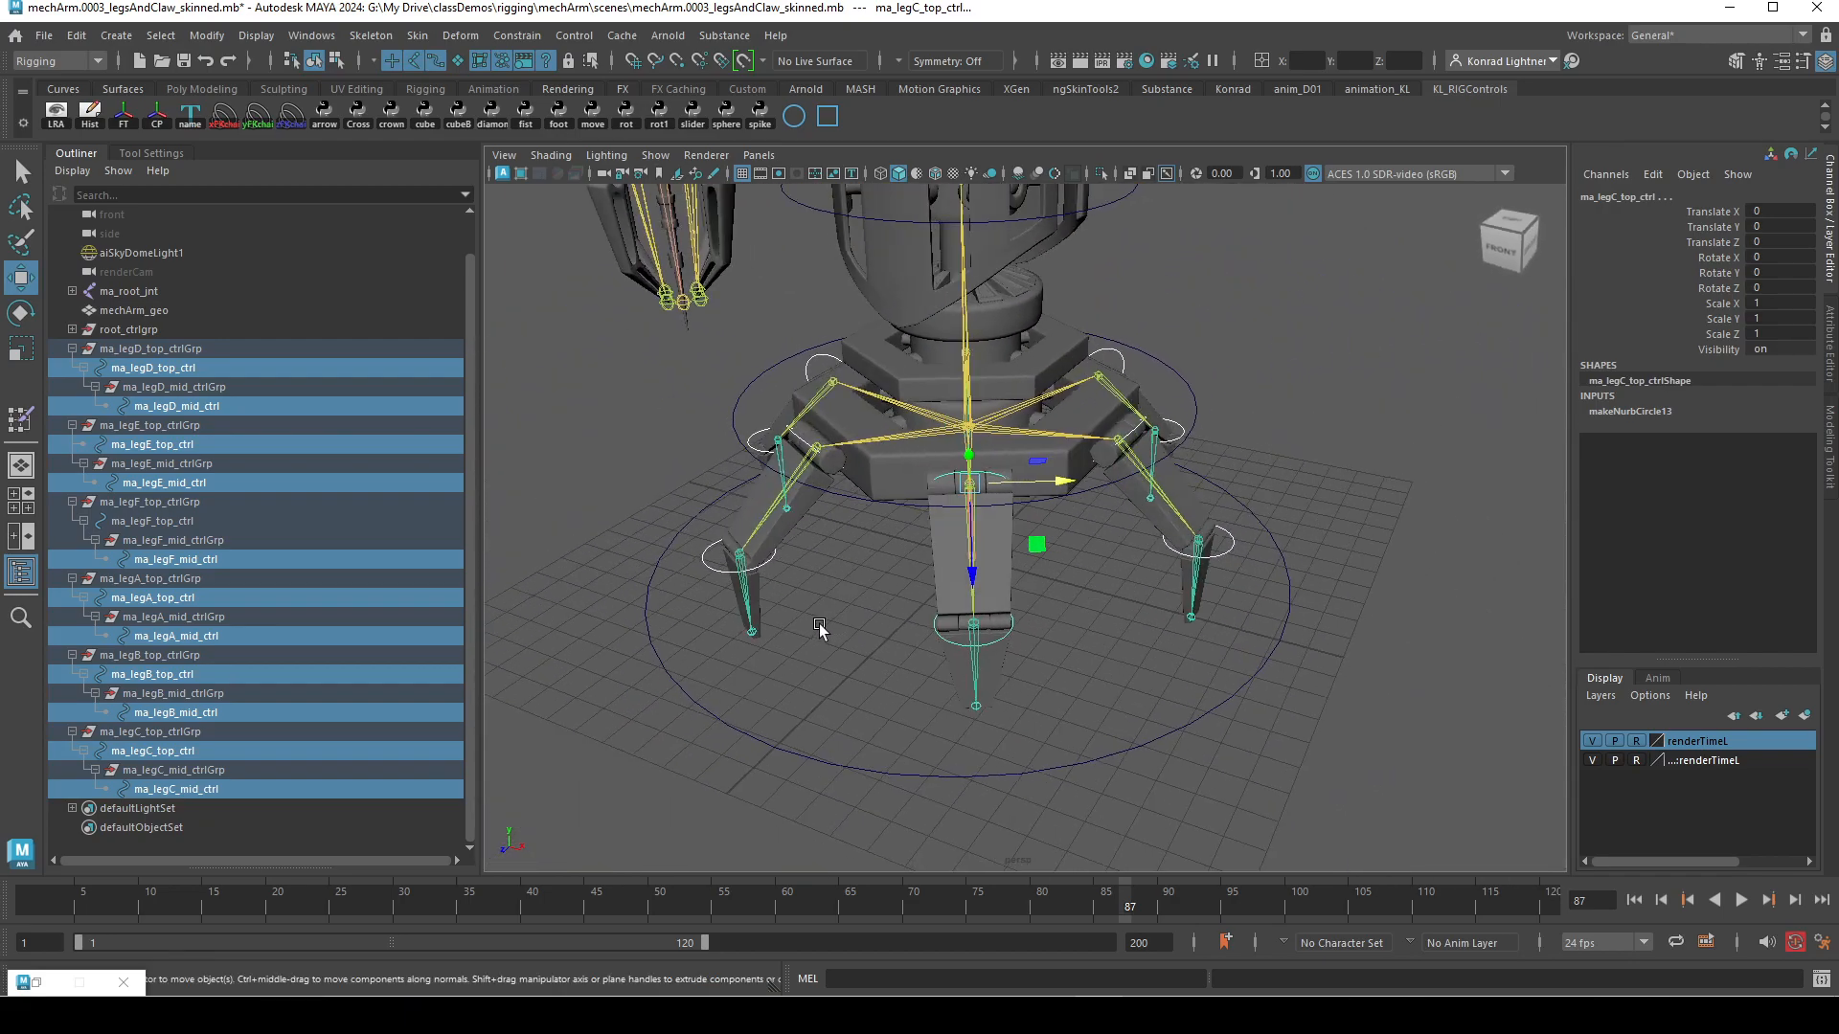
pyautogui.moveTo(843, 567); pyautogui.dragTo(786, 517, button='right')
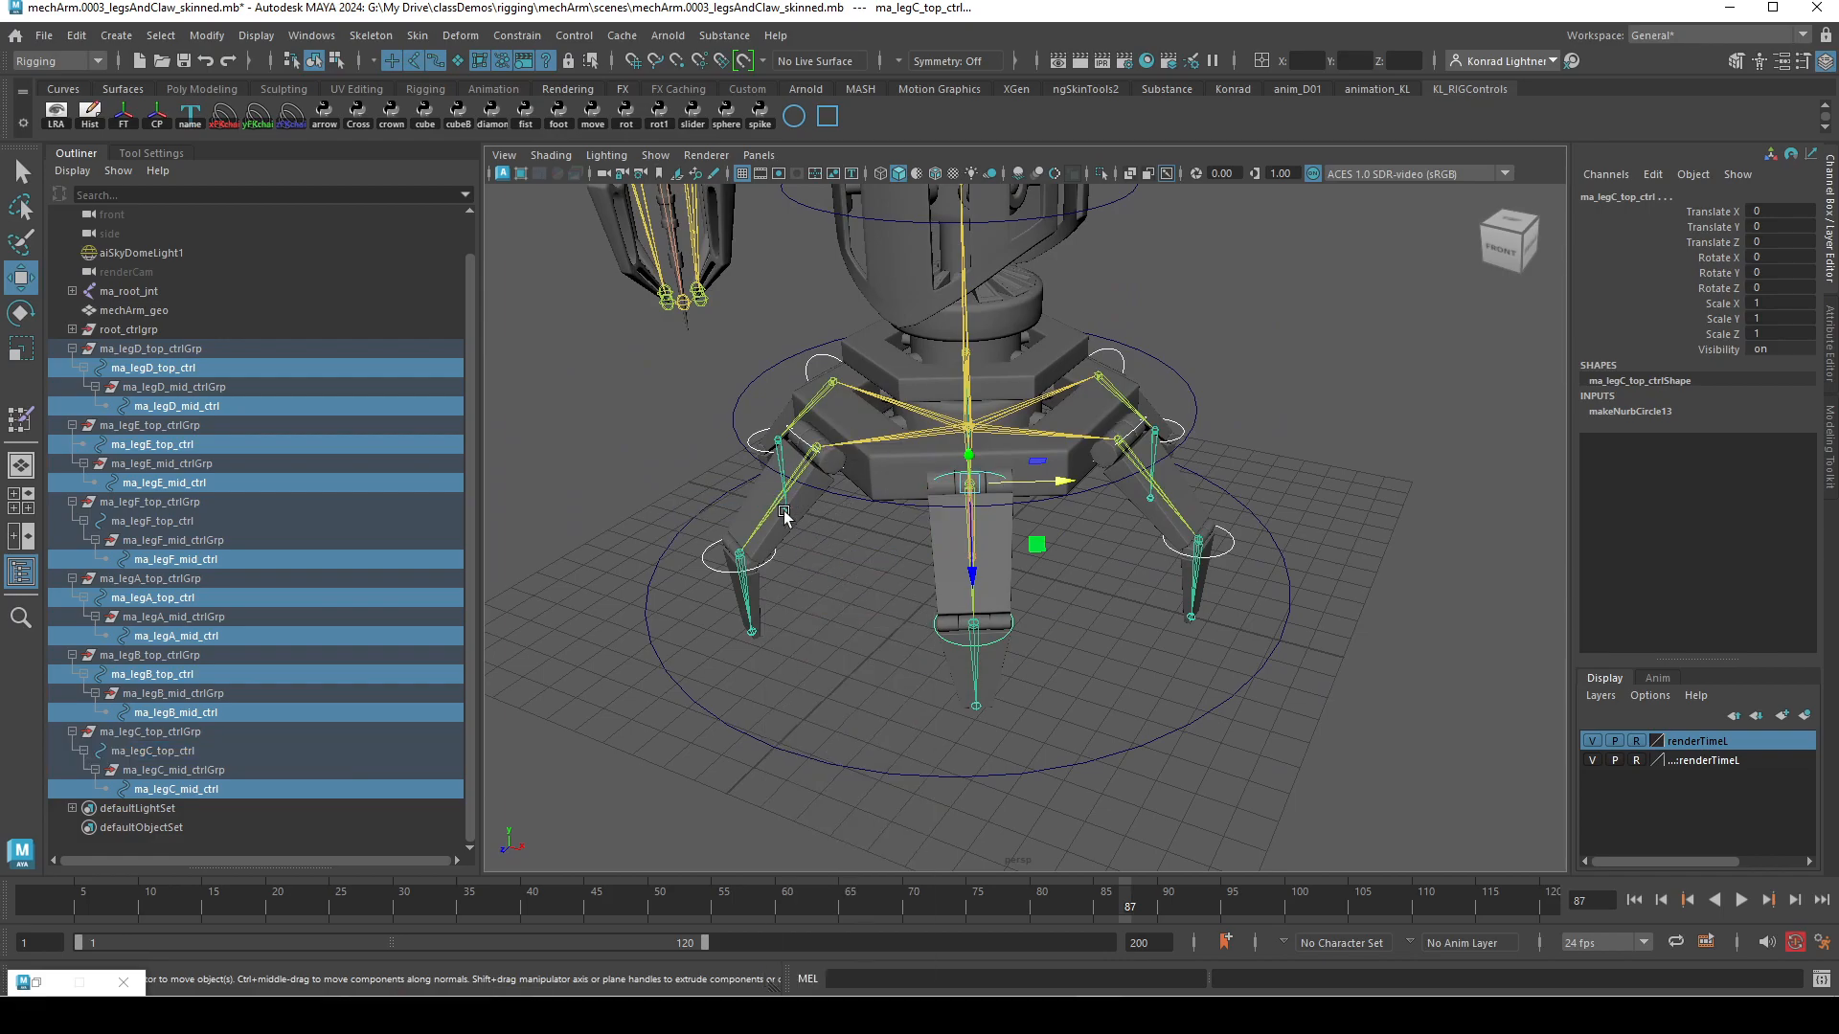
pyautogui.hotkey('ctrl', 'z')
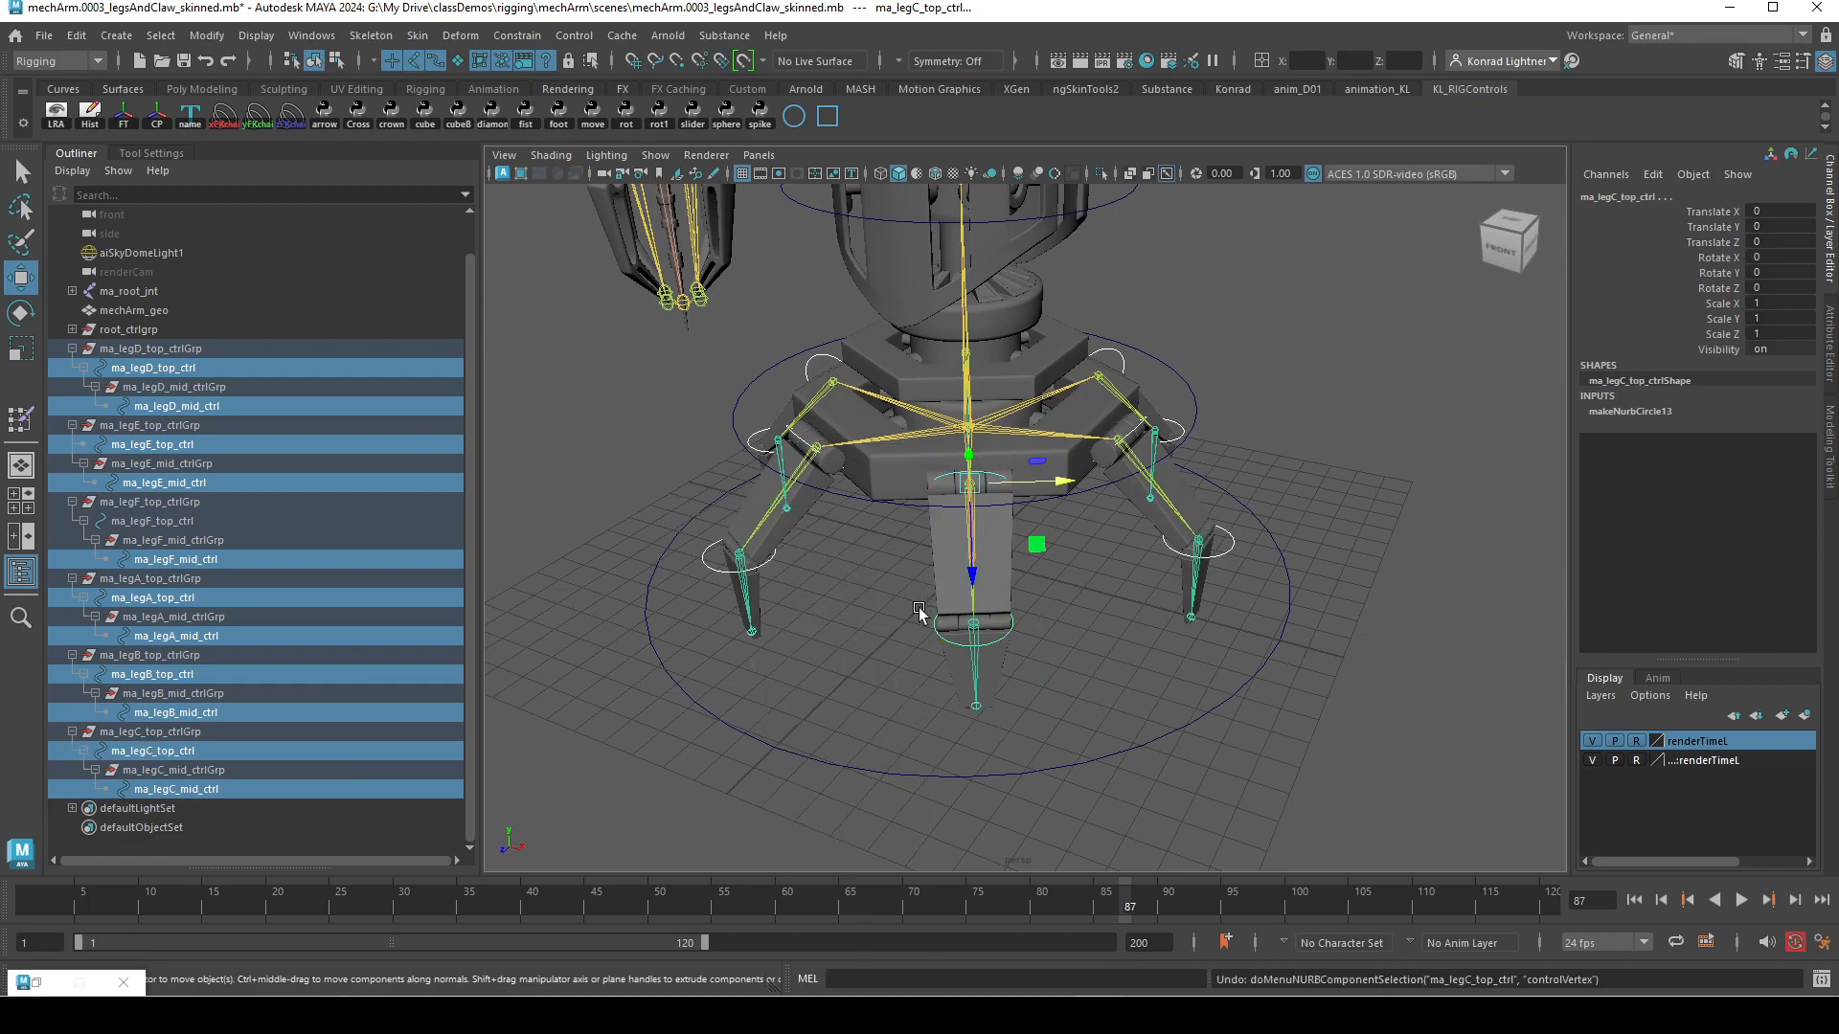
pyautogui.press('F9')
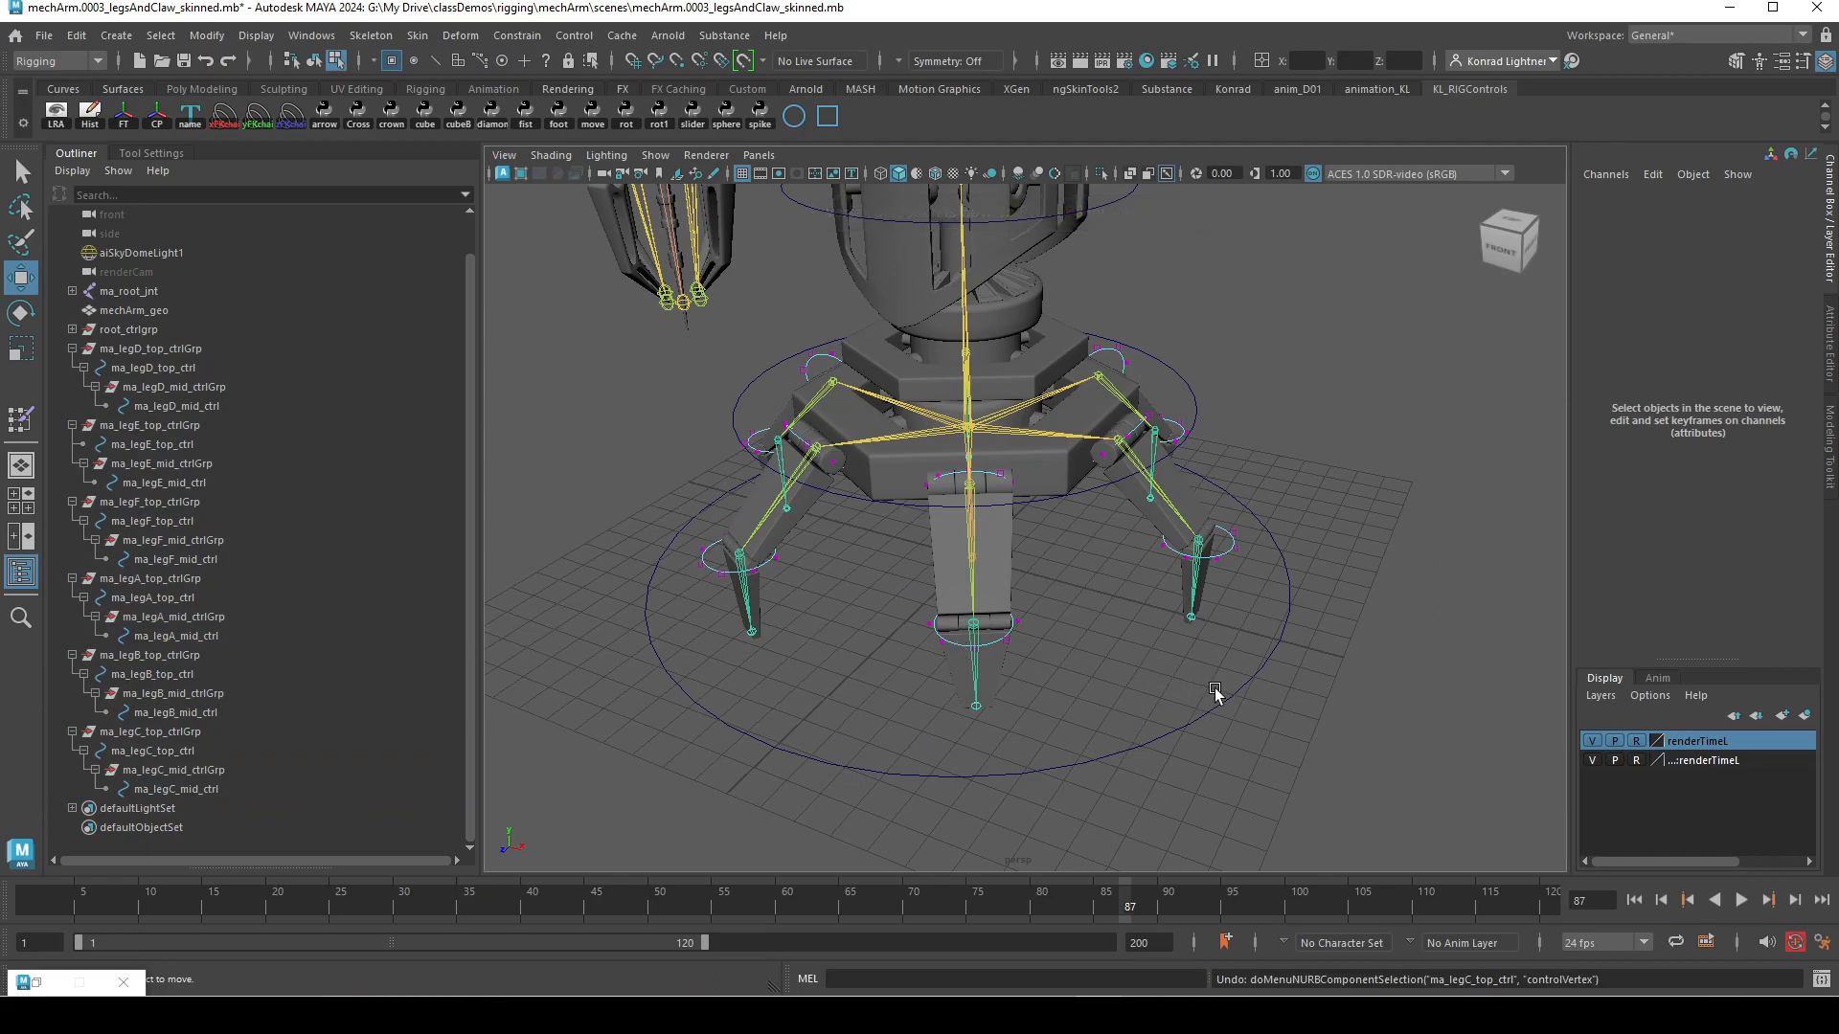
pyautogui.moveTo(581, 279); pyautogui.dragTo(1451, 834)
pyautogui.keyDown('alt'); pyautogui.moveTo(1276, 622); pyautogui.dragTo(1108, 632); pyautogui.keyUp('alt')
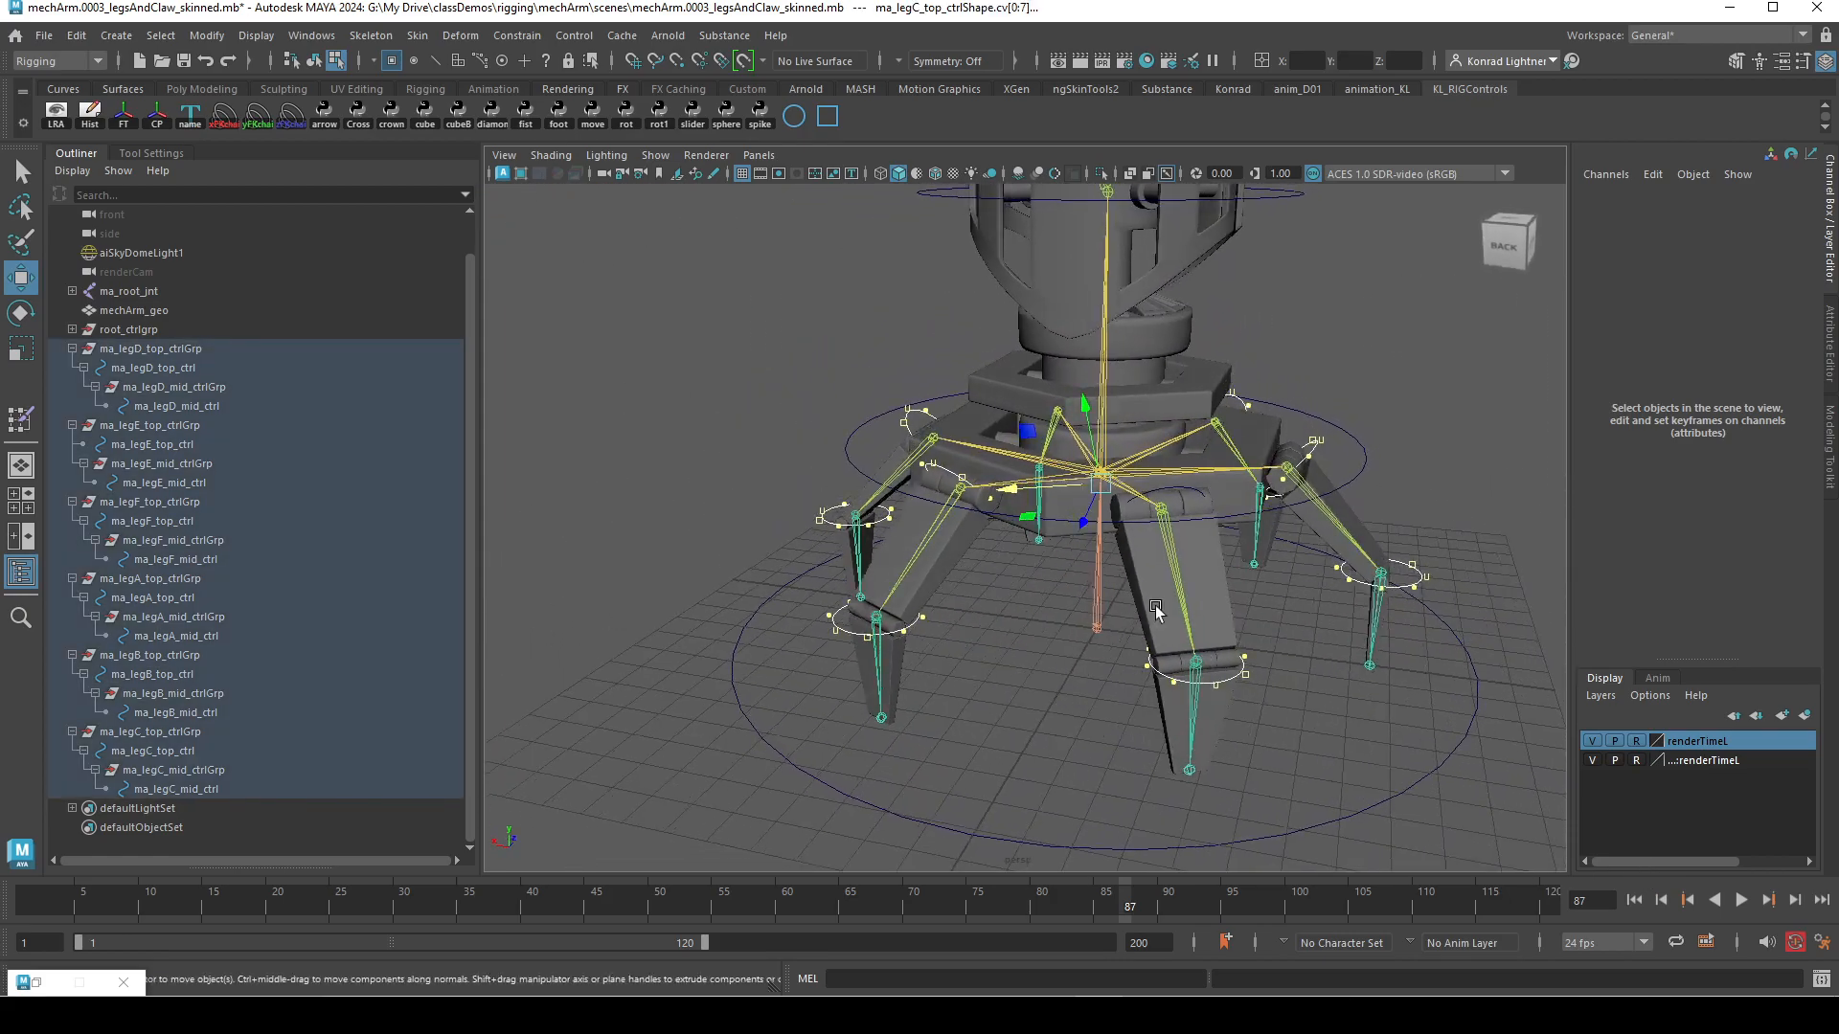
# - Try to scale the selected leg control vertices with the Scale tool
pyautogui.press('r')
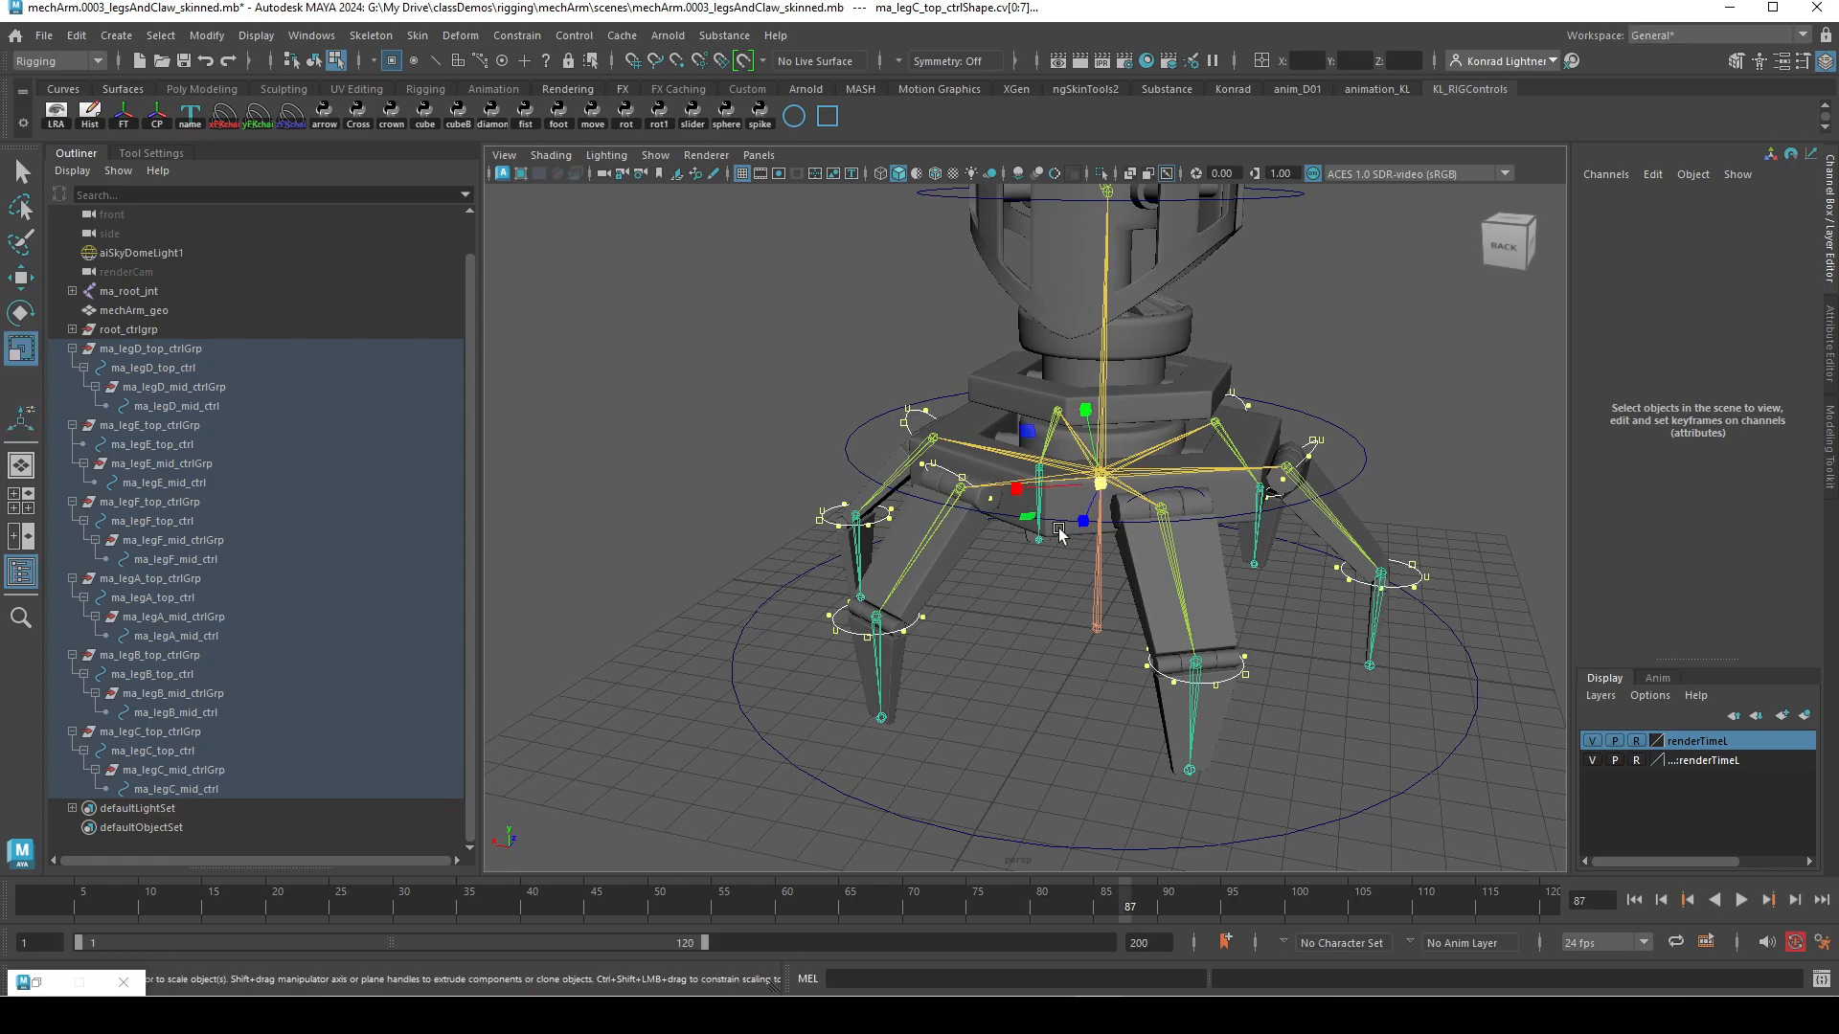
pyautogui.moveTo(1019, 494); pyautogui.dragTo(990, 492)
pyautogui.keyDown('alt'); pyautogui.moveTo(1044, 659); pyautogui.dragTo(1154, 659); pyautogui.keyUp('alt')
pyautogui.keyDown('alt'); pyautogui.moveTo(1154, 661); pyautogui.dragTo(1265, 661, button='right'); pyautogui.keyUp('alt')
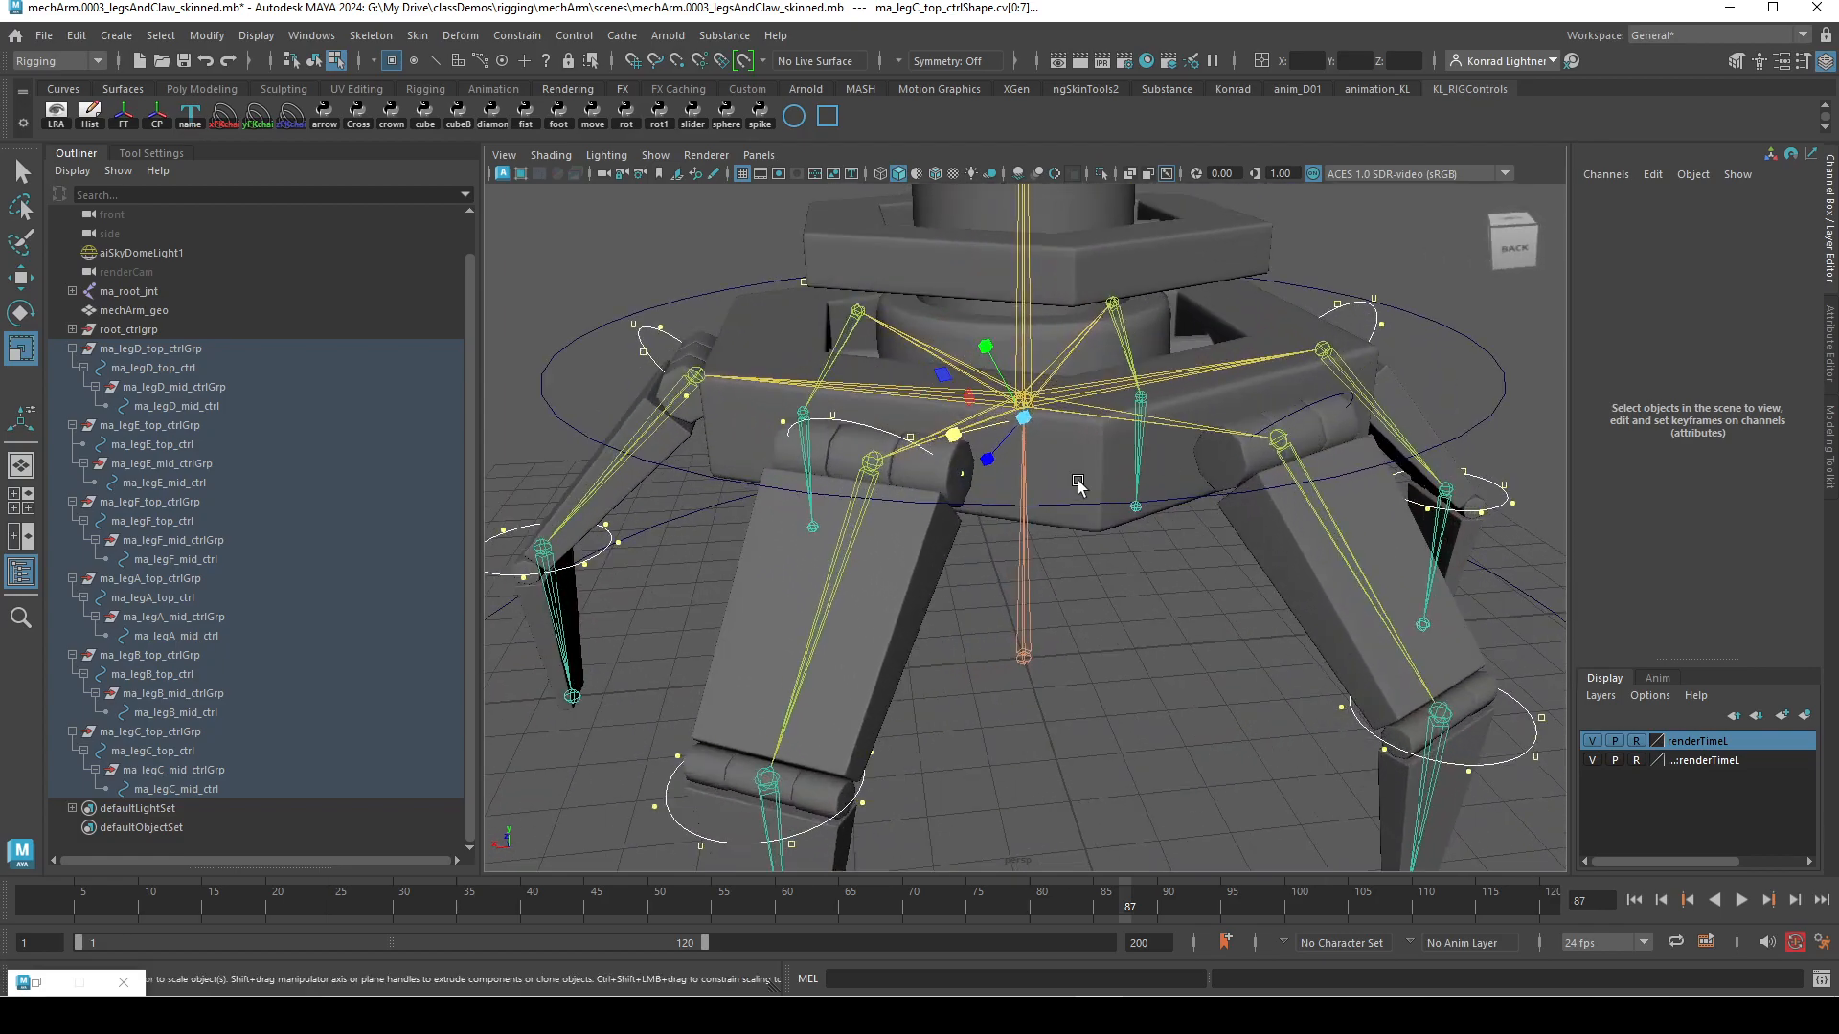
# - Leave control vertex mode and undo back to the earlier selection of leg control curves
pyautogui.moveTo(1247, 431); pyautogui.dragTo(1341, 396, button='right')
pyautogui.click(1477, 526)
pyautogui.hotkey('ctrl', 'z')
pyautogui.click(1358, 639)
pyautogui.hotkey('ctrl', 'z')
pyautogui.hotkey('ctrl', 'z')
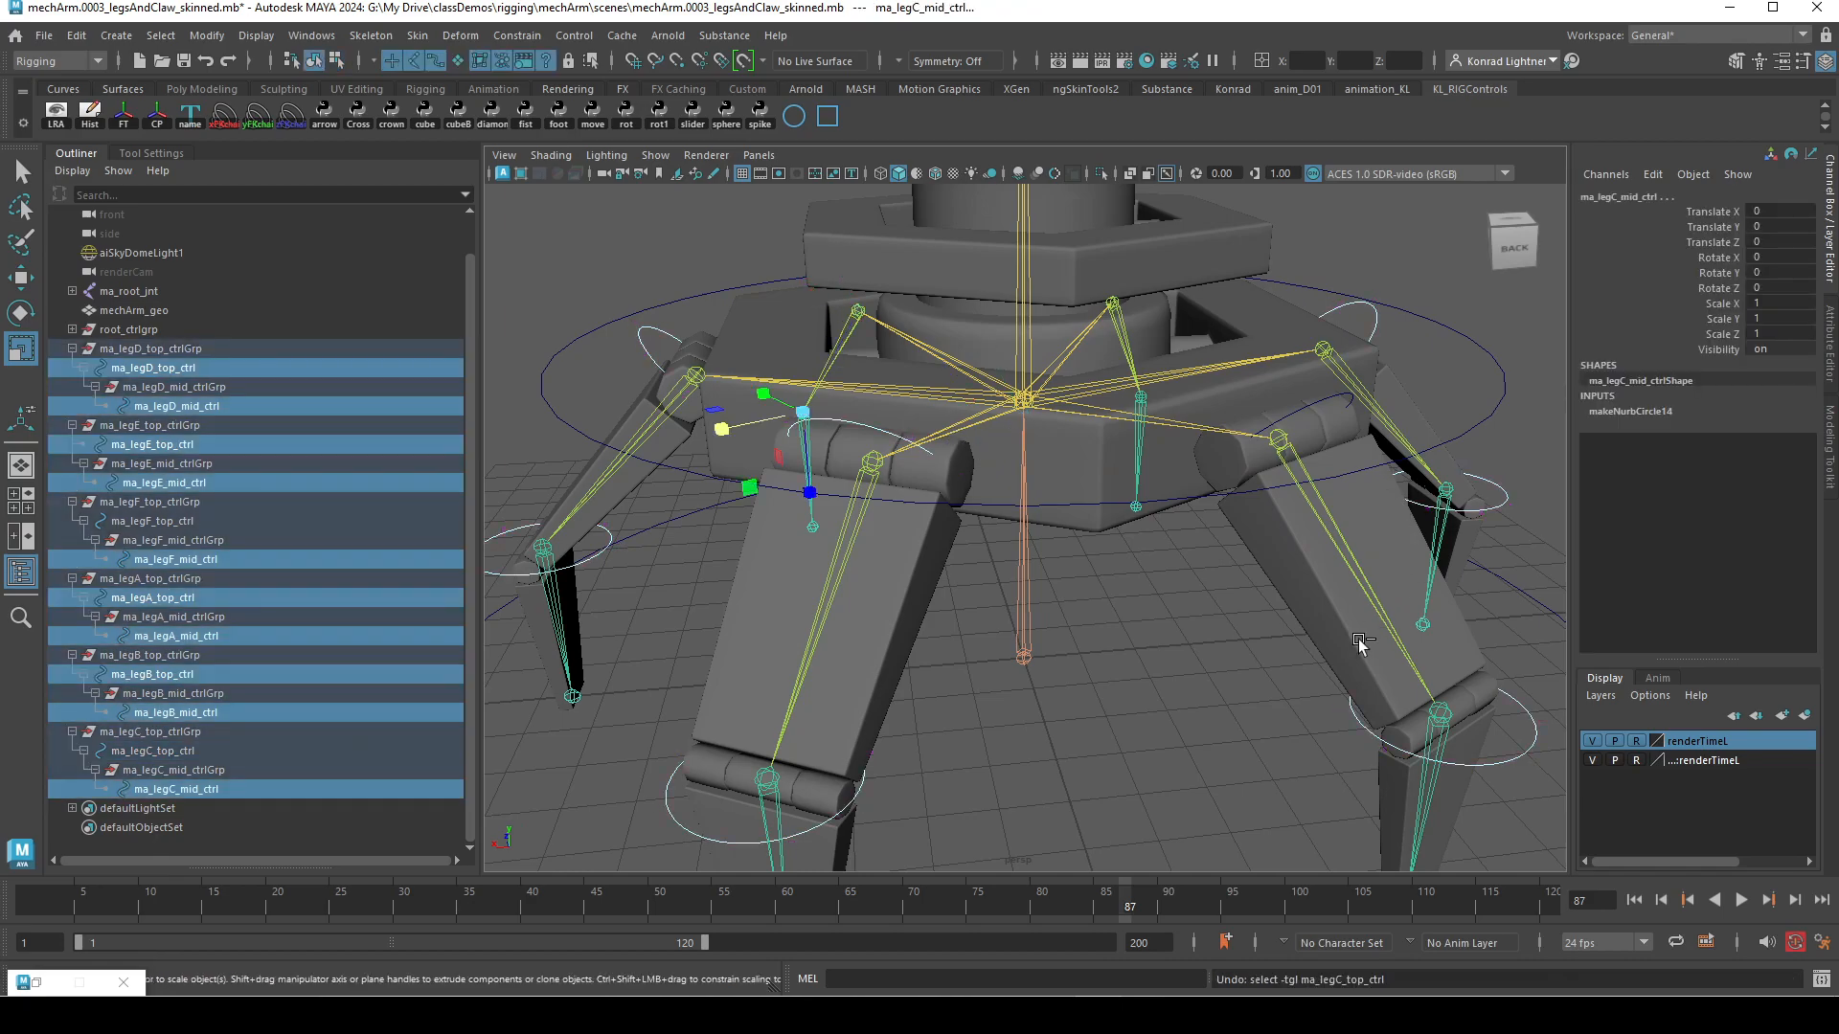
# - Add the top control curves of legs F and C to the leg control selection
pyautogui.keyDown('shift'); pyautogui.click(1346, 406); pyautogui.keyUp('shift')
pyautogui.keyDown('alt'); pyautogui.moveTo(1249, 746); pyautogui.dragTo(977, 716, button='right'); pyautogui.keyUp('alt')
pyautogui.keyDown('alt'); pyautogui.moveTo(977, 717); pyautogui.dragTo(1285, 716); pyautogui.keyUp('alt')
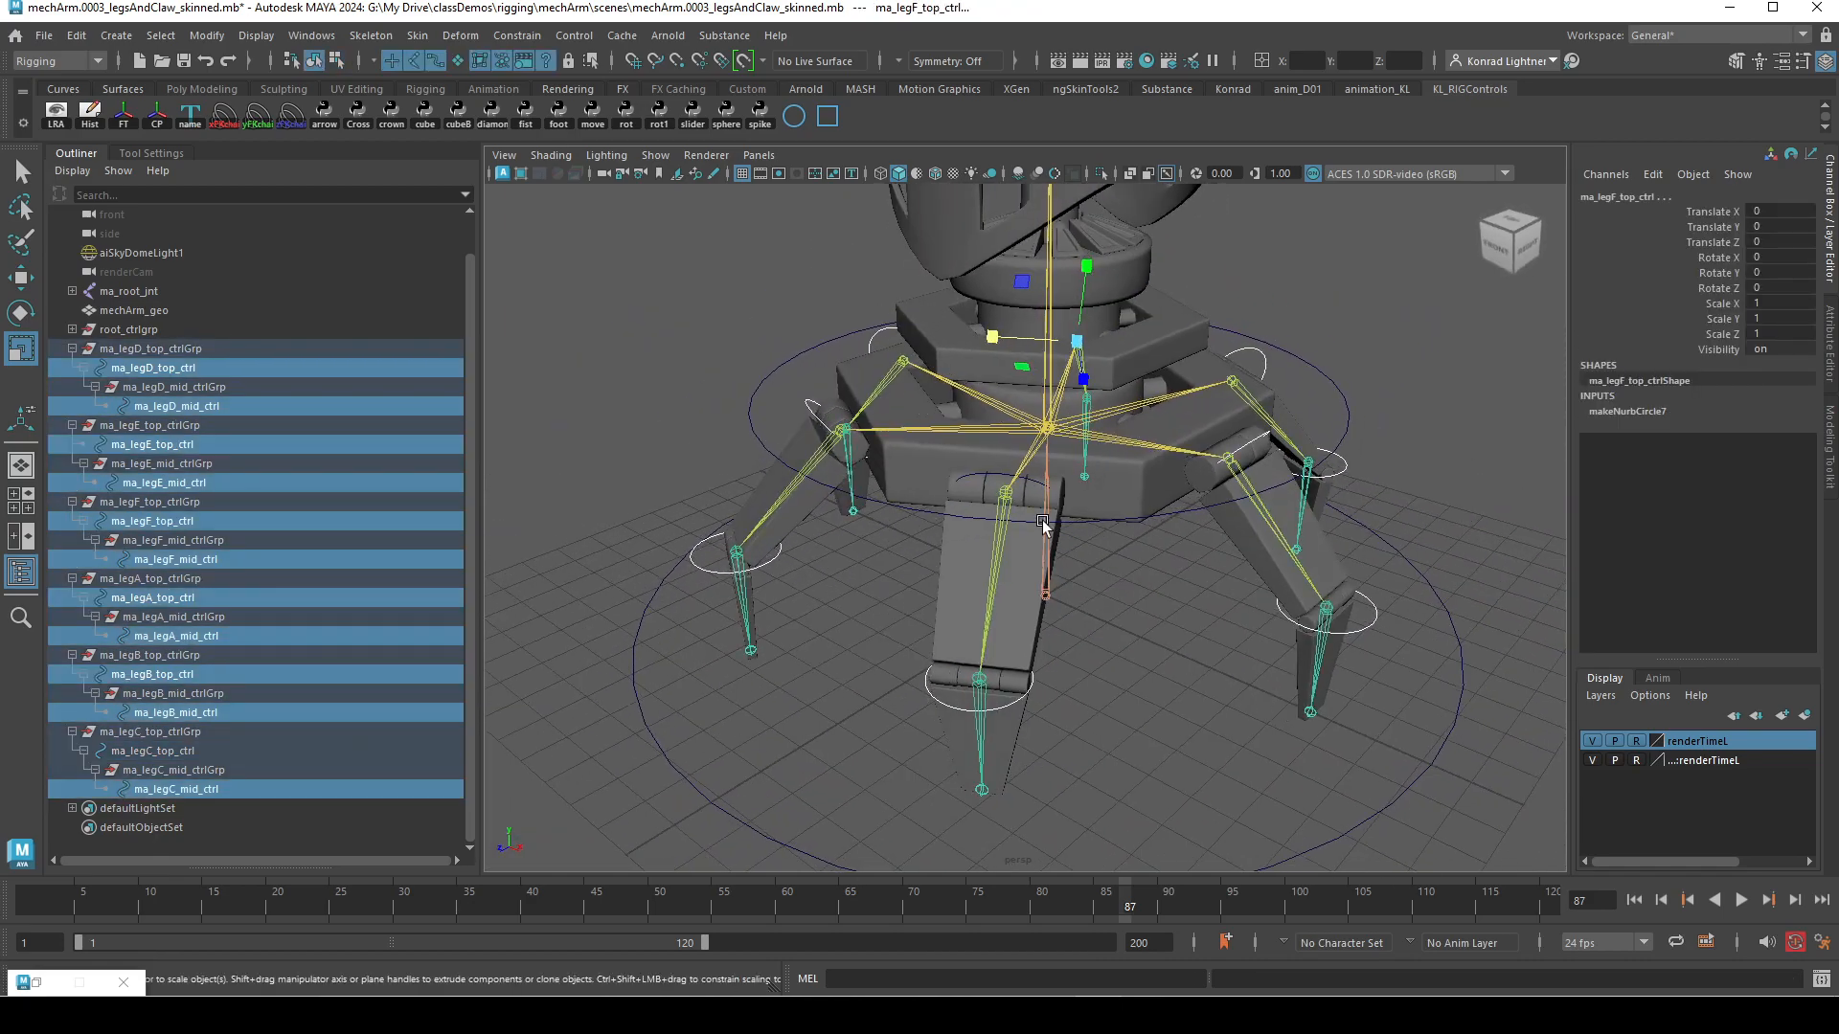
pyautogui.scroll(3, 1041, 496)
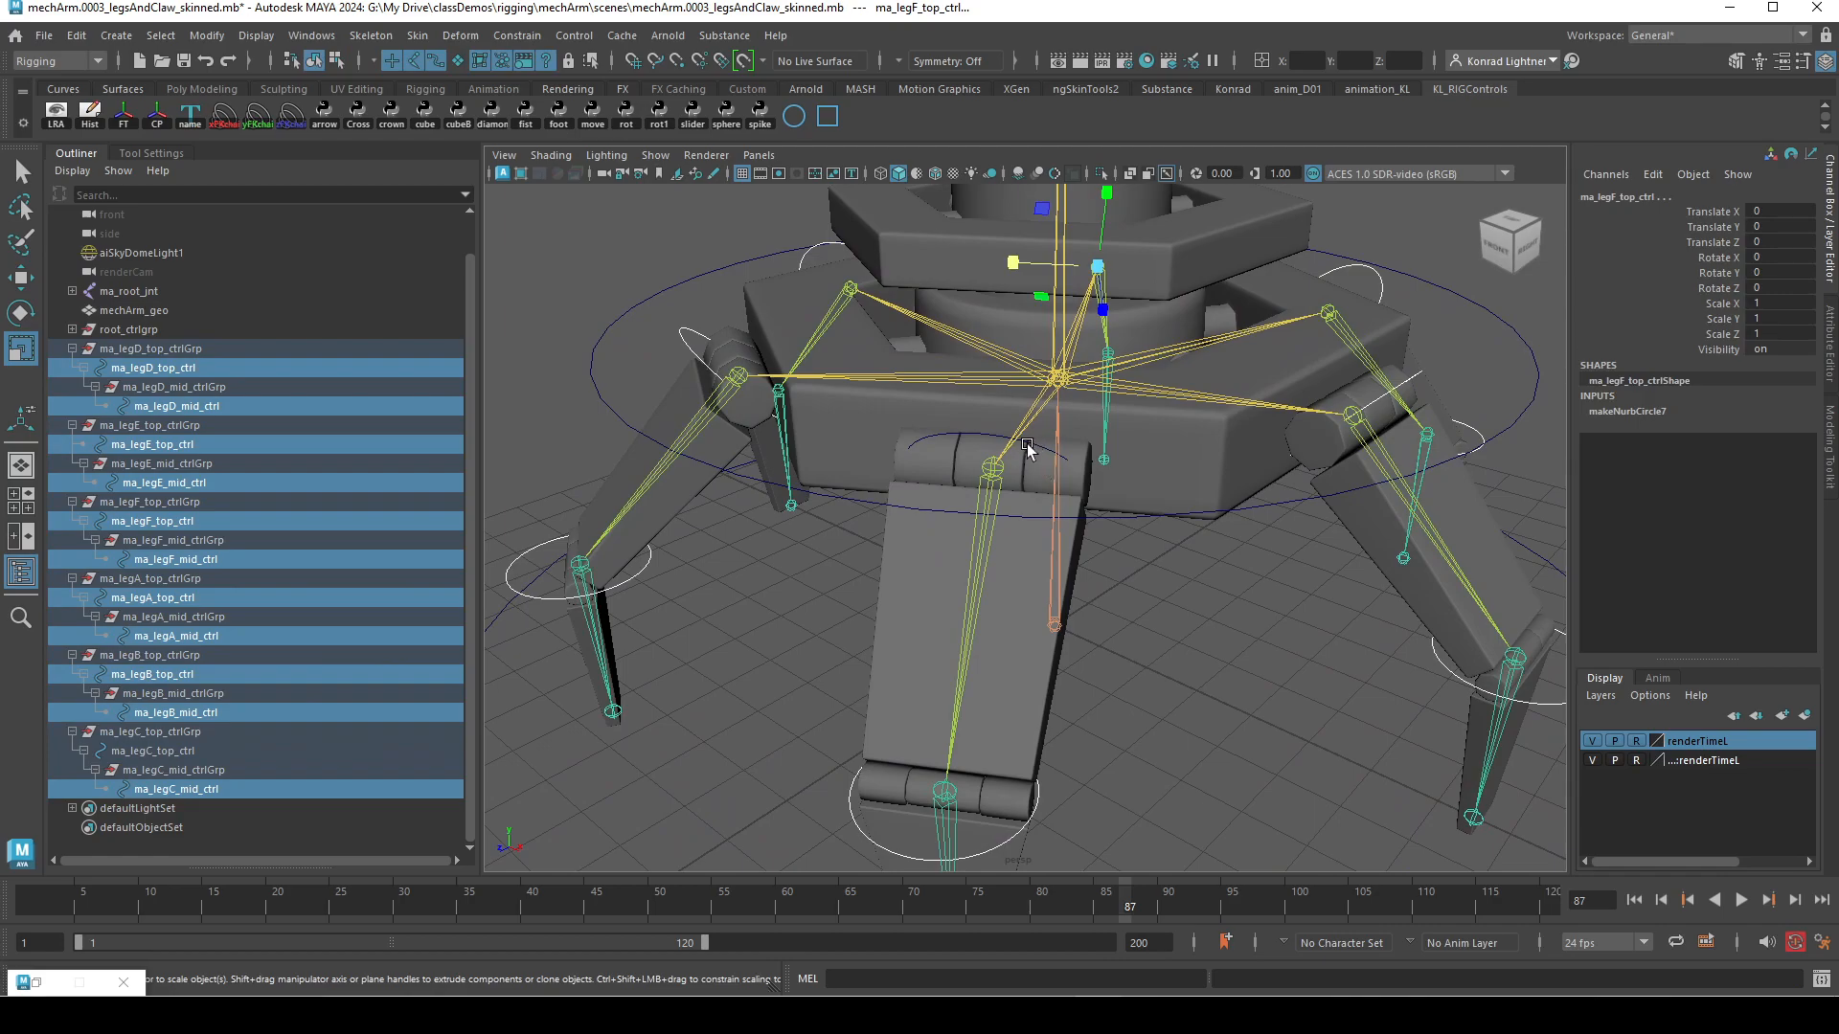
pyautogui.keyDown('shift'); pyautogui.click(1026, 444); pyautogui.keyUp('shift')
pyautogui.keyDown('alt'); pyautogui.moveTo(1157, 566); pyautogui.dragTo(1195, 682); pyautogui.keyUp('alt')
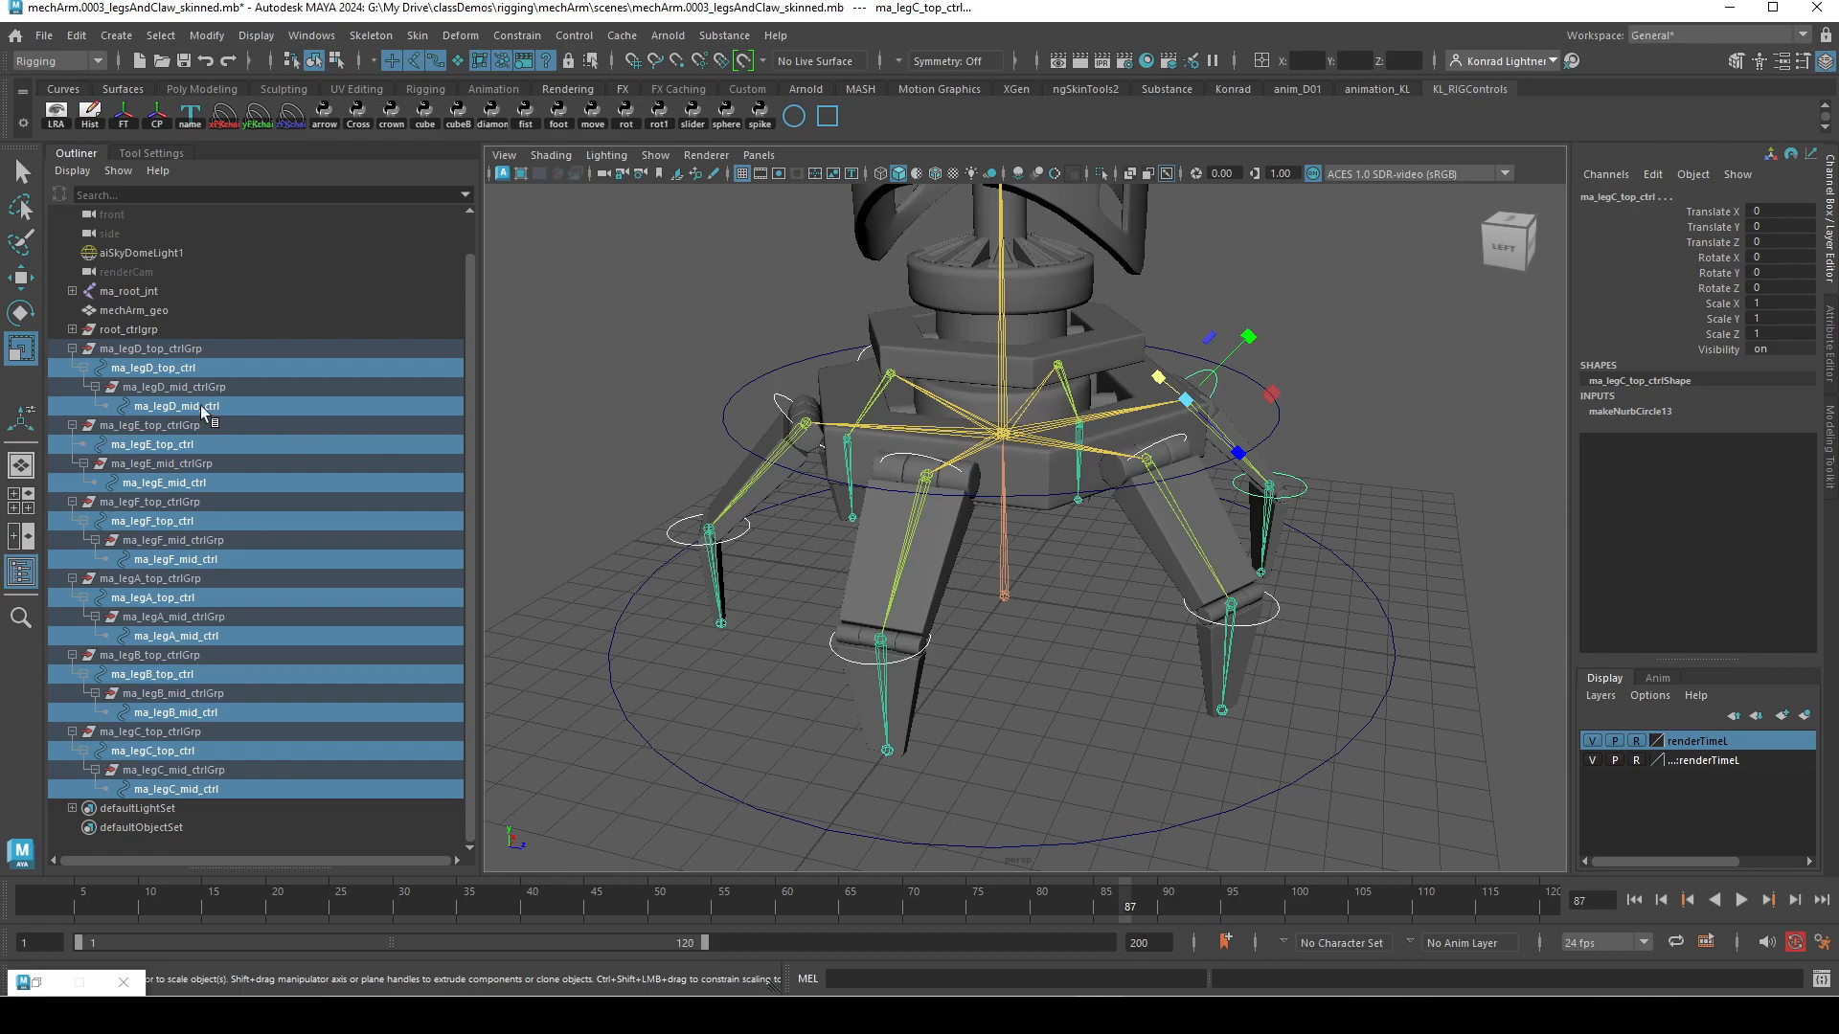
# - Switch all twelve selected leg controls to vertex mode and select their control vertices around the base
pyautogui.keyDown('alt'); pyautogui.moveTo(1175, 652); pyautogui.dragTo(939, 659); pyautogui.keyUp('alt')
pyautogui.keyDown('alt'); pyautogui.moveTo(1477, 718); pyautogui.dragTo(1303, 661); pyautogui.keyUp('alt')
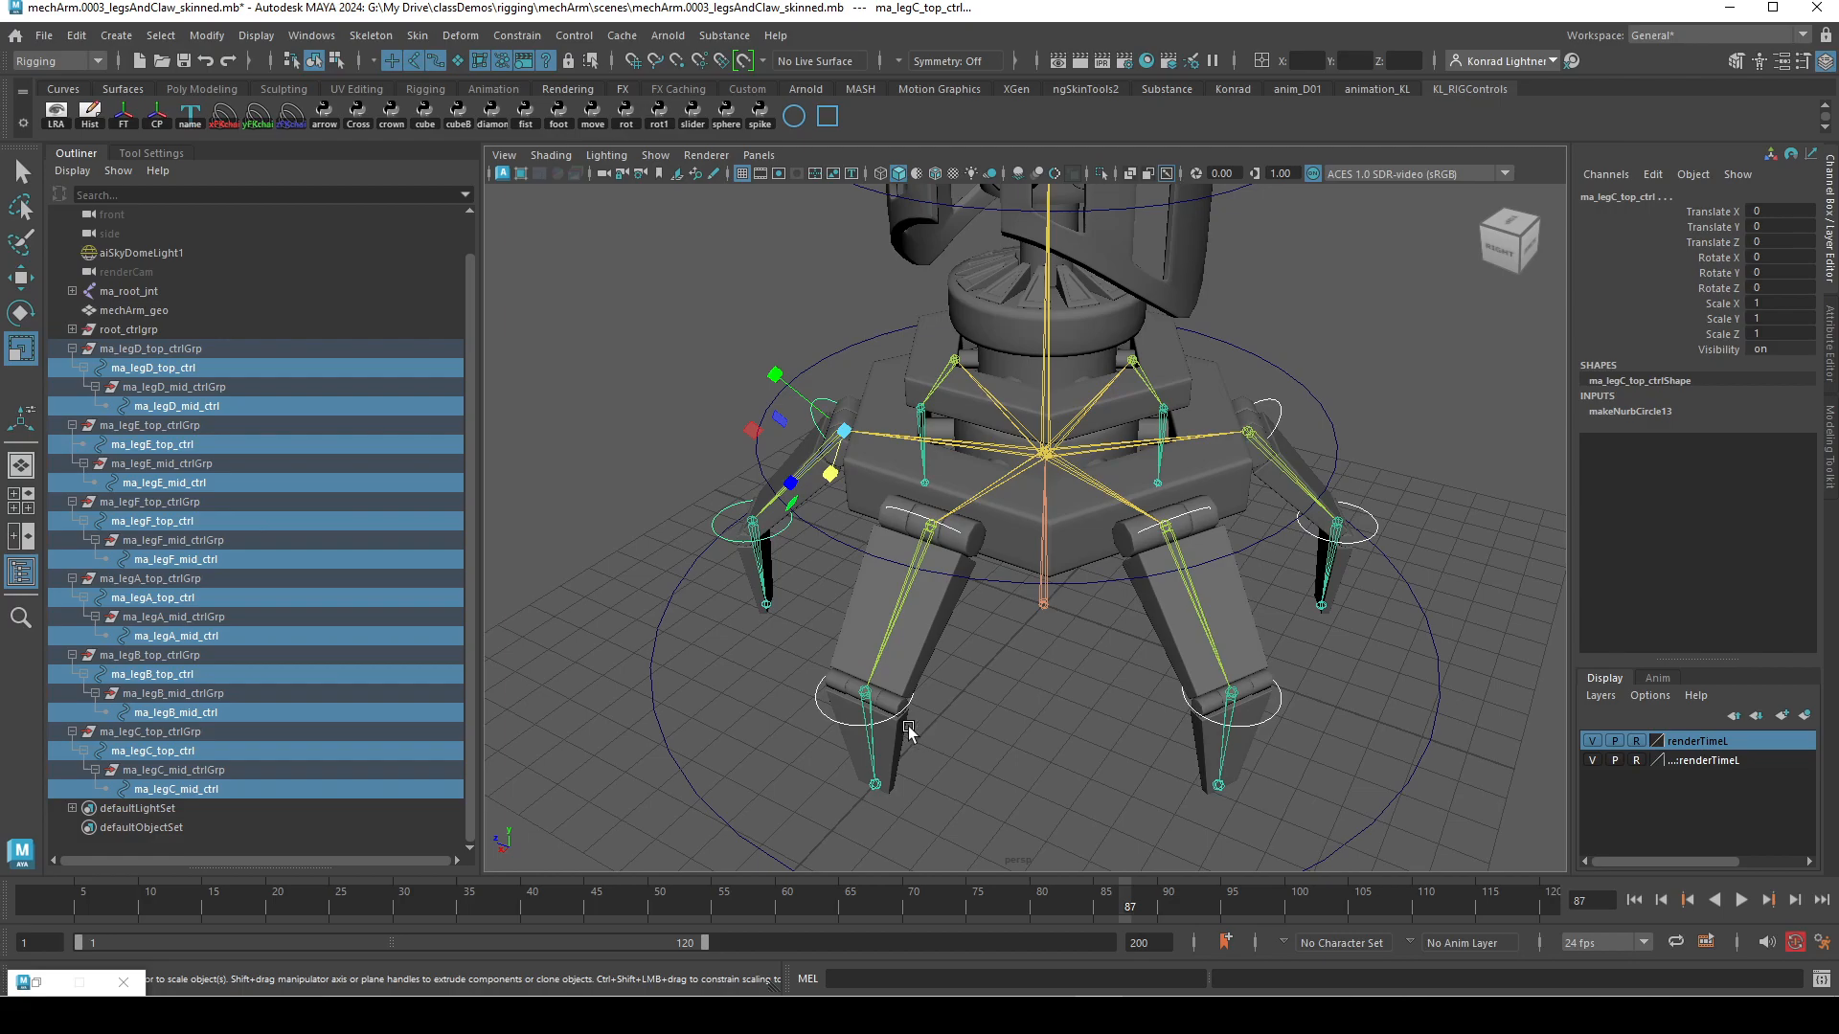
pyautogui.press('F9')
pyautogui.keyDown('alt'); pyautogui.moveTo(1165, 659); pyautogui.dragTo(815, 558, button='right'); pyautogui.keyUp('alt')
pyautogui.moveTo(663, 388); pyautogui.dragTo(1565, 814)
pyautogui.keyDown('alt'); pyautogui.moveTo(1263, 655); pyautogui.dragTo(1116, 682); pyautogui.keyUp('alt')
pyautogui.scroll(5, 953, 505)
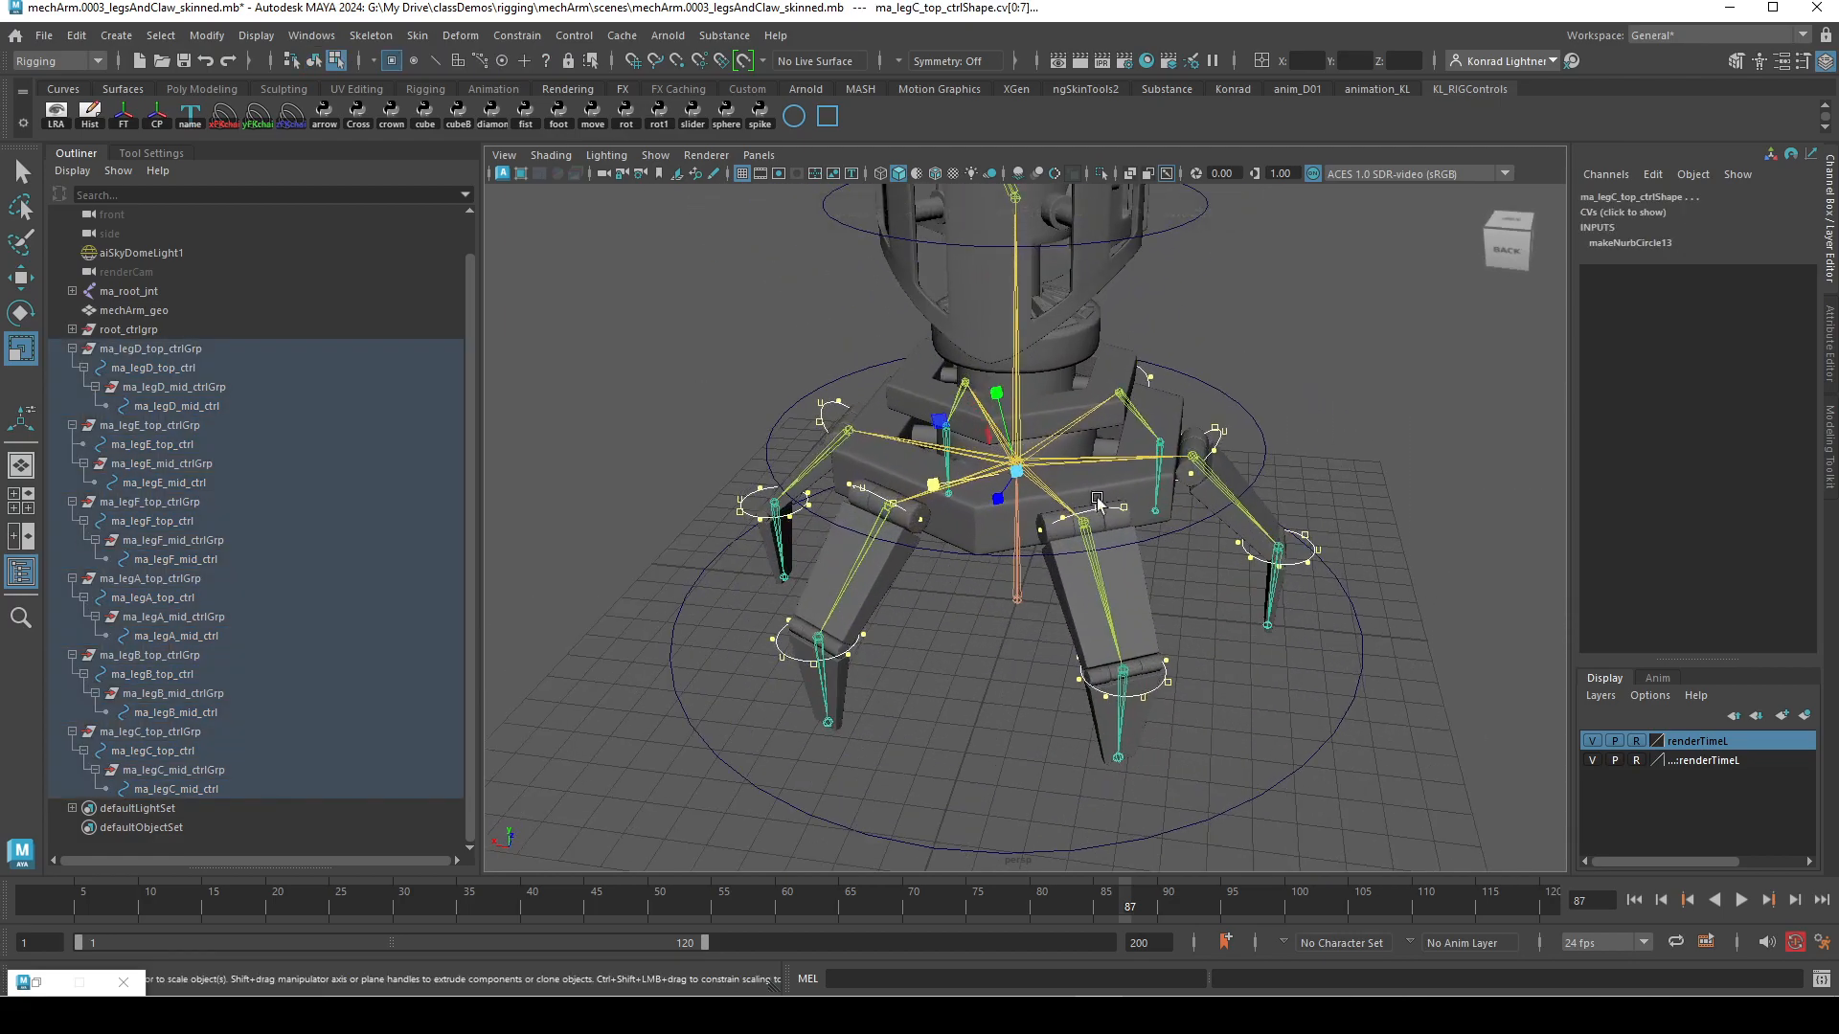
# - Scale up the vertices of the leg controls so the circles clear the leg geometry, and return to object mode with nothing selected
pyautogui.moveTo(932, 487); pyautogui.dragTo(671, 441)
pyautogui.scroll(4, 1082, 532)
pyautogui.moveTo(1059, 454); pyautogui.dragTo(1053, 316)
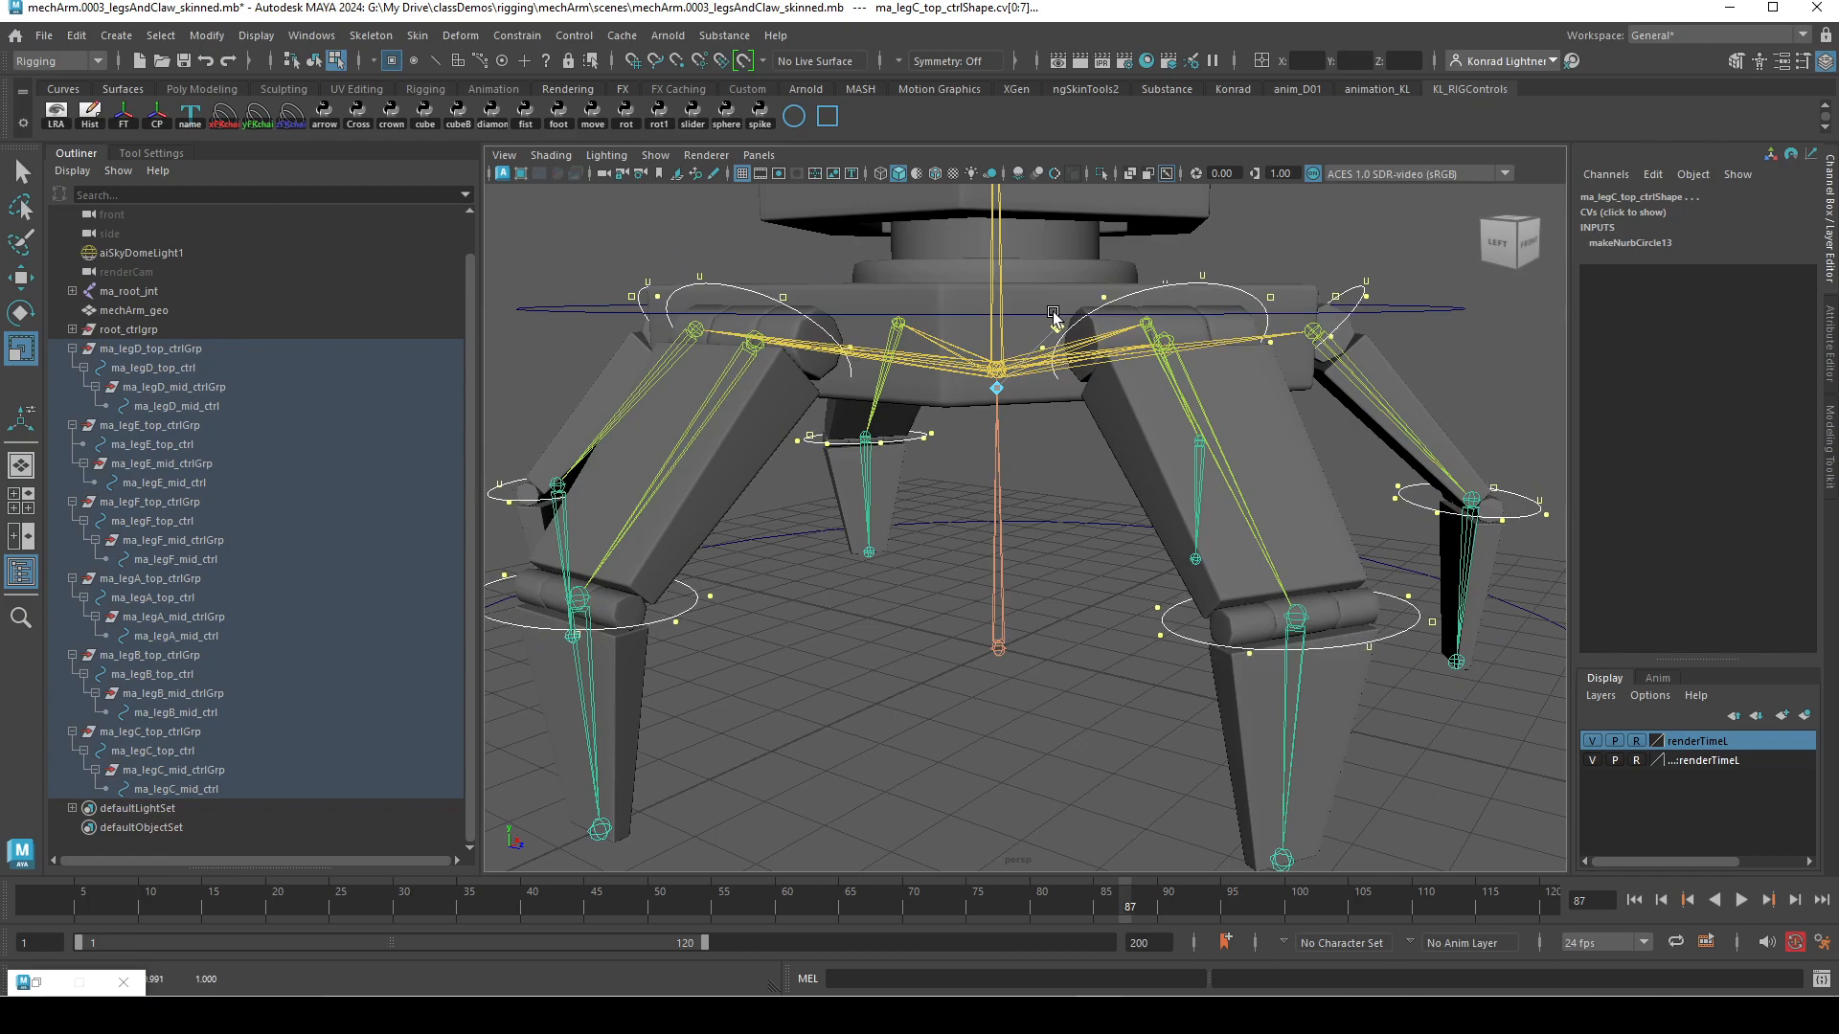
pyautogui.keyDown('alt'); pyautogui.moveTo(1088, 623); pyautogui.dragTo(1336, 686); pyautogui.keyUp('alt')
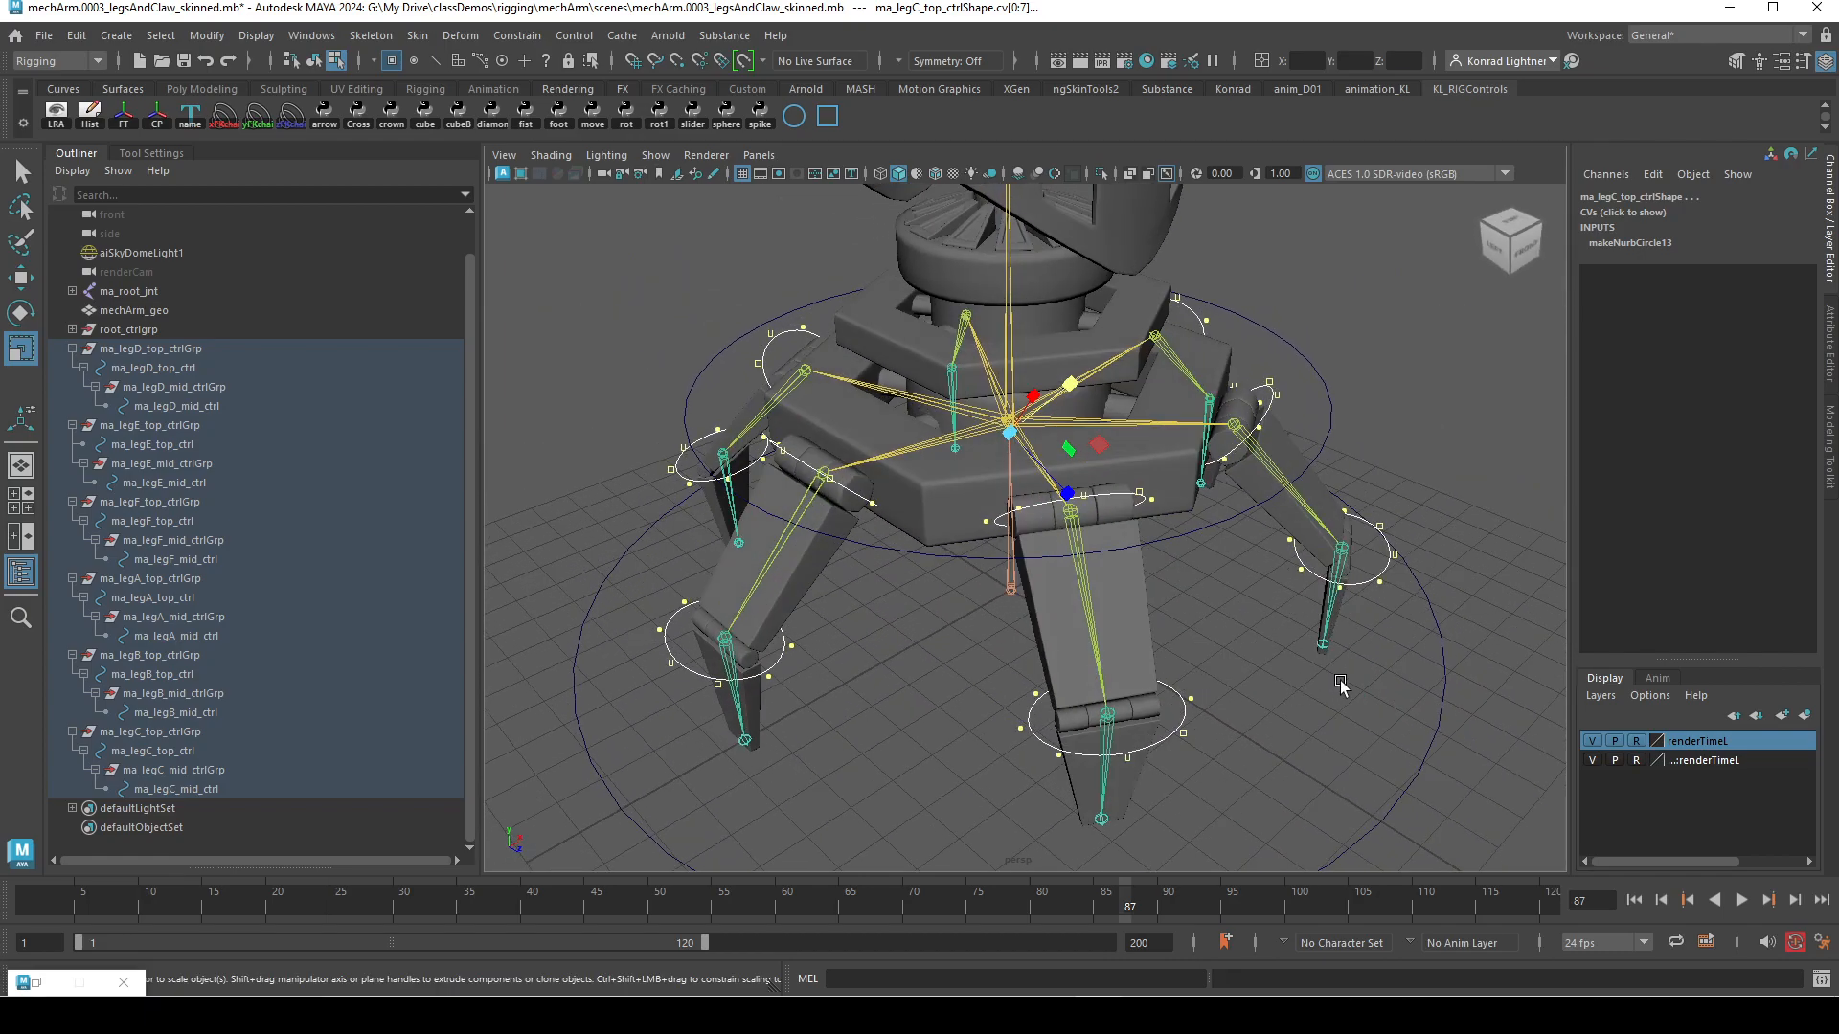
pyautogui.moveTo(1377, 532); pyautogui.dragTo(1085, 636, button='right')
pyautogui.click(1469, 500)
pyautogui.keyDown('alt'); pyautogui.moveTo(1086, 638); pyautogui.dragTo(689, 635); pyautogui.keyUp('alt')
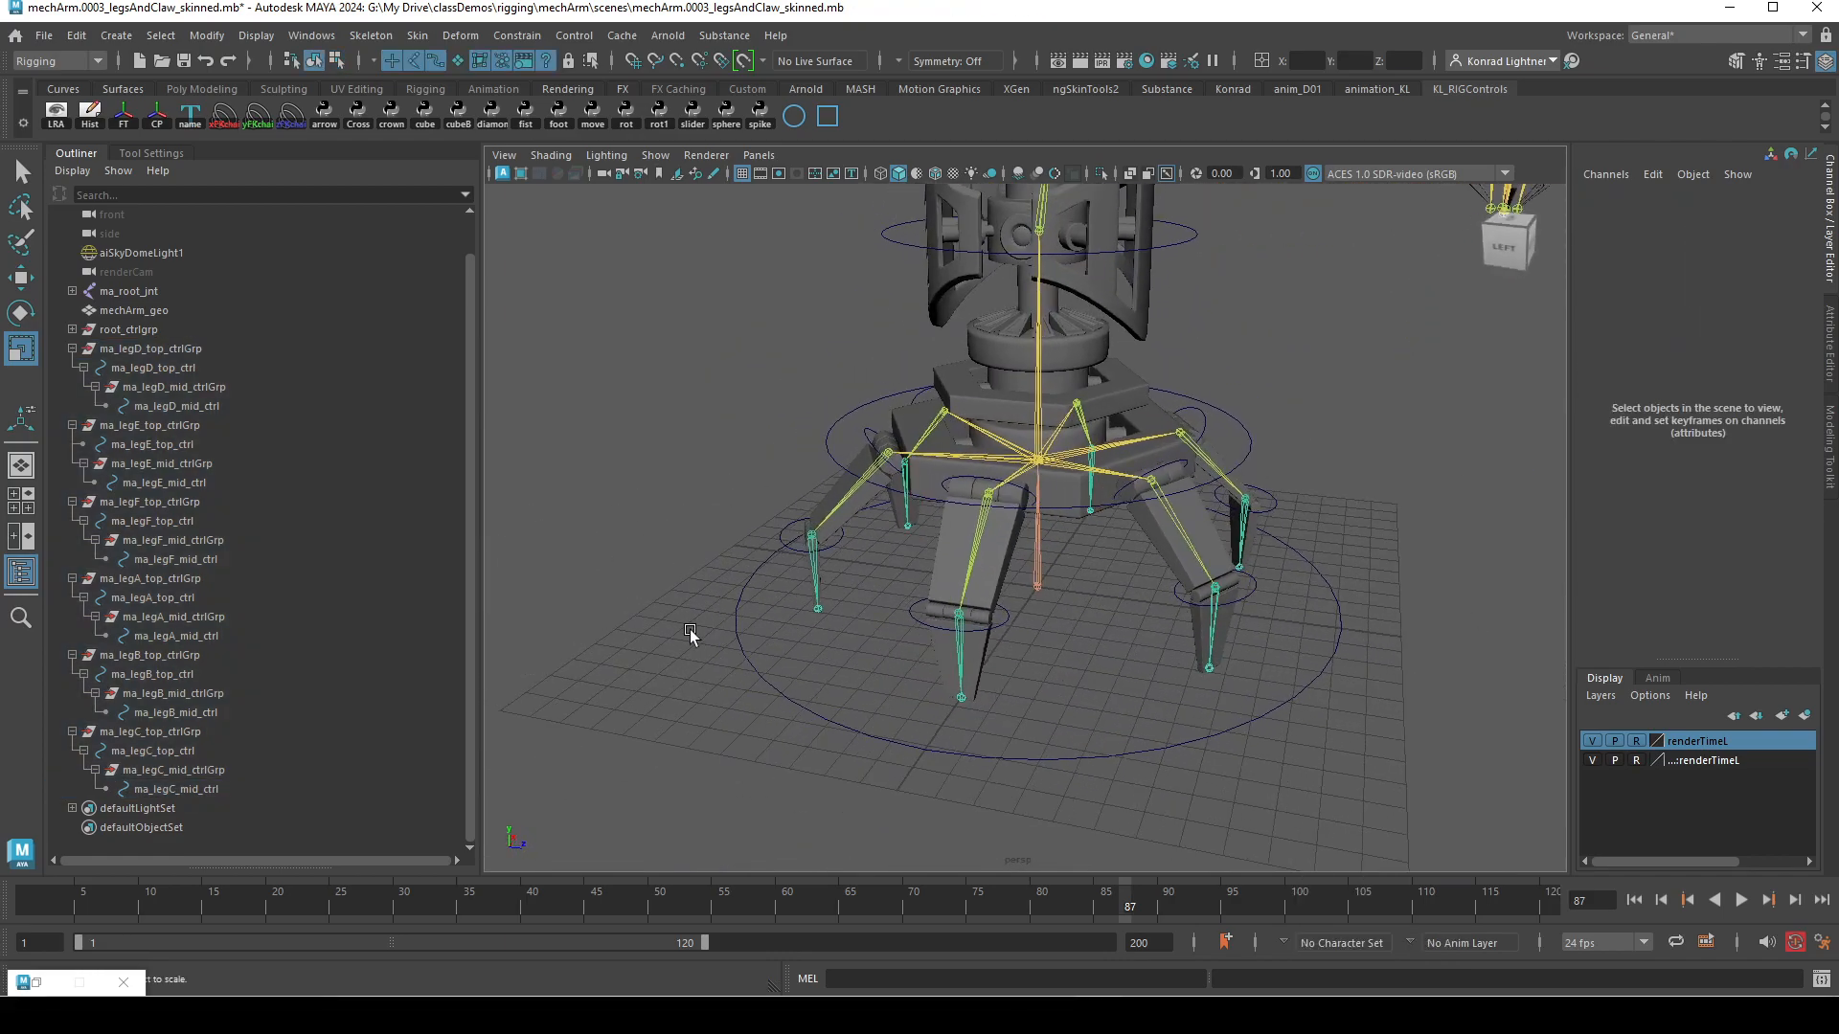
# - Expand the full root_ctrlgrp hierarchy in the Outliner and select ma_baseB_ctrlgrp and ma_baseA_ctrlgrp one at a time to check them
pyautogui.click(72, 330)
pyautogui.keyDown('shift'); pyautogui.click(83, 349); pyautogui.keyUp('shift')
pyautogui.scroll(-5, 268, 532)
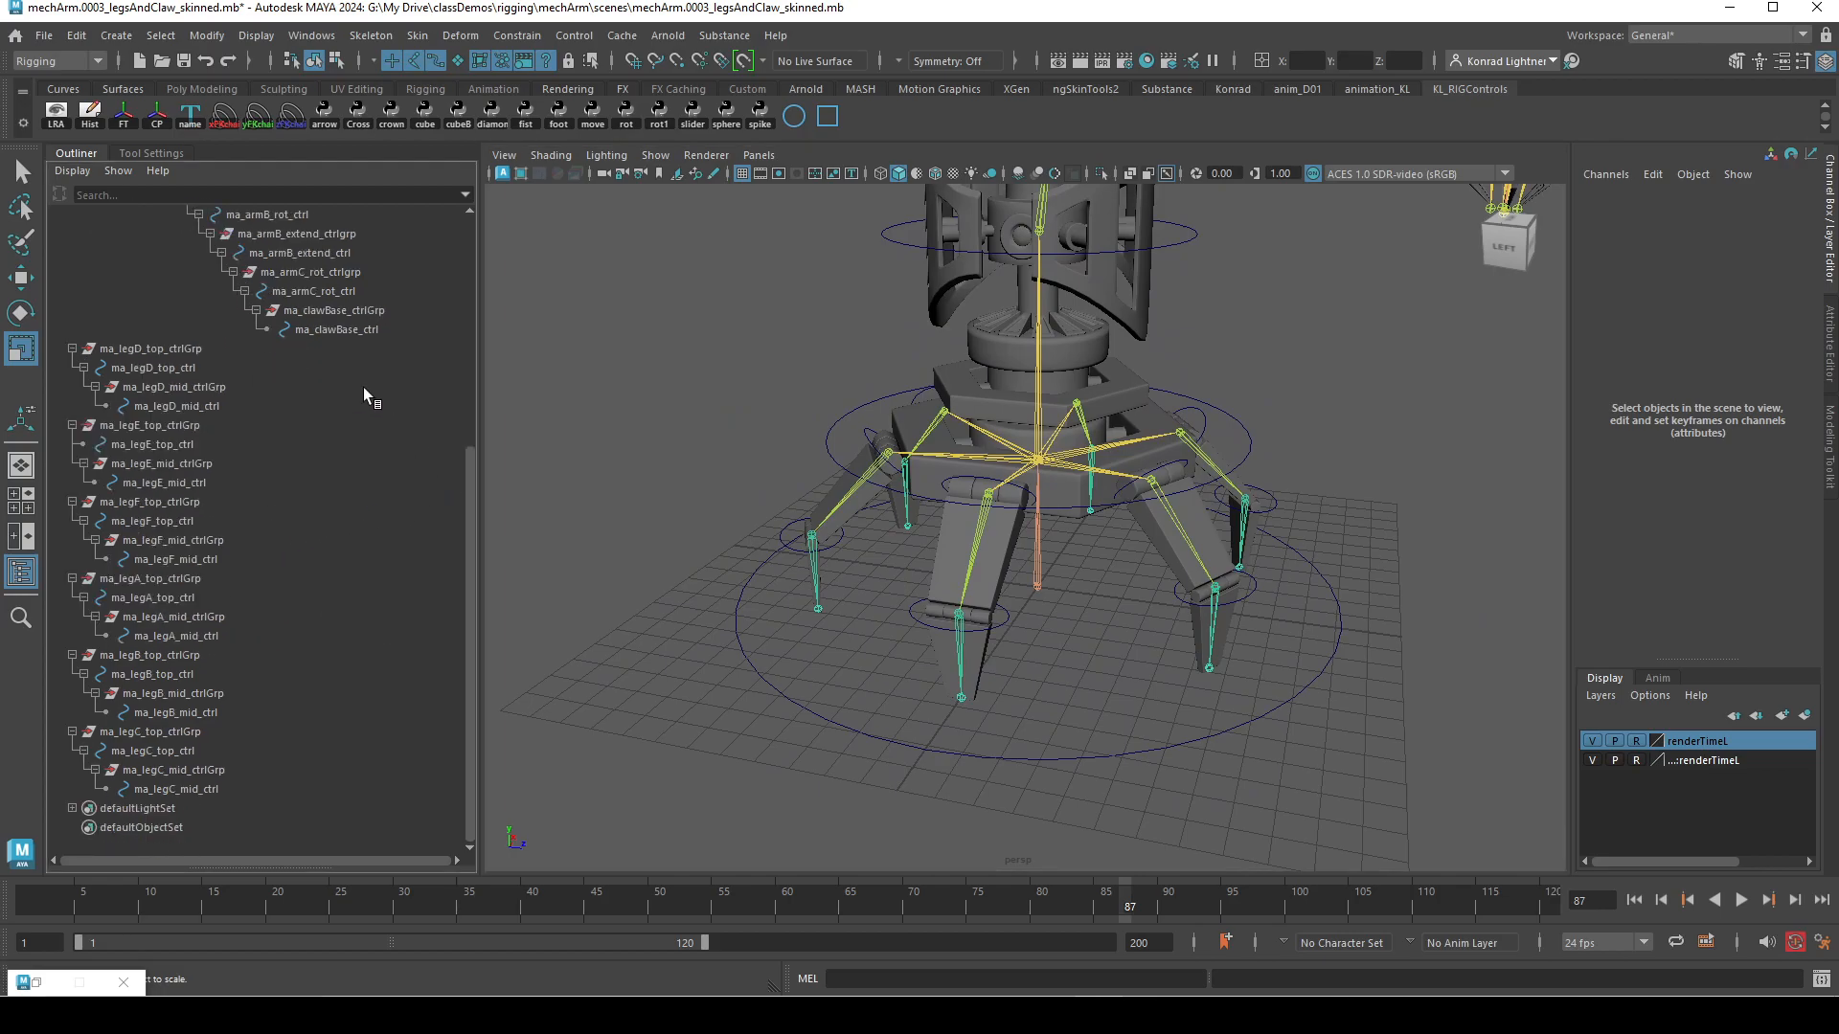
pyautogui.scroll(3, 324, 349)
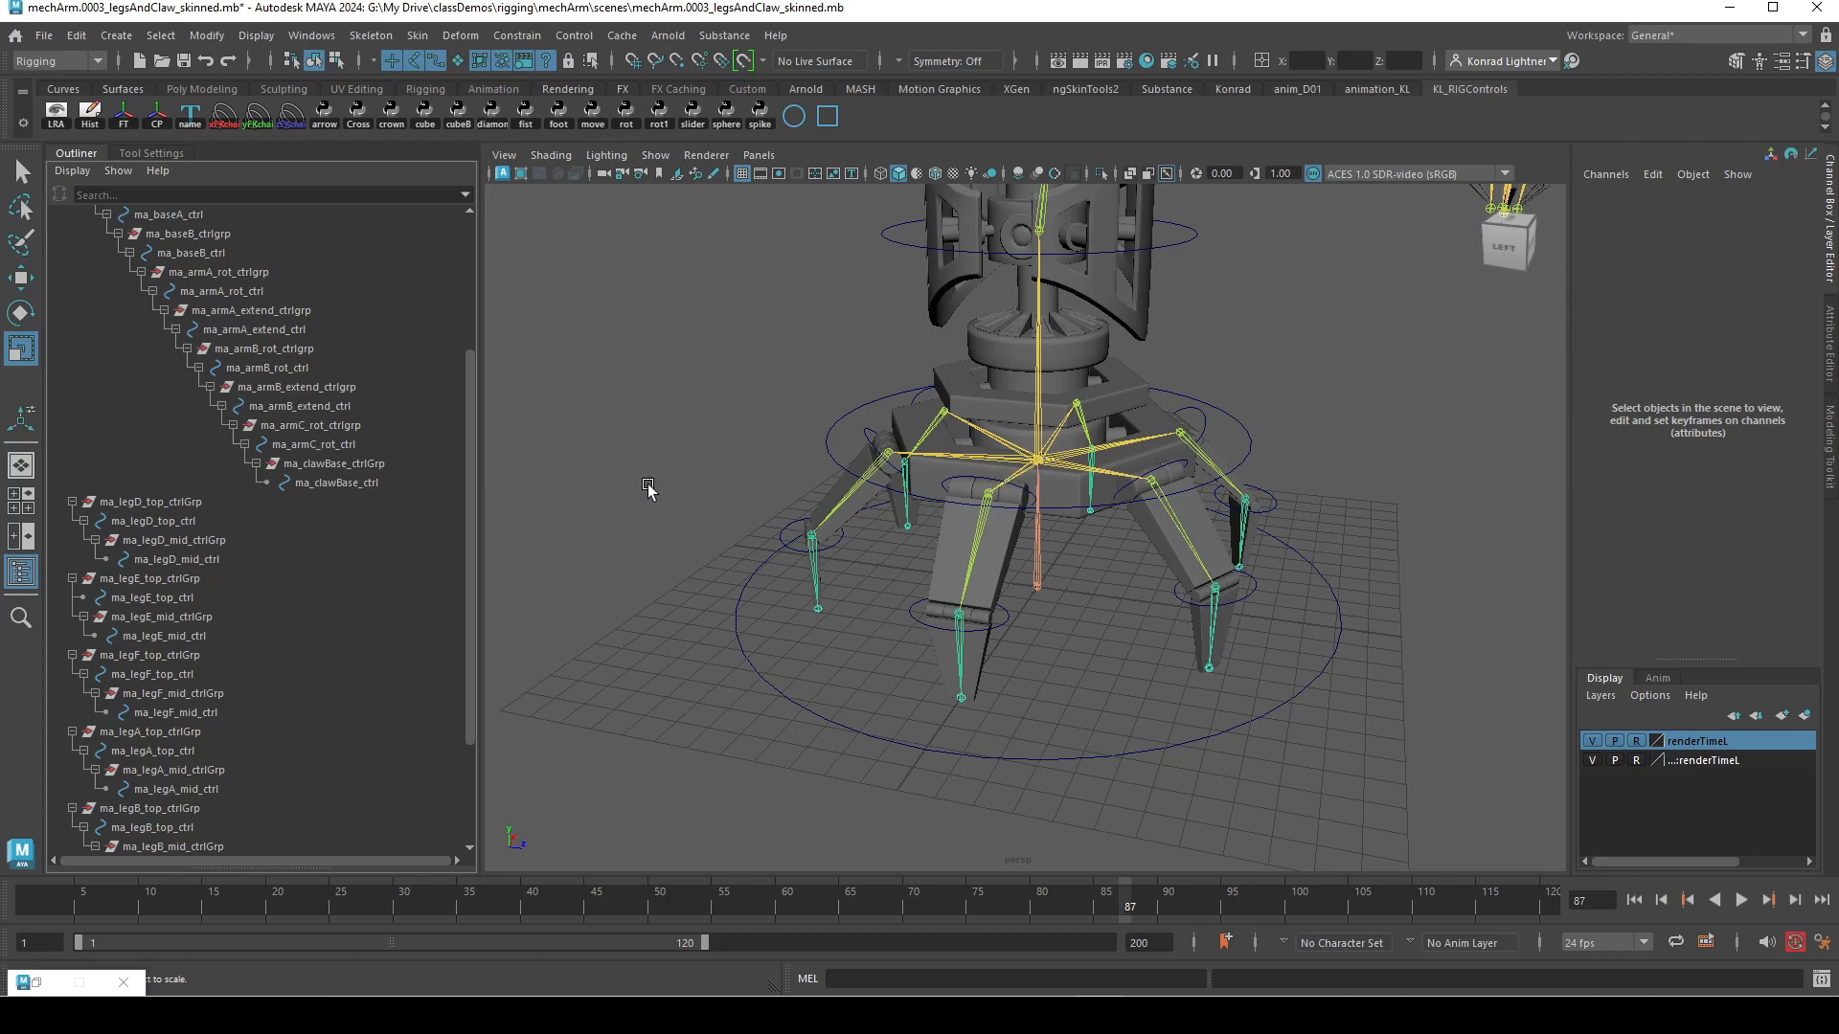
pyautogui.scroll(3, 224, 330)
pyautogui.click(193, 388)
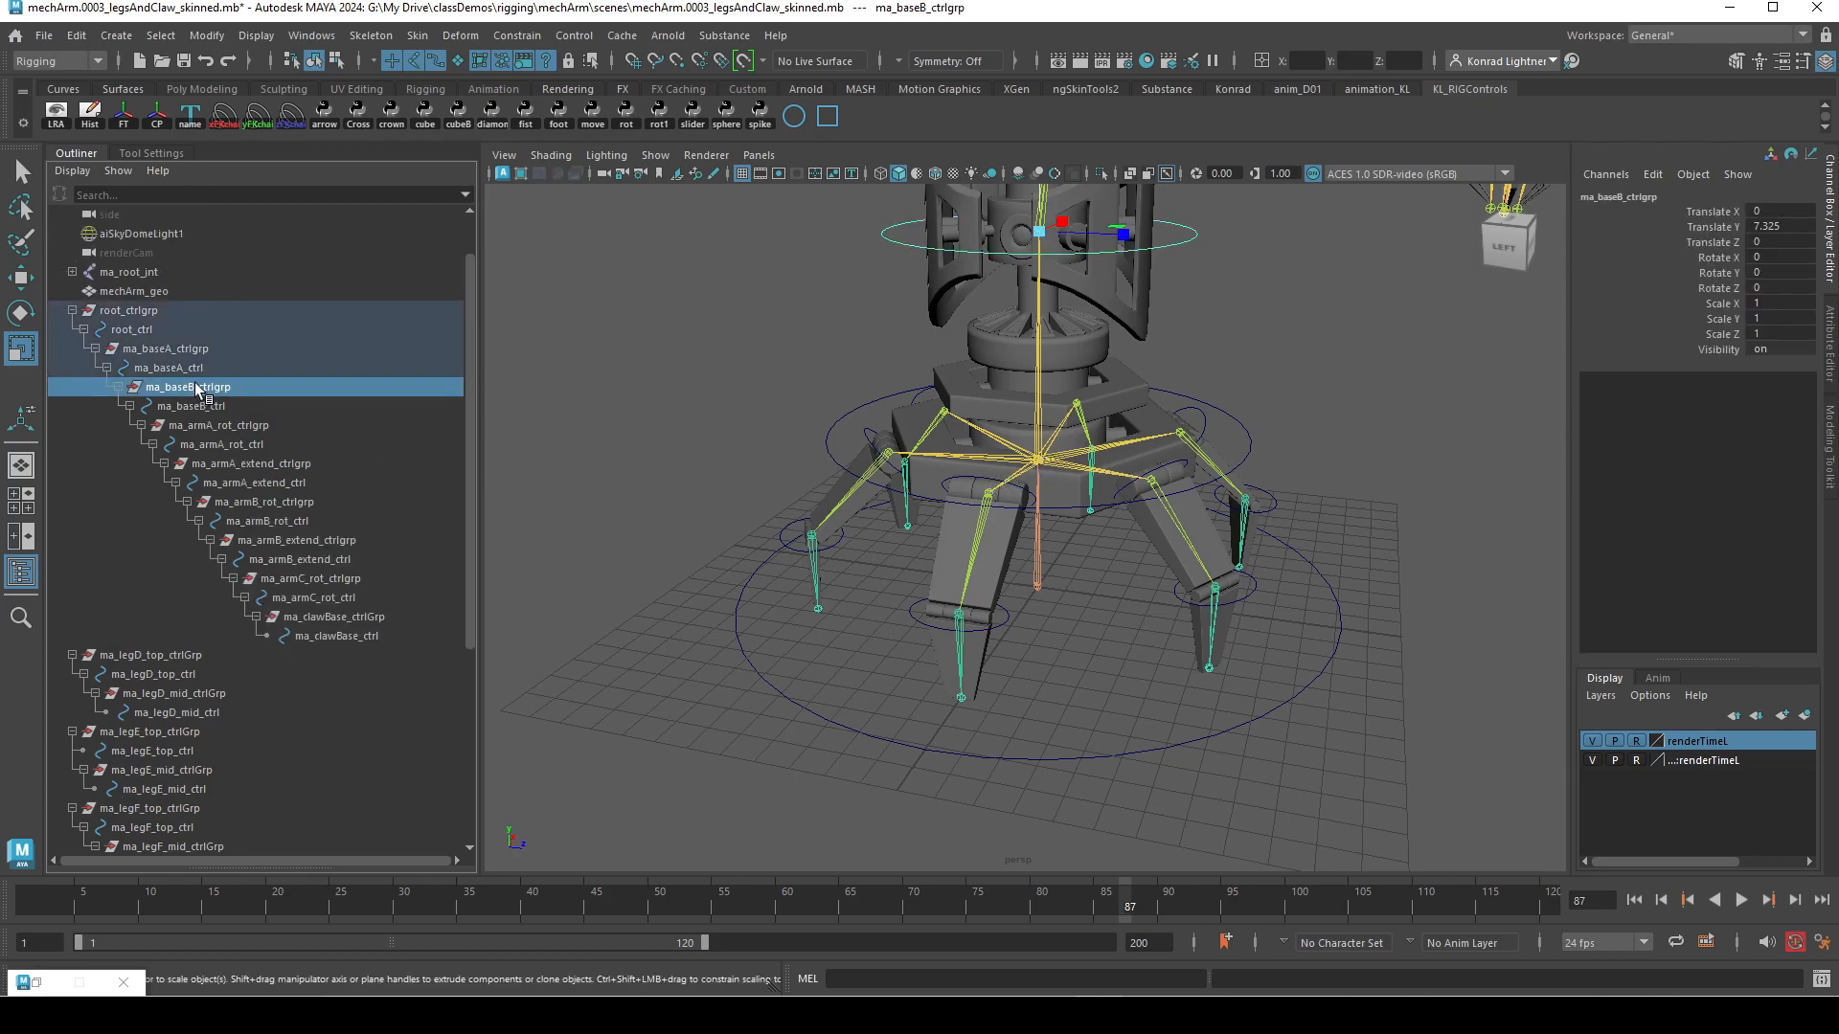
pyautogui.click(242, 349)
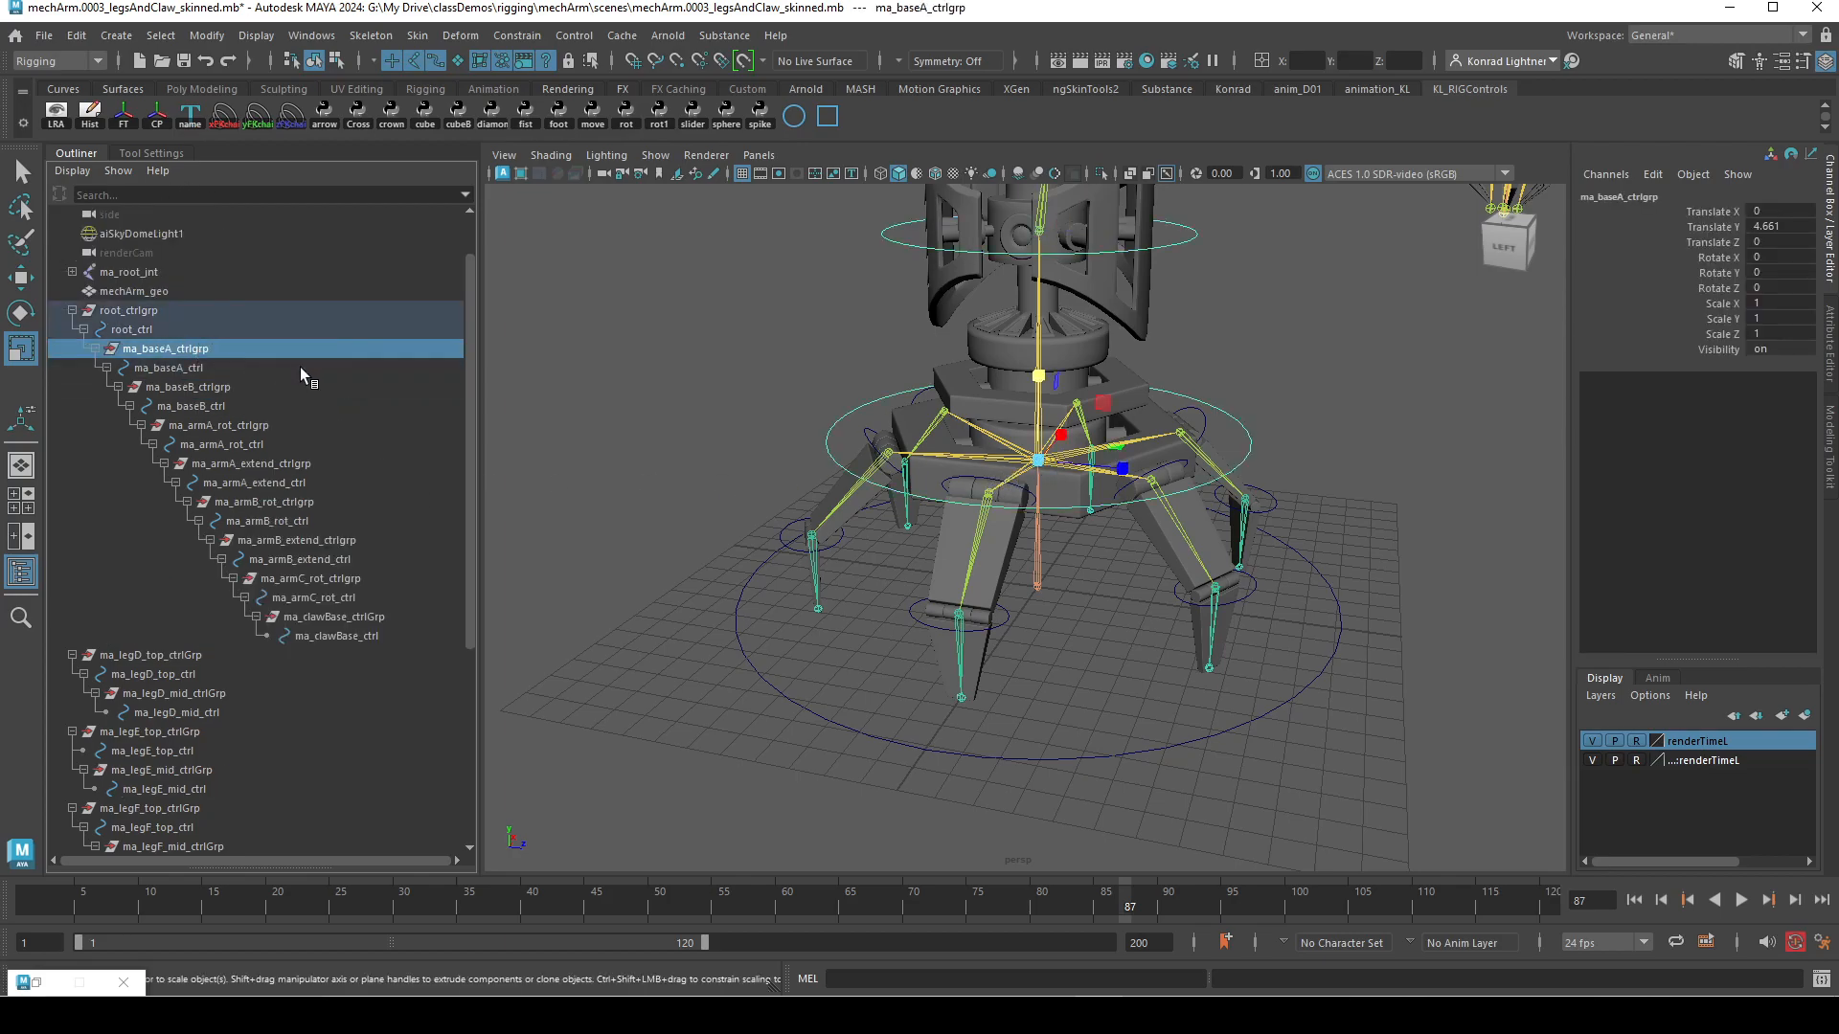
# - Parent the top control groups of legs D, E, F, A, B and C, plus ma_legE_mid_ctrlGrp, under ma_baseA_ctrl
pyautogui.scroll(-5, 220, 503)
pyautogui.click(188, 349)
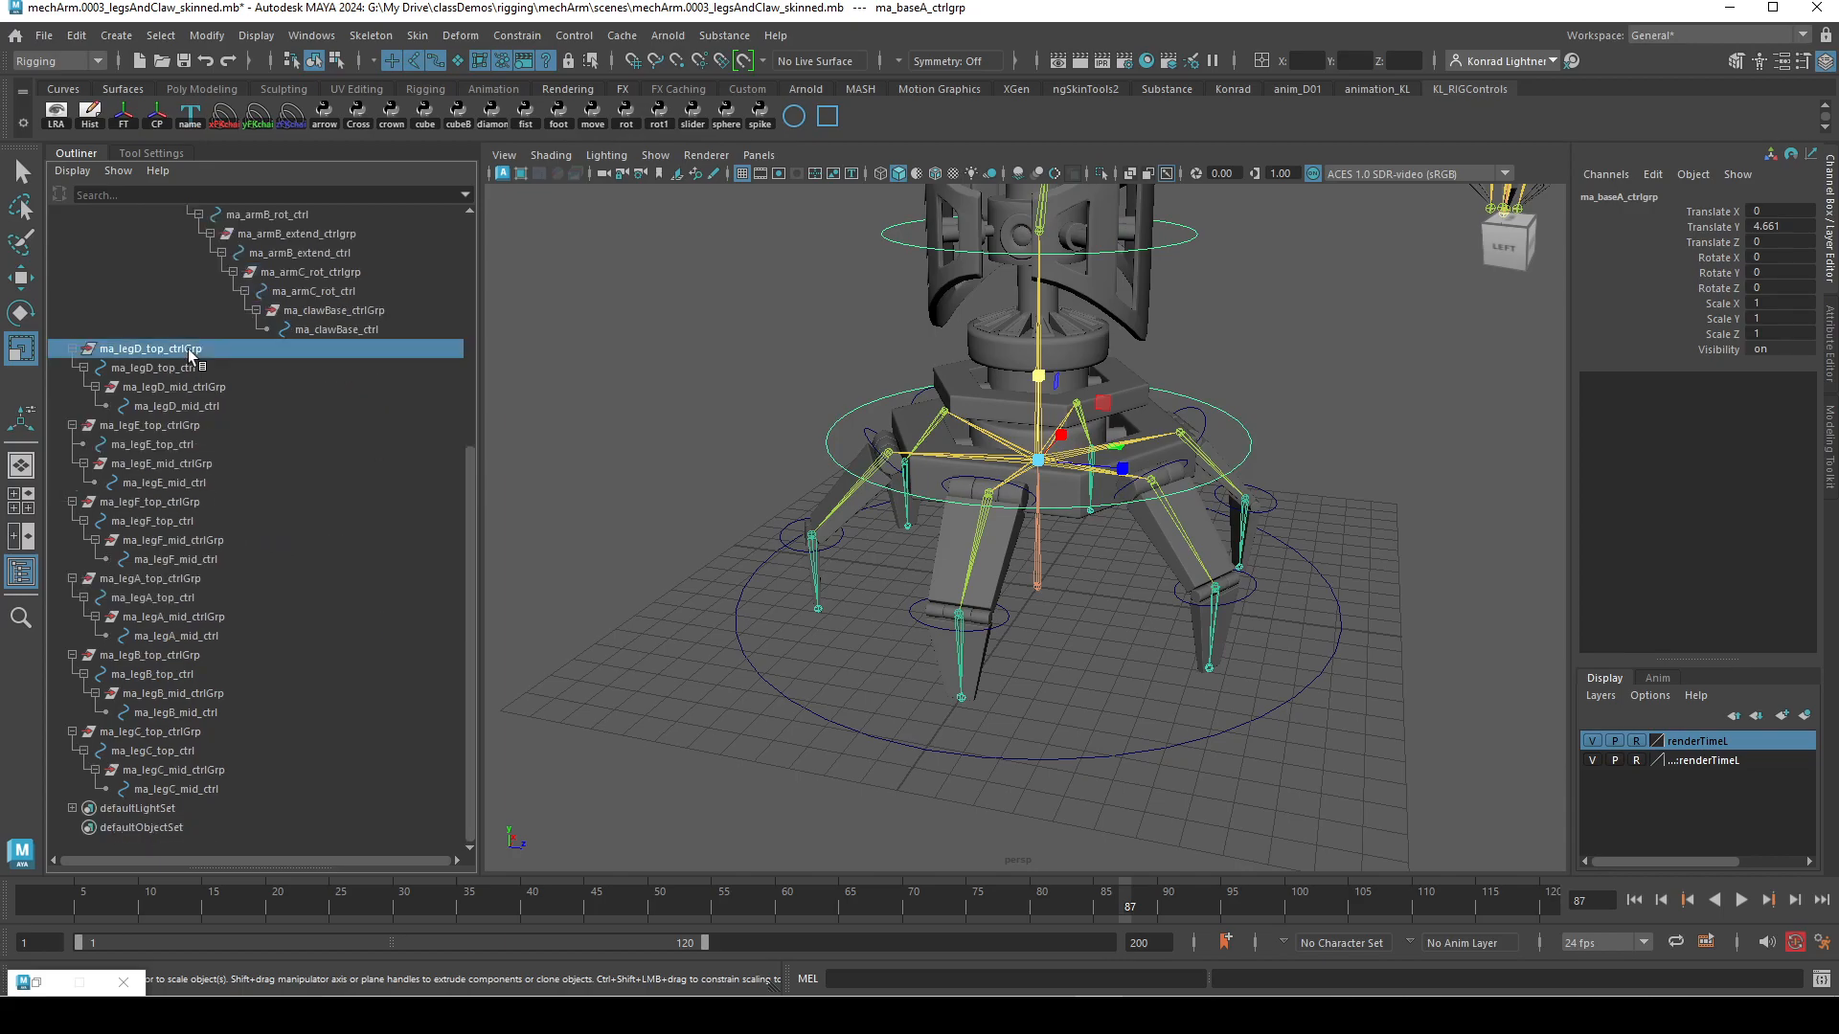
pyautogui.keyDown('ctrl'); pyautogui.click(200, 426); pyautogui.keyUp('ctrl')
pyautogui.keyDown('ctrl'); pyautogui.click(191, 466); pyautogui.keyUp('ctrl')
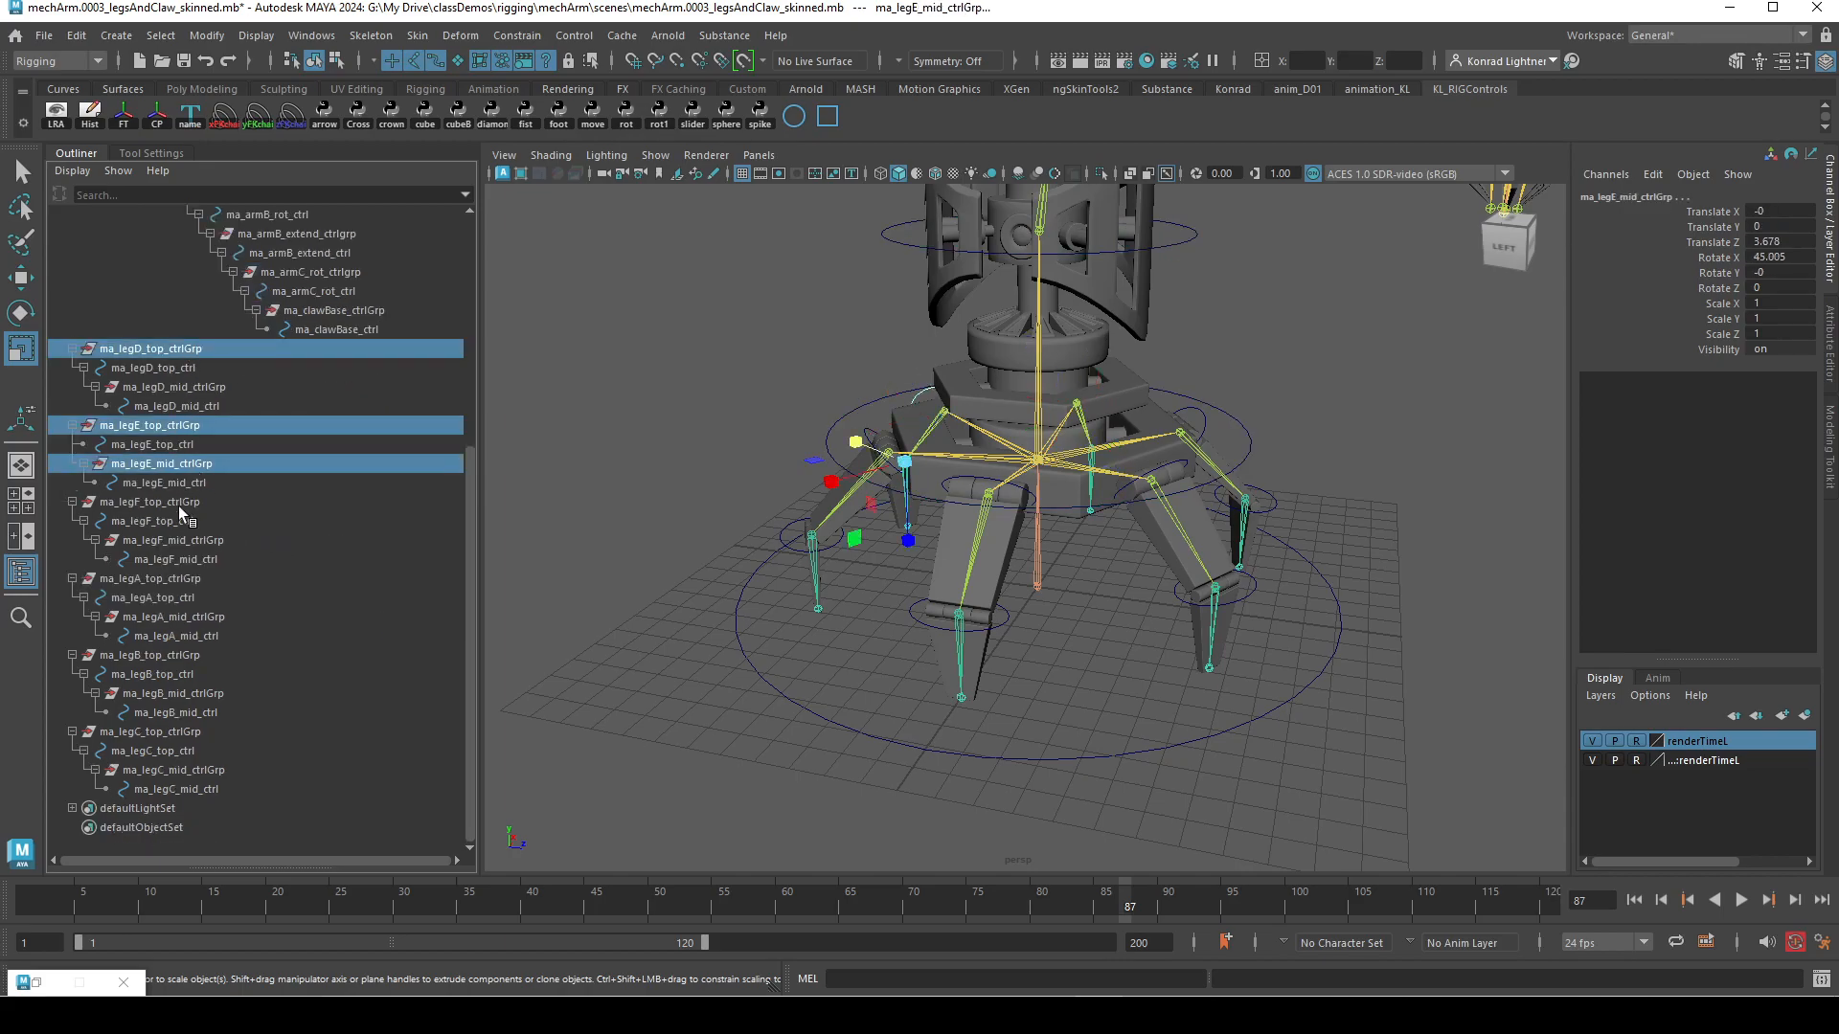
pyautogui.keyDown('ctrl'); pyautogui.click(178, 503); pyautogui.keyUp('ctrl')
pyautogui.keyDown('ctrl'); pyautogui.click(182, 598); pyautogui.keyUp('ctrl')
pyautogui.hotkey('ctrl', 'z')
pyautogui.keyDown('ctrl'); pyautogui.click(181, 579); pyautogui.keyUp('ctrl')
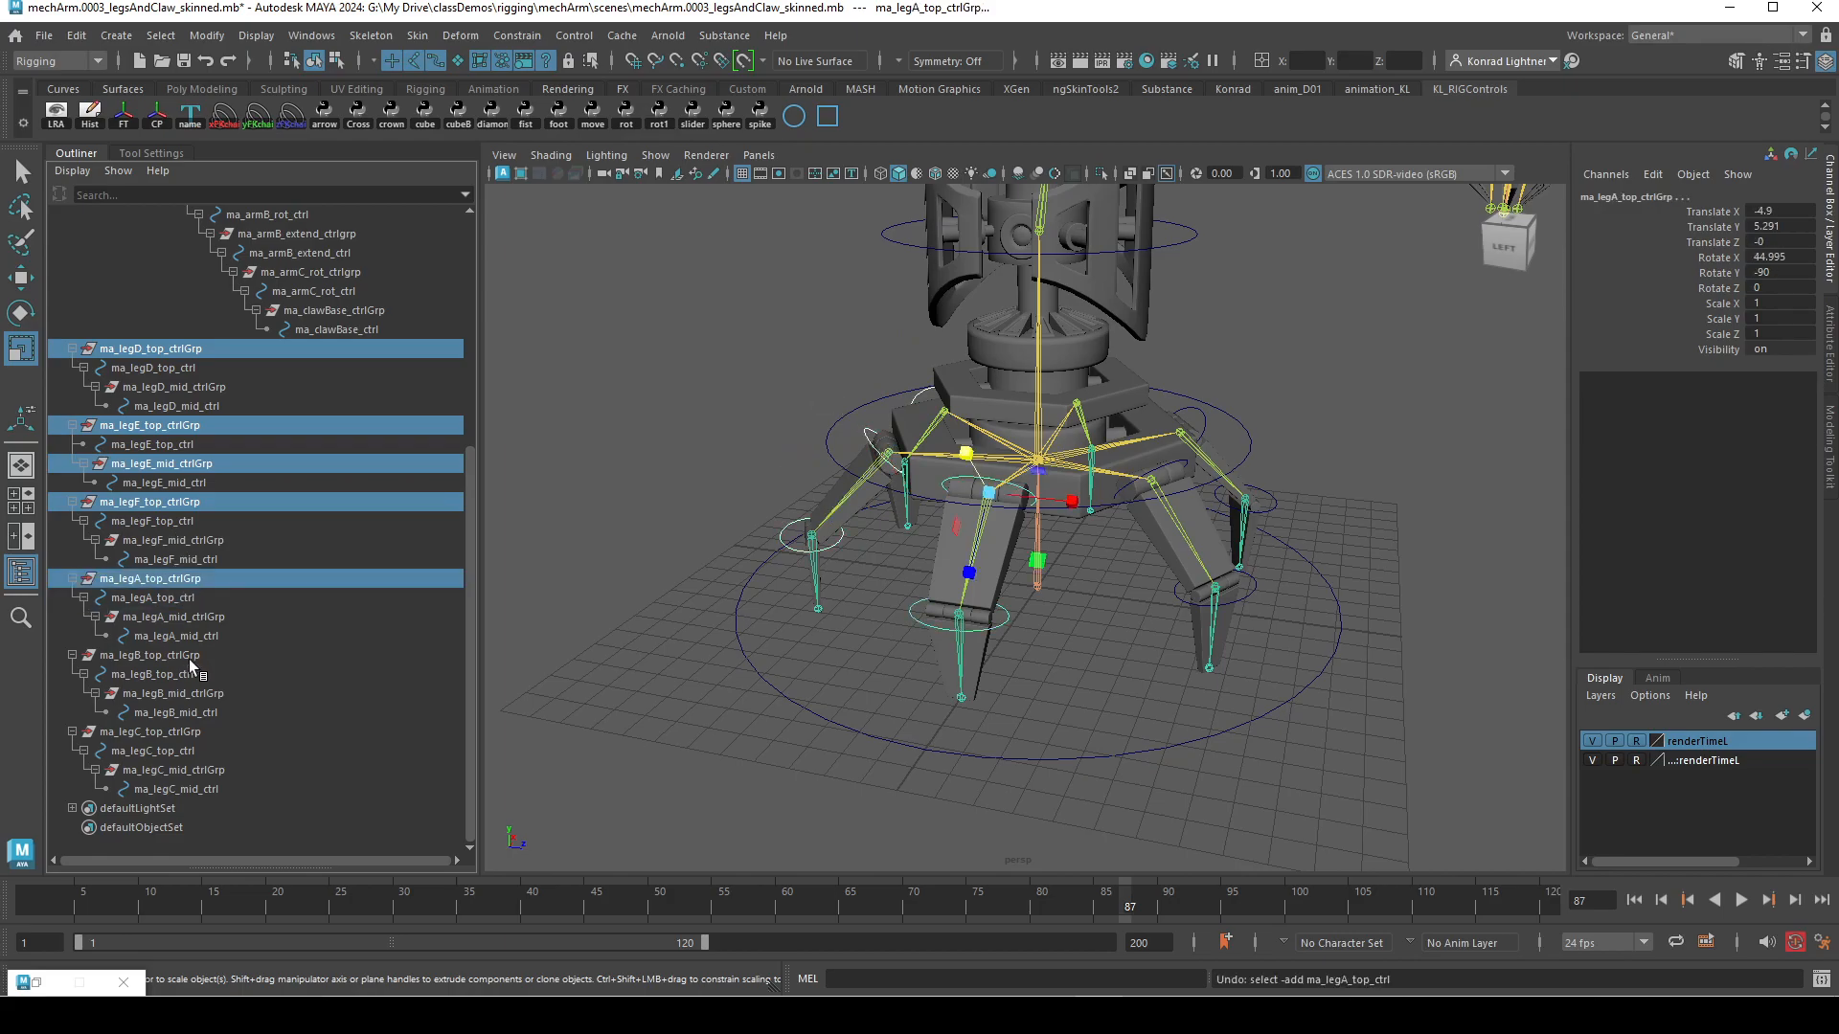
pyautogui.keyDown('ctrl'); pyautogui.click(188, 657); pyautogui.keyUp('ctrl')
pyautogui.keyDown('ctrl'); pyautogui.click(195, 733); pyautogui.keyUp('ctrl')
pyautogui.scroll(6, 204, 600)
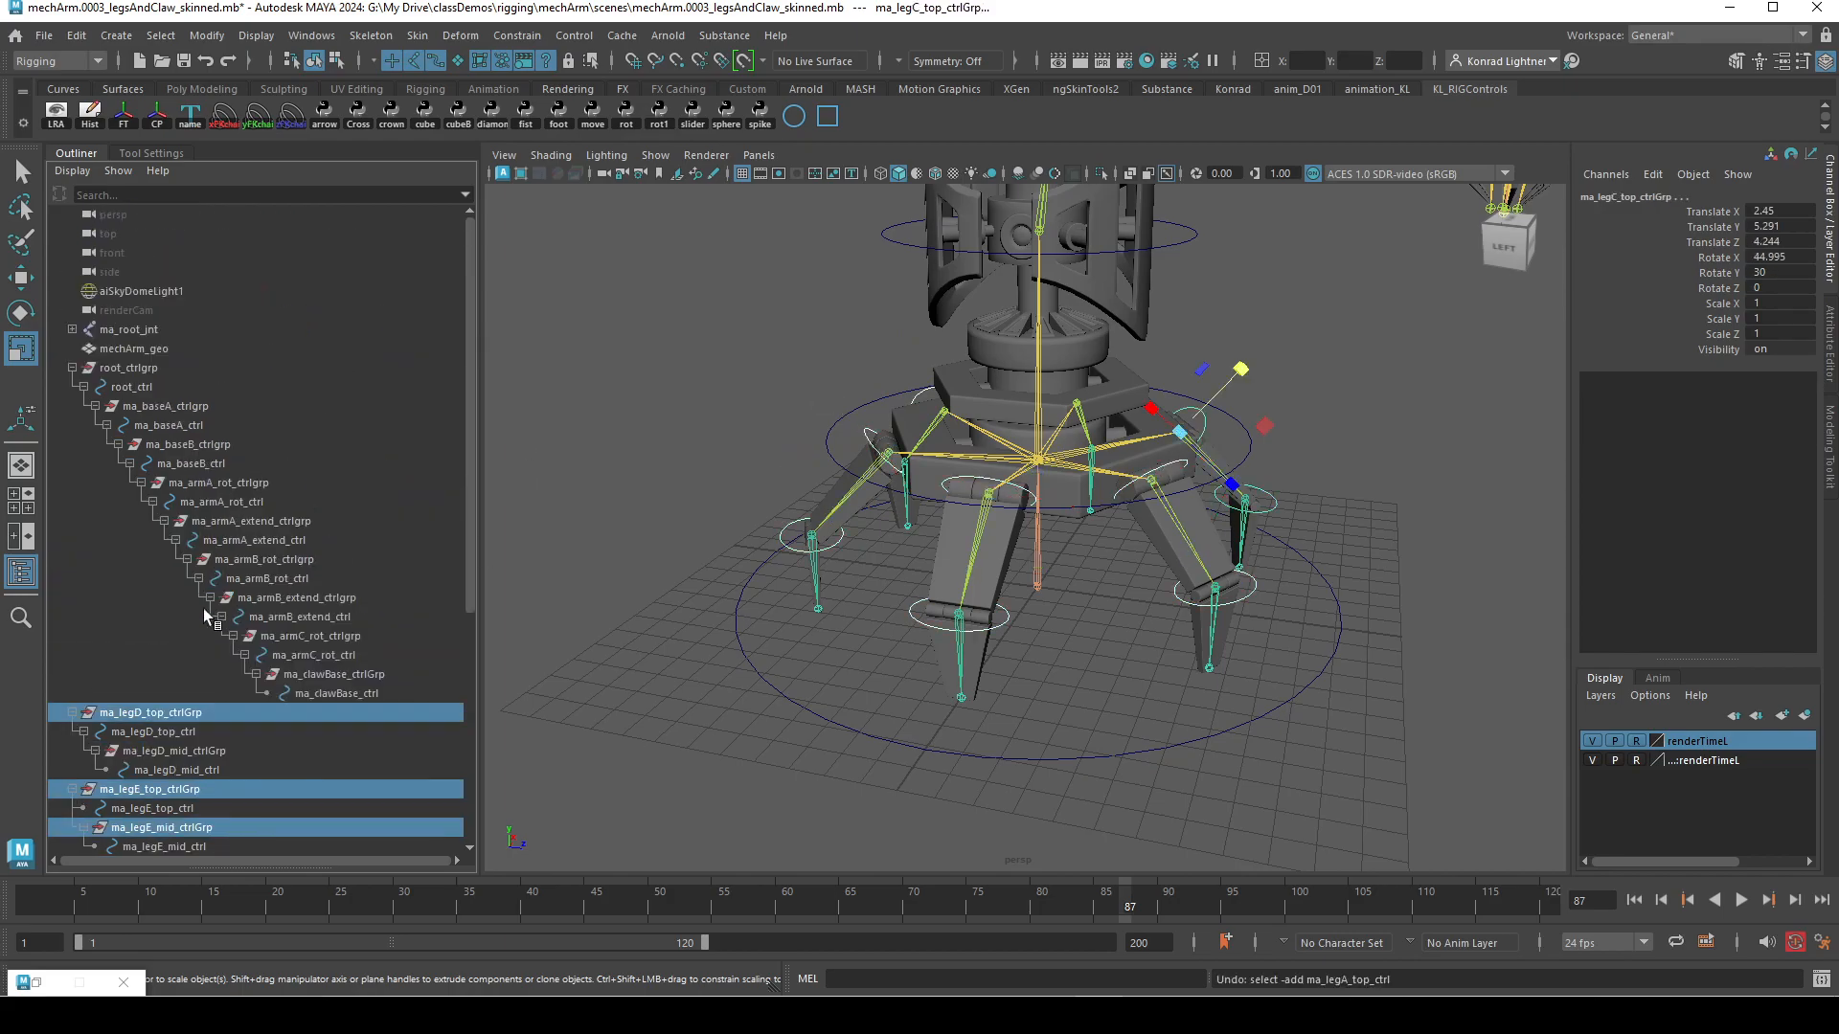
pyautogui.moveTo(174, 711); pyautogui.dragTo(222, 427, button='middle')
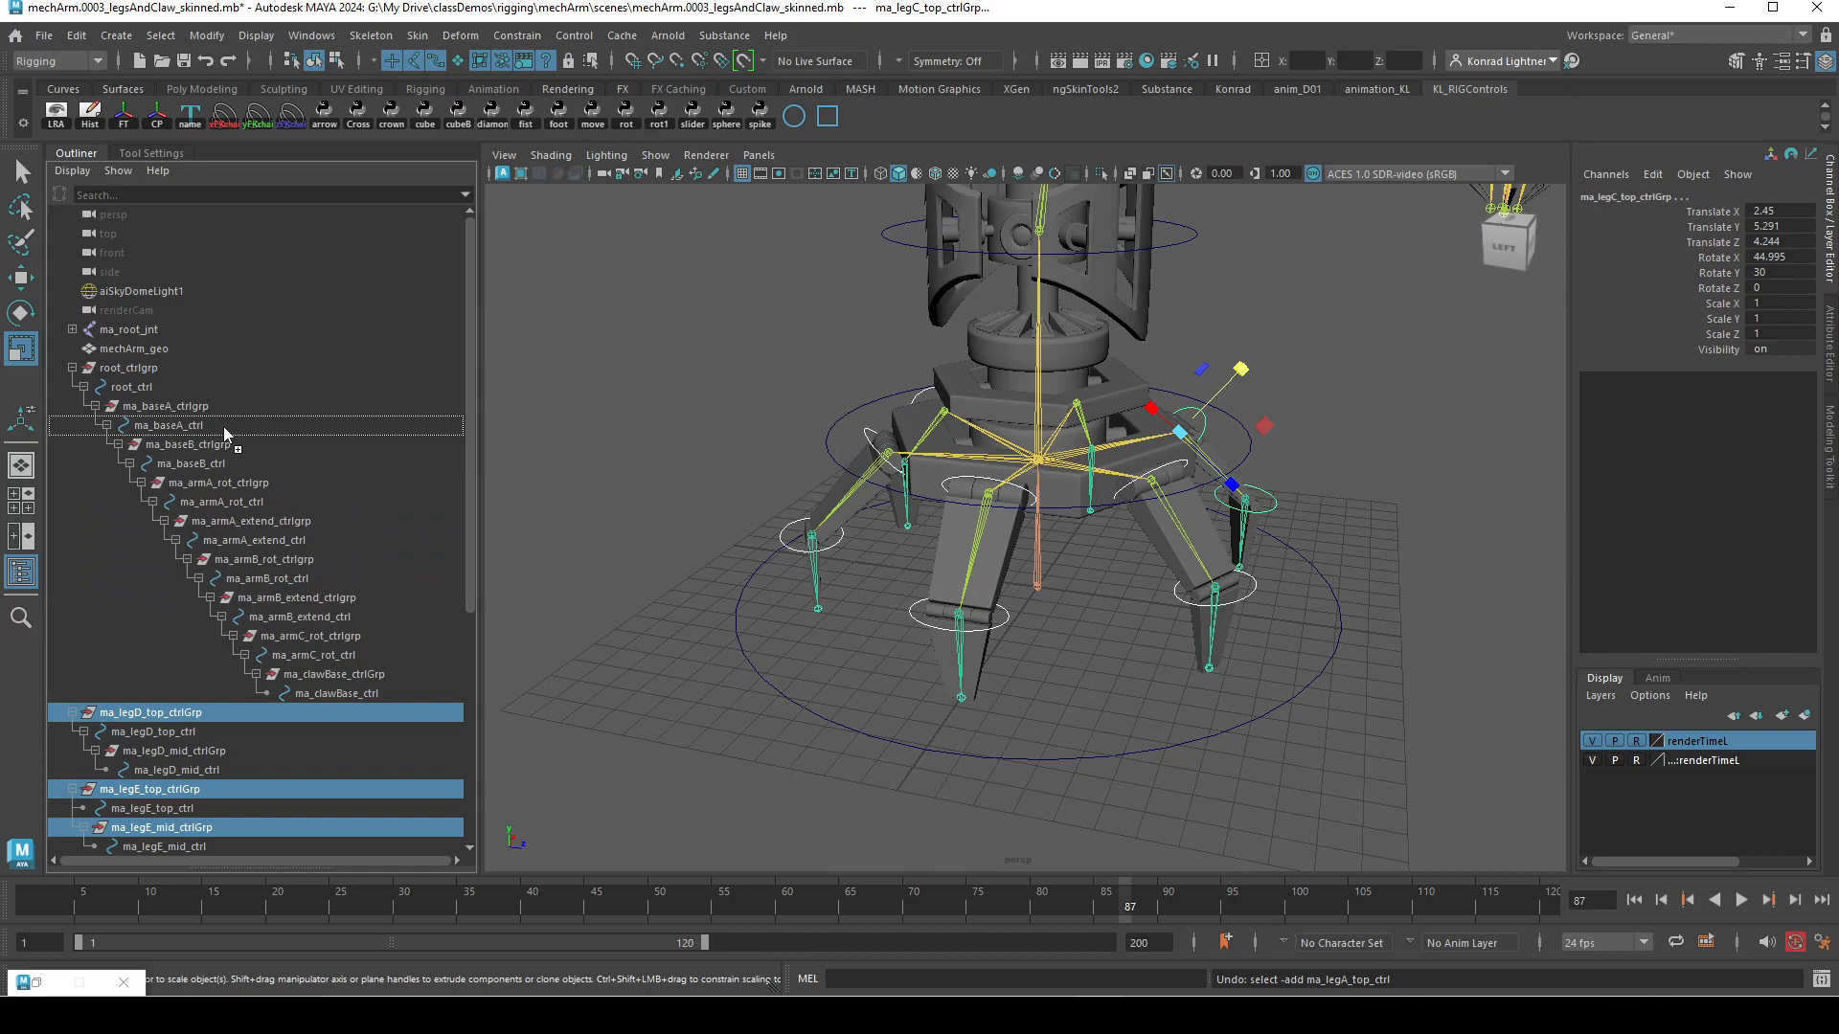
pyautogui.moveTo(222, 427); pyautogui.dragTo(222, 428, button='middle')
# - Test-move ma_baseA_ctrl to check that the leg controls follow, undo the move and clear the selection
pyautogui.moveTo(956, 661)
pyautogui.keyDown('alt'); pyautogui.mouseDown()
pyautogui.moveTo(1025, 677)
pyautogui.moveTo(968, 678)
pyautogui.mouseUp(); pyautogui.keyUp('alt')
pyautogui.click(921, 476)
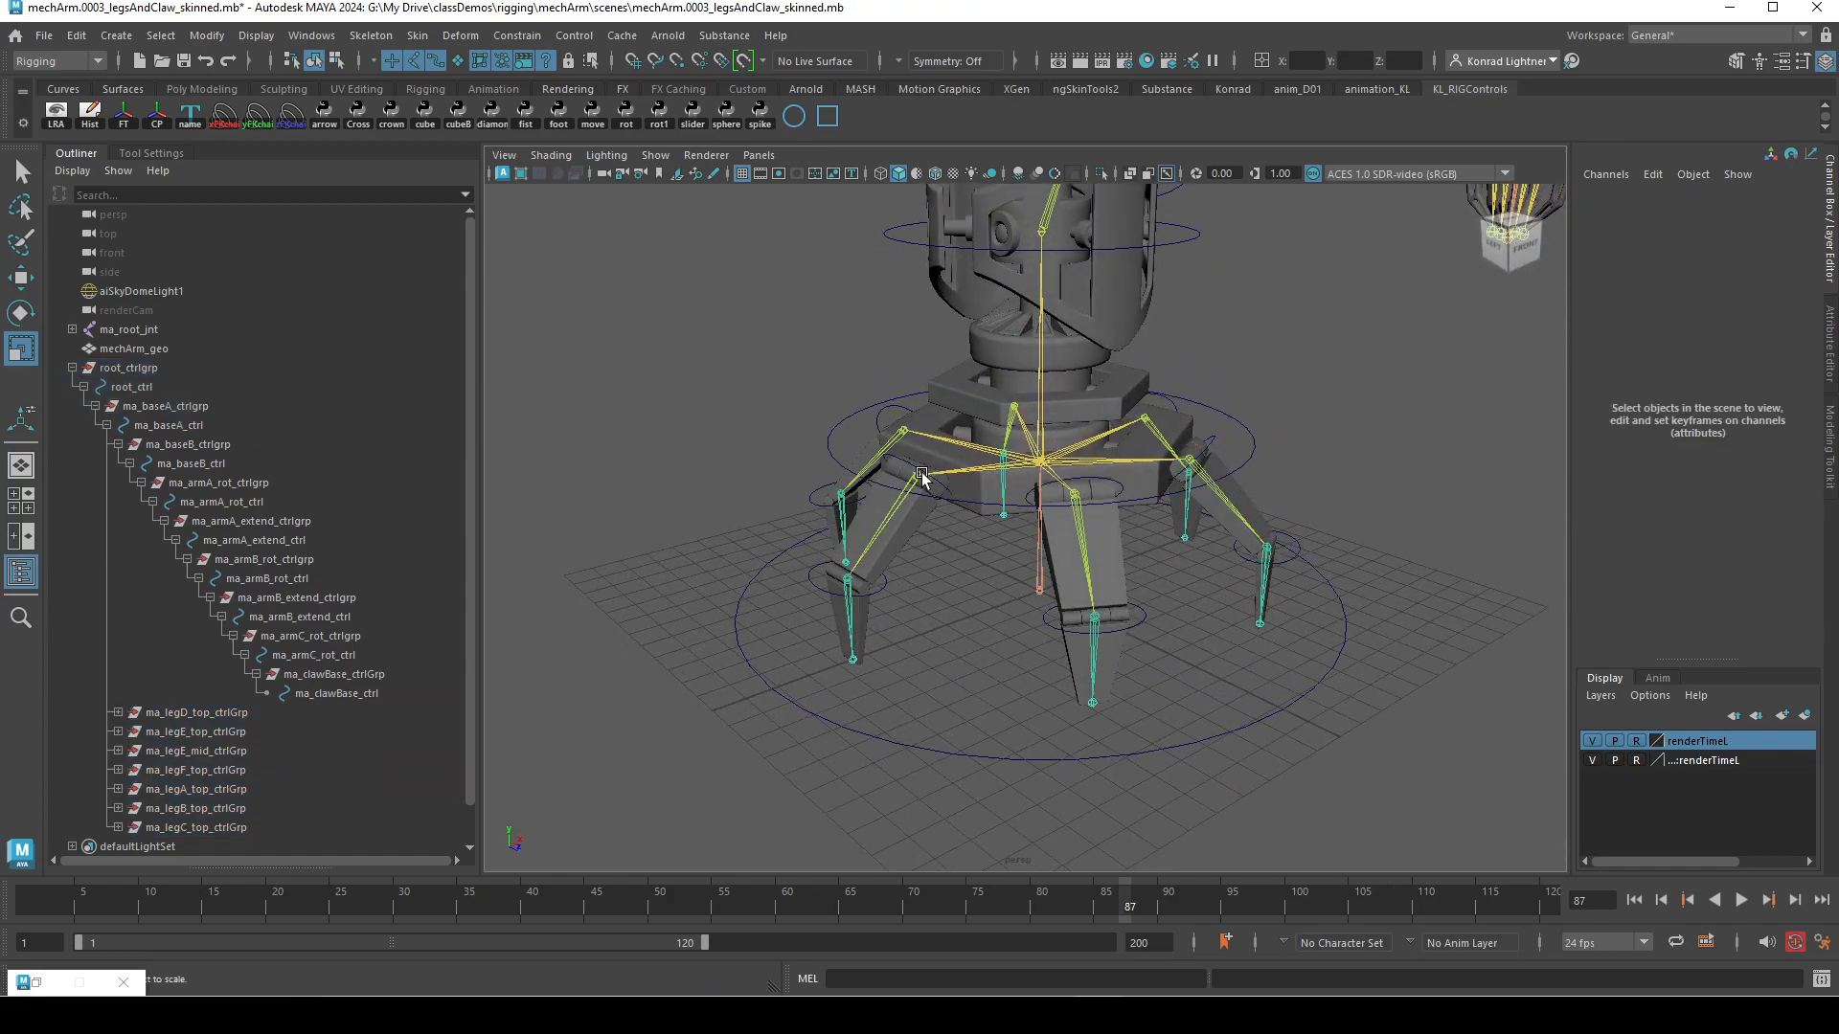
pyautogui.click(190, 425)
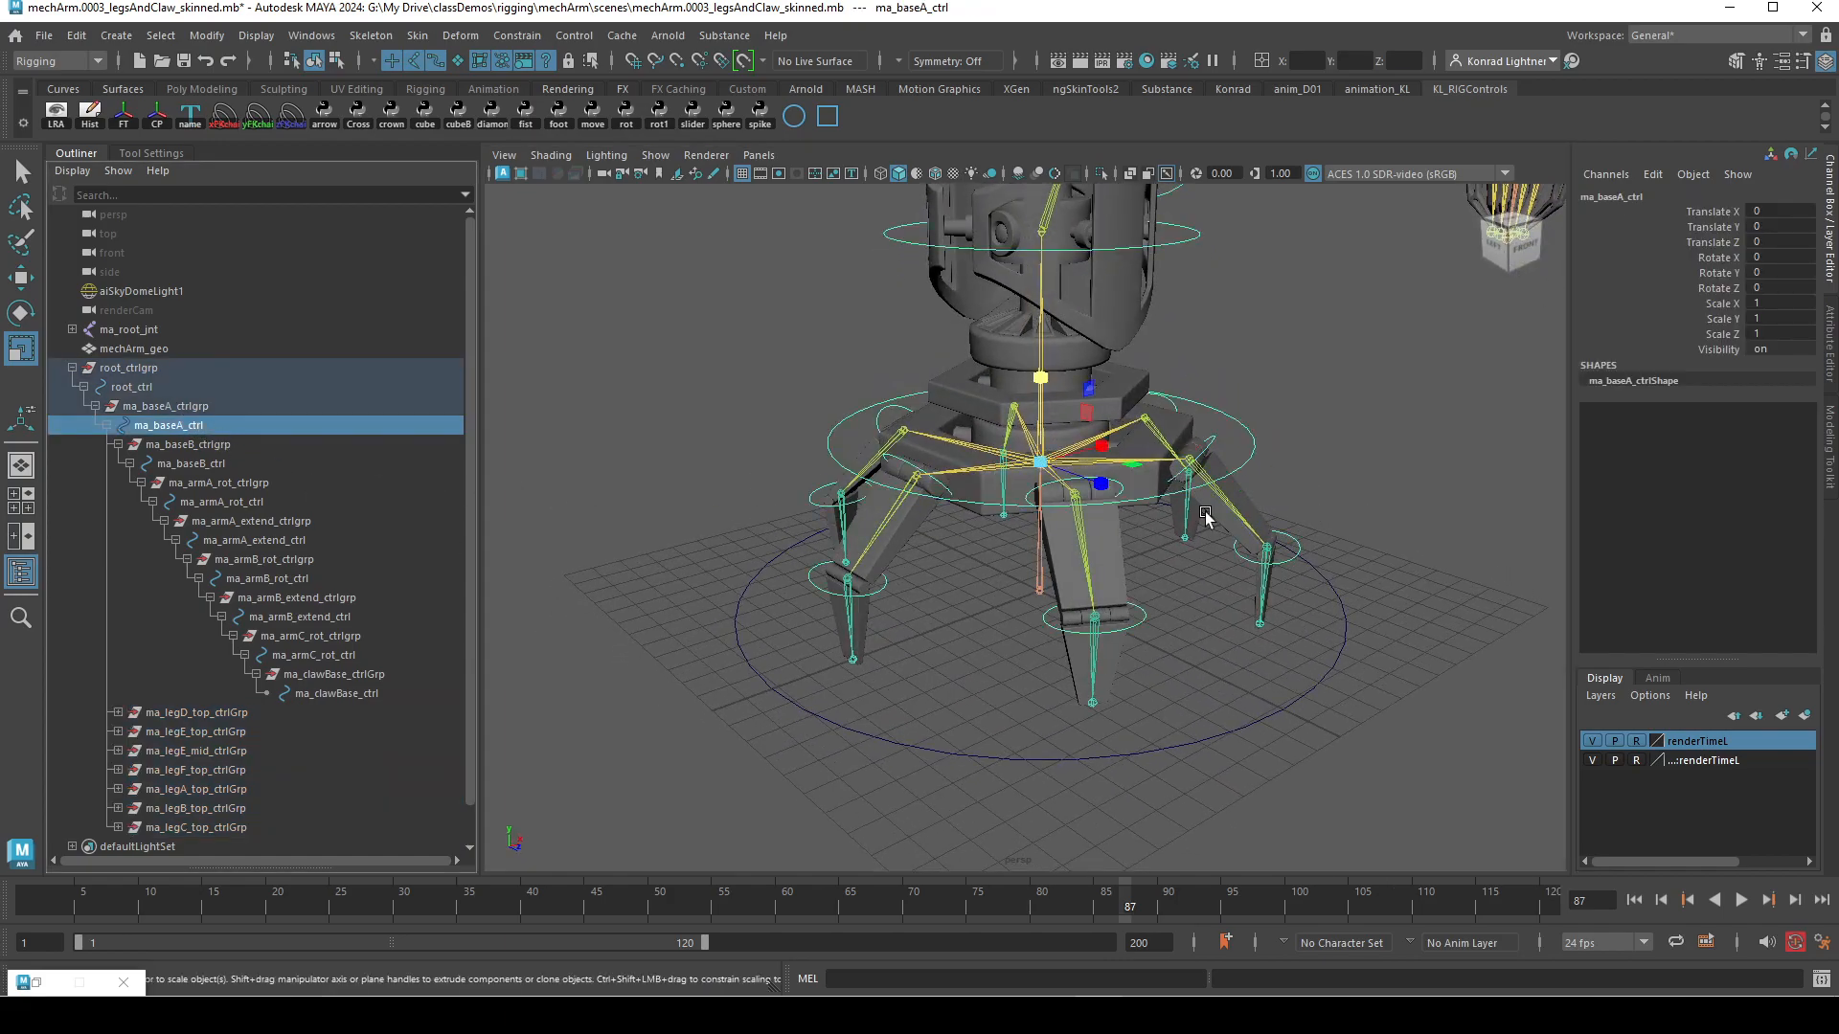
pyautogui.press('w')
pyautogui.moveTo(1112, 442)
pyautogui.mouseDown()
pyautogui.moveTo(1064, 444)
pyautogui.moveTo(1211, 442)
pyautogui.moveTo(1132, 444)
pyautogui.mouseUp()
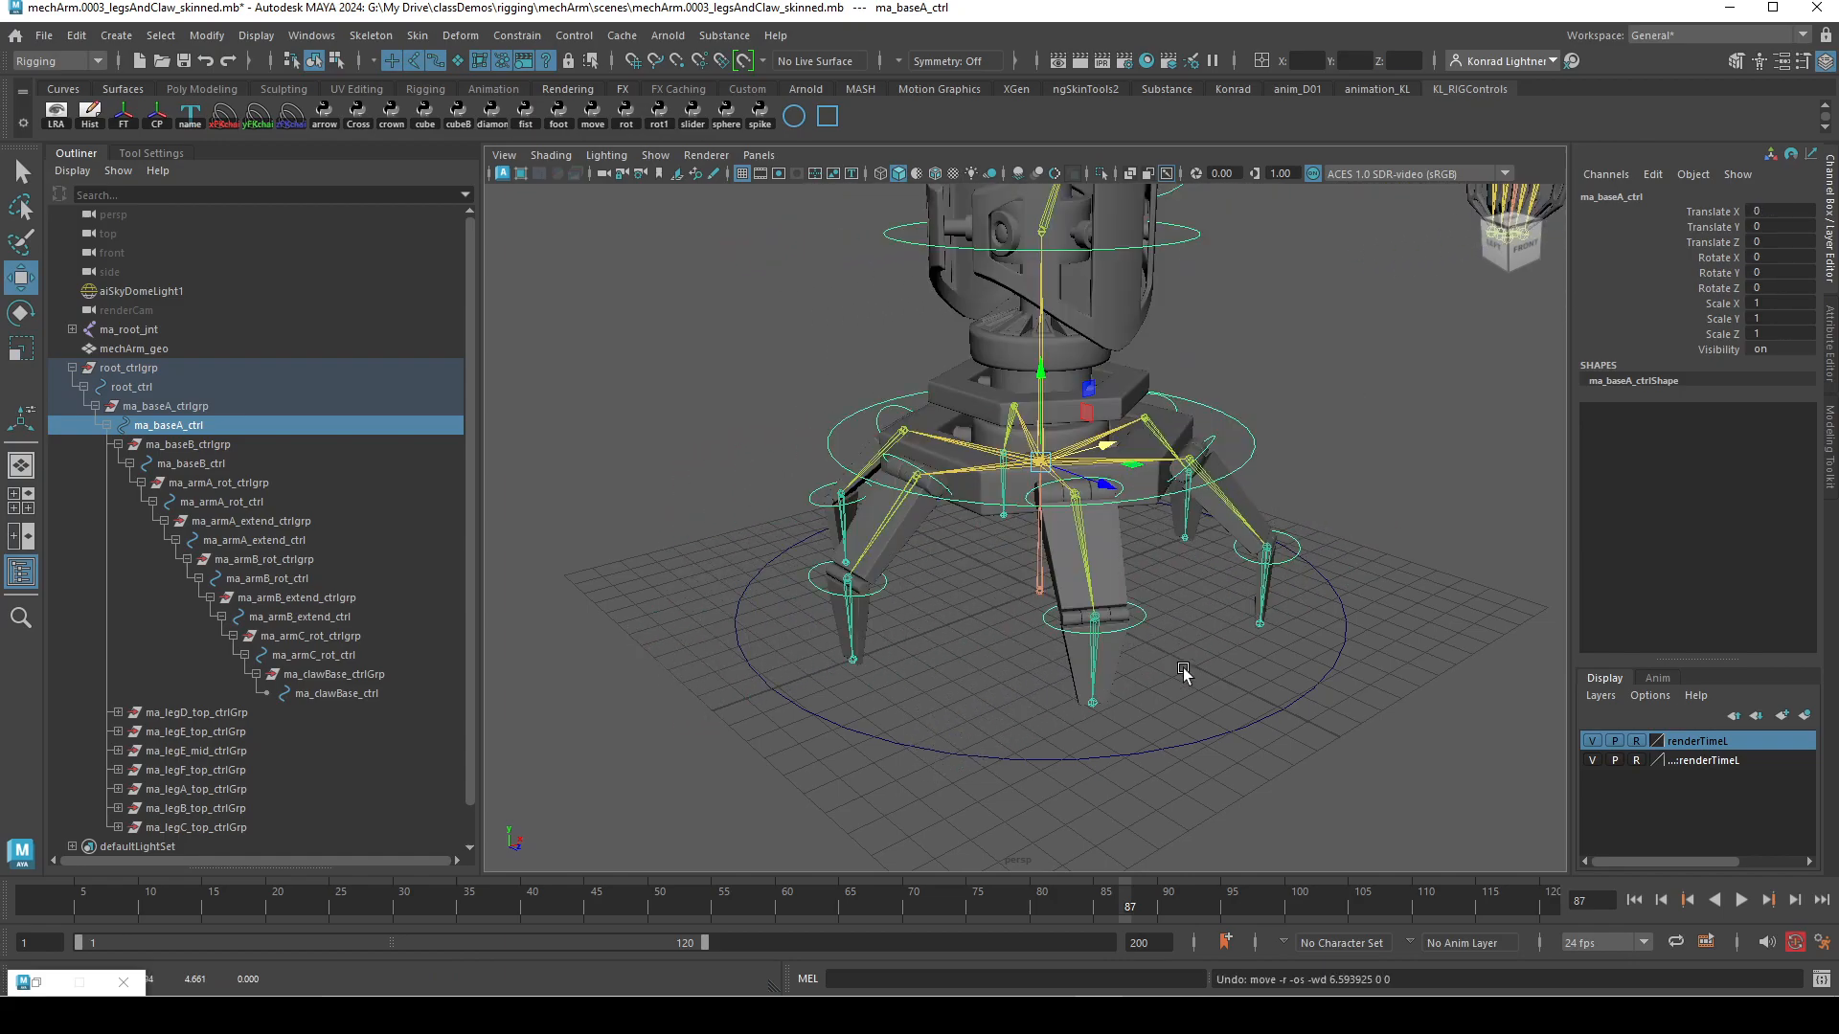
pyautogui.click(1169, 596)
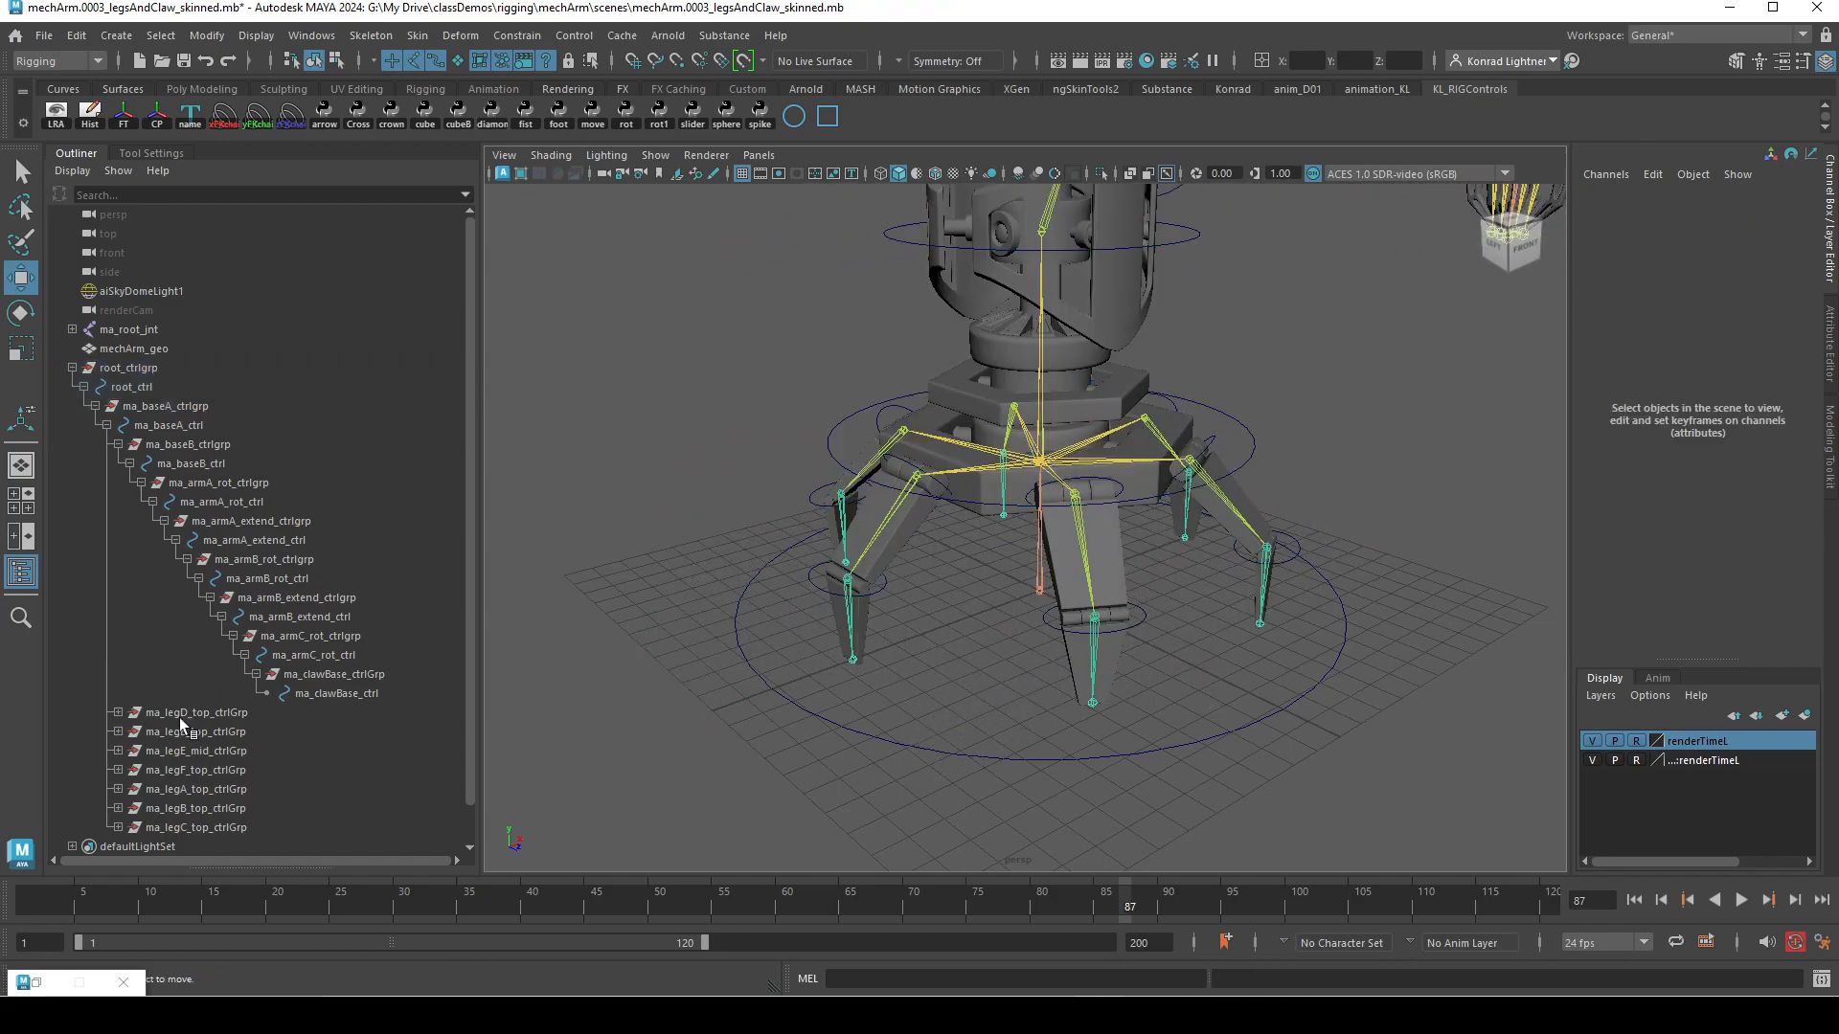
# - Test-rotate ma_legA_top_ctrl about X to check the leg's motion, and undo the rotation
pyautogui.click(908, 476)
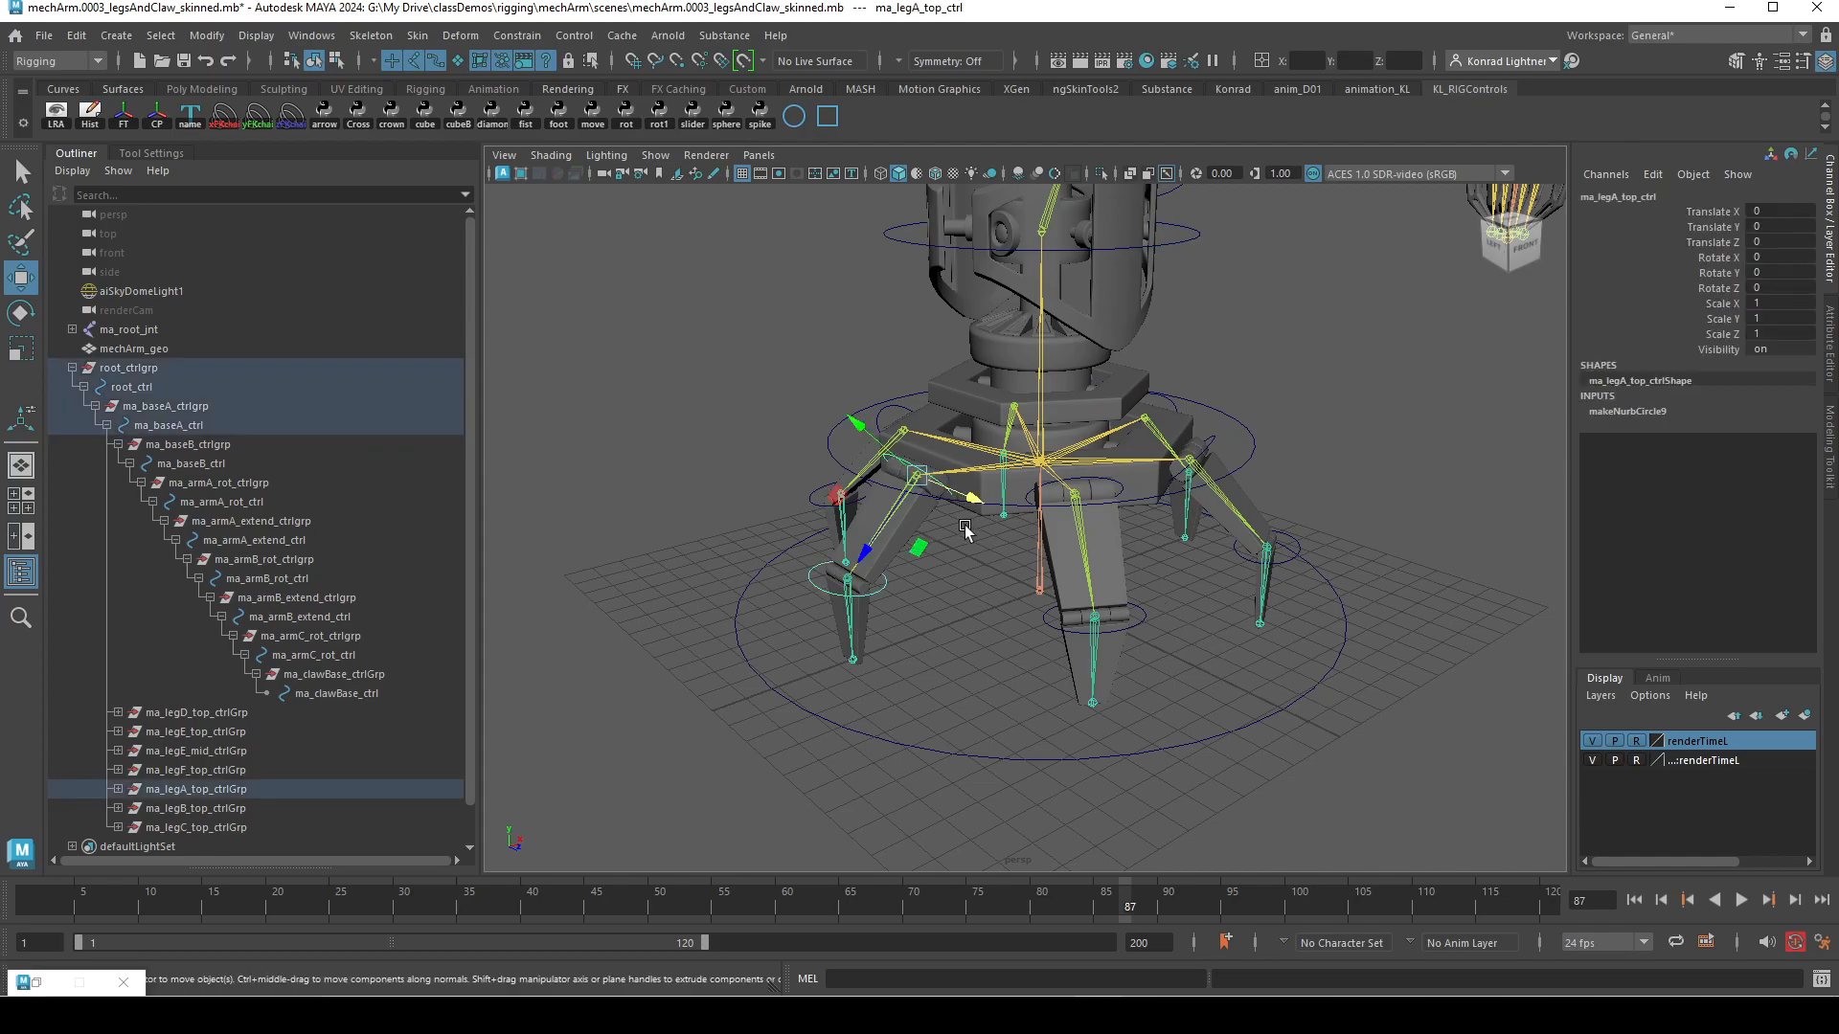
pyautogui.press('e')
pyautogui.moveTo(844, 474); pyautogui.dragTo(910, 386)
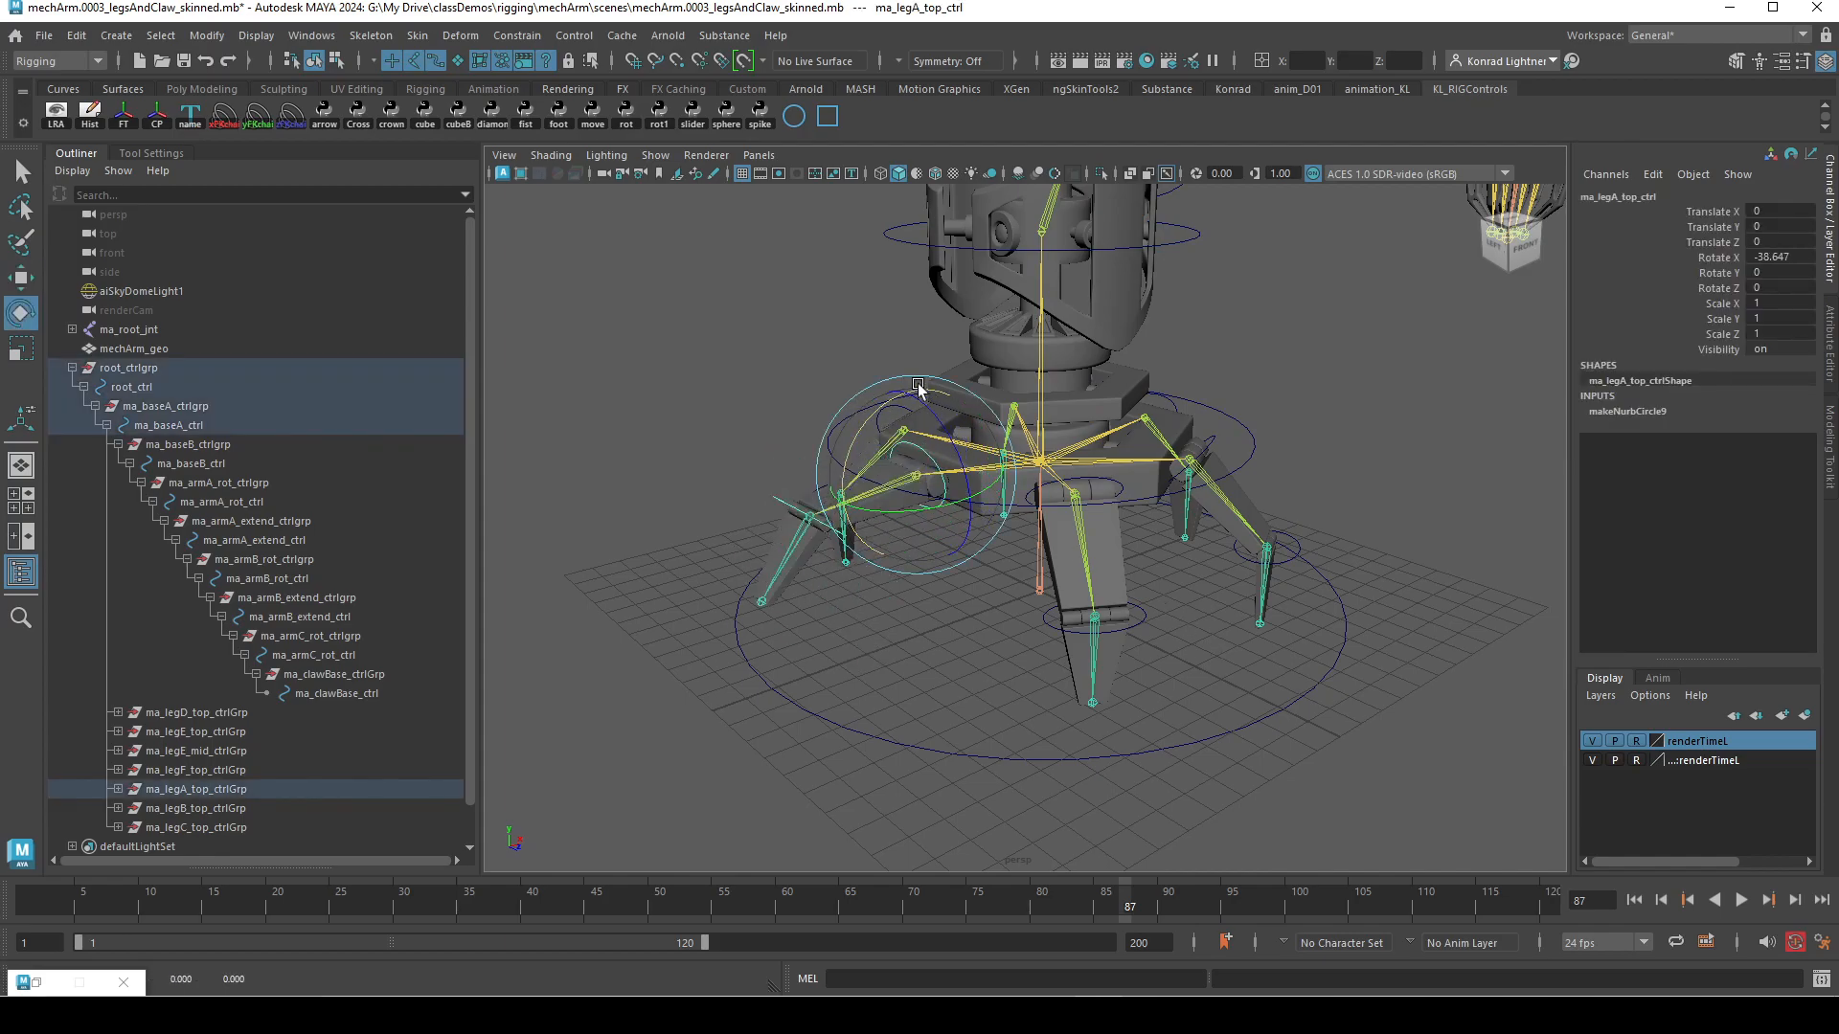
pyautogui.hotkey('ctrl', 'z')
pyautogui.click(1285, 328)
# - Test-move root_ctrl to check that the whole rig follows, undo the move and deselect
pyautogui.keyDown('alt'); pyautogui.moveTo(1285, 328); pyautogui.dragTo(862, 531, button='right'); pyautogui.keyUp('alt')
pyautogui.keyDown('alt'); pyautogui.moveTo(862, 531); pyautogui.dragTo(1165, 663); pyautogui.keyUp('alt')
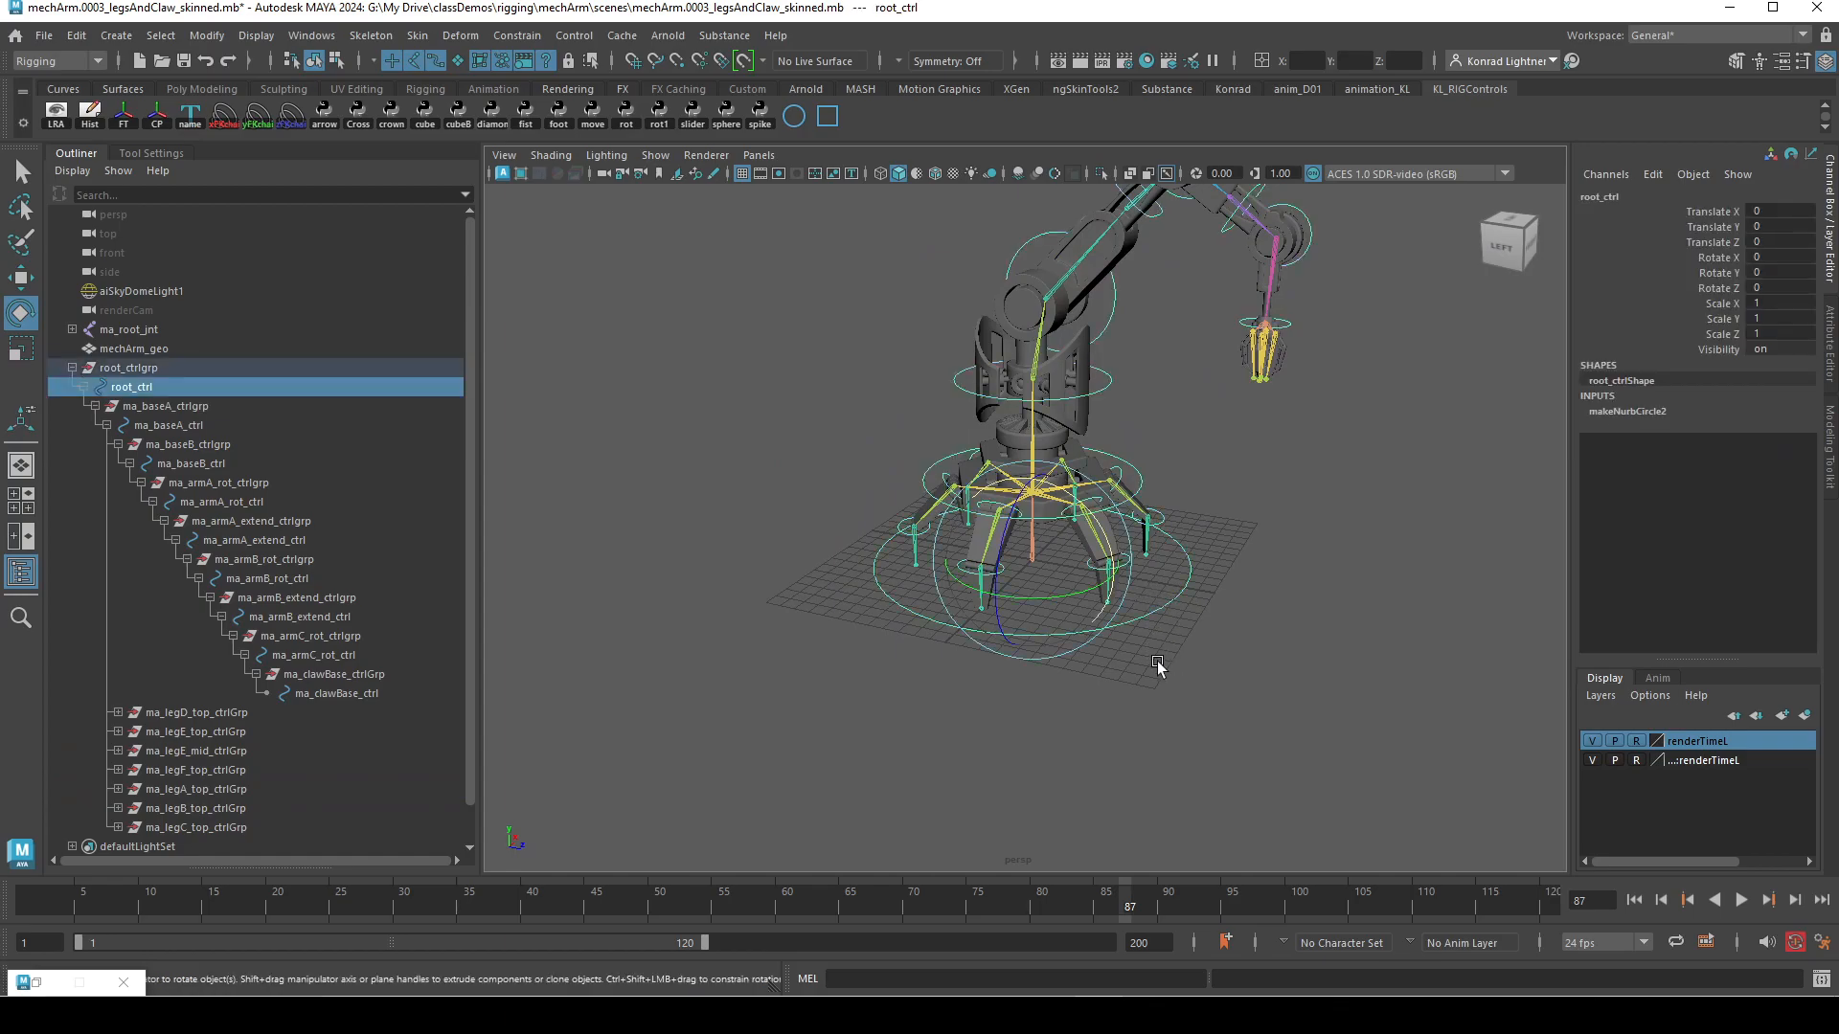
pyautogui.press('w')
pyautogui.moveTo(1085, 572); pyautogui.dragTo(788, 489)
pyautogui.hotkey('ctrl', 'z')
pyautogui.click(1334, 633)
# - Create a Y-axis FK control on ma_syringe_jnt at the claw tip, undoing the Z-axis version tried first
pyautogui.keyDown('alt'); pyautogui.moveTo(788, 488); pyautogui.dragTo(1330, 616, button='right'); pyautogui.keyUp('alt')
pyautogui.keyDown('alt'); pyautogui.moveTo(1006, 651); pyautogui.dragTo(1154, 628, button='right'); pyautogui.keyUp('alt')
pyautogui.keyDown('alt'); pyautogui.moveTo(1155, 627); pyautogui.dragTo(953, 677, button='middle'); pyautogui.keyUp('alt')
pyautogui.click(894, 667)
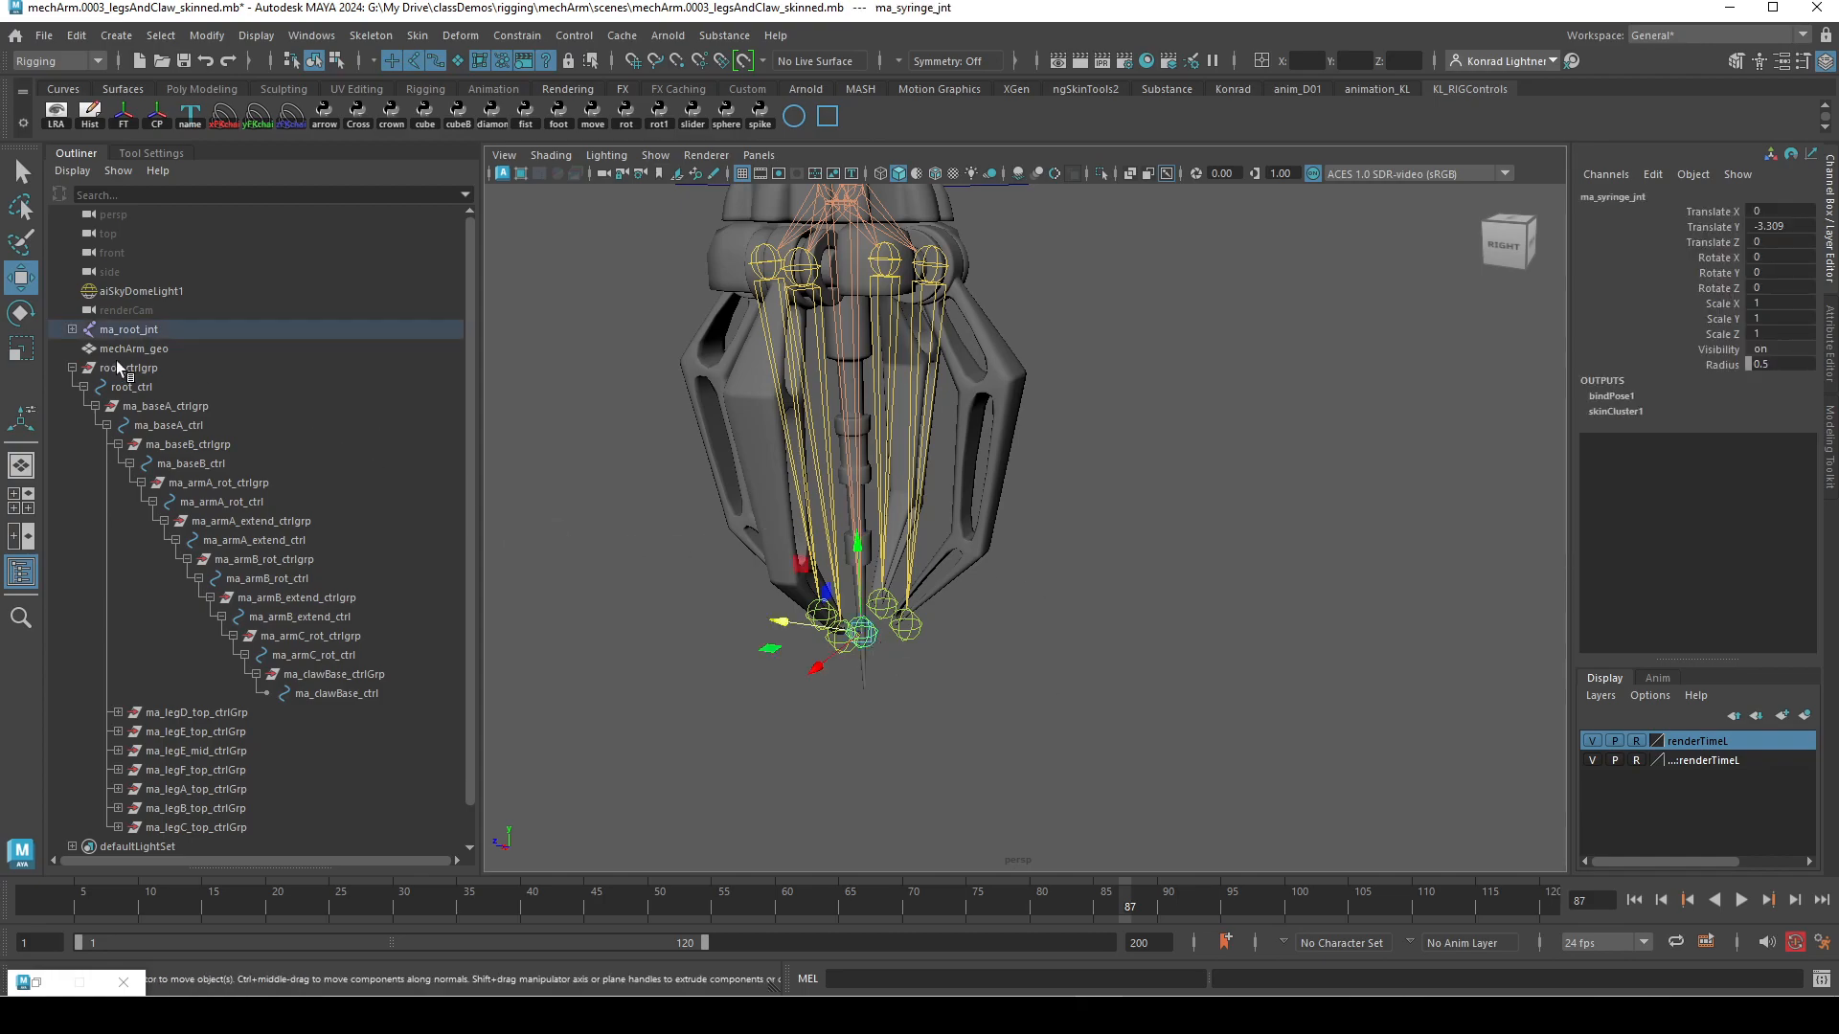
pyautogui.press('f')
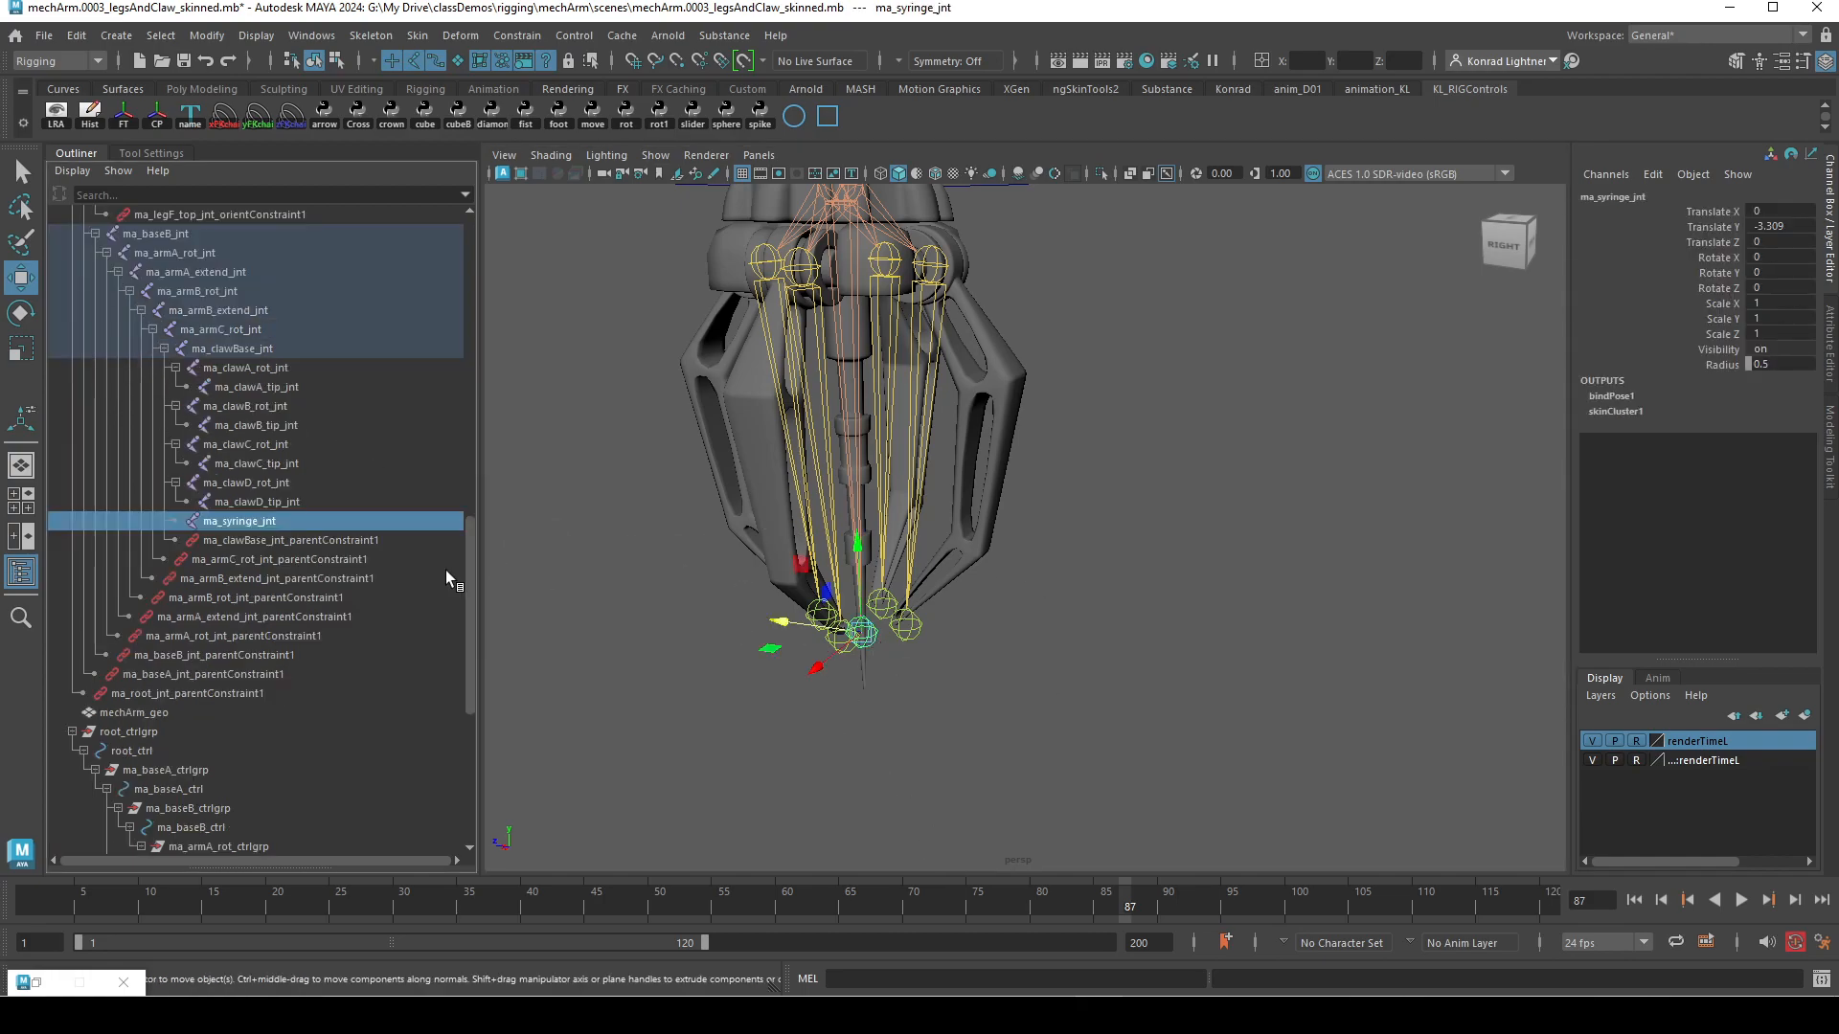
pyautogui.click(292, 116)
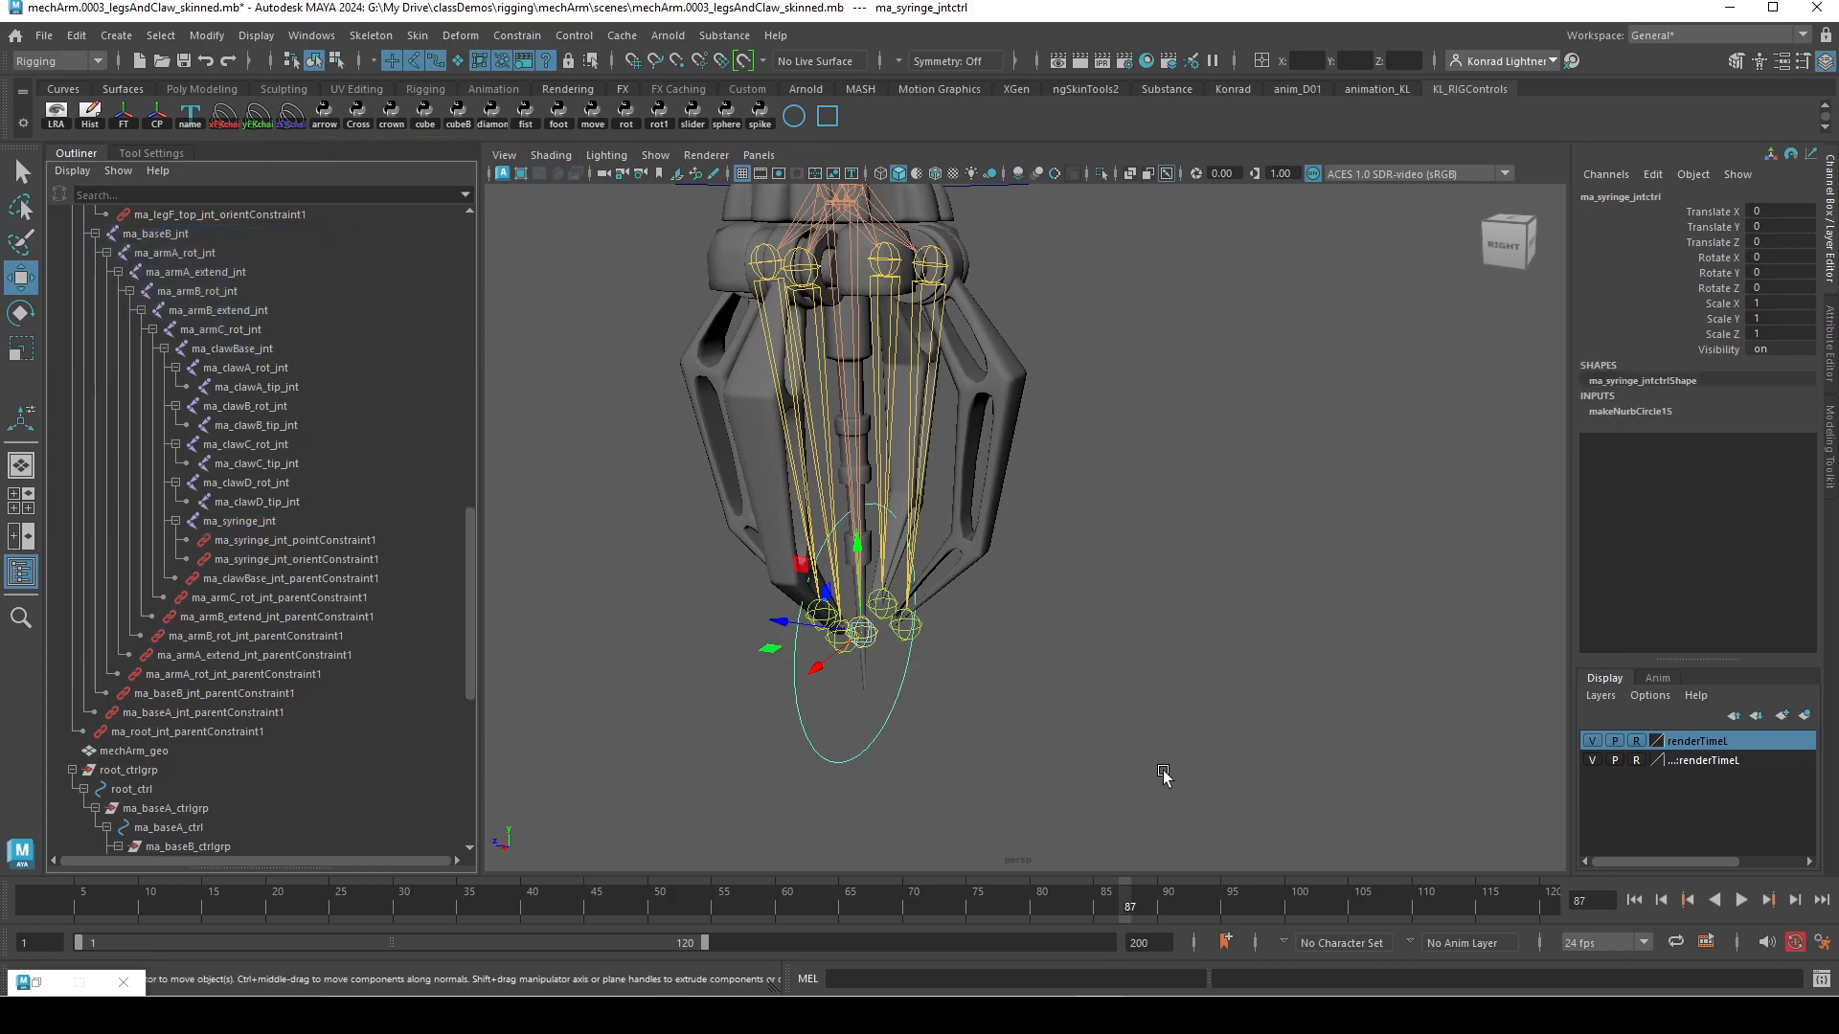
pyautogui.hotkey('ctrl', 'z')
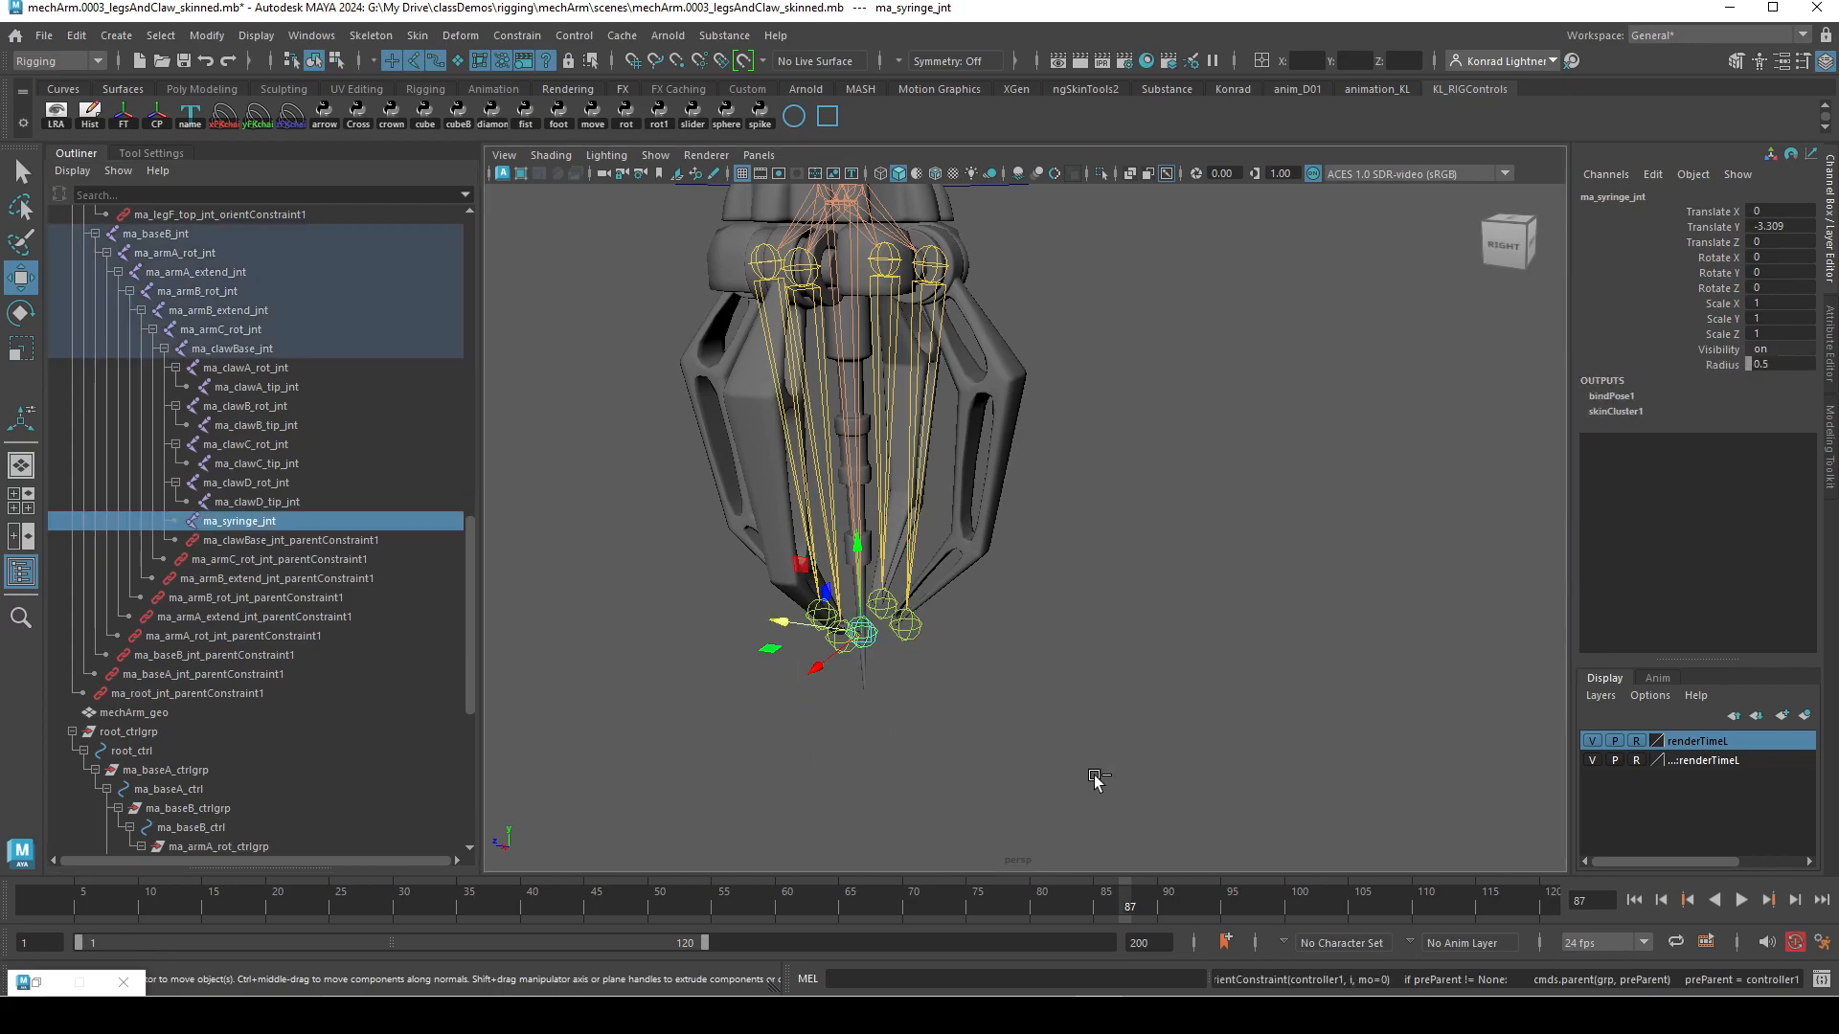
pyautogui.click(257, 117)
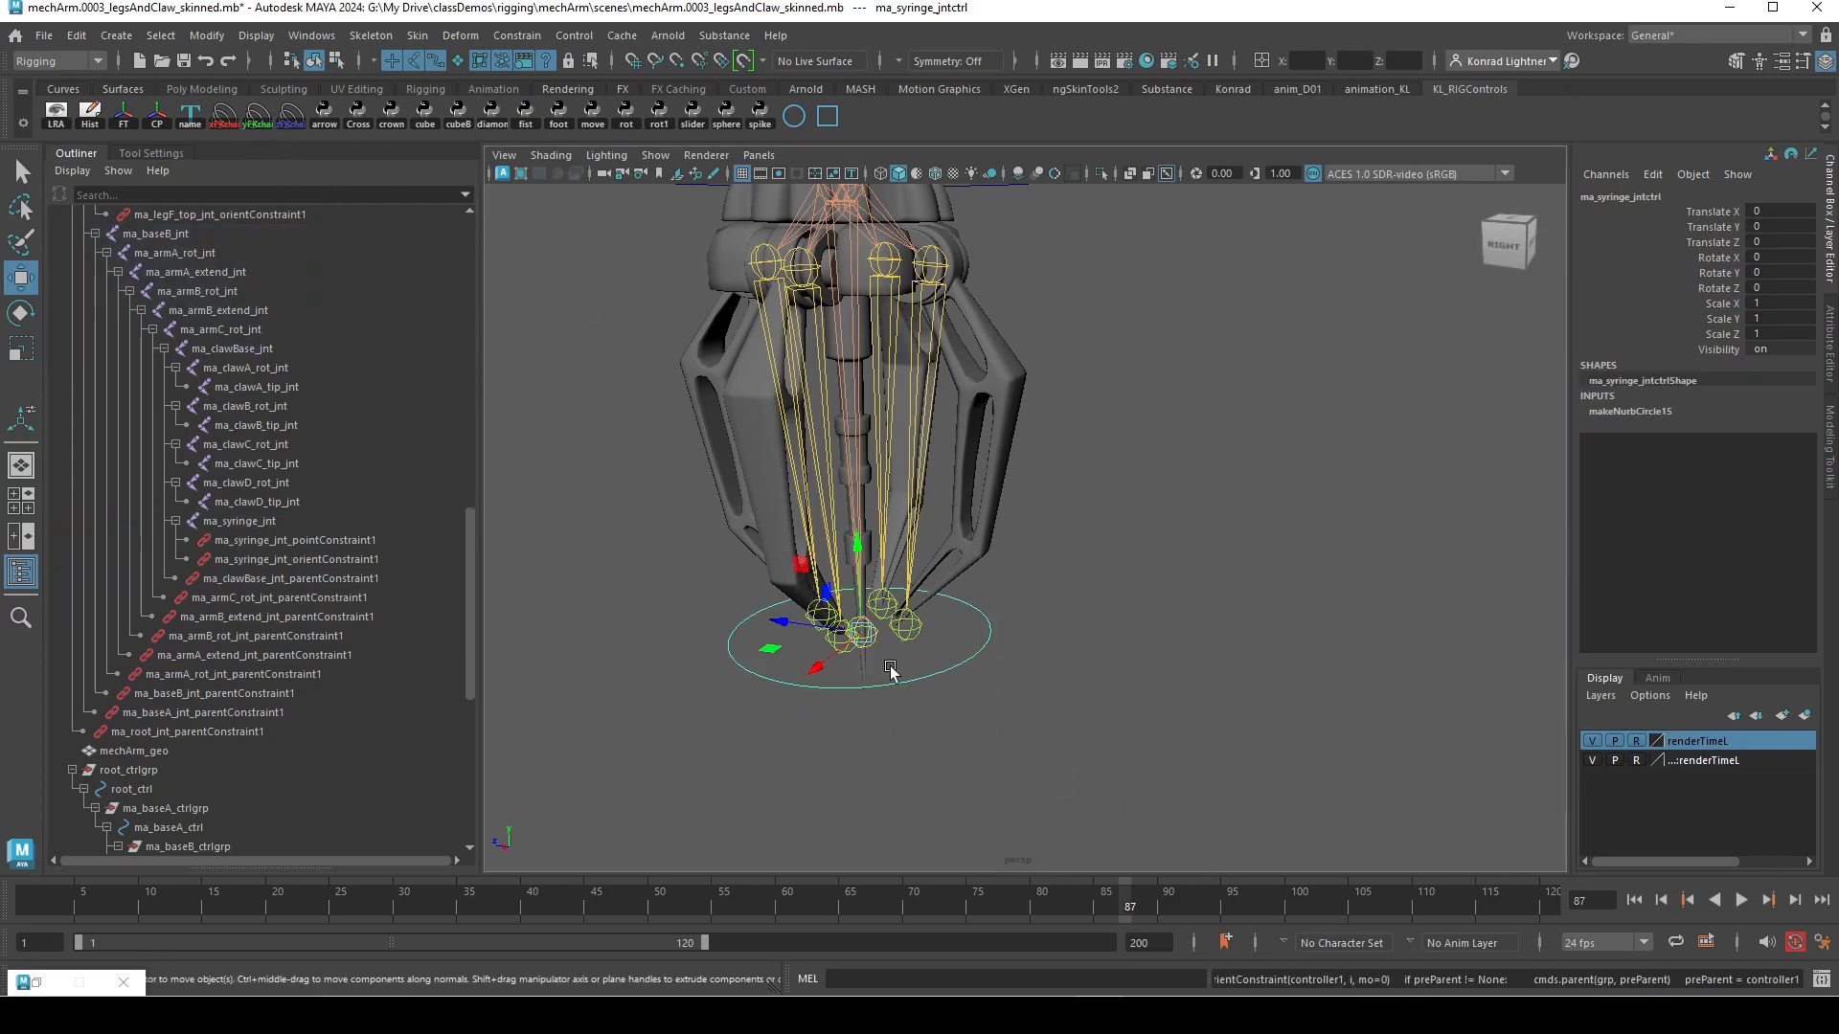
# - Switch the syringe control to vertex mode and move all its control vertices down below the claw tip
pyautogui.click(1090, 699)
pyautogui.click(969, 653)
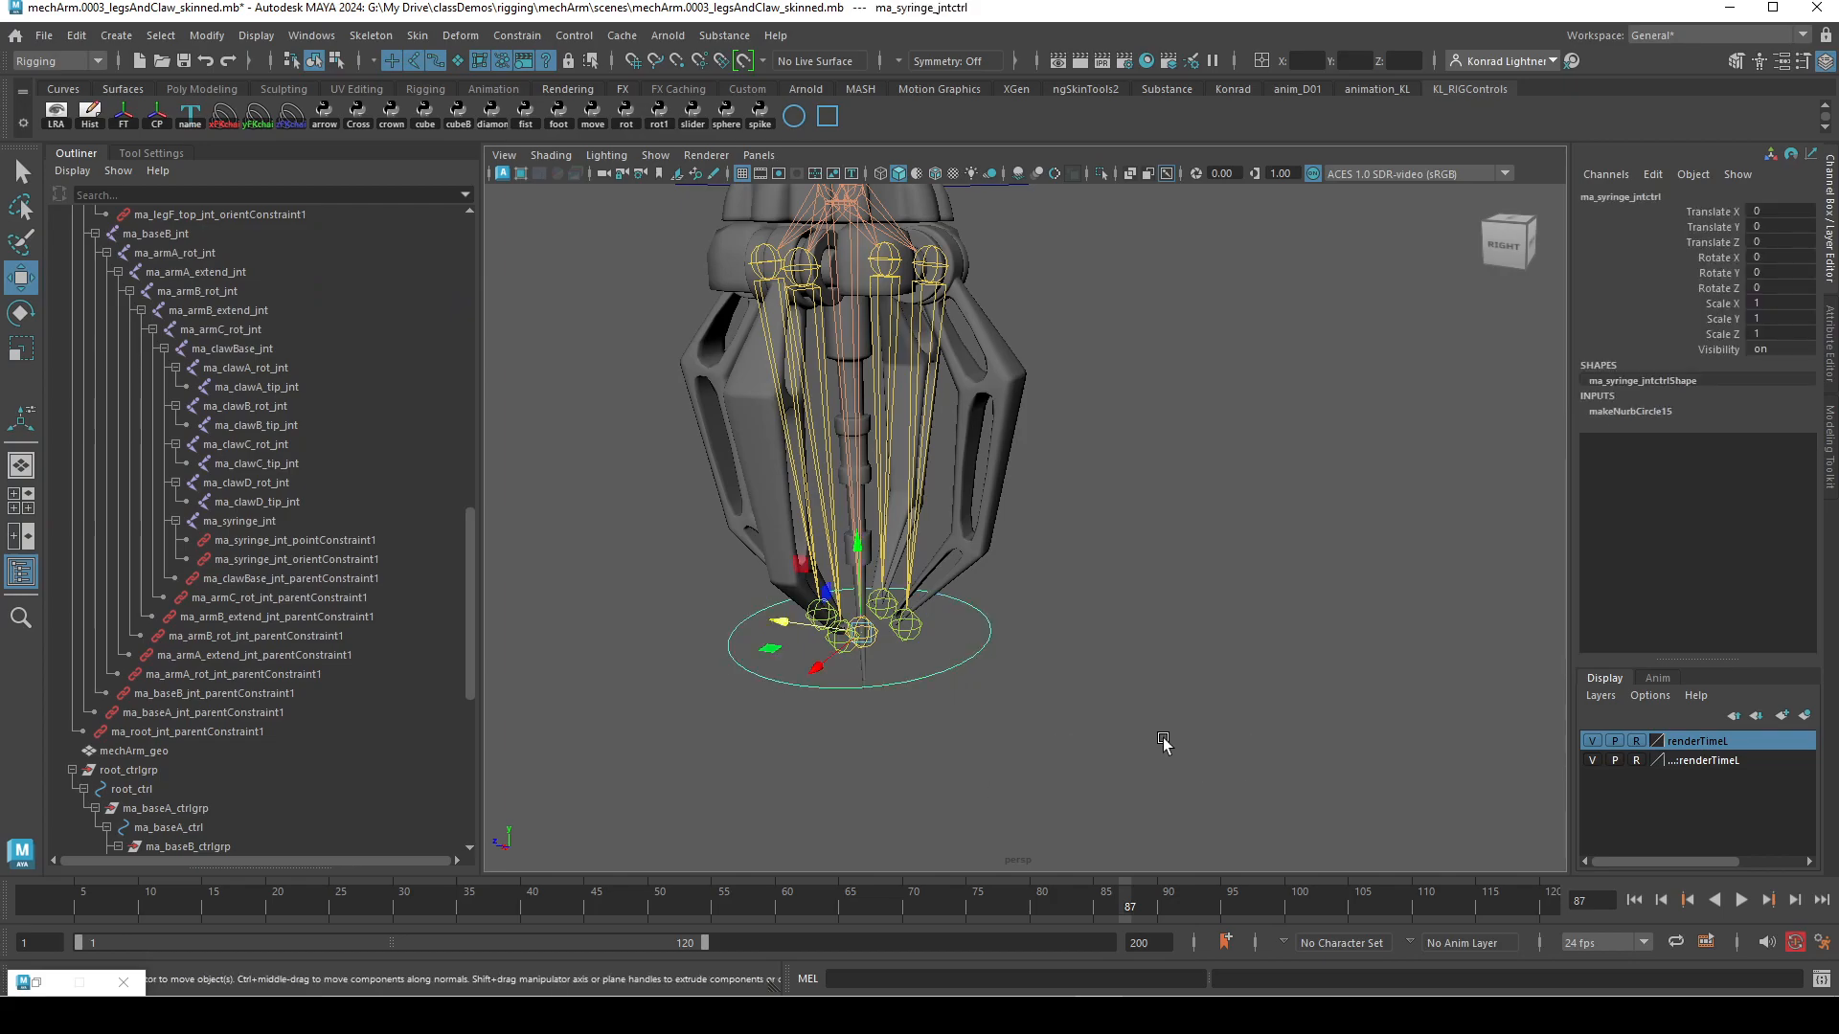
pyautogui.press('F8')
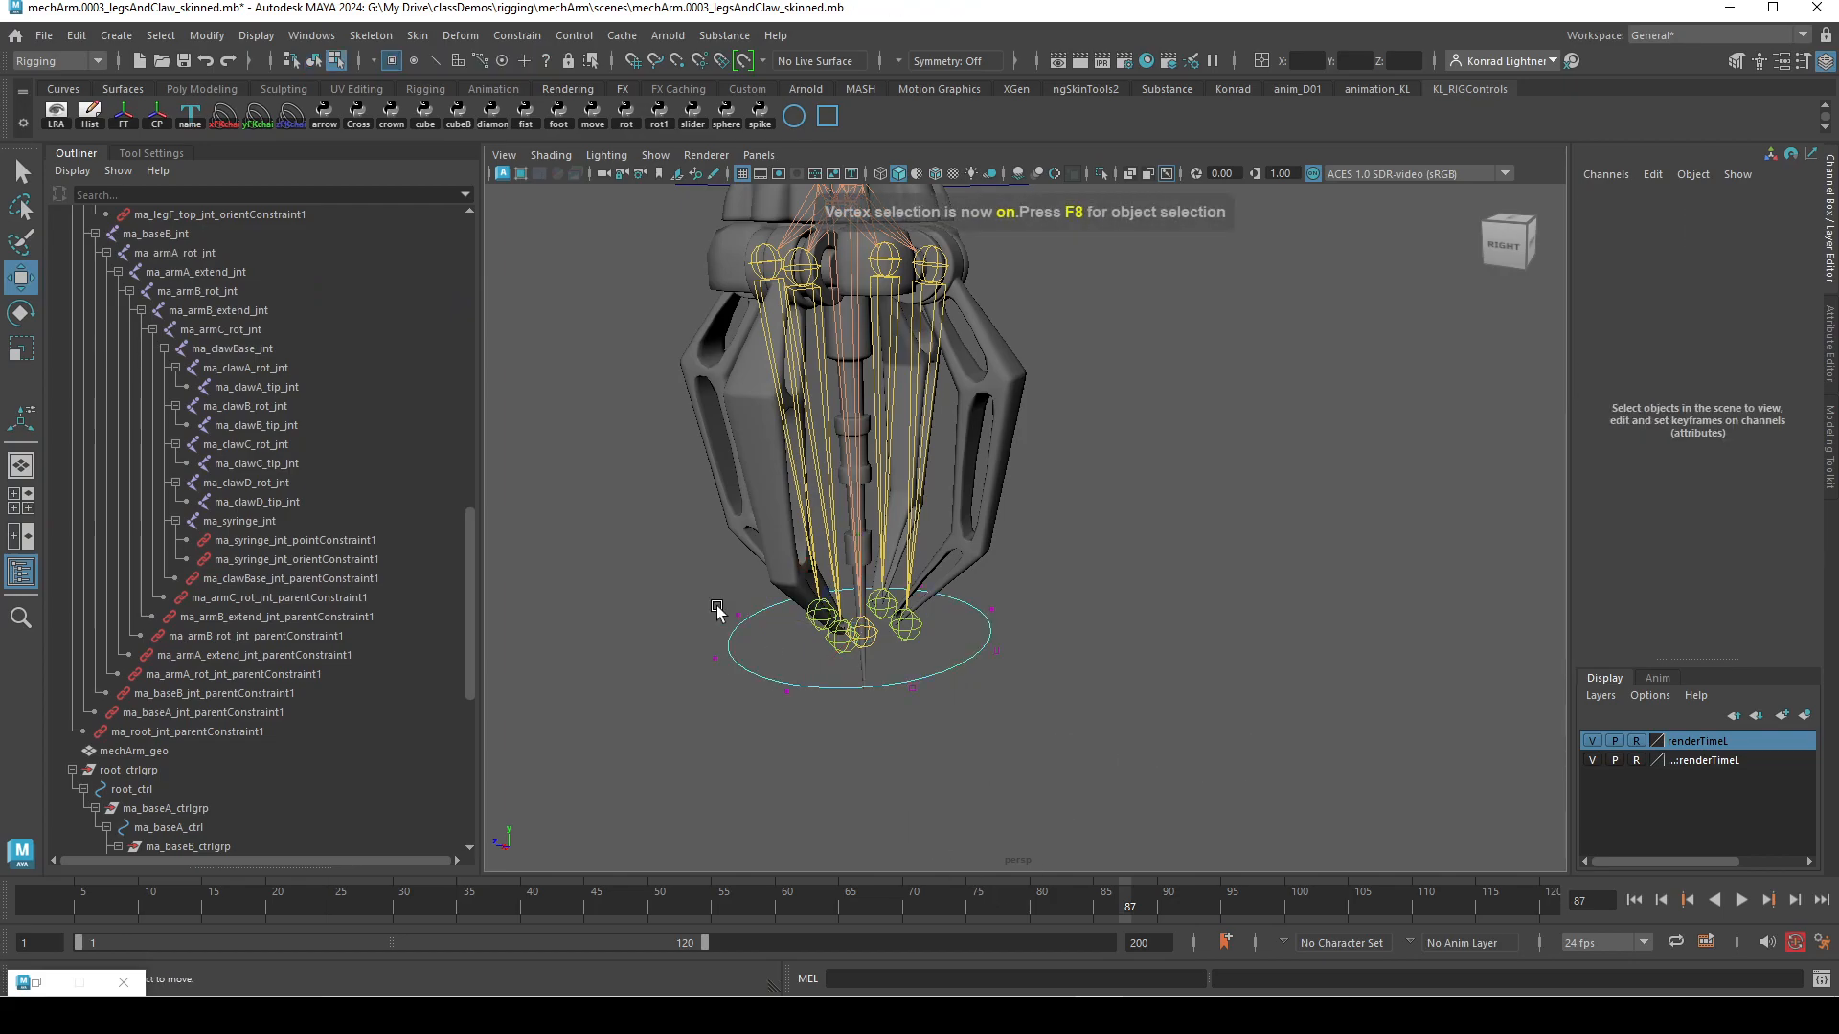
pyautogui.moveTo(527, 433); pyautogui.dragTo(1293, 830)
pyautogui.moveTo(852, 542); pyautogui.dragTo(890, 710)
# - Scale selected vertices on the syringe control's circle to reshape it into a pointed arrow outline
pyautogui.keyDown('alt'); pyautogui.moveTo(1112, 796); pyautogui.dragTo(852, 757, button='right'); pyautogui.keyUp('alt')
pyautogui.keyDown('alt'); pyautogui.moveTo(852, 757); pyautogui.dragTo(1088, 730); pyautogui.keyUp('alt')
pyautogui.keyDown('alt'); pyautogui.moveTo(1088, 731); pyautogui.dragTo(762, 656, button='middle'); pyautogui.keyUp('alt')
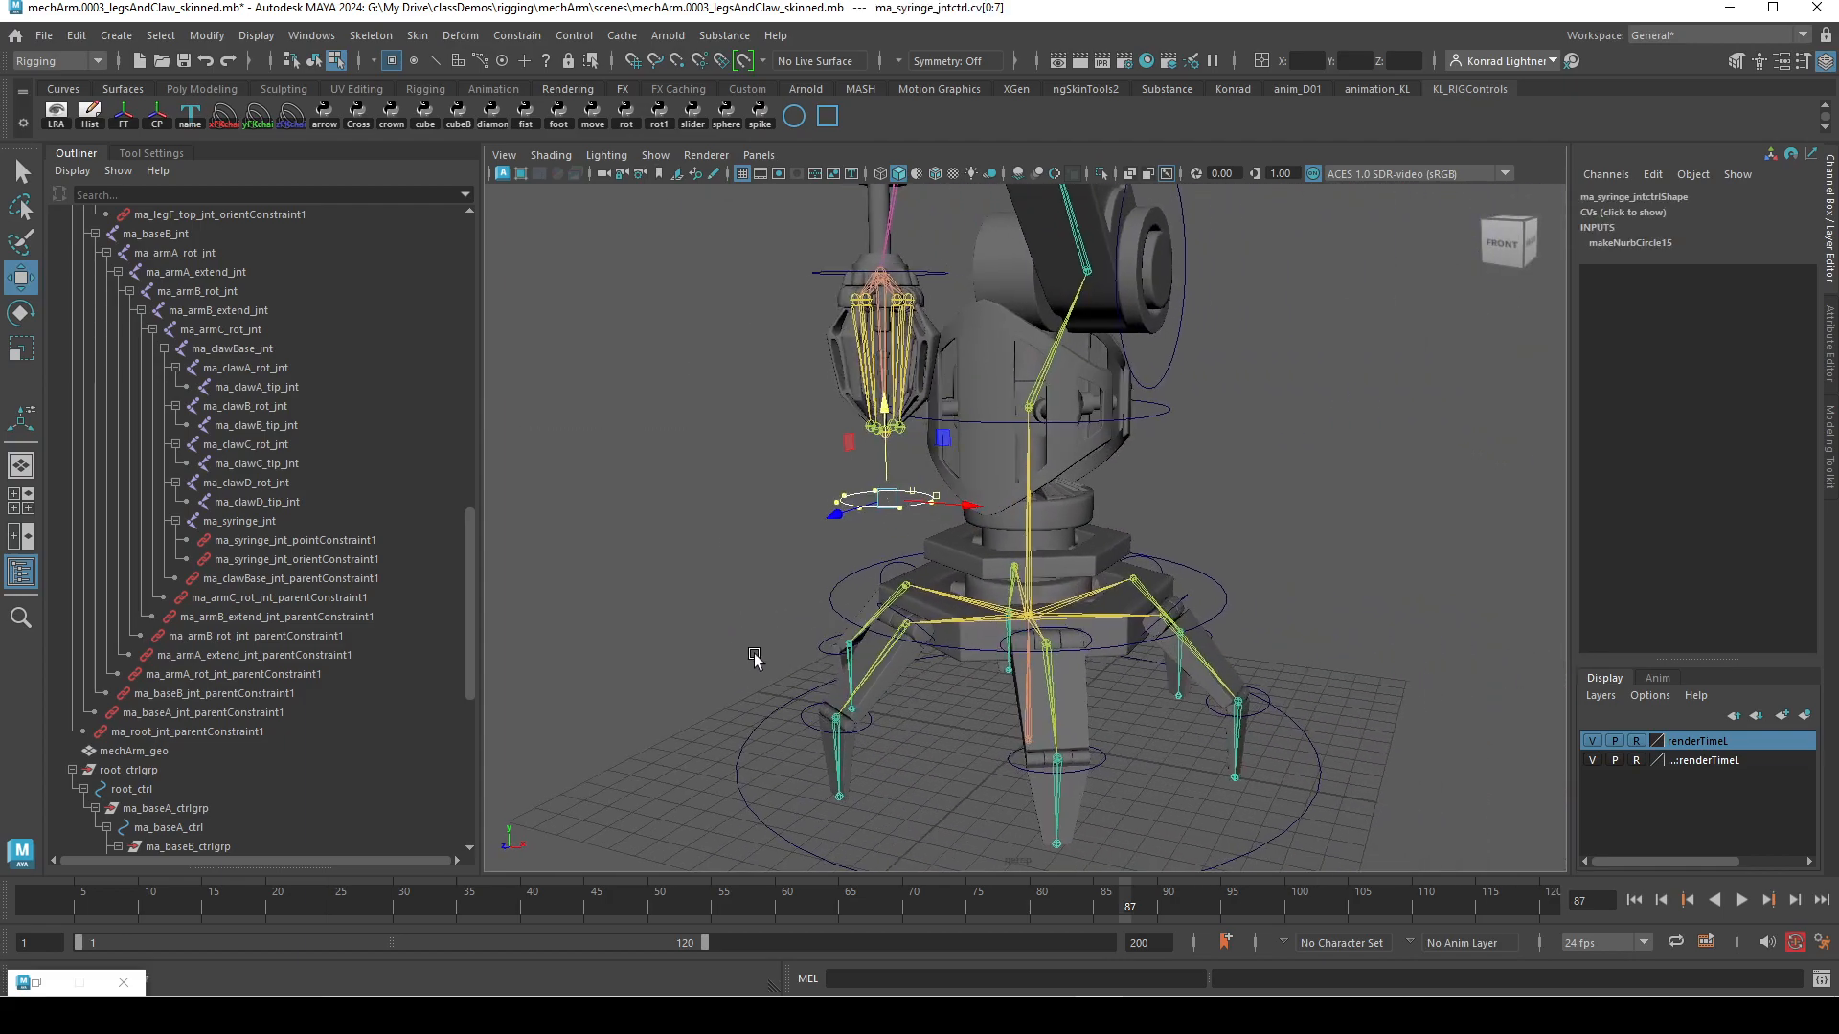
pyautogui.keyDown('alt'); pyautogui.moveTo(762, 656); pyautogui.dragTo(952, 635, button='right'); pyautogui.keyUp('alt')
pyautogui.keyDown('alt'); pyautogui.moveTo(953, 634); pyautogui.dragTo(722, 655); pyautogui.keyUp('alt')
pyautogui.keyDown('alt'); pyautogui.moveTo(722, 655); pyautogui.dragTo(902, 705, button='middle'); pyautogui.keyUp('alt')
pyautogui.keyDown('alt'); pyautogui.moveTo(923, 611); pyautogui.dragTo(796, 621); pyautogui.keyUp('alt')
pyautogui.moveTo(721, 406); pyautogui.dragTo(867, 663)
pyautogui.press('e')
pyautogui.press('r')
pyautogui.moveTo(709, 545)
pyautogui.mouseDown()
pyautogui.moveTo(857, 542)
pyautogui.moveTo(808, 581)
pyautogui.moveTo(801, 541)
pyautogui.mouseUp()
pyautogui.moveTo(944, 472)
pyautogui.mouseDown()
pyautogui.moveTo(1012, 501)
pyautogui.moveTo(710, 544)
pyautogui.moveTo(789, 534)
pyautogui.mouseUp()
# - Narrow the arrow shape by scaling all its control vertices, and reselect the syringe control in object mode
pyautogui.press('w')
pyautogui.moveTo(676, 427); pyautogui.dragTo(1165, 731)
pyautogui.press('r')
pyautogui.moveTo(922, 580); pyautogui.dragTo(895, 533)
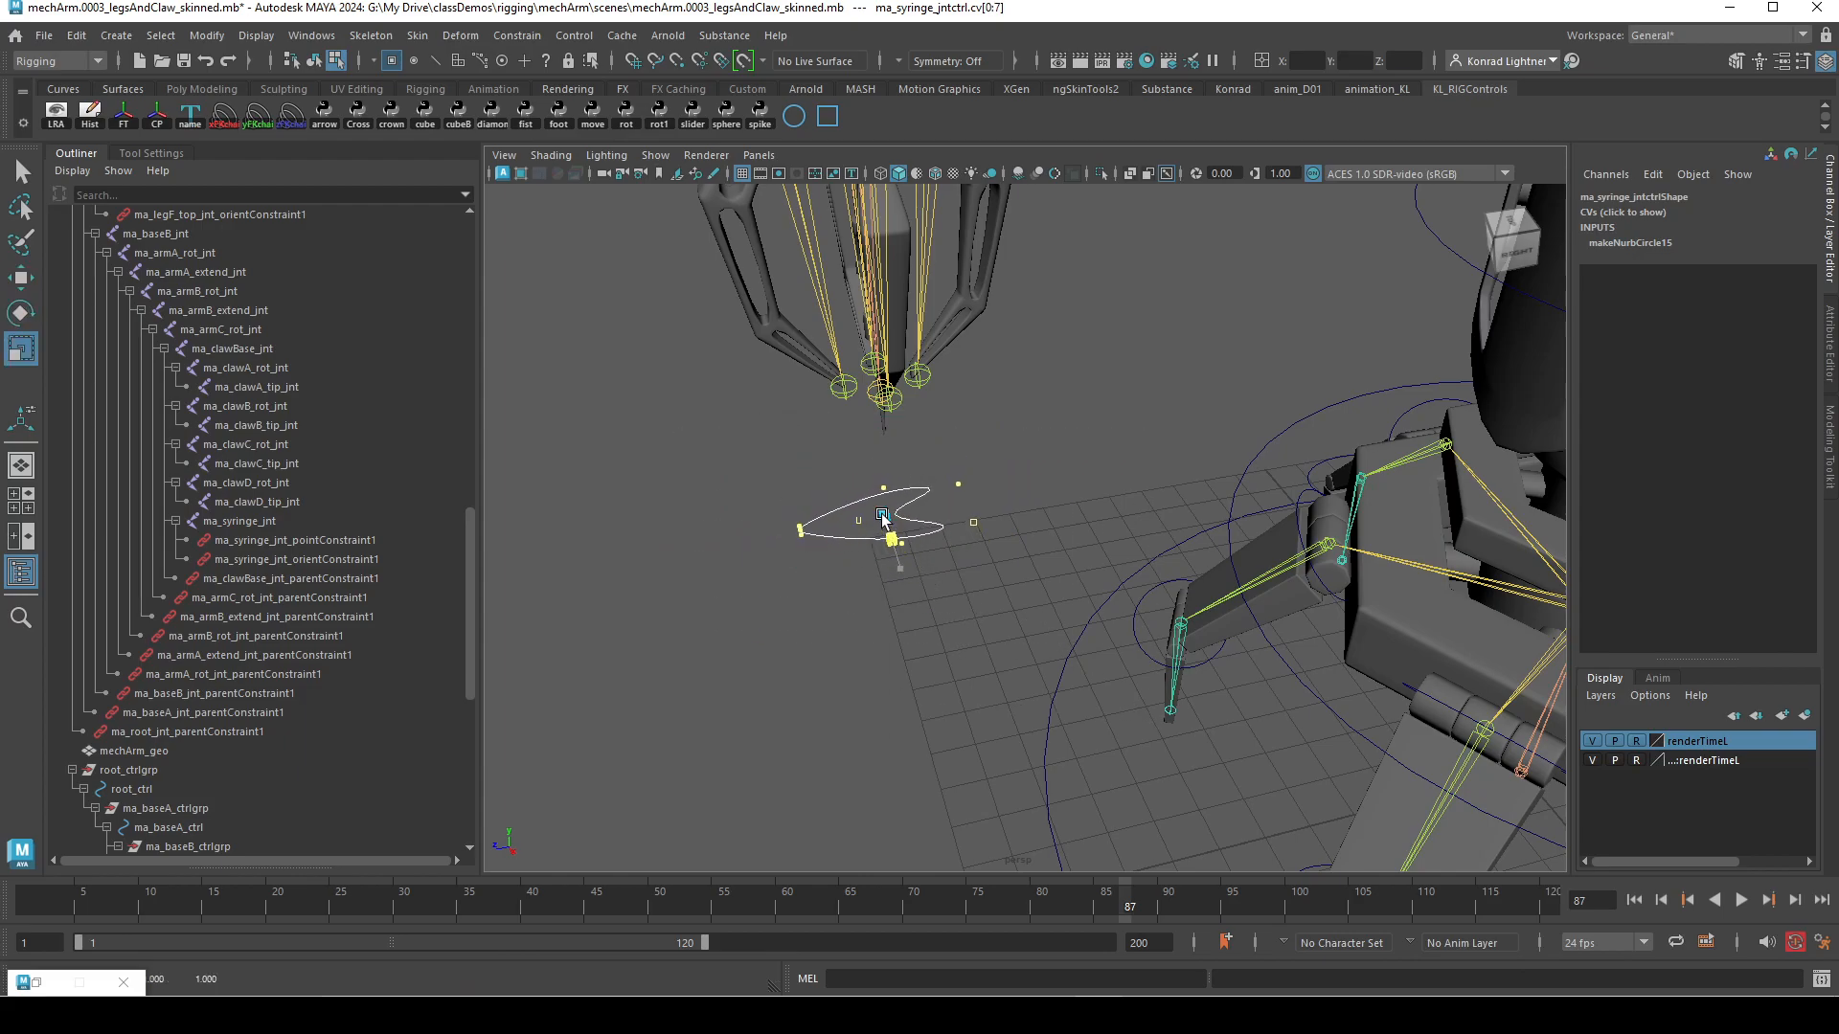
pyautogui.click(926, 511)
pyautogui.moveTo(920, 496); pyautogui.dragTo(964, 463, button='right')
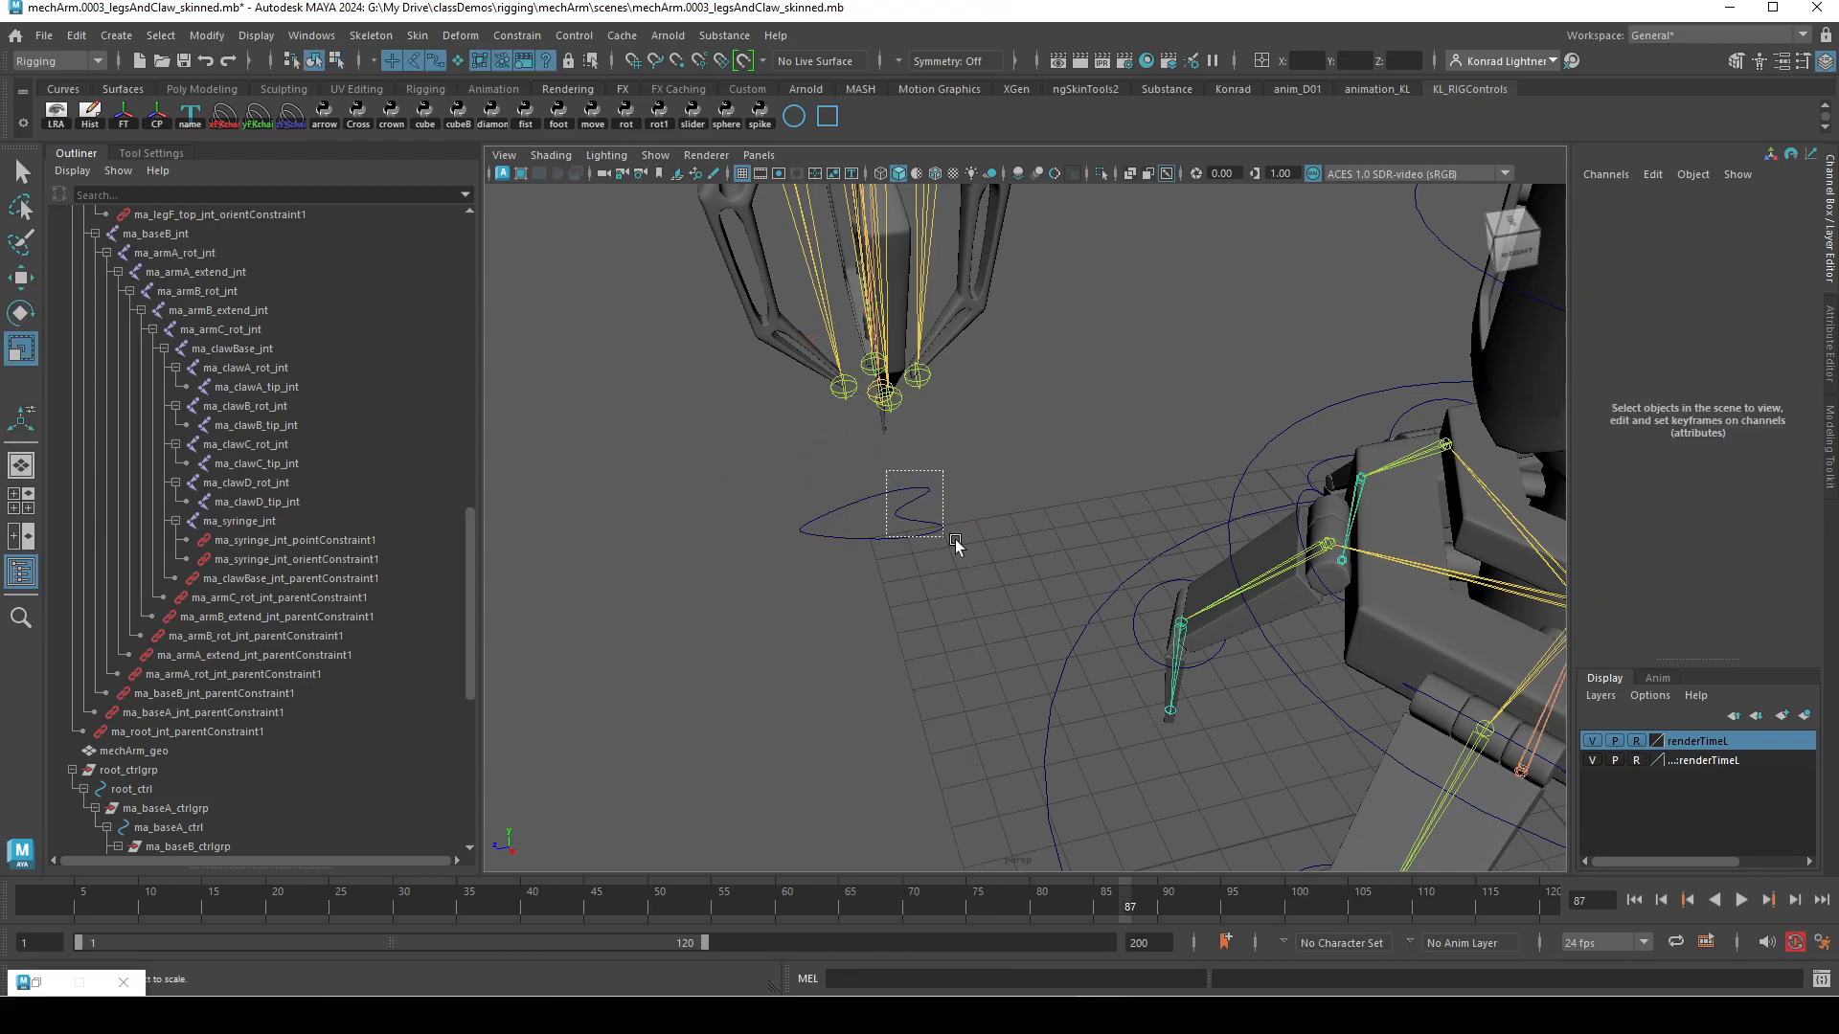
pyautogui.press('e')
pyautogui.press('w')
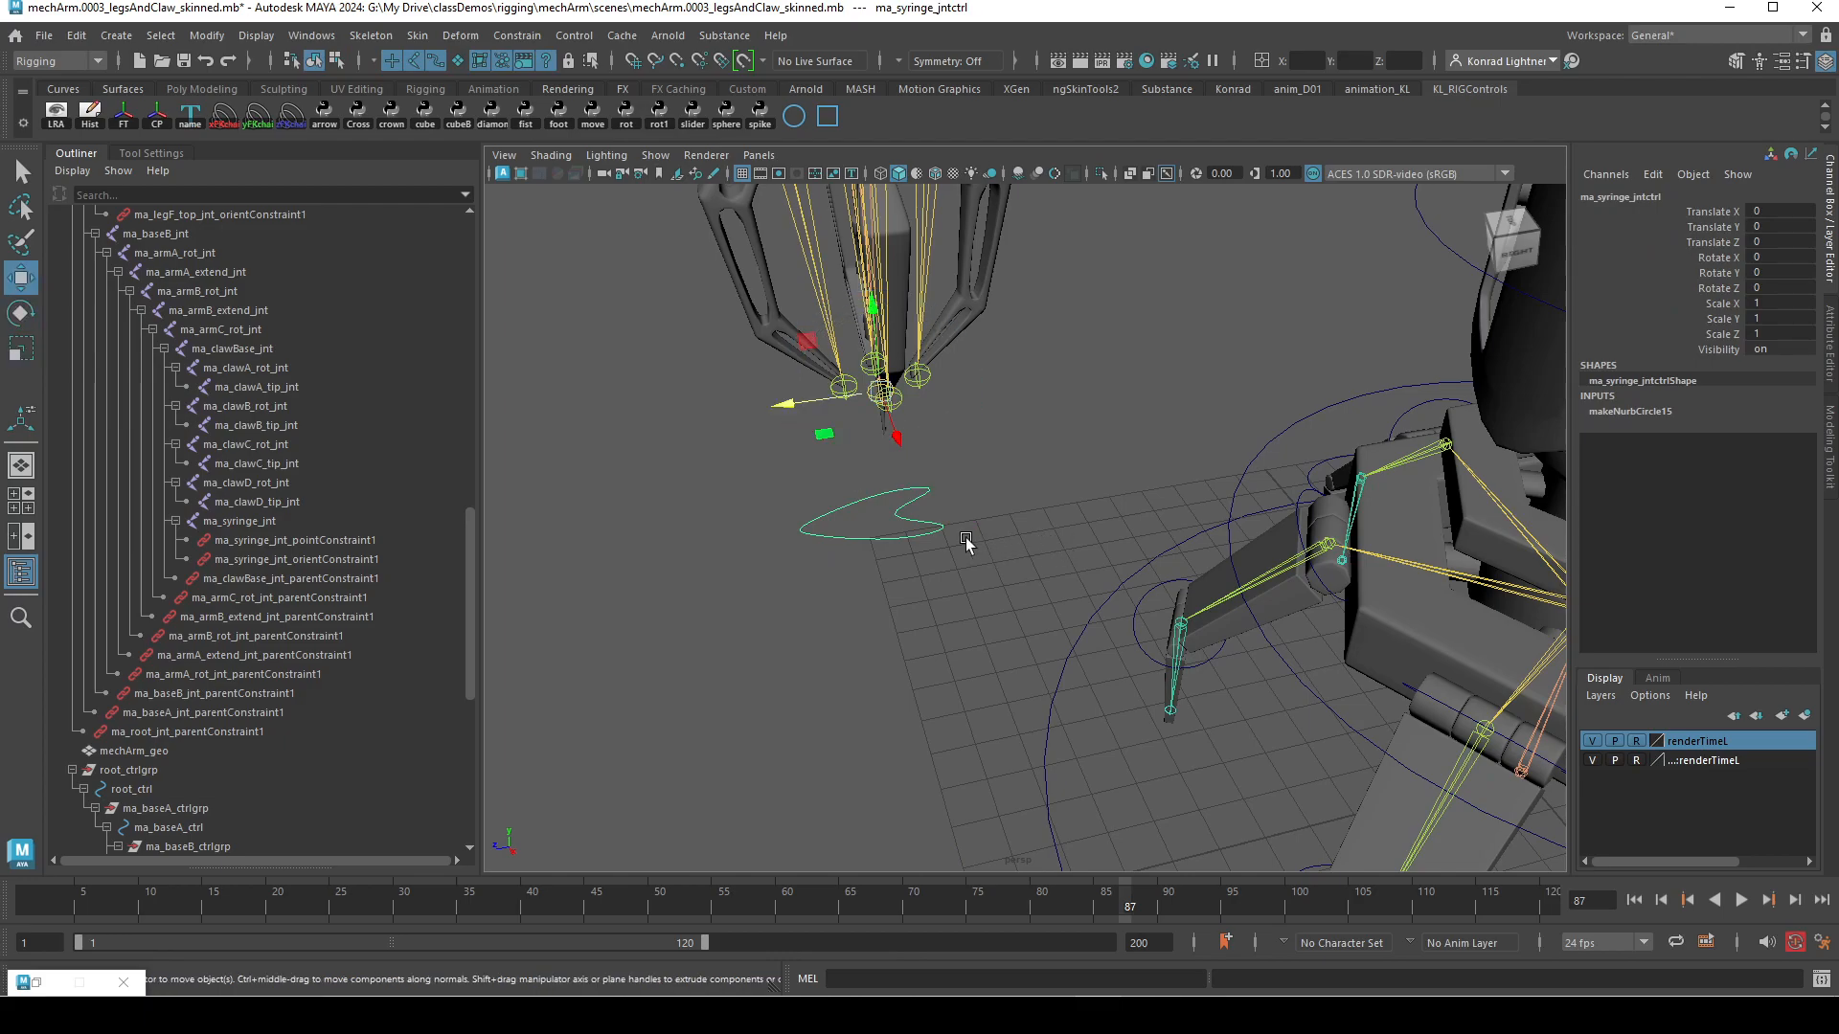
# - Rotate all control vertices of the syringe control so the arrow stands vertically with its point facing down
pyautogui.press('F8')
pyautogui.moveTo(676, 424); pyautogui.dragTo(1028, 637)
pyautogui.press('e')
pyautogui.moveTo(970, 551); pyautogui.dragTo(927, 505)
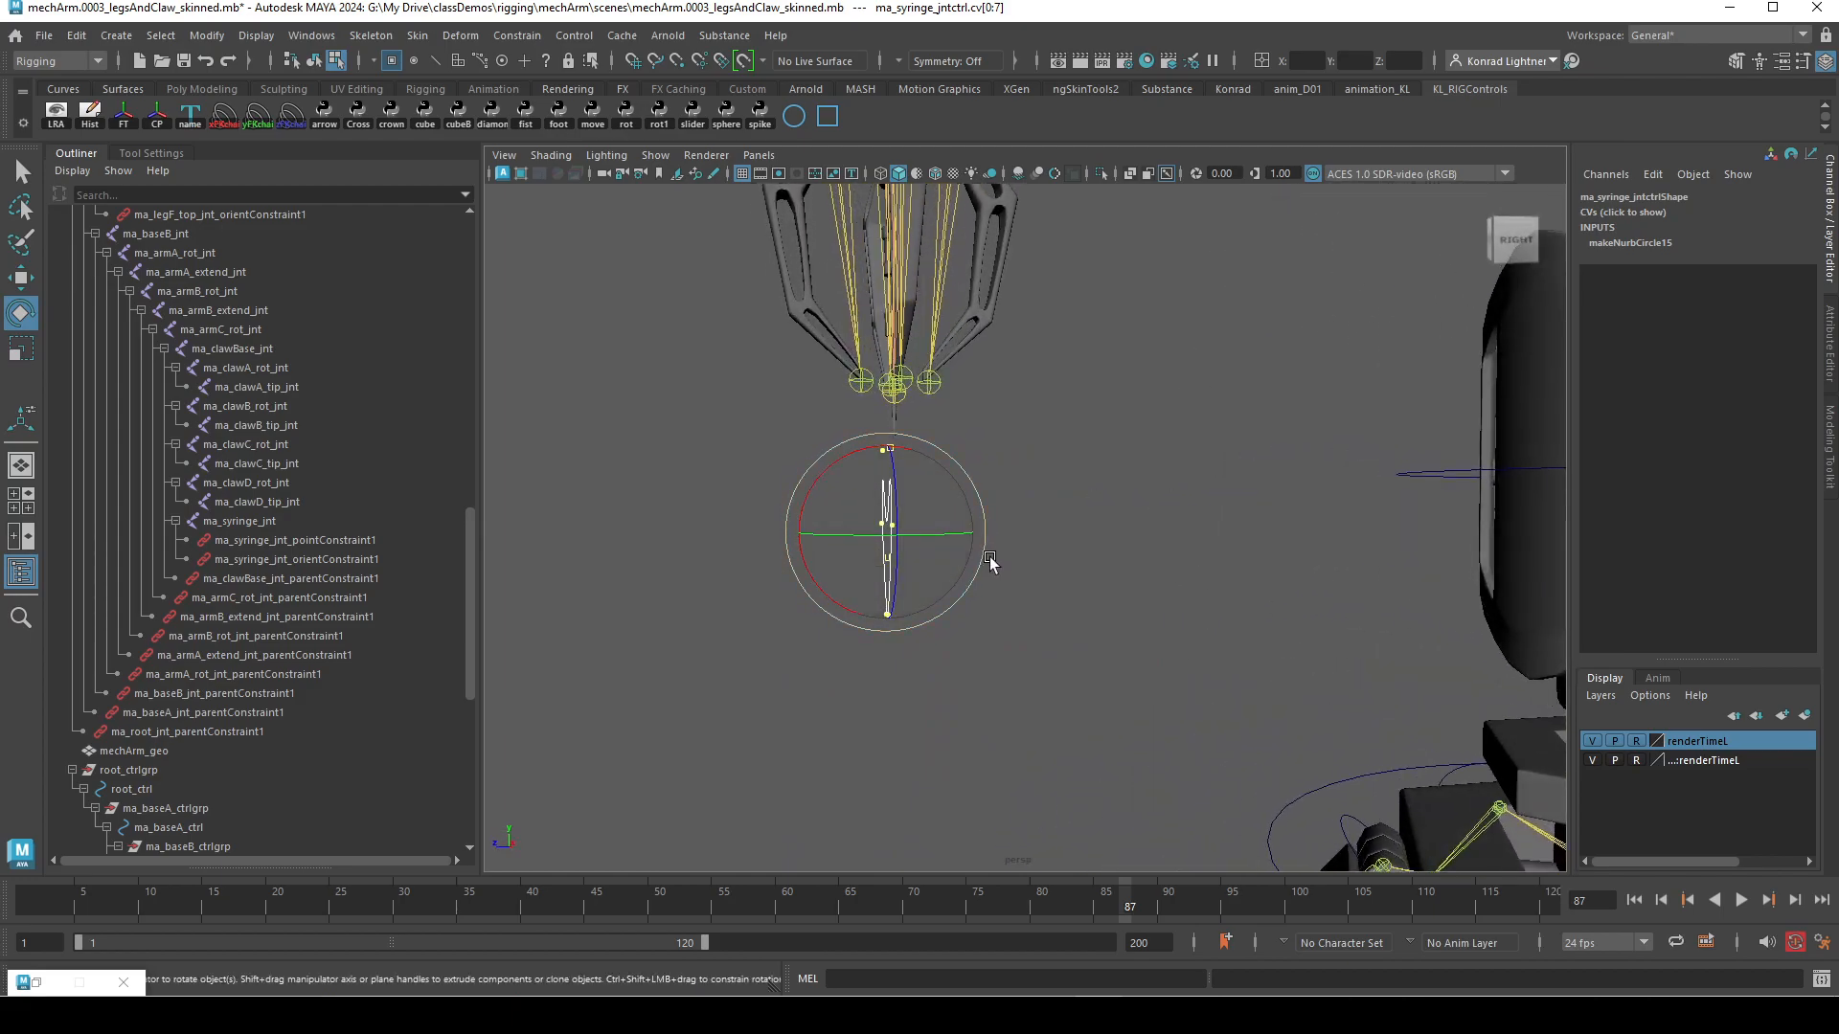
pyautogui.press('w')
pyautogui.hotkey('ctrl', 'z')
pyautogui.press('w')
pyautogui.moveTo(1029, 510); pyautogui.dragTo(1102, 542)
pyautogui.press('e')
pyautogui.moveTo(818, 477); pyautogui.dragTo(792, 594)
# - Move the arrow's vertices up to sit just beneath the claw tip and return to object mode
pyautogui.moveTo(985, 579)
pyautogui.keyDown('alt'); pyautogui.mouseDown()
pyautogui.moveTo(975, 607)
pyautogui.moveTo(969, 580)
pyautogui.mouseUp(); pyautogui.keyUp('alt')
pyautogui.press('w')
pyautogui.moveTo(891, 438); pyautogui.dragTo(888, 371)
pyautogui.moveTo(797, 459); pyautogui.dragTo(801, 457)
pyautogui.keyDown('alt'); pyautogui.moveTo(979, 592); pyautogui.dragTo(1249, 613); pyautogui.keyUp('alt')
pyautogui.click(1250, 613)
pyautogui.moveTo(1030, 443); pyautogui.dragTo(1117, 422, button='right')
# - Test-move the reshaped syringe control, undo the move and clear the selection
pyautogui.moveTo(1006, 307); pyautogui.dragTo(998, 364)
pyautogui.hotkey('ctrl', 'z')
pyautogui.click(1196, 588)
# - Create a Z-axis FK control on ma_clawA_rot_jnt and expand its new control group in the Outliner
pyautogui.scroll(-1, 1052, 596)
pyautogui.keyDown('alt'); pyautogui.moveTo(1051, 595); pyautogui.dragTo(973, 566); pyautogui.keyUp('alt')
pyautogui.keyDown('alt'); pyautogui.moveTo(973, 566); pyautogui.dragTo(1005, 377, button='right'); pyautogui.keyUp('alt')
pyautogui.keyDown('alt'); pyautogui.moveTo(1006, 377); pyautogui.dragTo(1038, 518, button='middle'); pyautogui.keyUp('alt')
pyautogui.keyDown('alt'); pyautogui.moveTo(1039, 518); pyautogui.dragTo(1054, 525, button='right'); pyautogui.keyUp('alt')
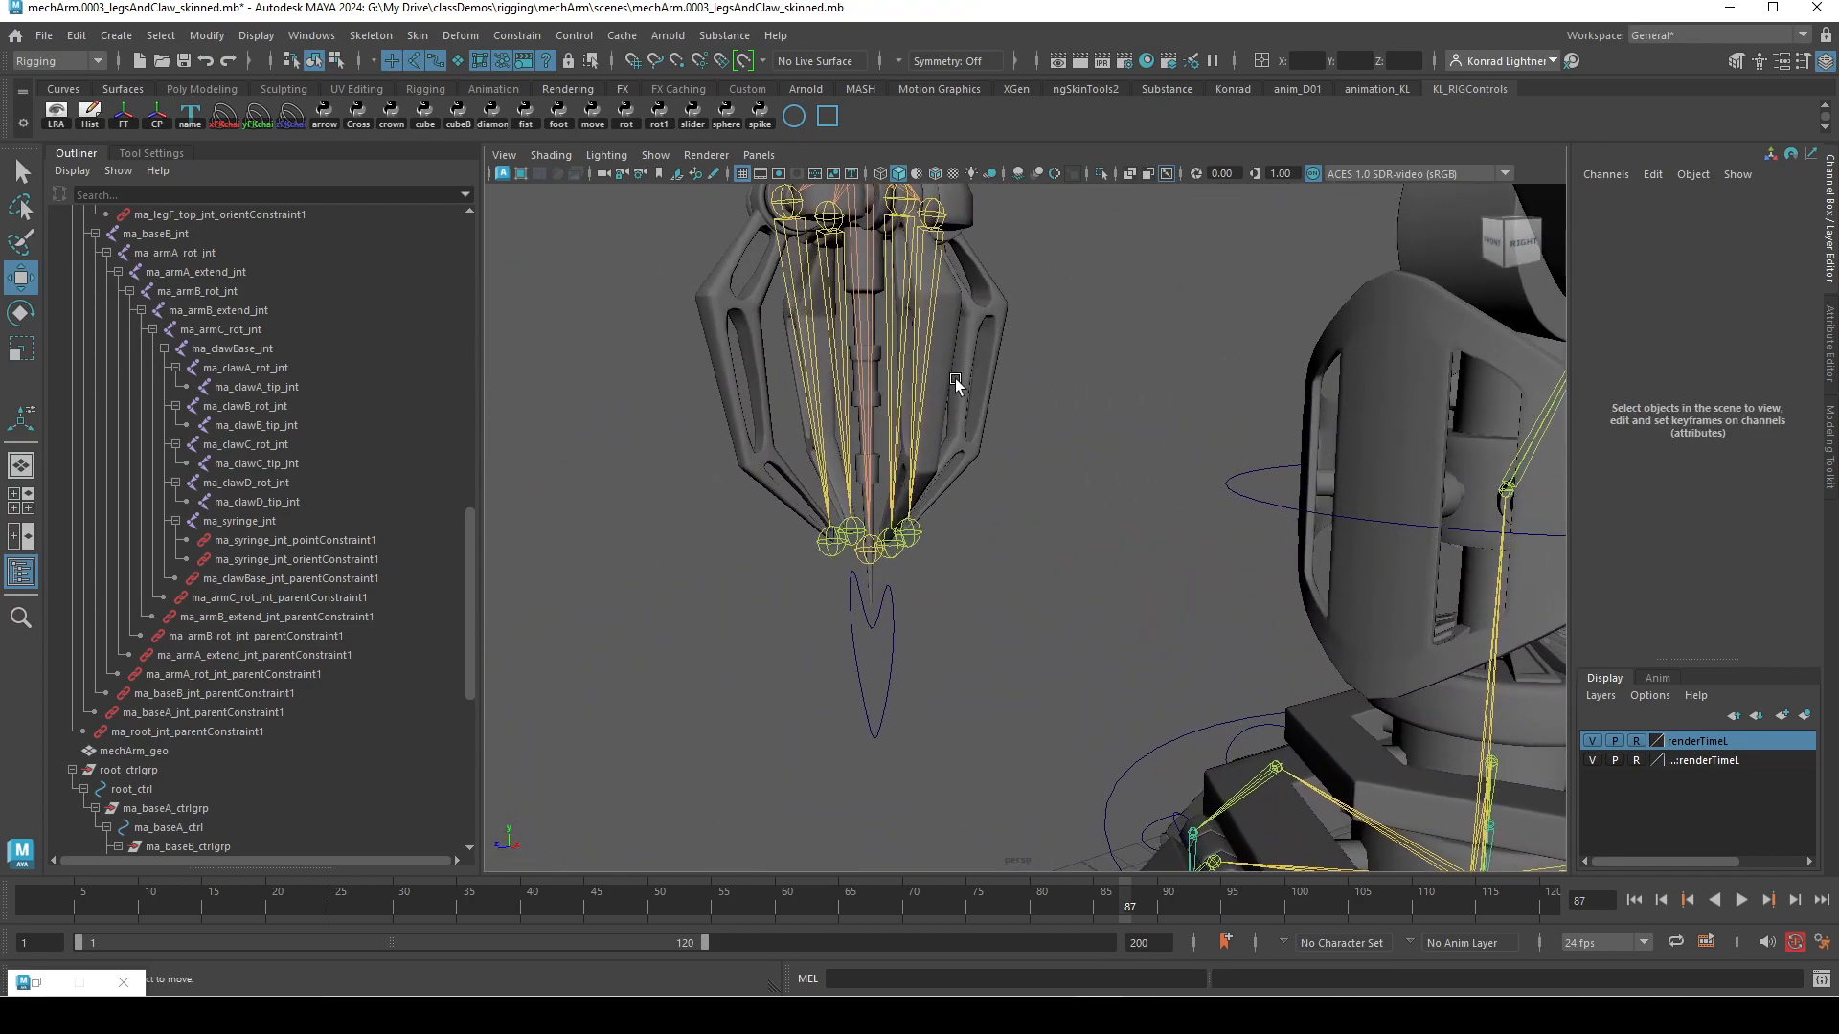
pyautogui.keyDown('alt'); pyautogui.moveTo(956, 383); pyautogui.dragTo(1099, 417); pyautogui.keyUp('alt')
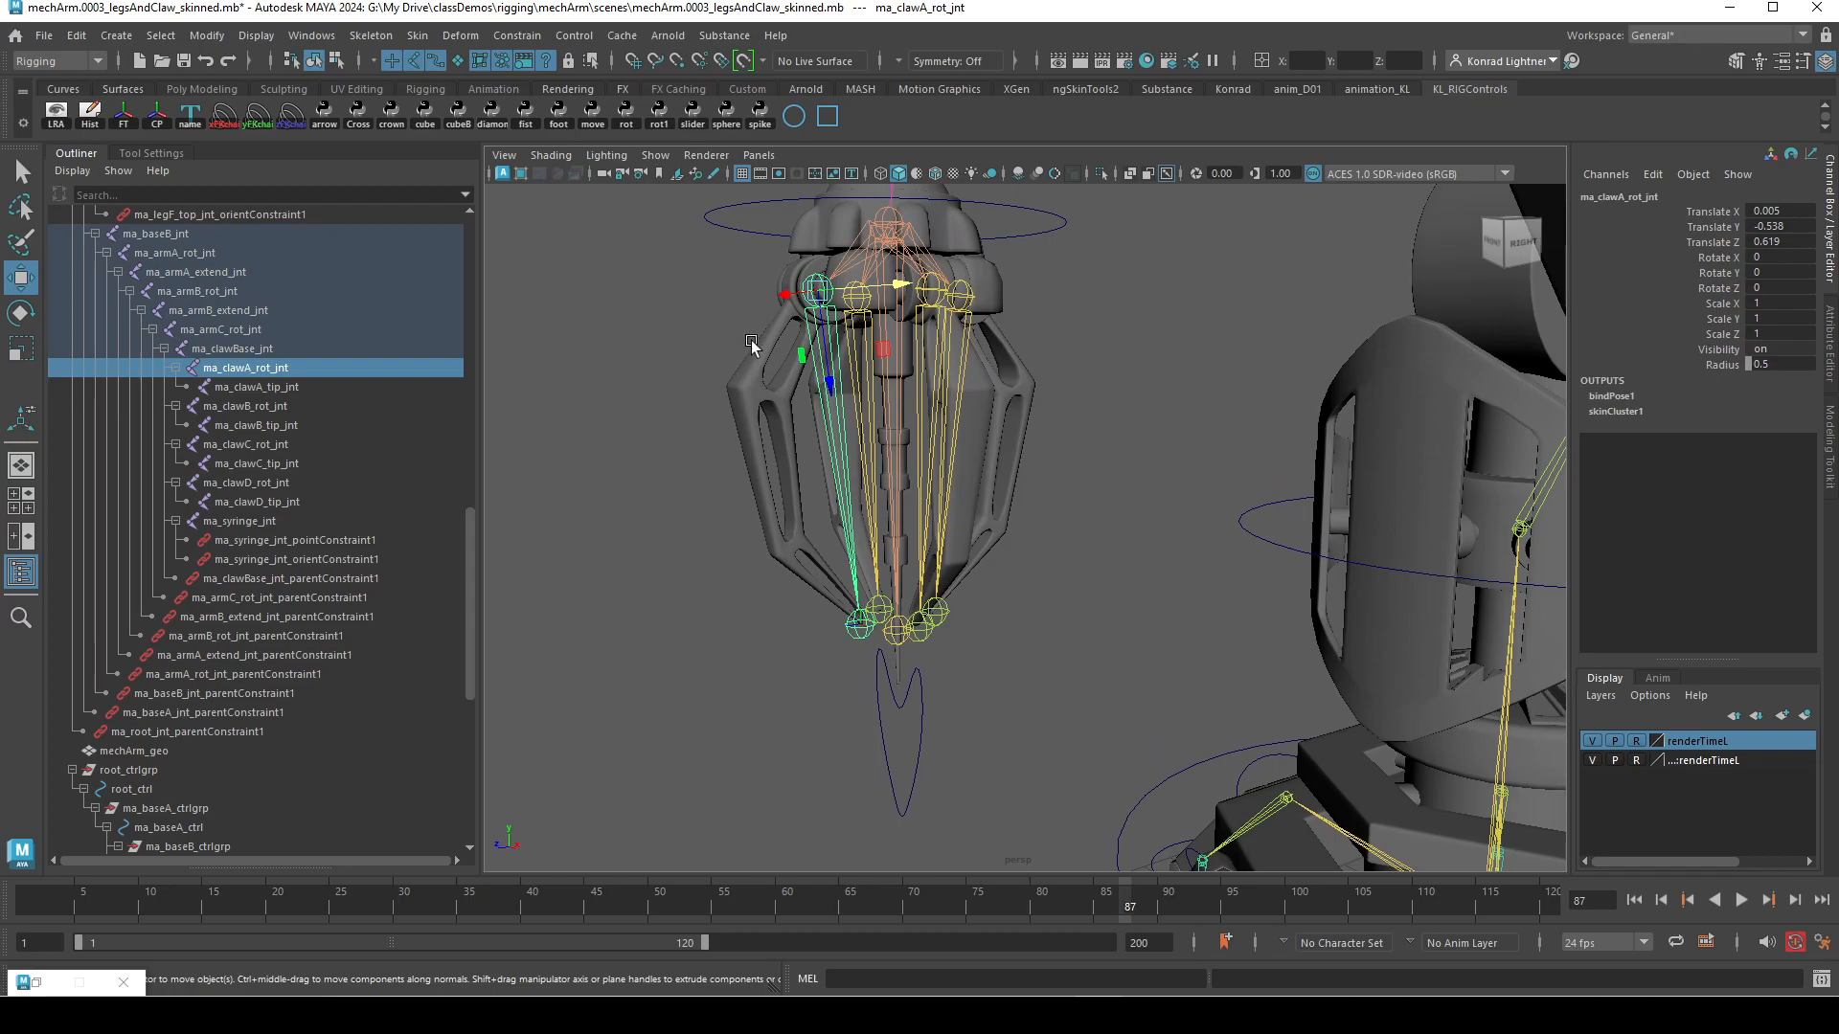
pyautogui.scroll(1, 745, 441)
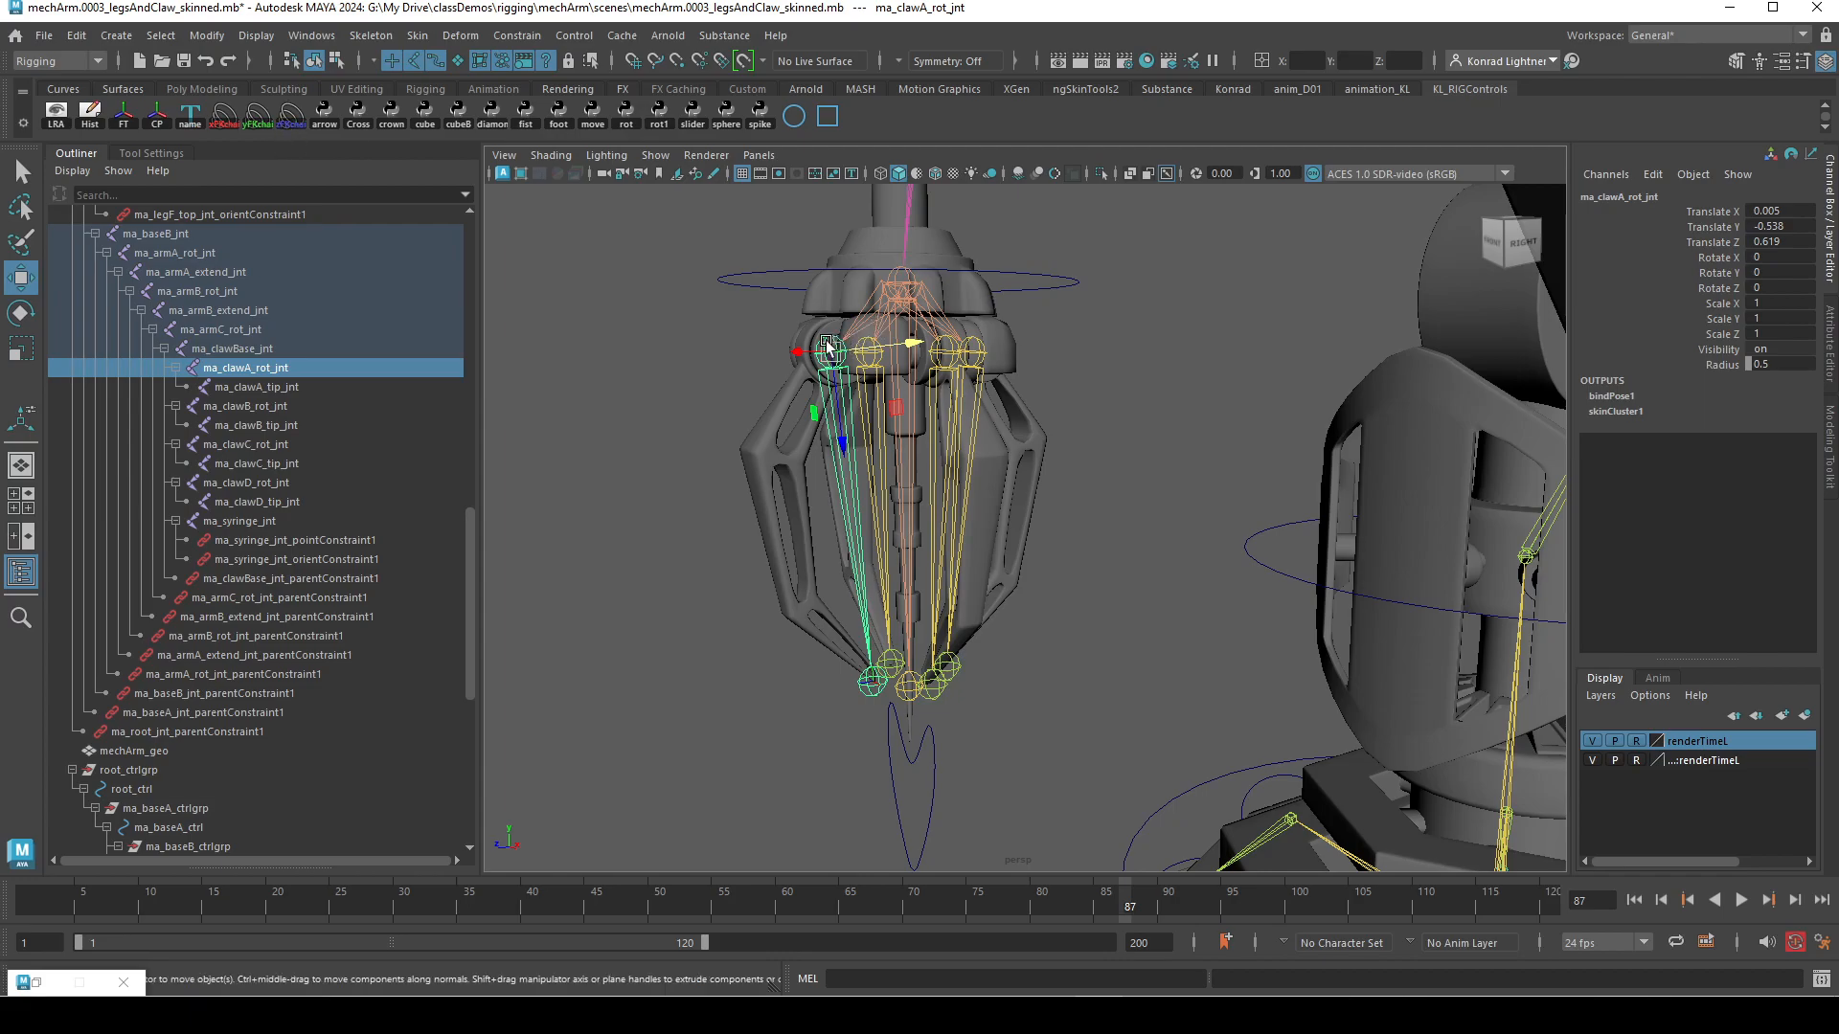
pyautogui.click(299, 126)
pyautogui.scroll(-9, 374, 575)
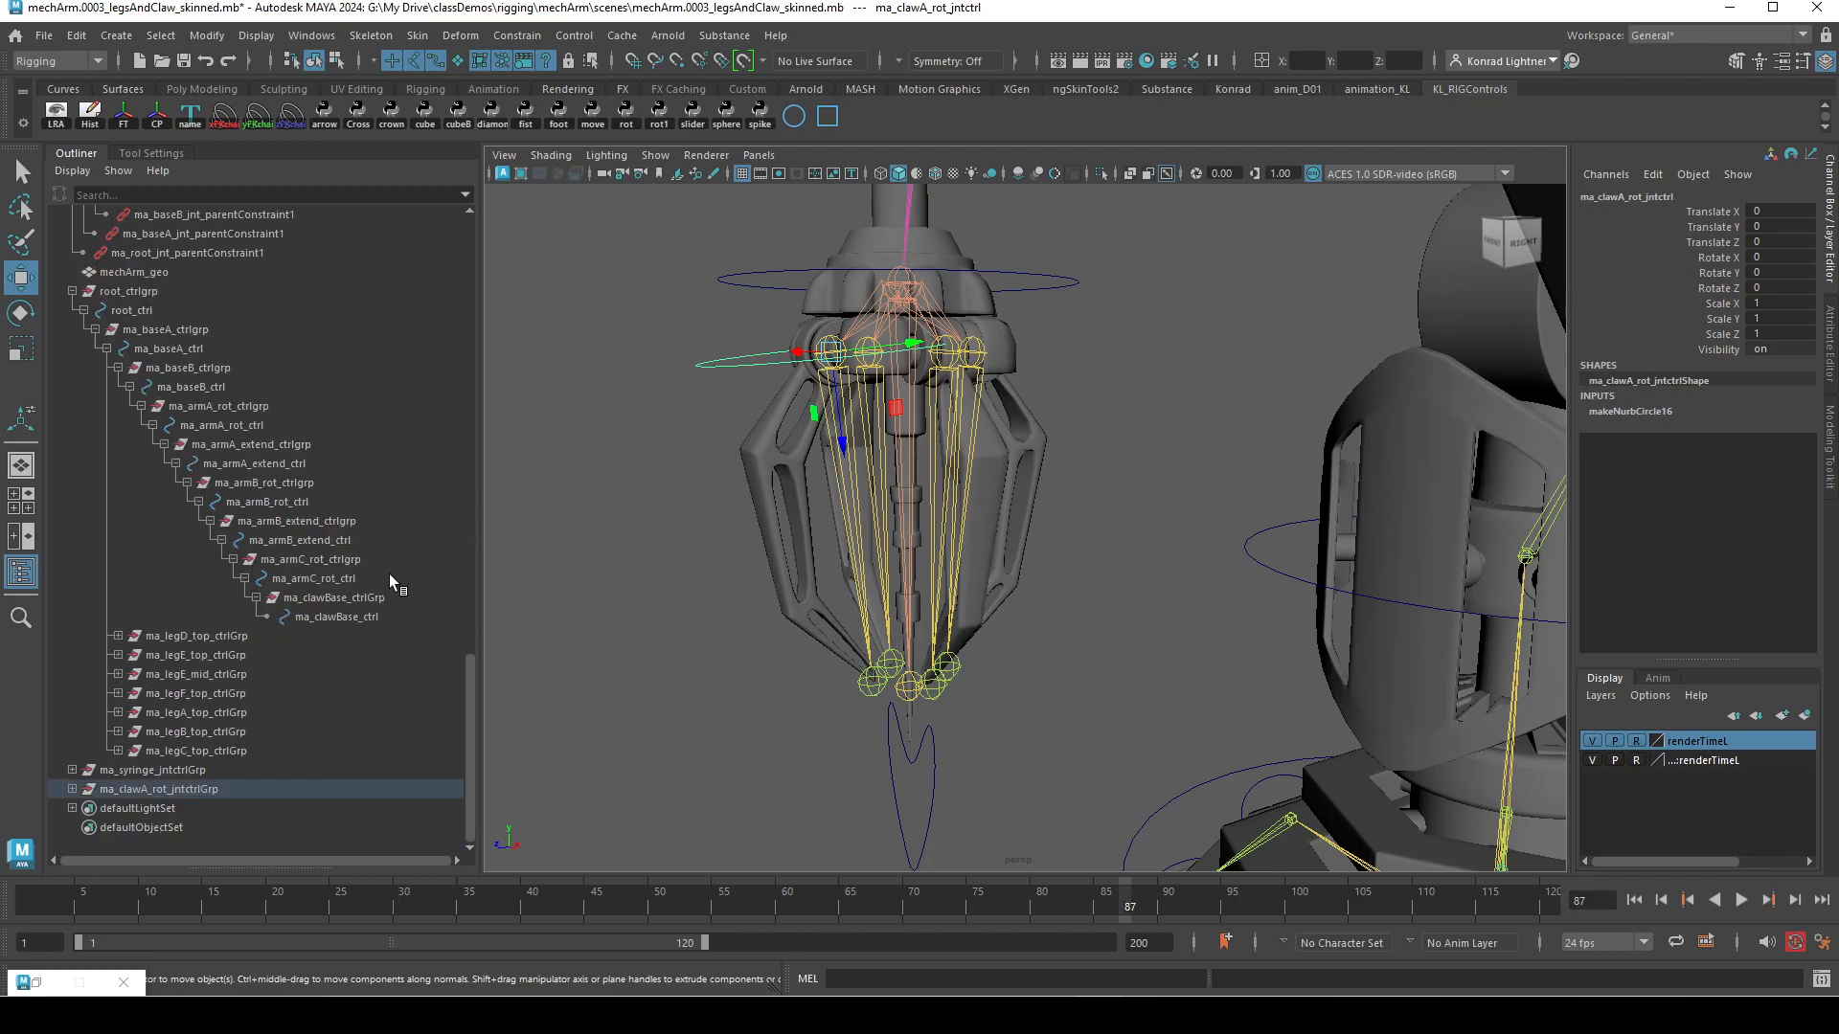
pyautogui.click(72, 789)
pyautogui.keyDown('alt'); pyautogui.moveTo(1060, 422); pyautogui.dragTo(1123, 423); pyautogui.keyUp('alt')
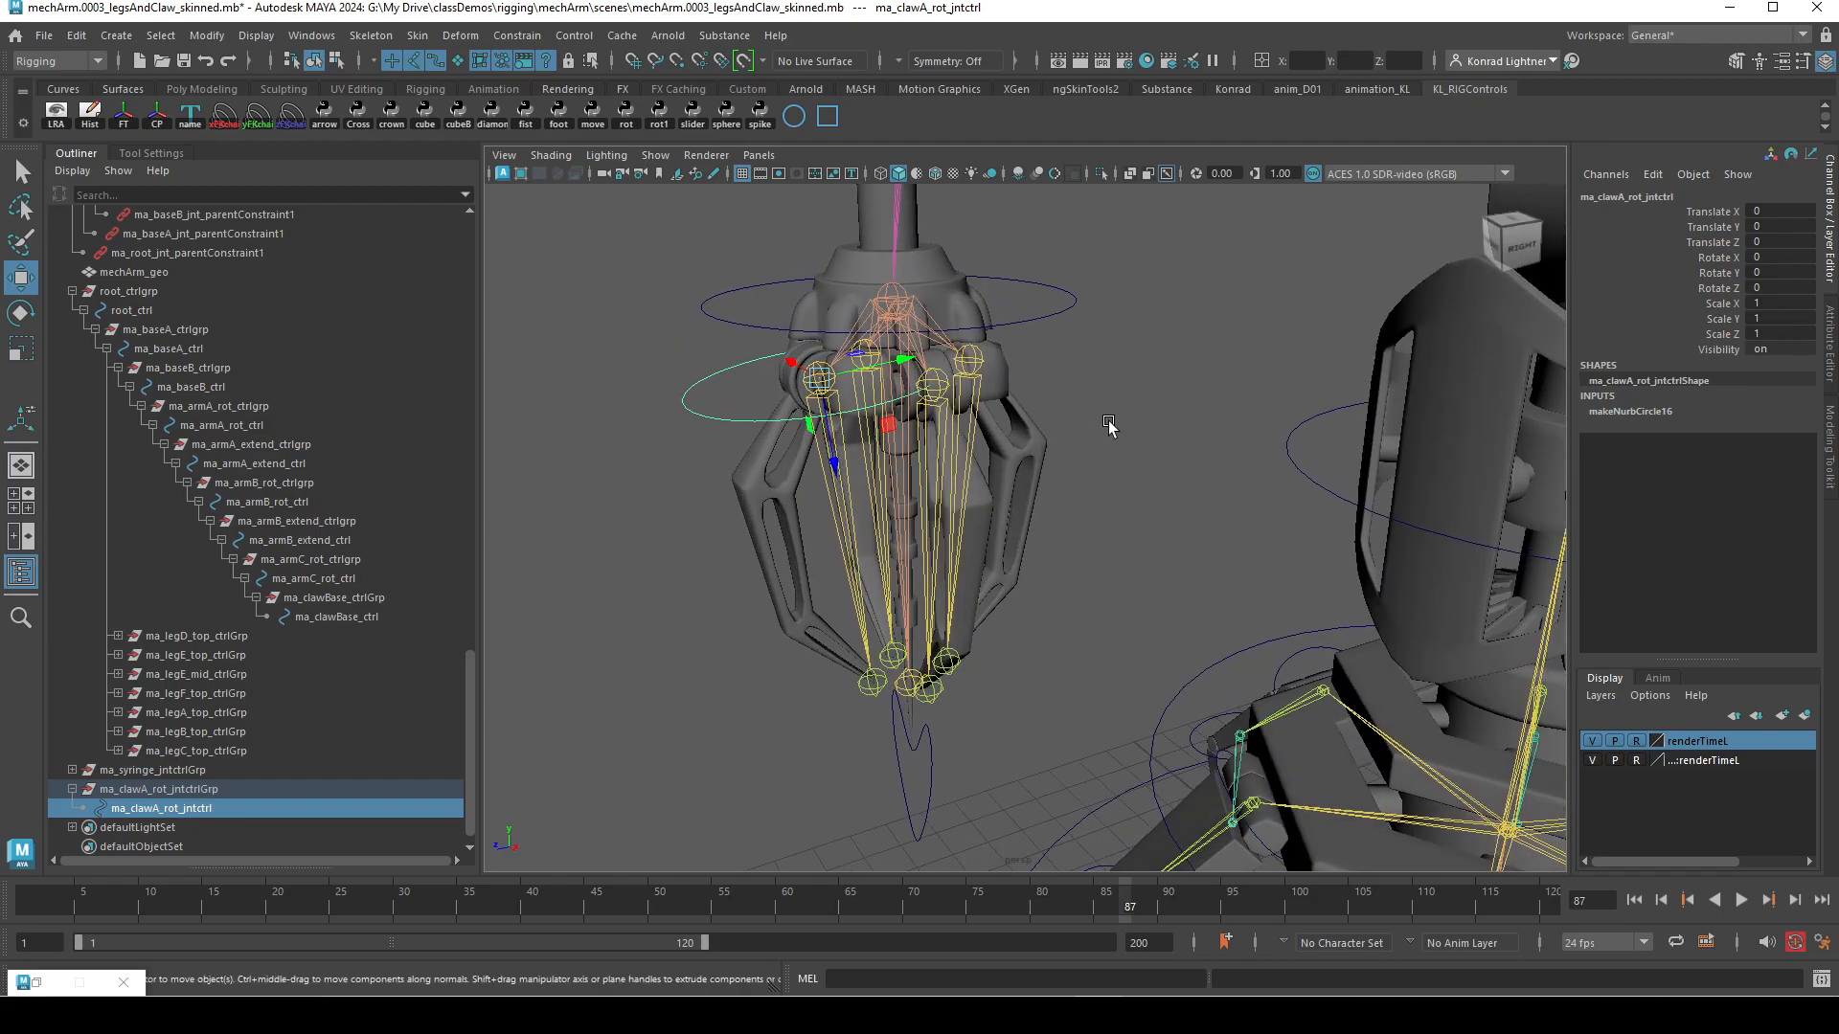
# - Try a Y-axis FK control on ma_clawA_rot_jnt instead, and go back to the Z-axis version
pyautogui.hotkey('ctrl', 'z')
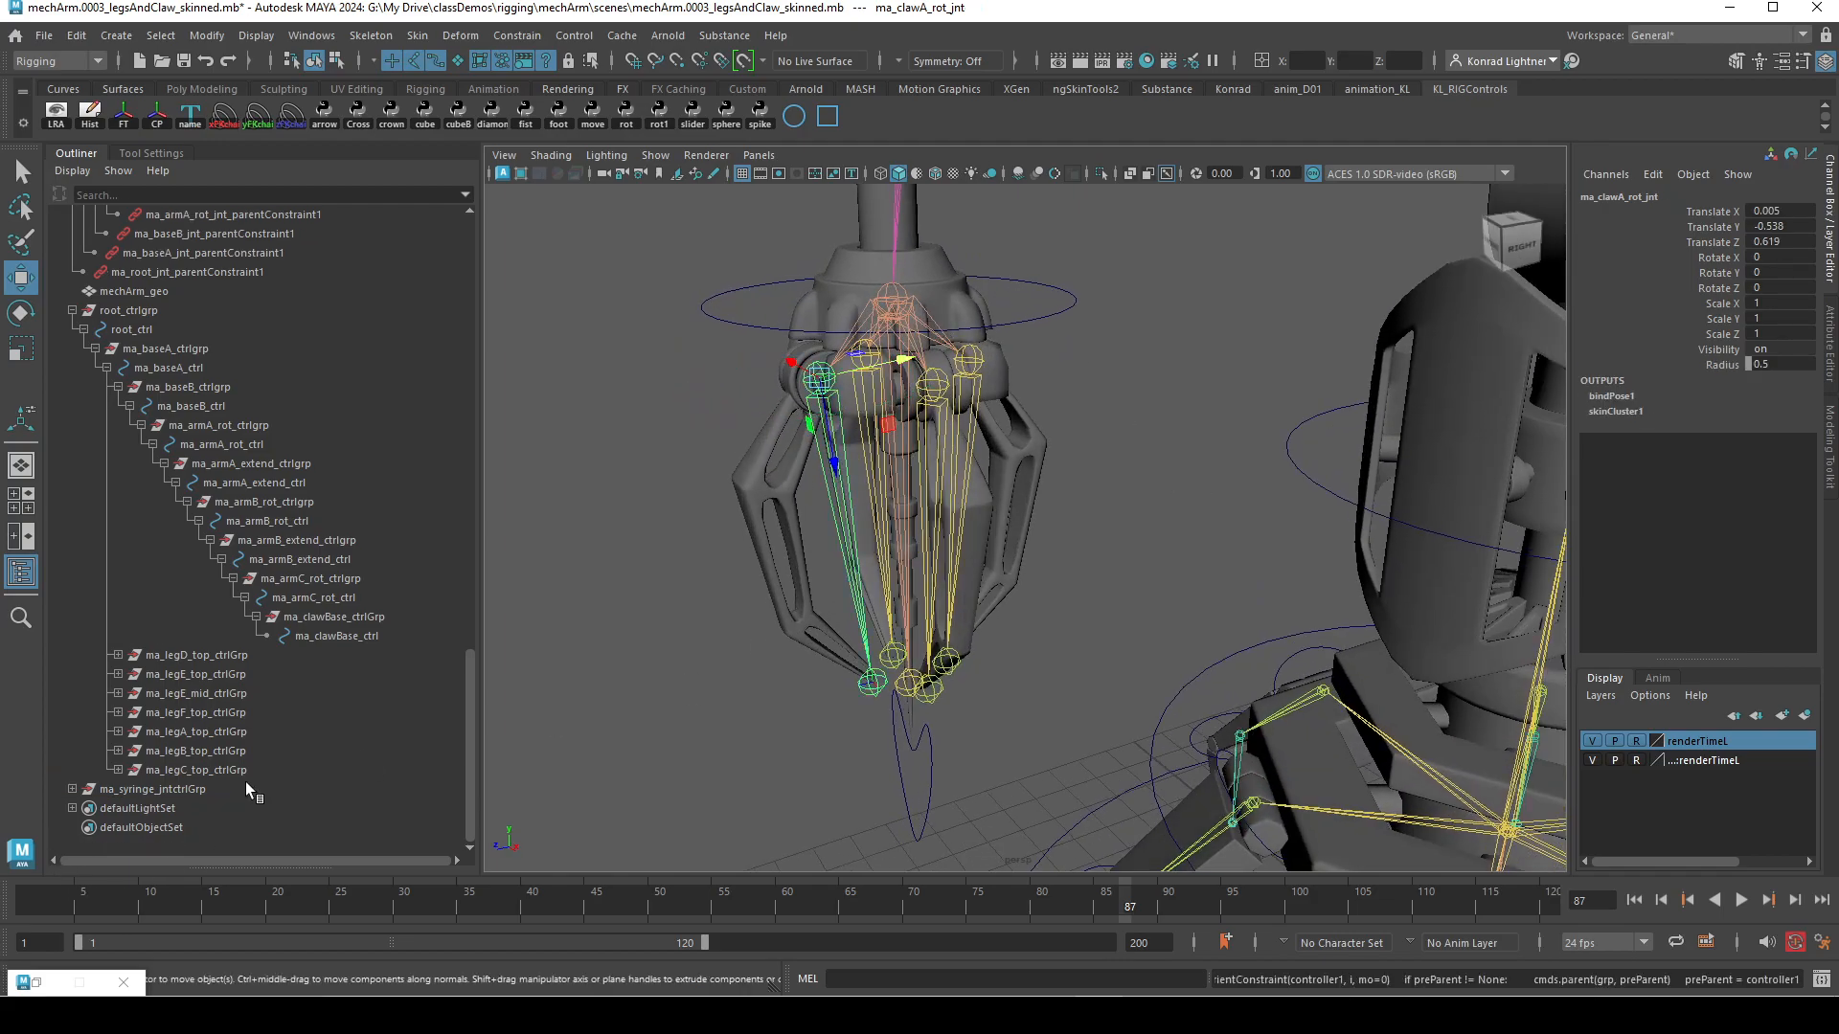
pyautogui.click(255, 126)
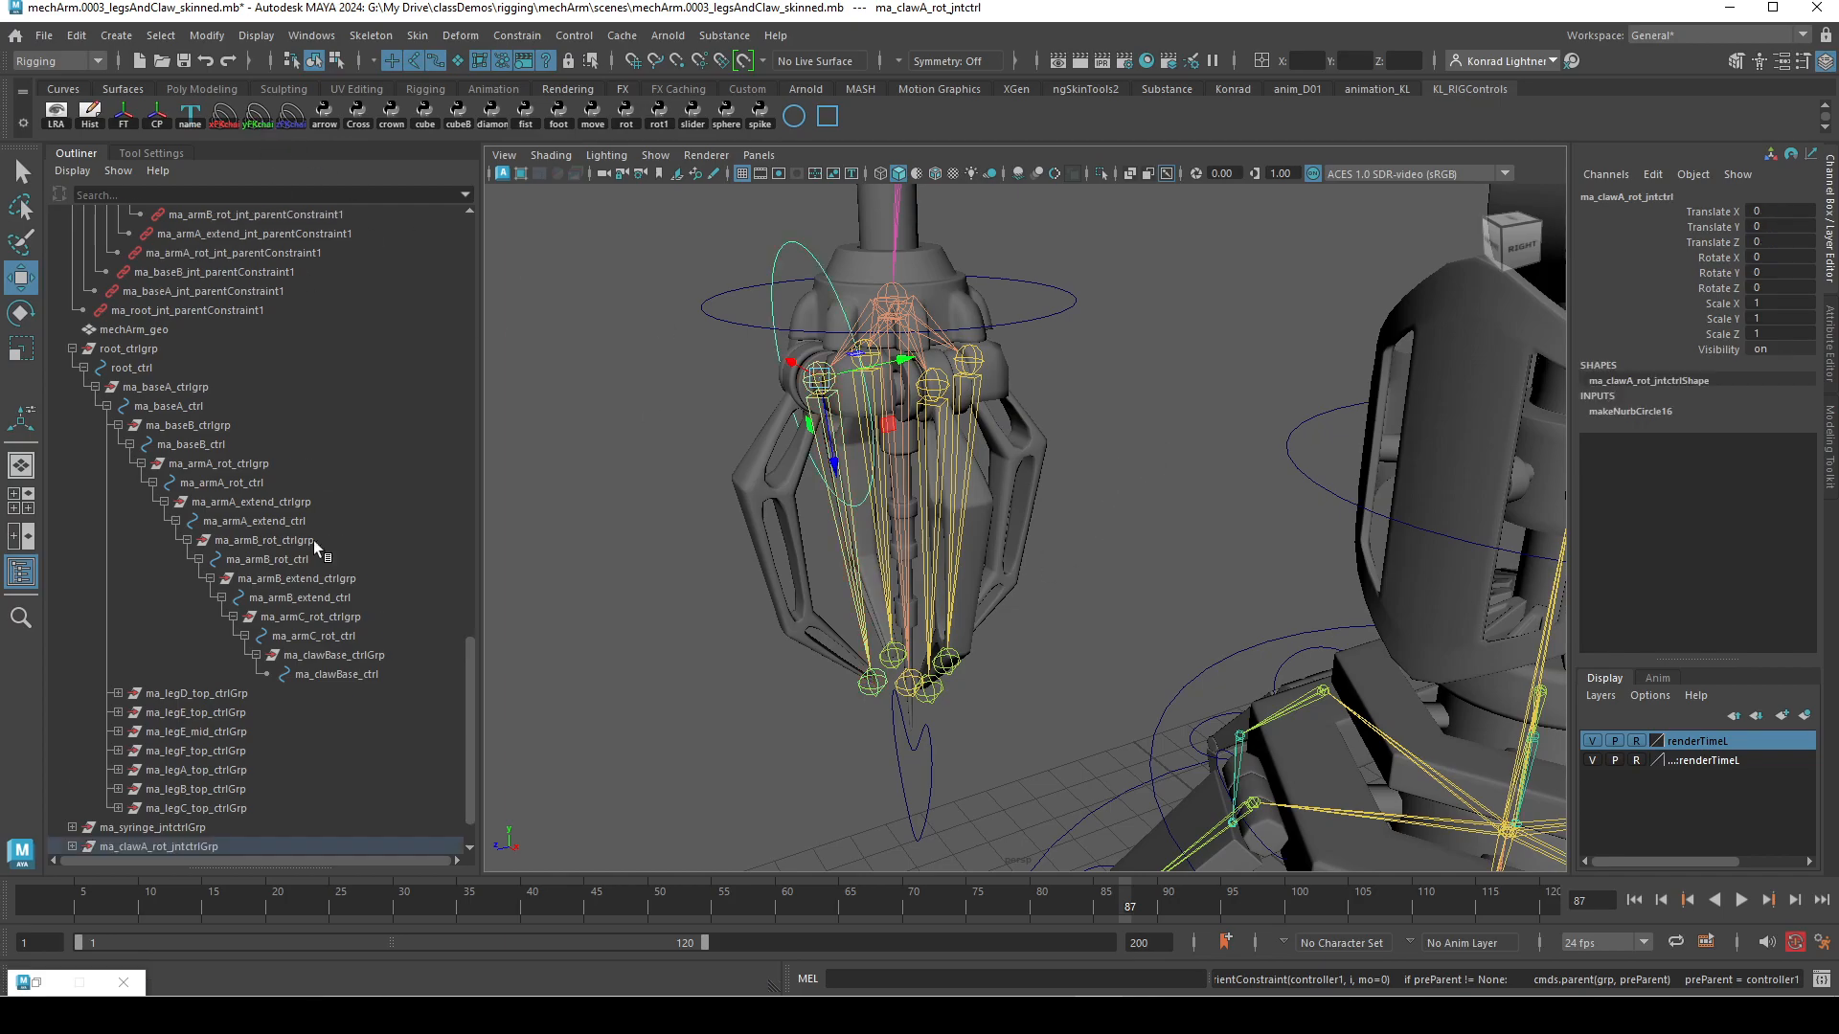
pyautogui.scroll(-1, 316, 471)
pyautogui.keyDown('alt'); pyautogui.moveTo(868, 555); pyautogui.dragTo(773, 595); pyautogui.keyUp('alt')
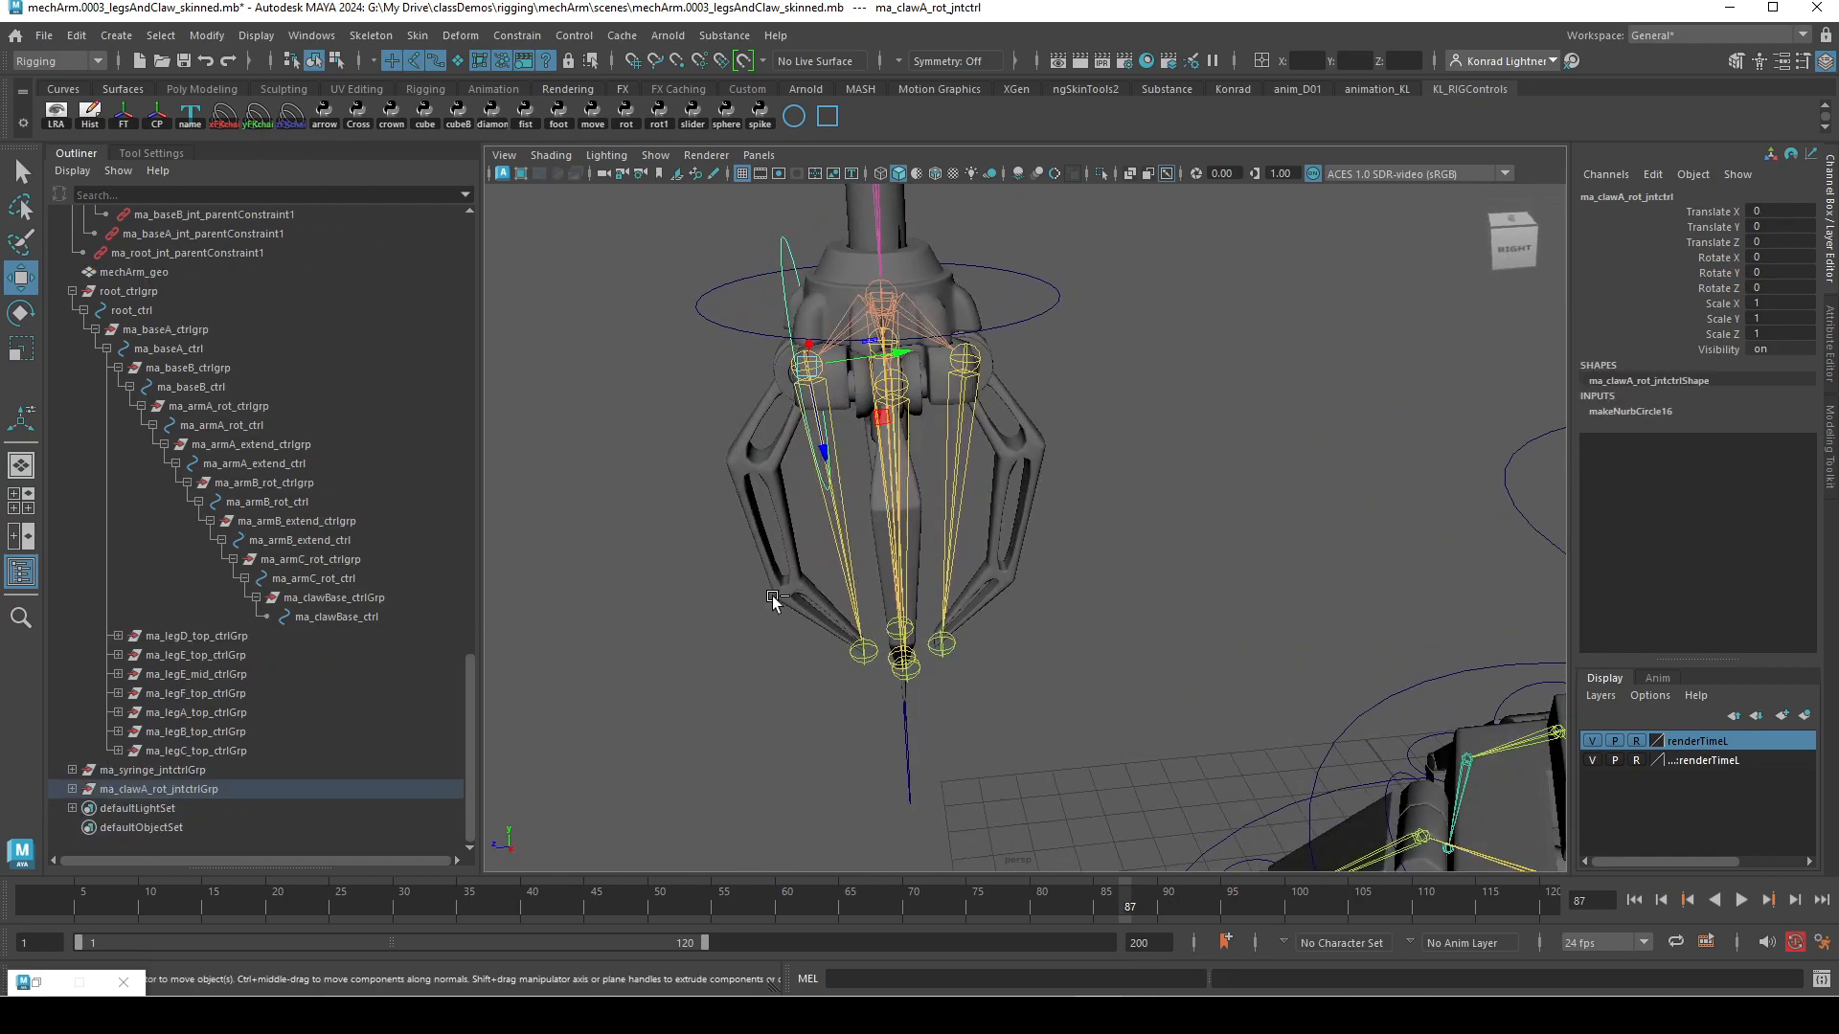
pyautogui.hotkey('ctrl', 'z')
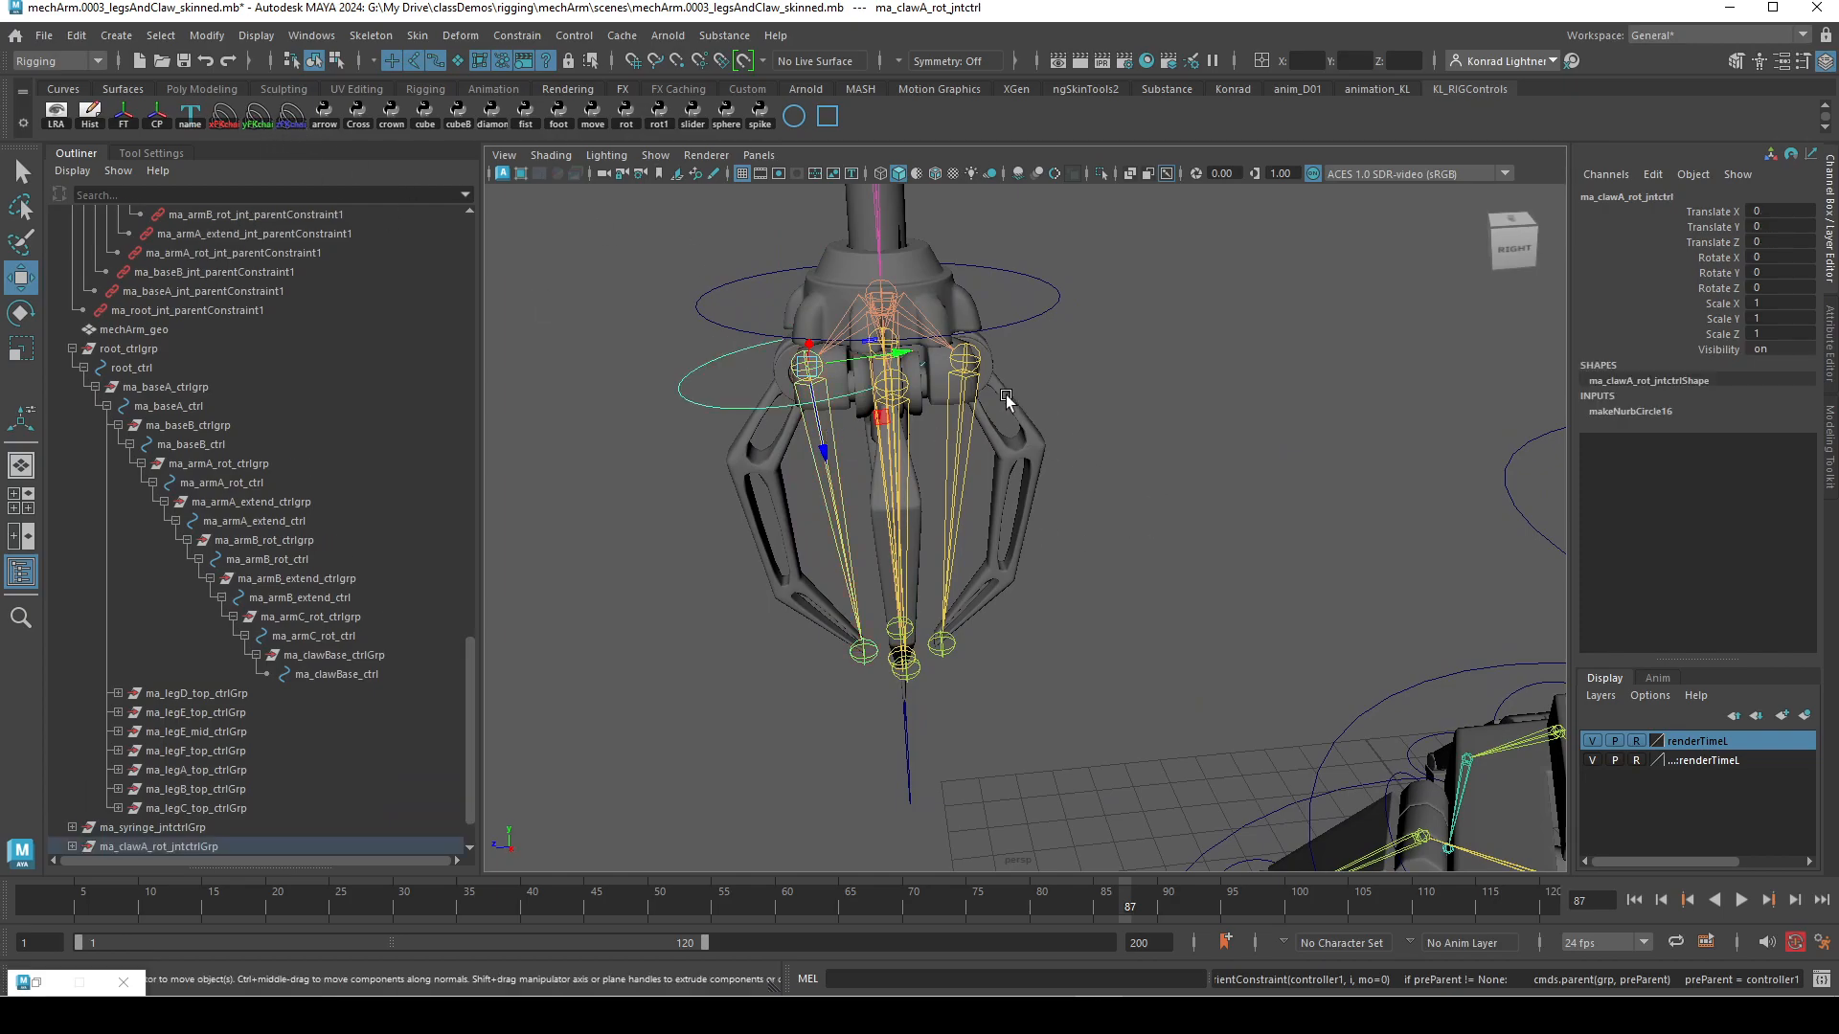
# - Create a Z-axis FK control on ma_clawB_rot_jnt at the top of the next claw finger
pyautogui.keyDown('alt'); pyautogui.moveTo(1006, 399); pyautogui.dragTo(1035, 389); pyautogui.keyUp('alt')
pyautogui.click(1009, 401)
pyautogui.click(925, 390)
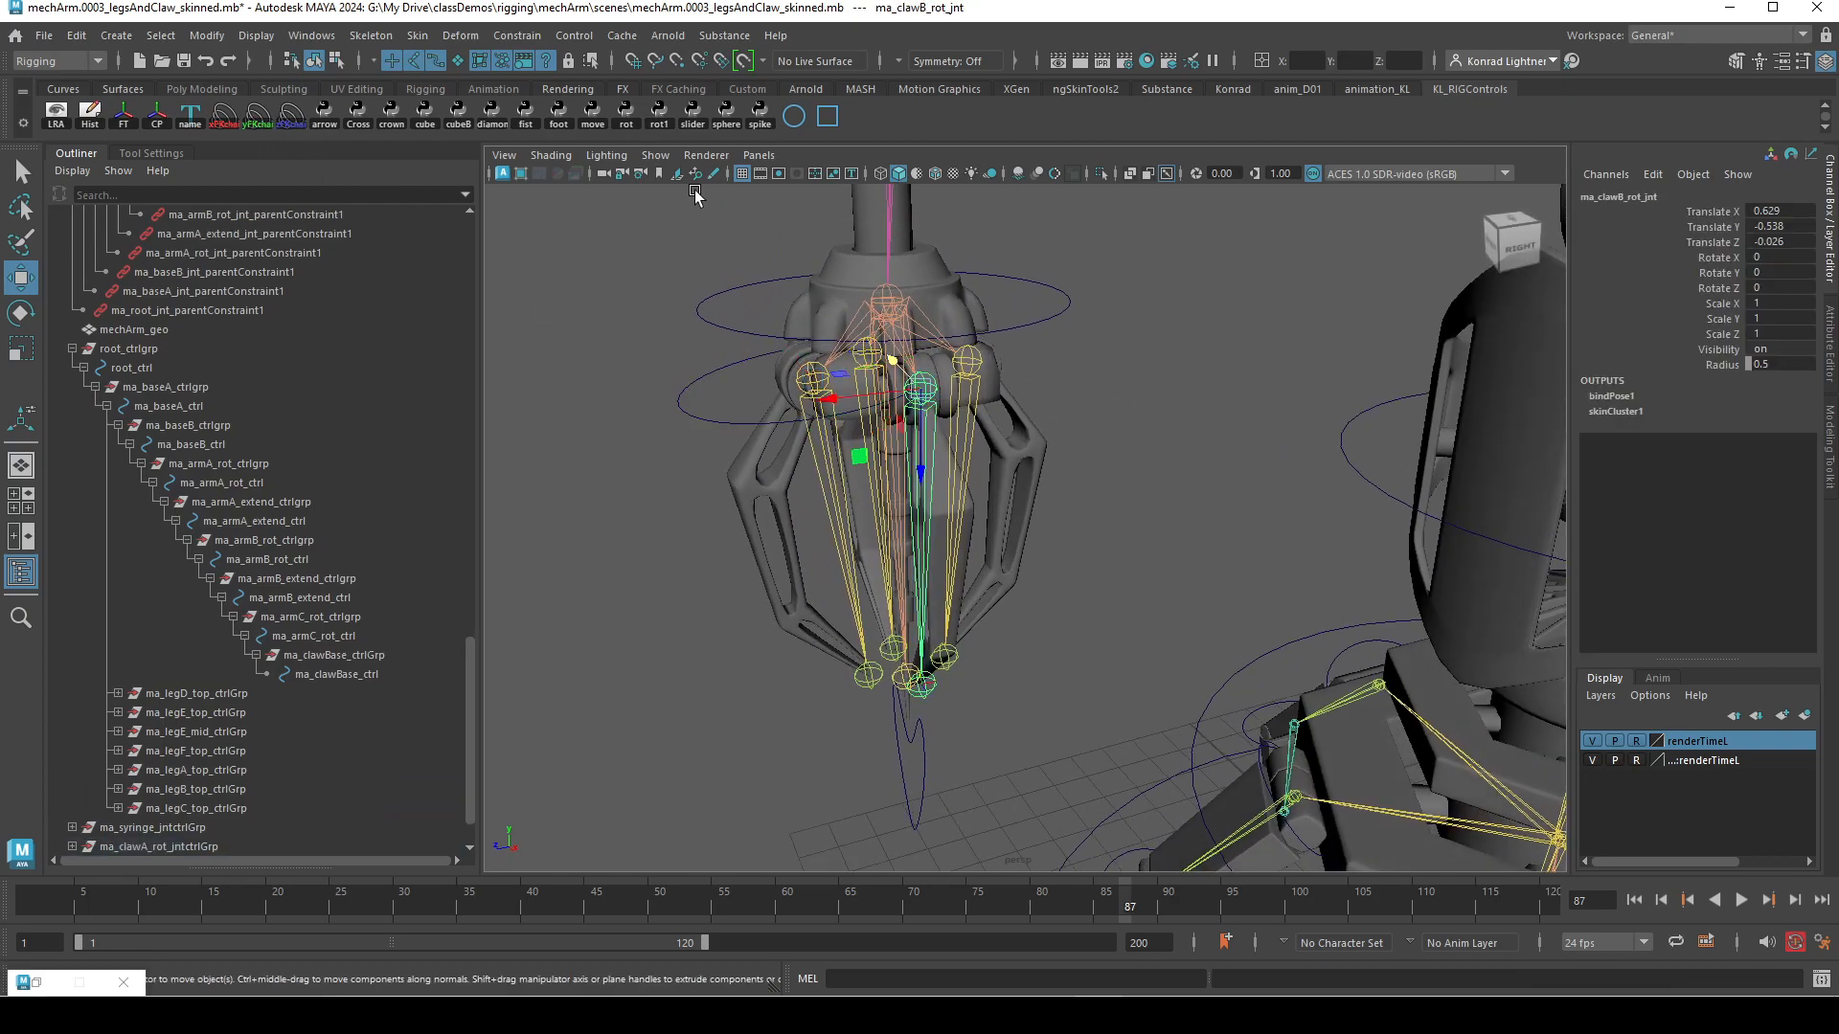
pyautogui.click(285, 103)
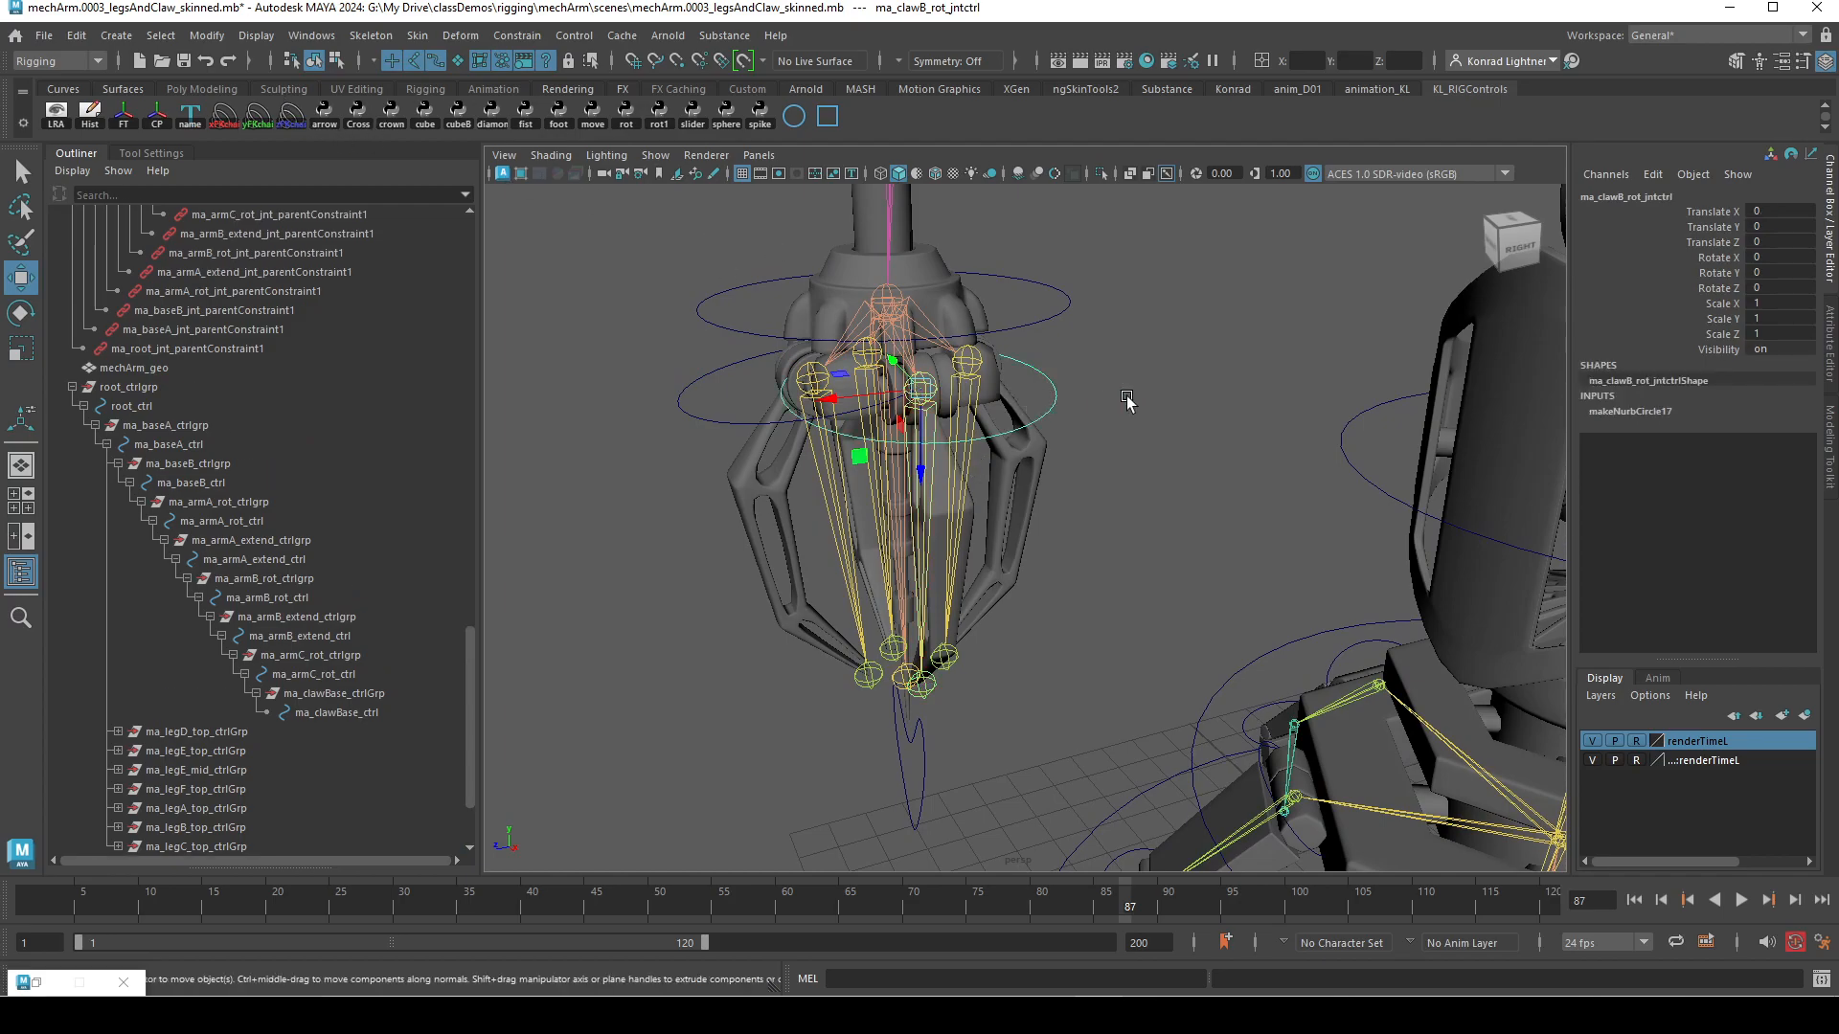
# - Create a Z-axis FK control on ma_clawC_rot_jnt at the top of the third claw finger
pyautogui.keyDown('alt'); pyautogui.moveTo(1117, 402); pyautogui.dragTo(1094, 403); pyautogui.keyUp('alt')
pyautogui.click(1094, 402)
pyautogui.click(968, 356)
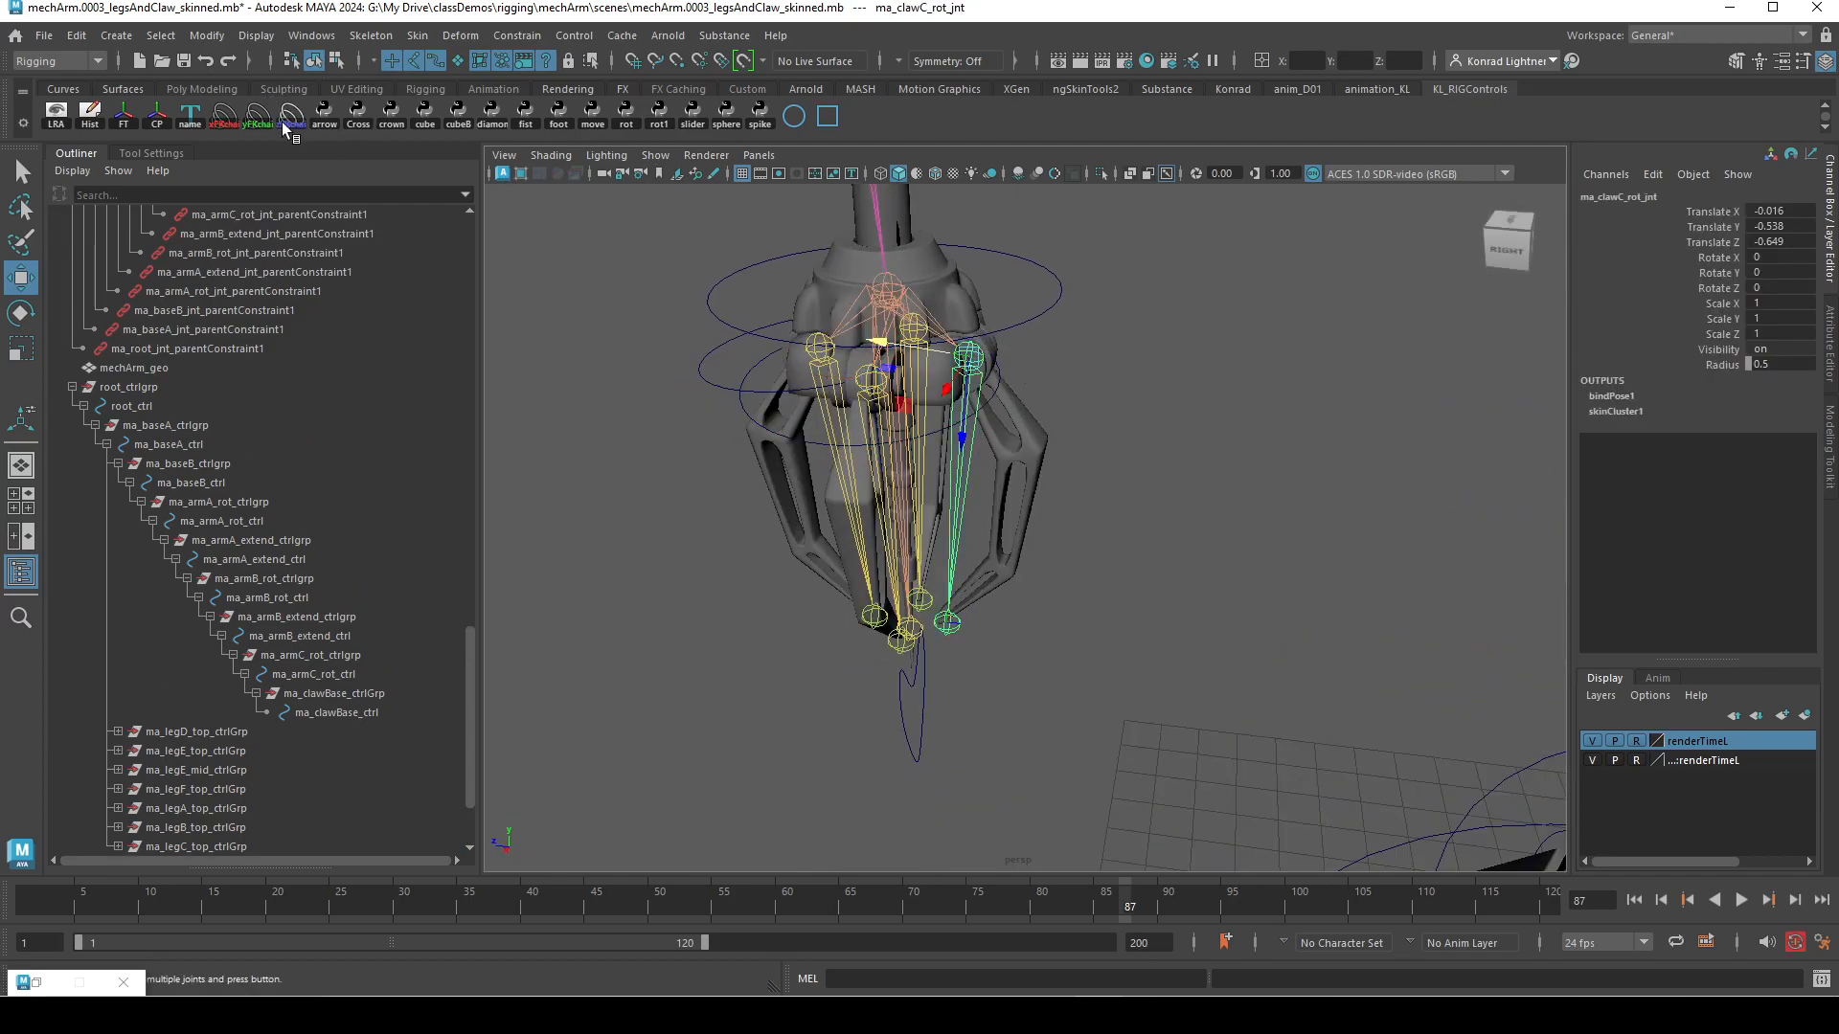
pyautogui.moveTo(1171, 396)
pyautogui.keyDown('alt'); pyautogui.mouseDown()
pyautogui.moveTo(1086, 387)
pyautogui.moveTo(1184, 459)
pyautogui.moveTo(1188, 412)
pyautogui.mouseUp(); pyautogui.keyUp('alt')
pyautogui.click(1184, 460)
# - Create a Z-axis FK control on ma_clawD_rot_jnt and expand its new control group in the Outliner
pyautogui.click(974, 391)
pyautogui.click(1340, 561)
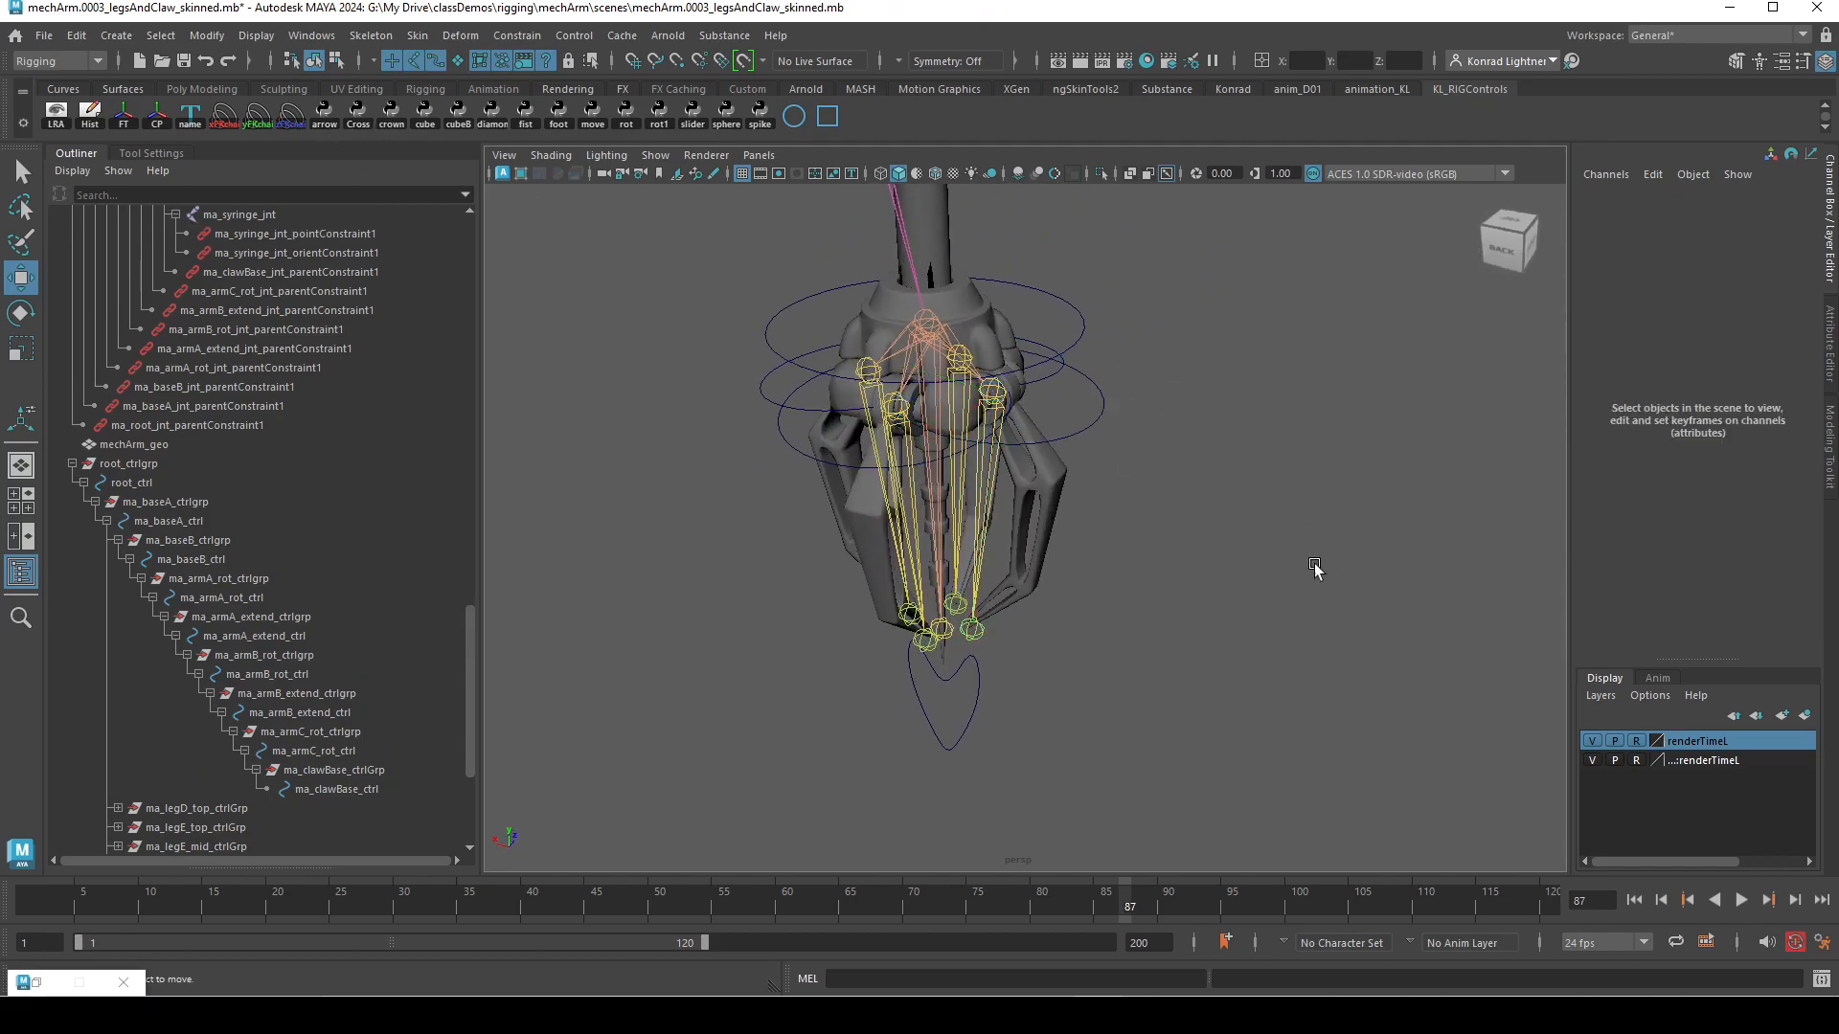
pyautogui.click(1072, 398)
pyautogui.keyDown('alt'); pyautogui.moveTo(1071, 399); pyautogui.dragTo(1114, 519); pyautogui.keyUp('alt')
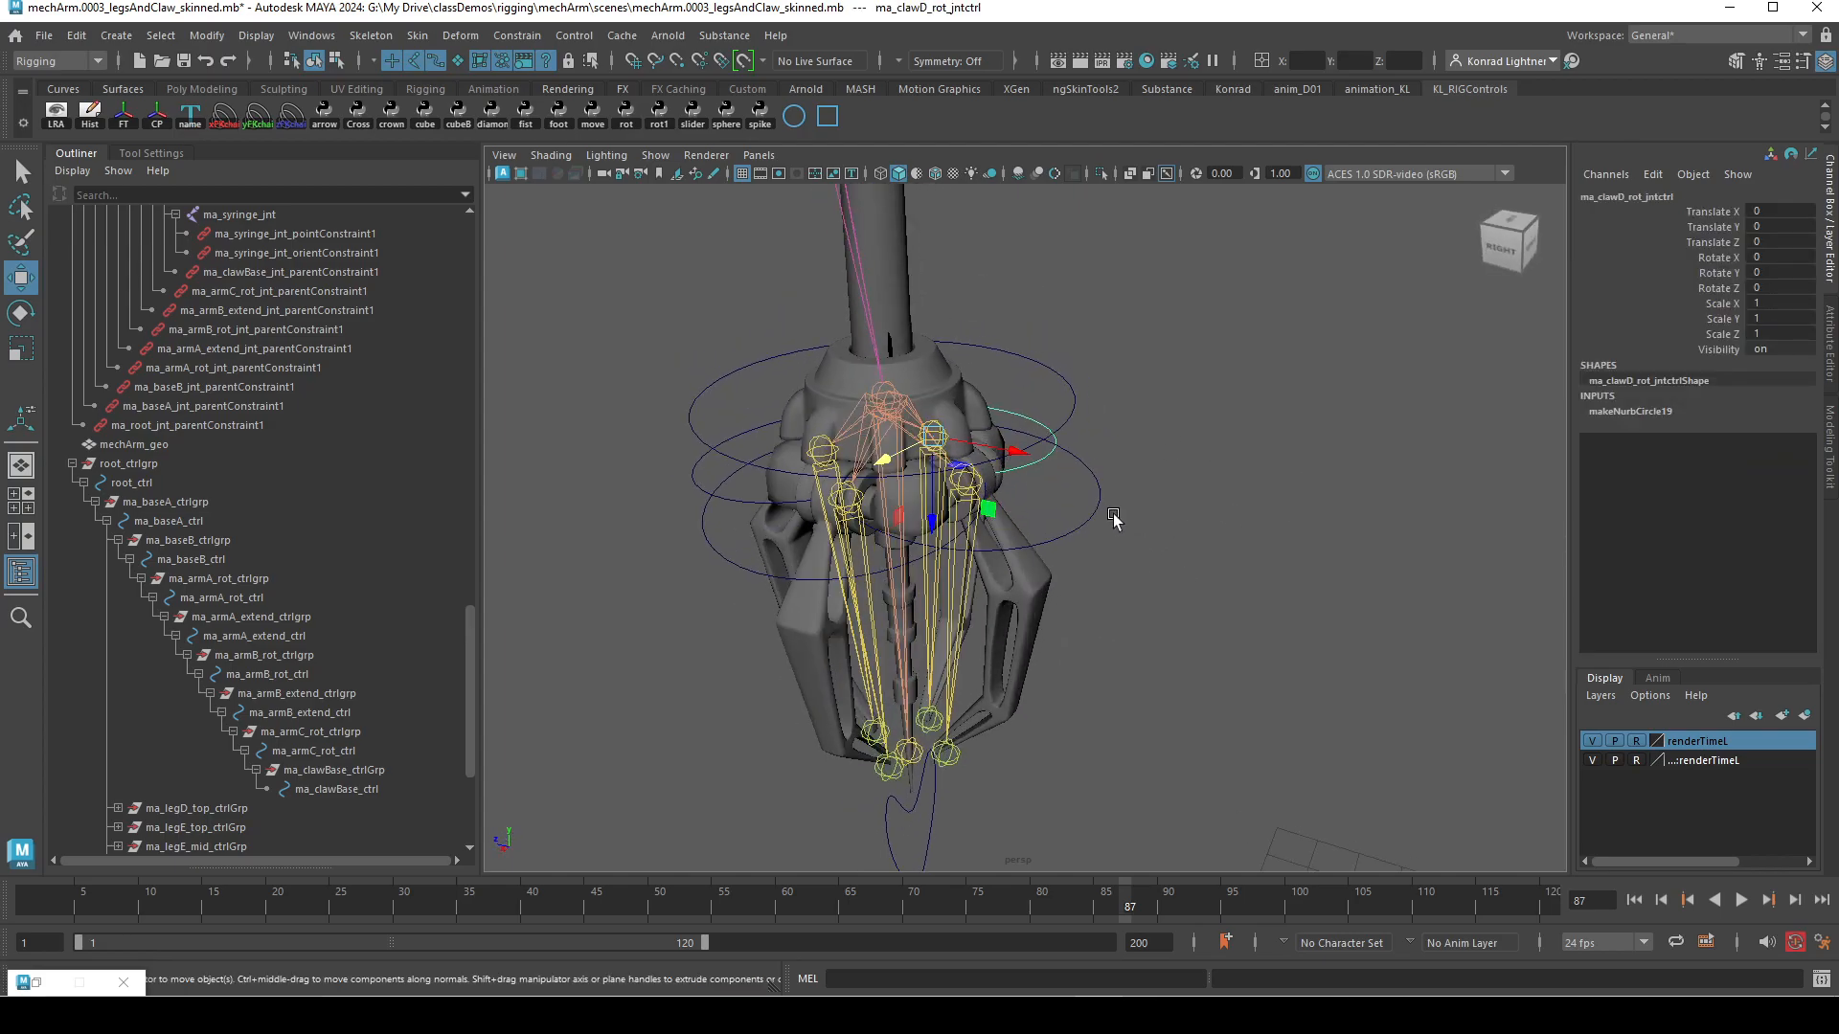
pyautogui.keyDown('alt'); pyautogui.moveTo(1057, 611); pyautogui.dragTo(1226, 553, button='middle'); pyautogui.keyUp('alt')
pyautogui.scroll(-4, 185, 723)
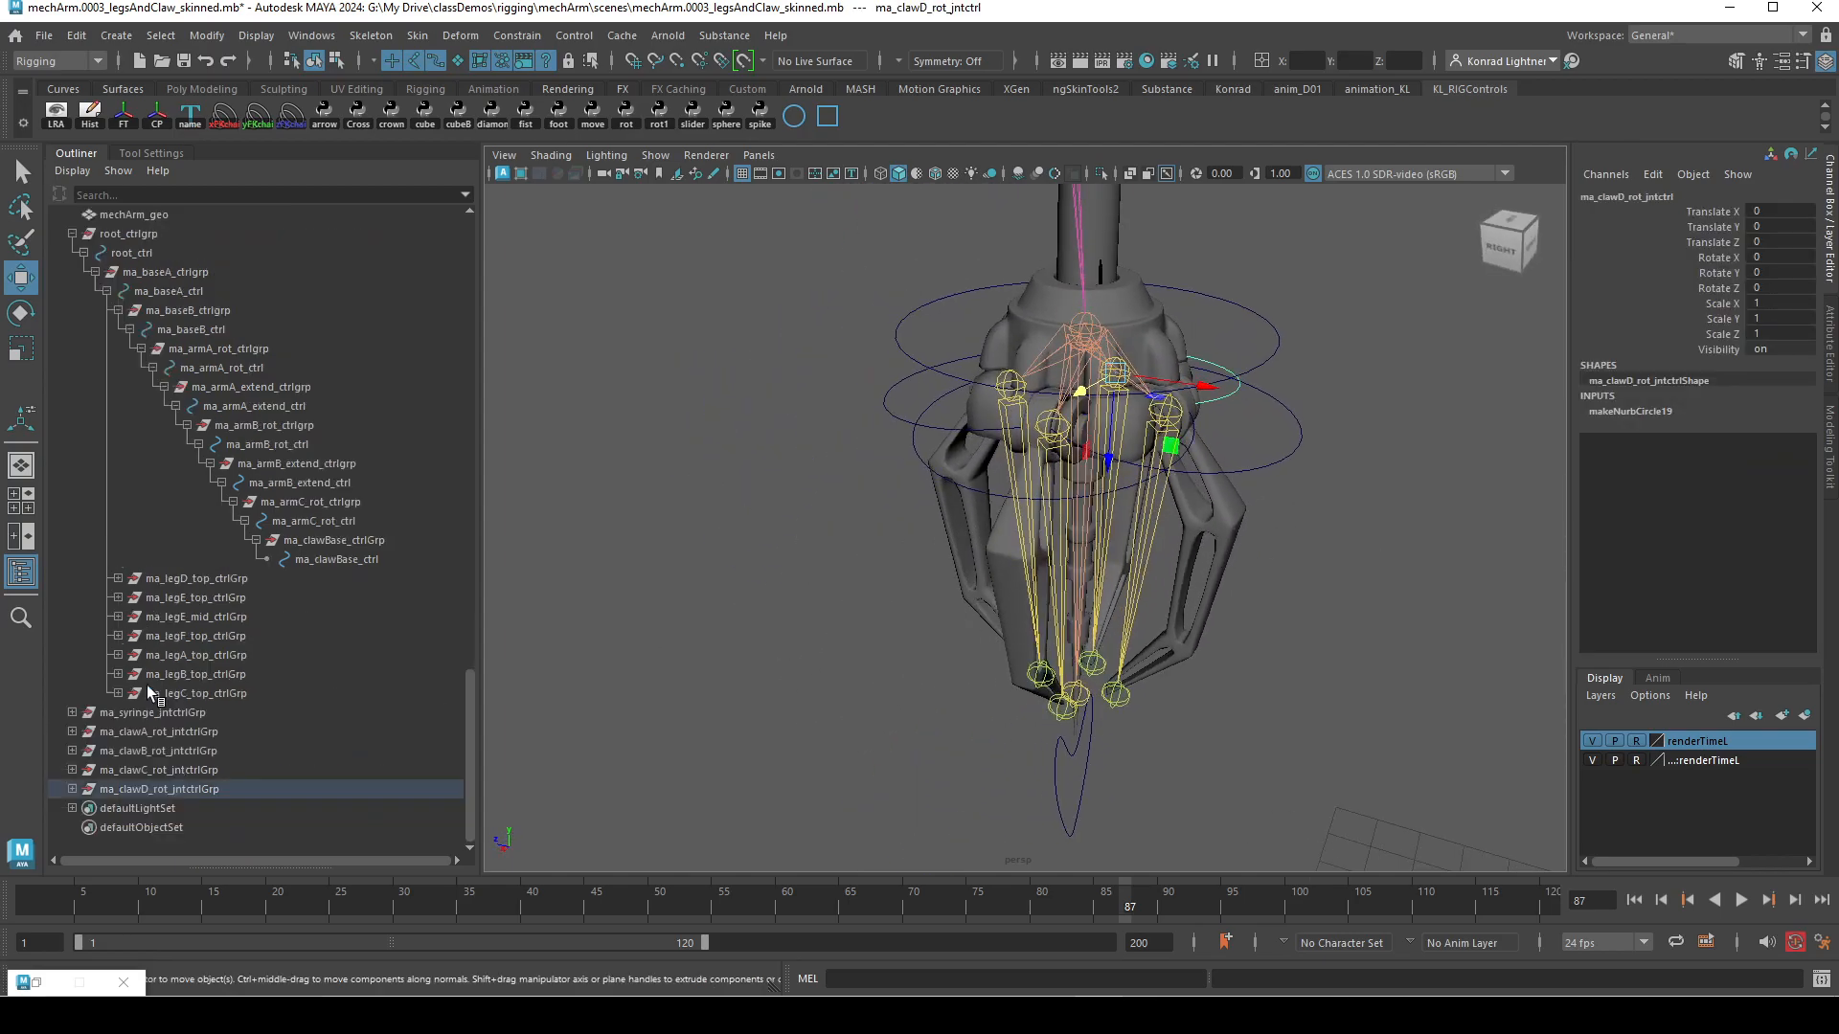
pyautogui.click(73, 790)
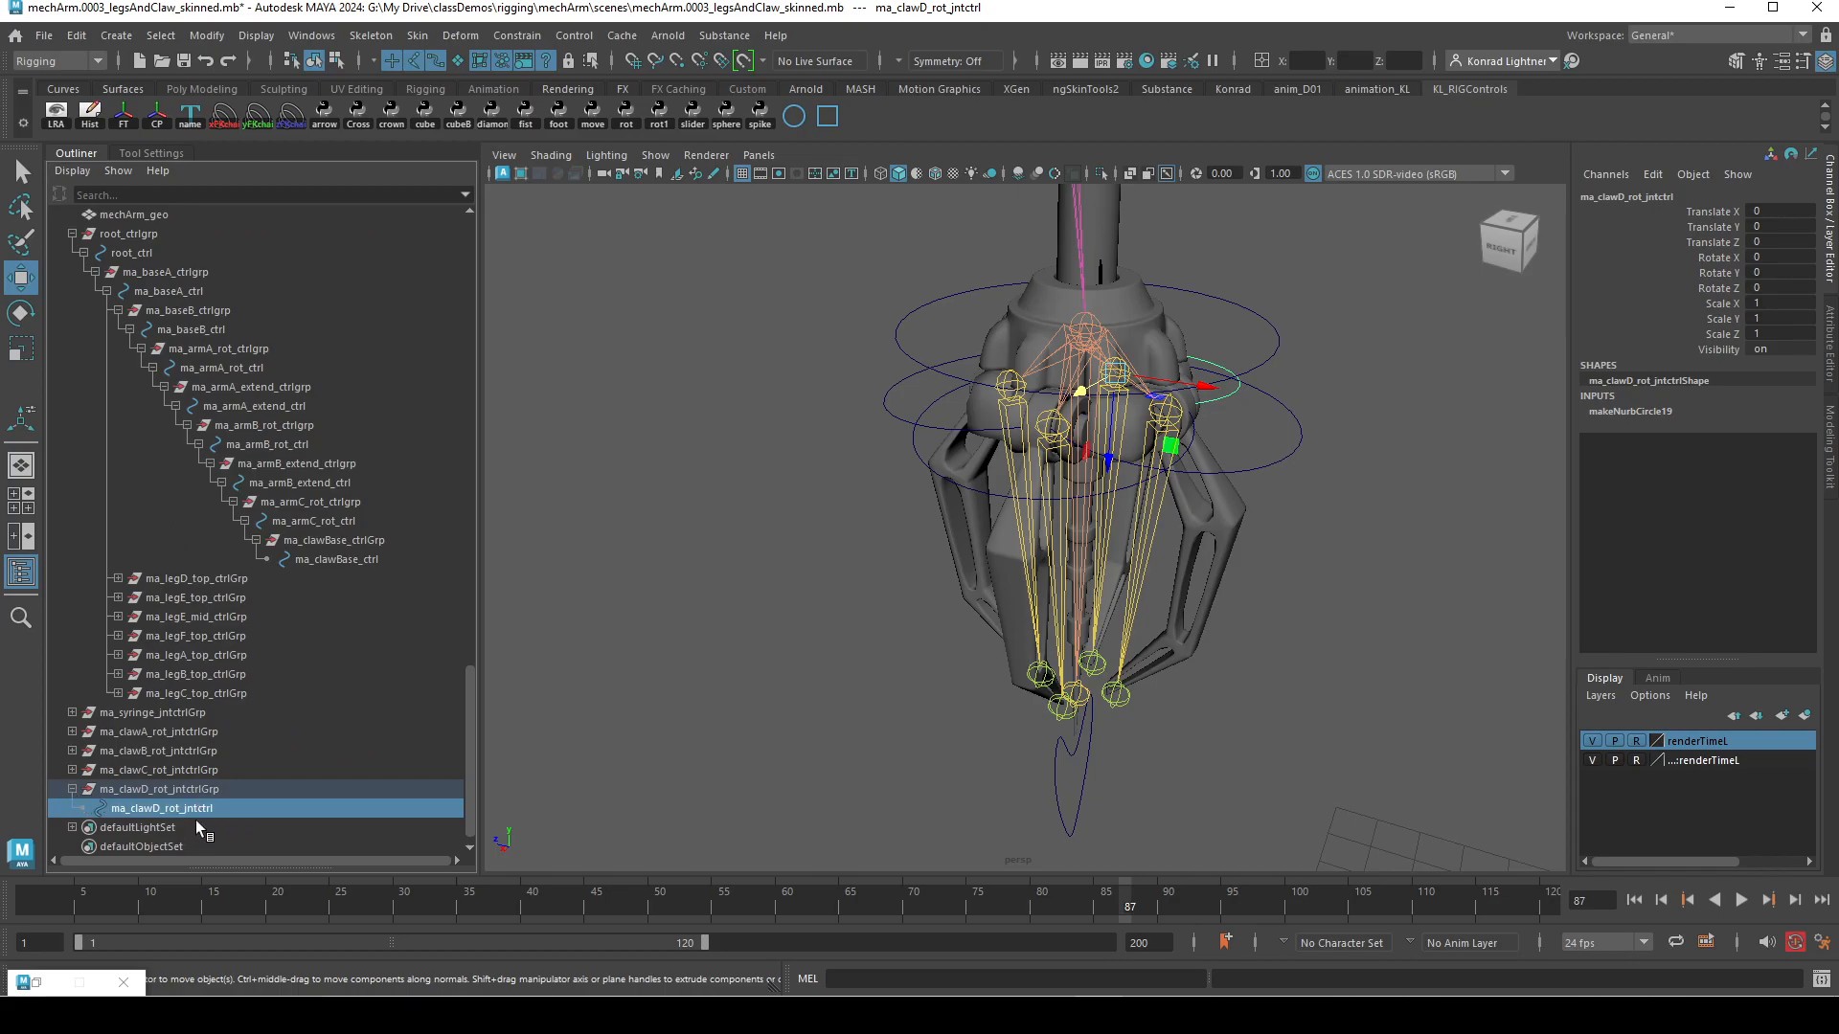
pyautogui.keyDown('alt'); pyautogui.moveTo(1294, 537); pyautogui.dragTo(1496, 533); pyautogui.keyUp('alt')
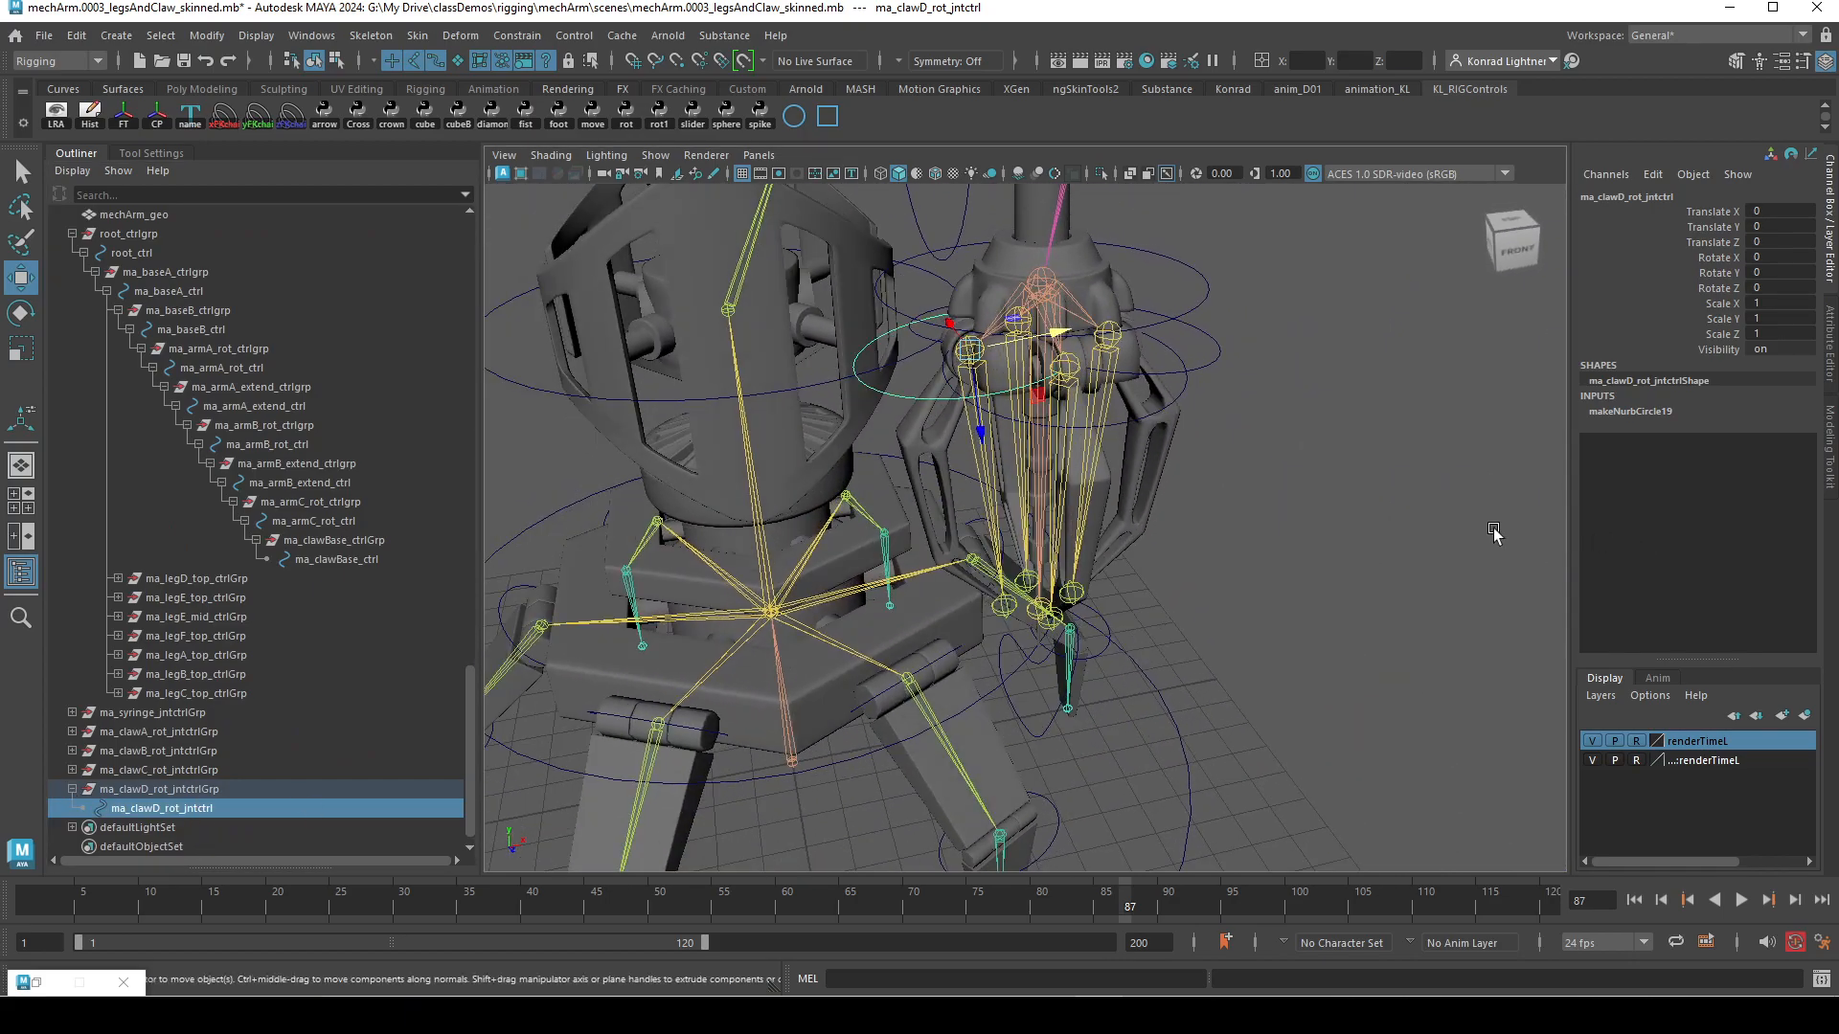
pyautogui.click(1415, 531)
pyautogui.press('F8')
pyautogui.keyDown('alt'); pyautogui.moveTo(1117, 404); pyautogui.dragTo(1104, 410); pyautogui.keyUp('alt')
pyautogui.keyDown('alt'); pyautogui.moveTo(755, 294); pyautogui.dragTo(587, 559); pyautogui.keyUp('alt')
# - Expand the syringe, clawA, clawB and clawC control groups in the Outliner to expose their control curves
pyautogui.click(201, 808)
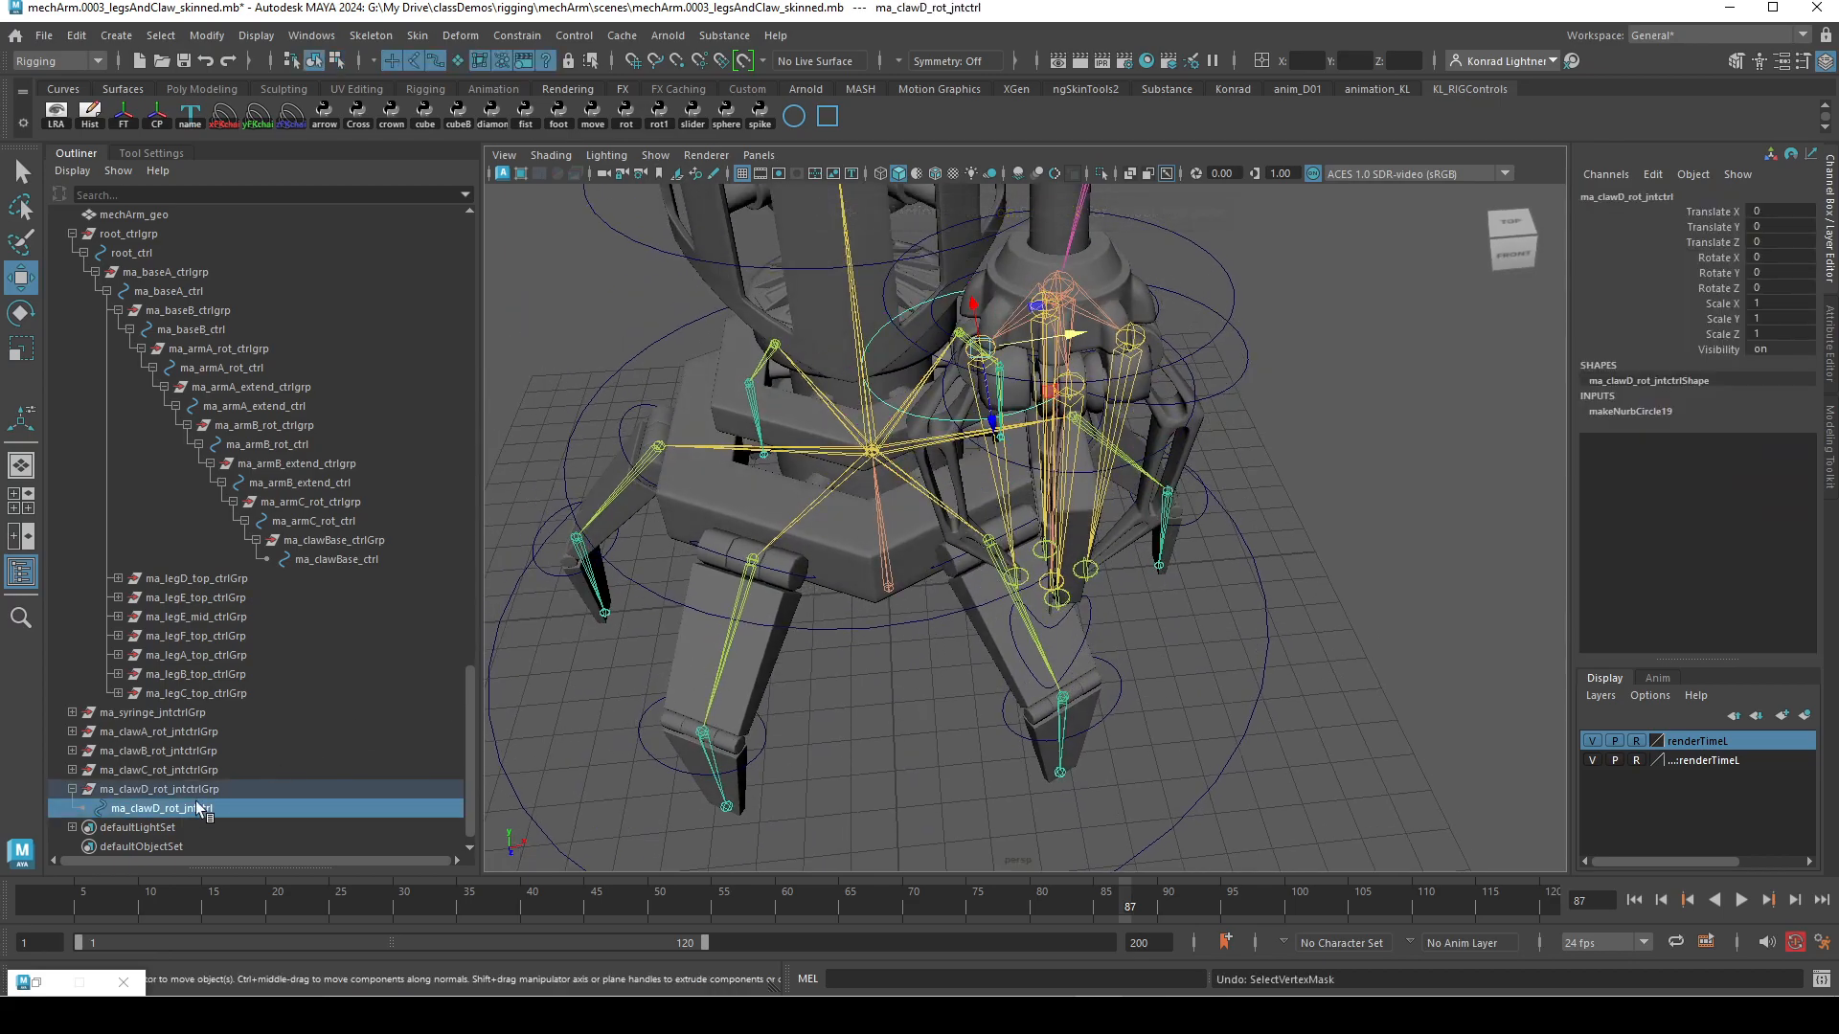
pyautogui.click(72, 769)
pyautogui.click(72, 750)
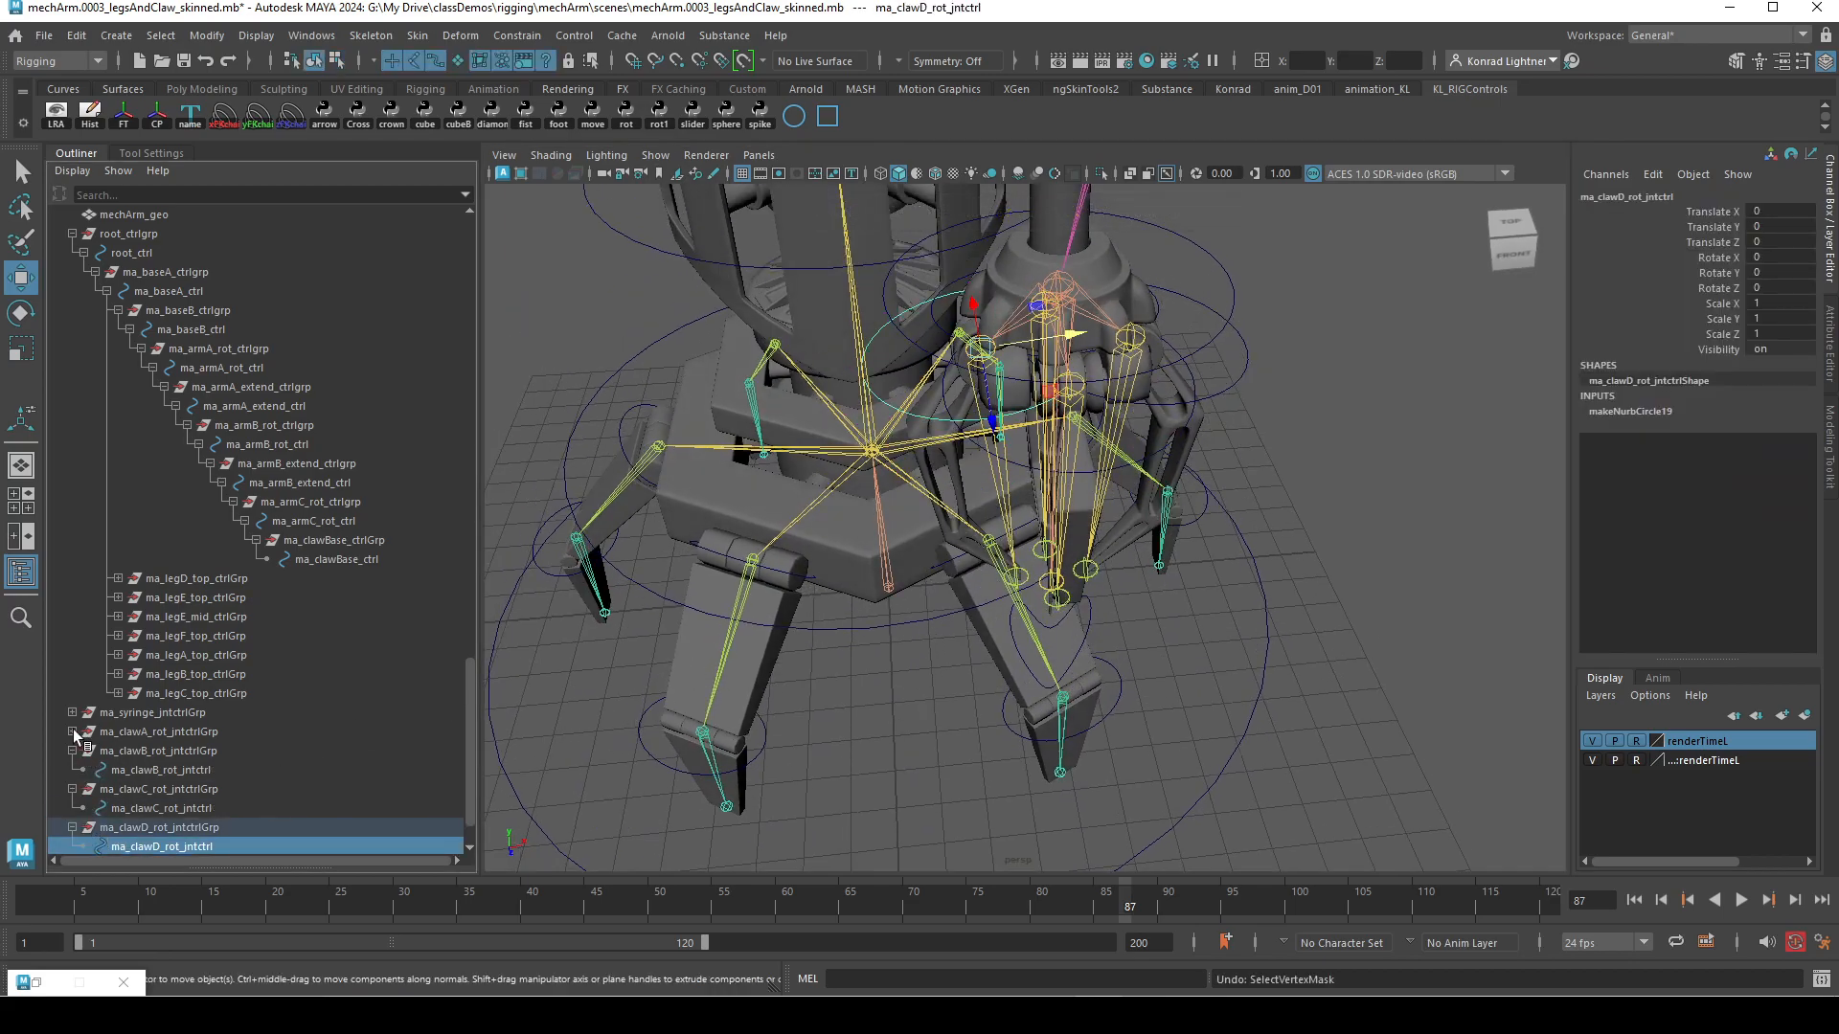
pyautogui.click(72, 730)
pyautogui.click(72, 712)
pyautogui.scroll(-2, 260, 728)
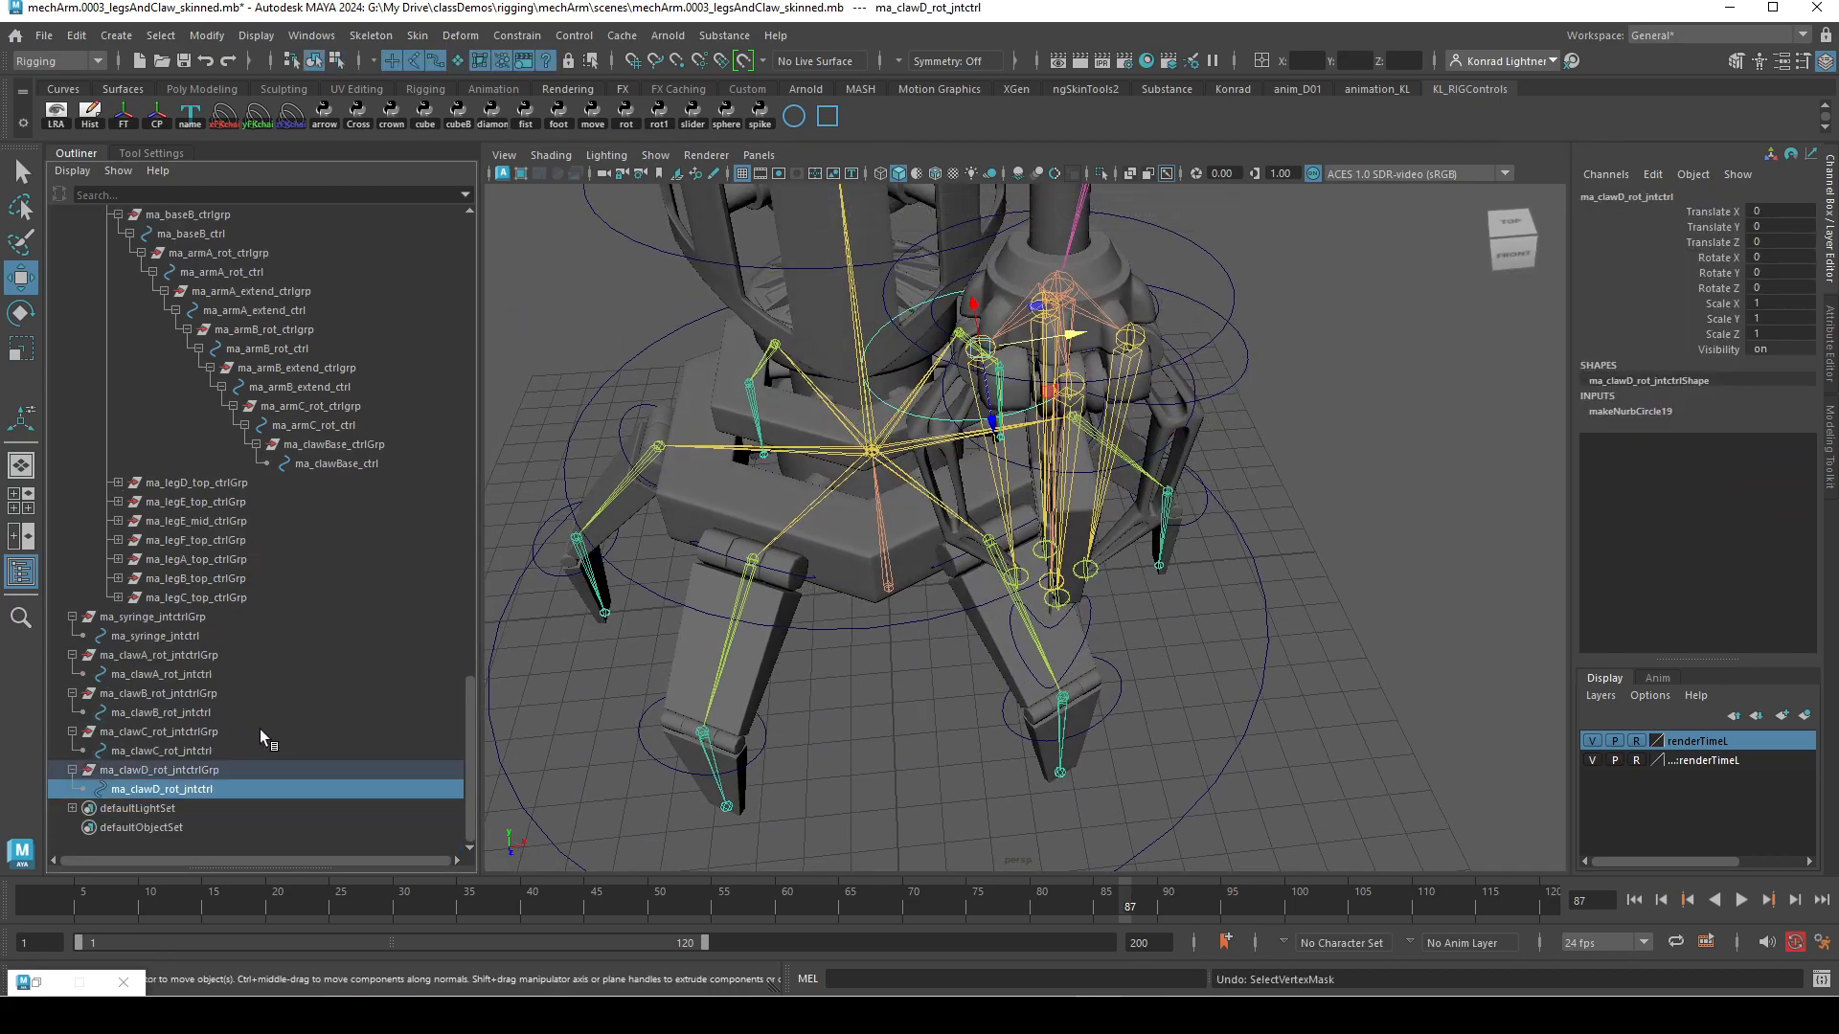
# - Select the four claw controls, ma_clawA to ma_clawD, and select all their CVs in component mode
pyautogui.click(154, 674)
pyautogui.keyDown('ctrl'); pyautogui.click(201, 712); pyautogui.keyUp('ctrl')
pyautogui.keyDown('ctrl'); pyautogui.click(192, 751); pyautogui.keyUp('ctrl')
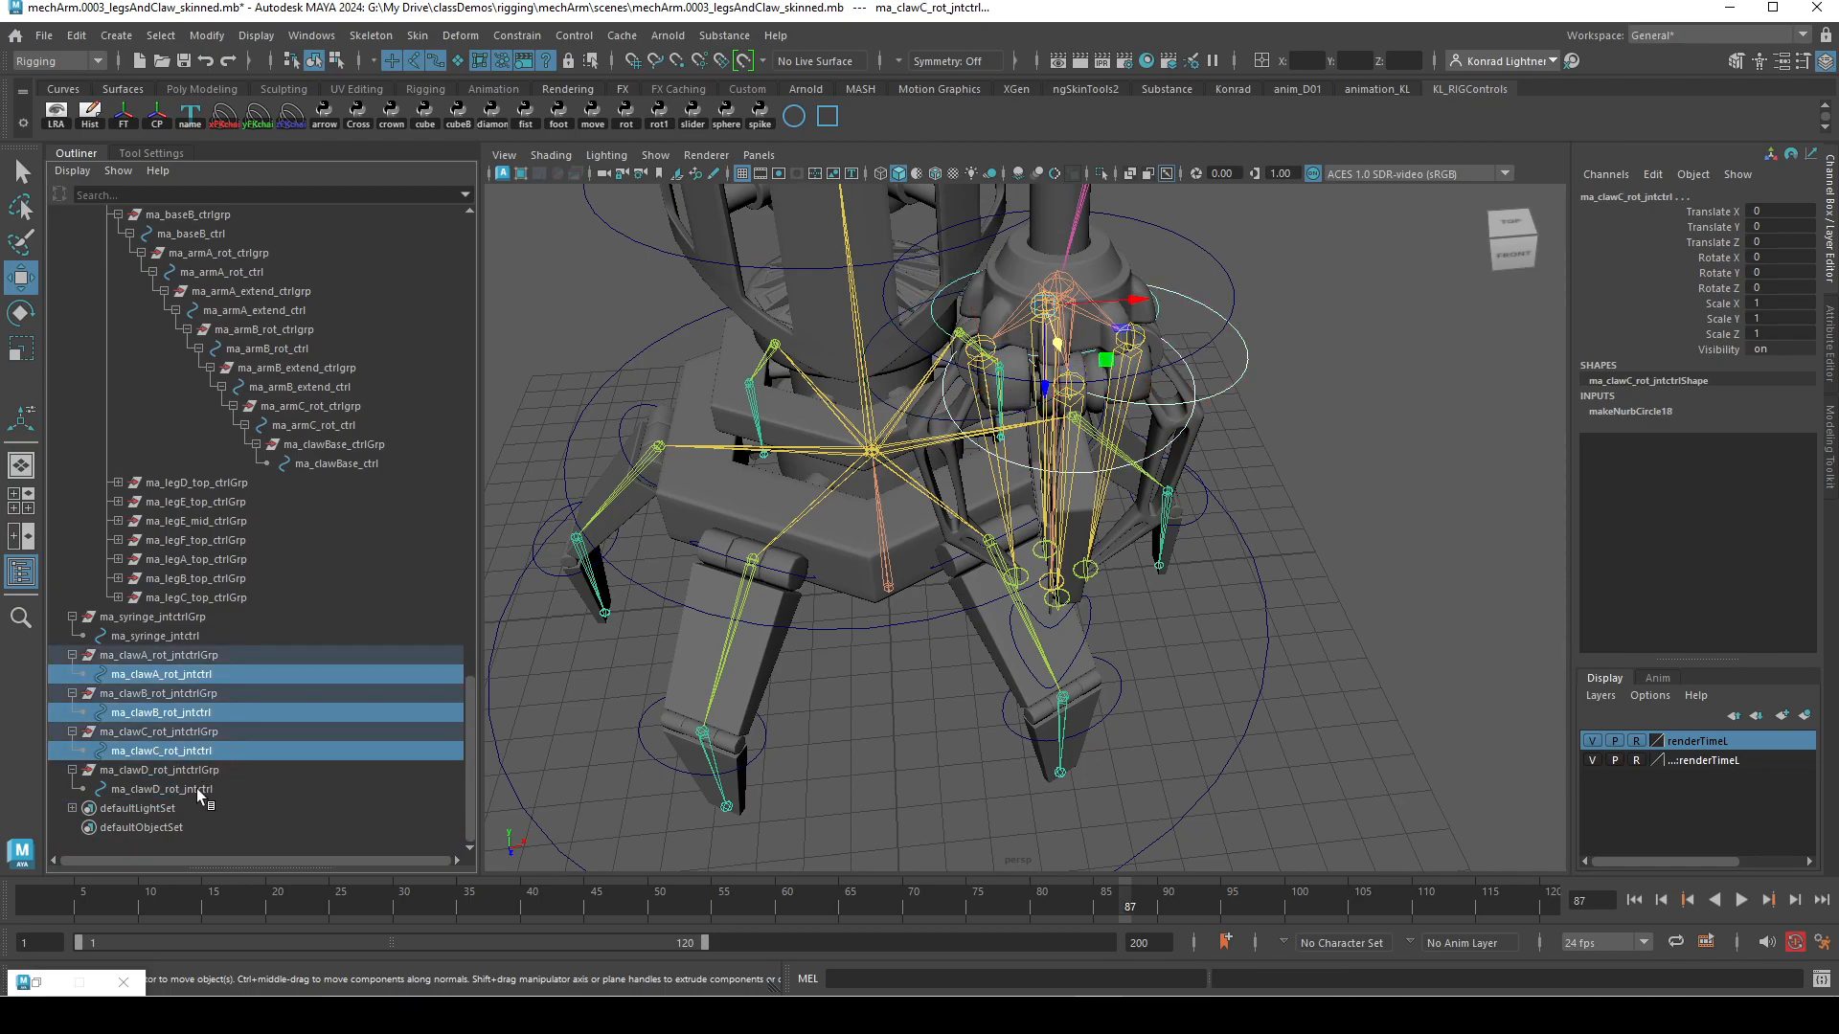
pyautogui.keyDown('ctrl'); pyautogui.click(197, 789); pyautogui.keyUp('ctrl')
pyautogui.press('f')
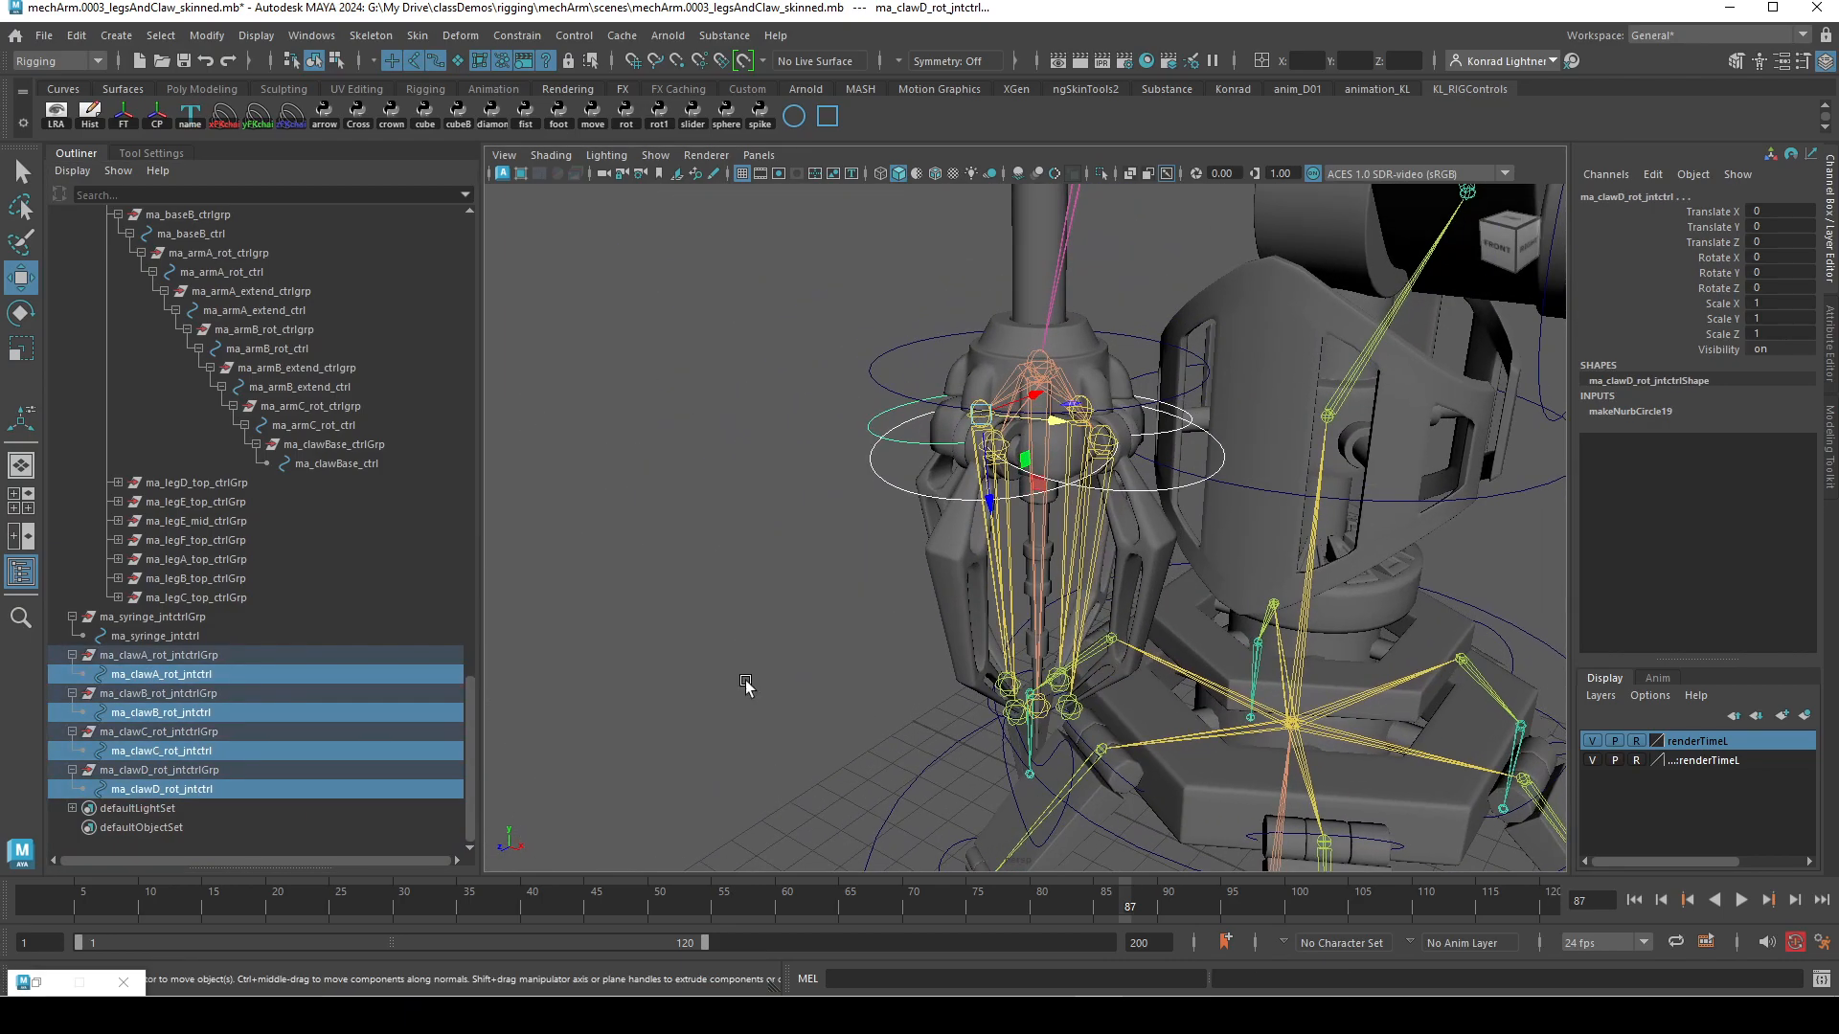
pyautogui.press('F8')
pyautogui.moveTo(742, 265); pyautogui.dragTo(1360, 644)
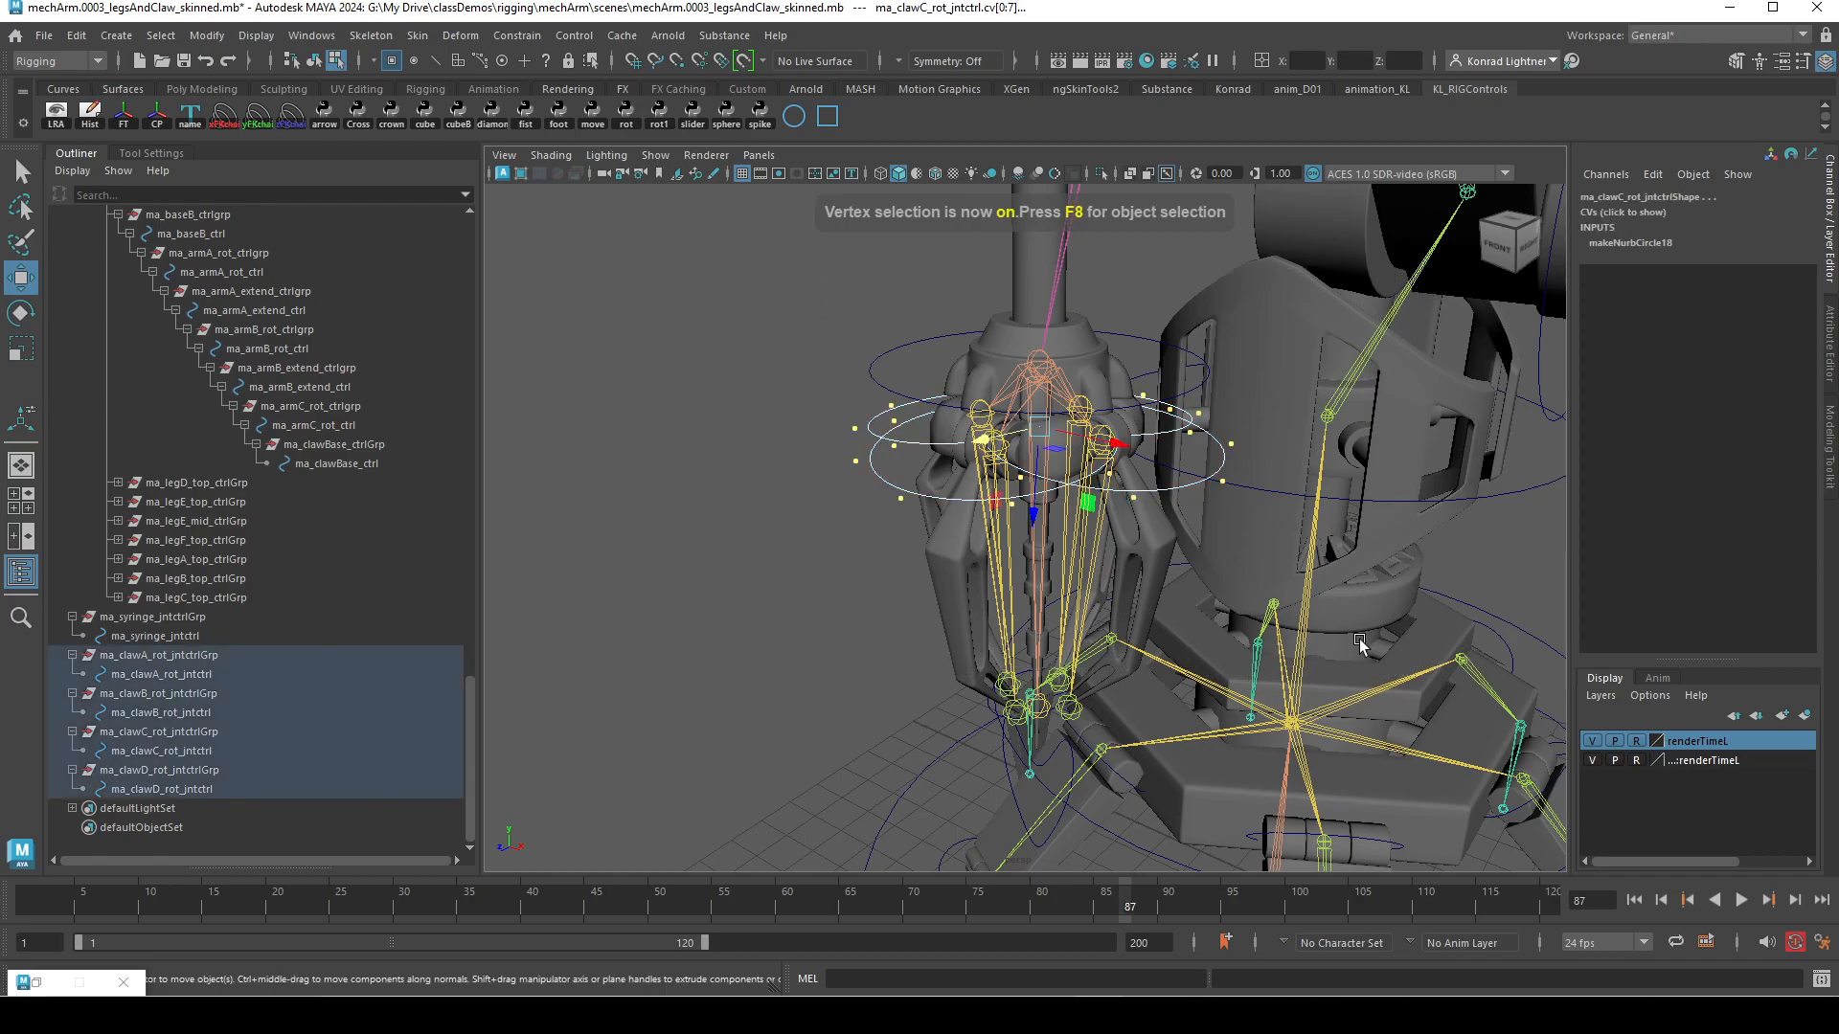
# - Rotate the CVs of the four claw controls upright and move the curves down and outward alongside the claw fingers
pyautogui.press('e')
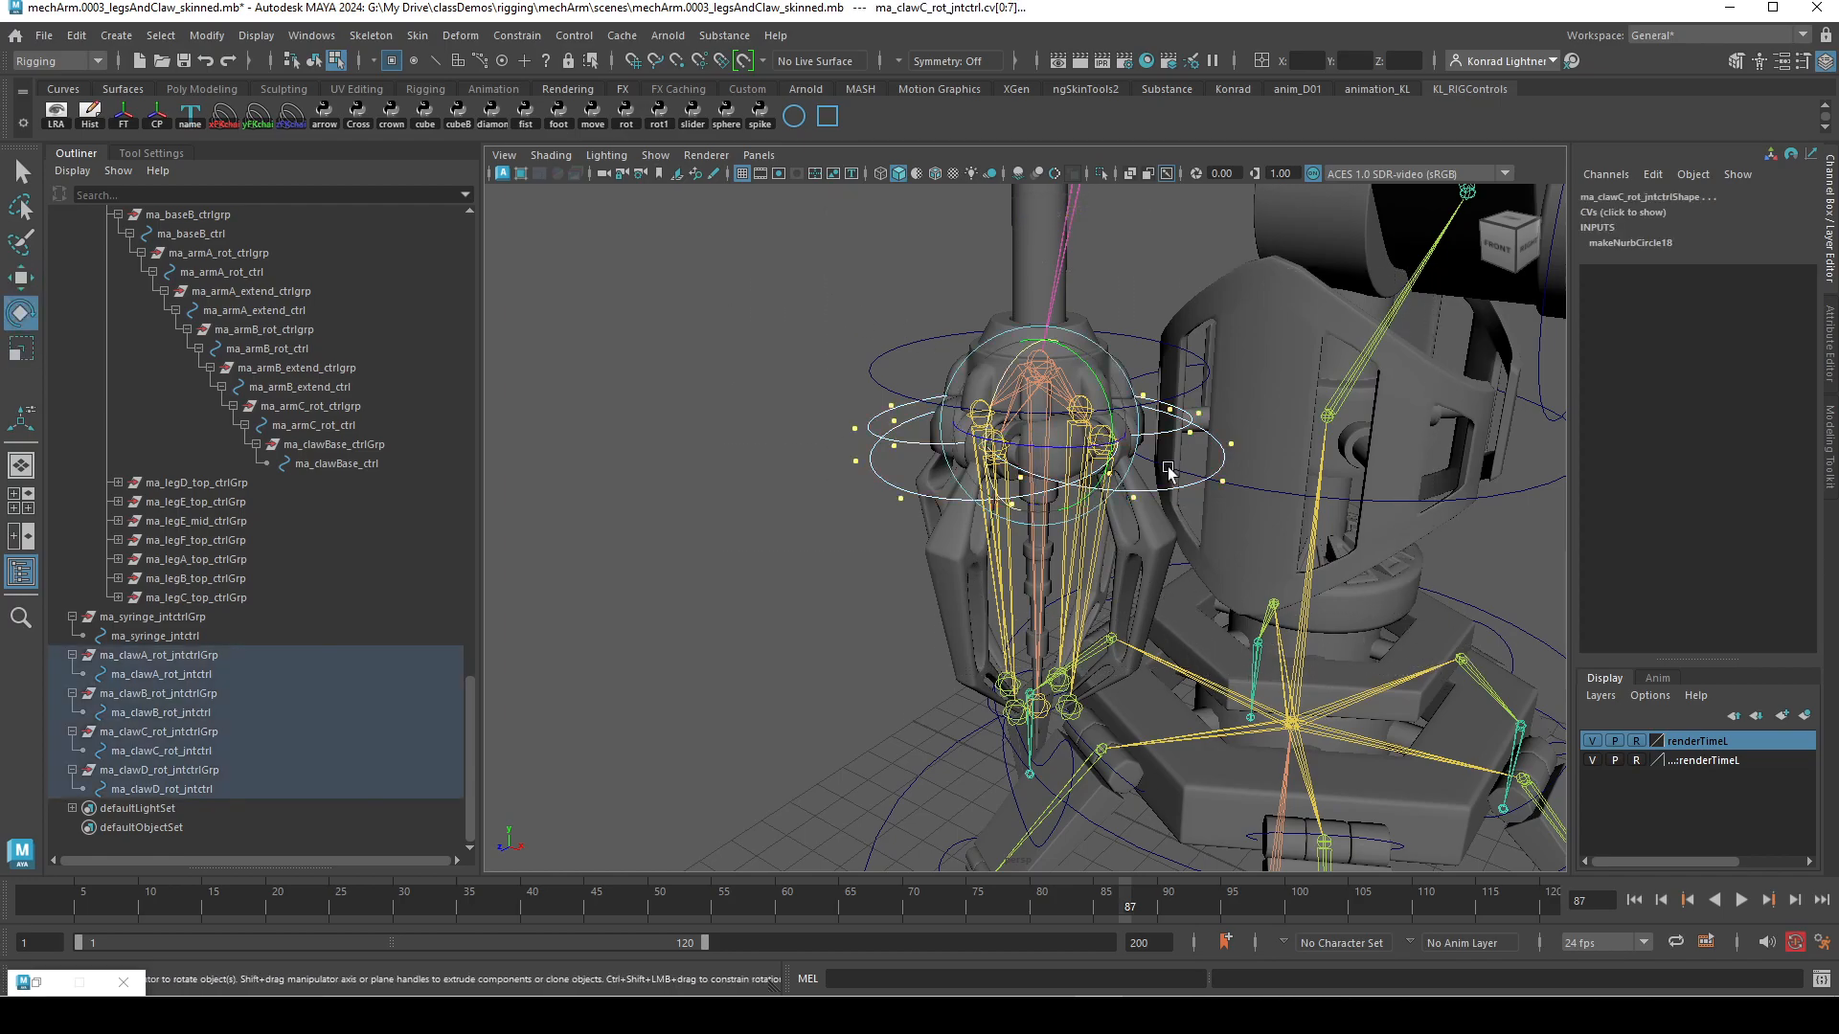
pyautogui.keyDown('ctrl'); pyautogui.keyDown('shift'); pyautogui.rightClick(836, 412); pyautogui.keyUp('shift'); pyautogui.keyUp('ctrl')
pyautogui.moveTo(1106, 383); pyautogui.dragTo(1025, 652)
pyautogui.press('w')
pyautogui.moveTo(934, 568); pyautogui.dragTo(899, 587)
pyautogui.hotkey('ctrl', 'z')
pyautogui.keyDown('alt'); pyautogui.moveTo(1092, 613); pyautogui.dragTo(1036, 632); pyautogui.keyUp('alt')
pyautogui.moveTo(968, 514); pyautogui.dragTo(1063, 603)
# - Scale the claw control CVs down into narrower ovals and reposition them just outside the claw fingers
pyautogui.press('r')
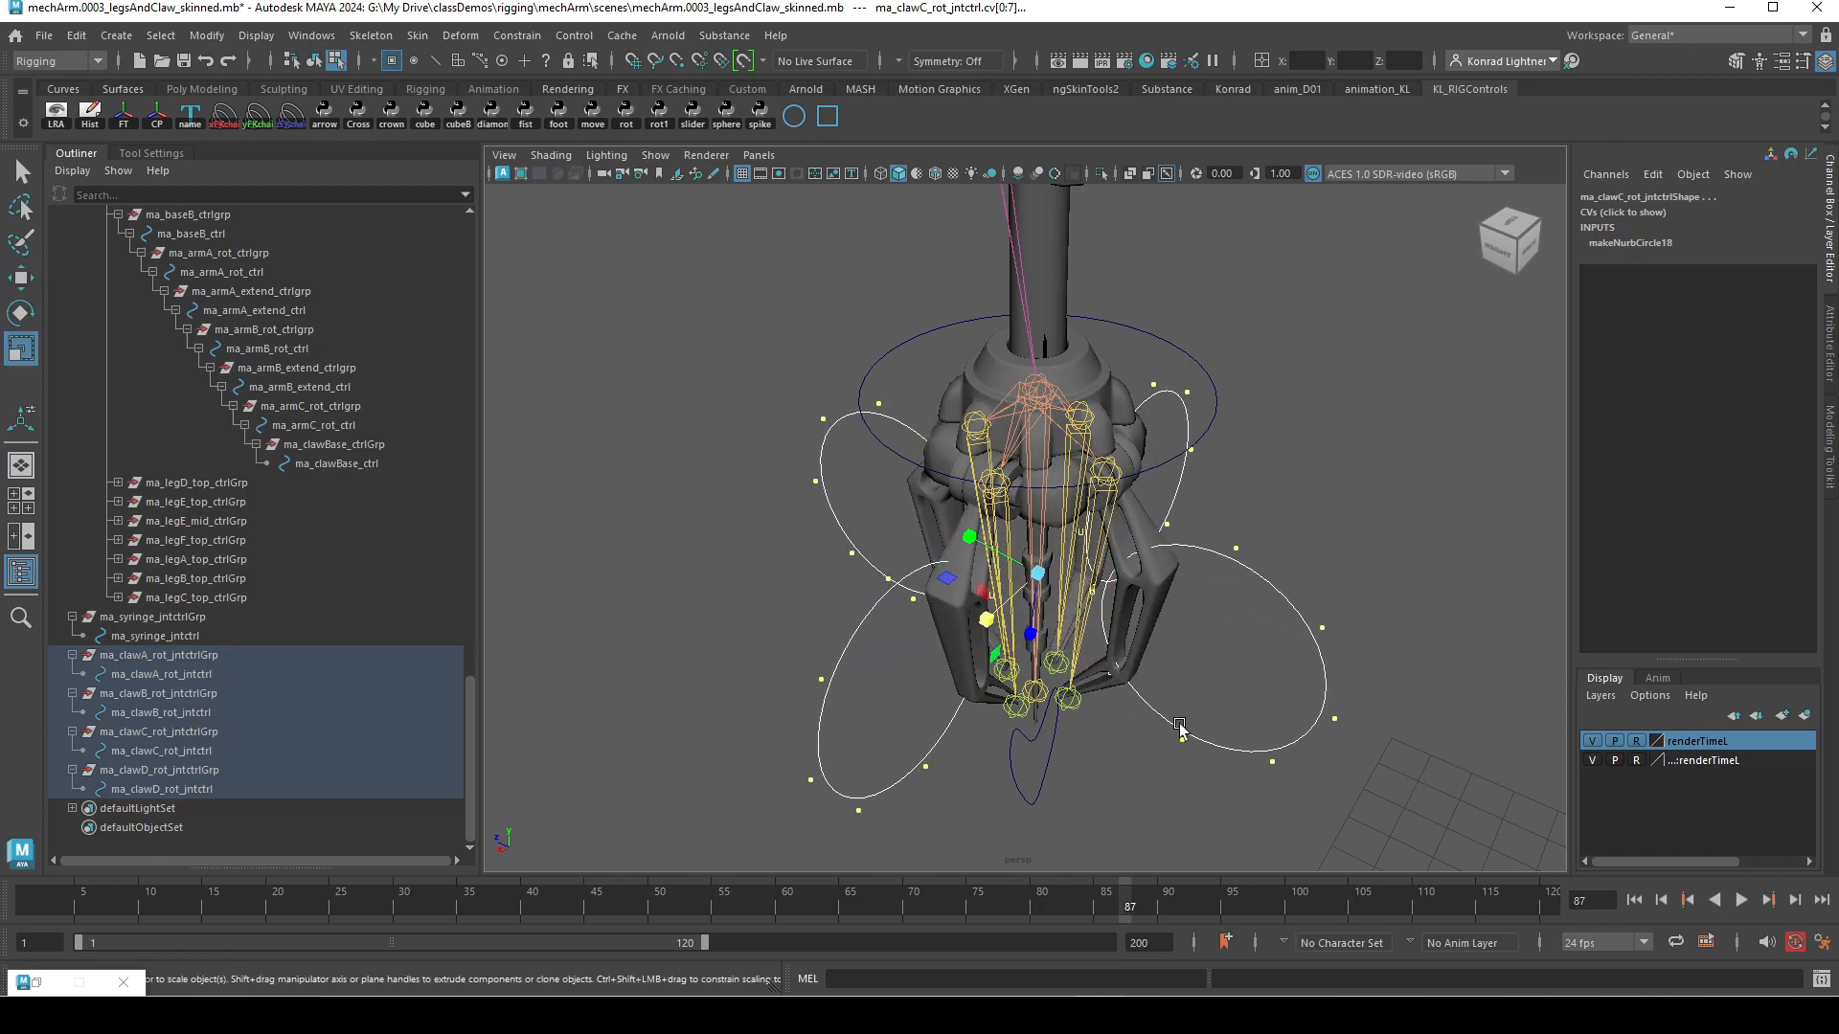
pyautogui.moveTo(1014, 618); pyautogui.dragTo(1061, 608)
pyautogui.hotkey('ctrl', 'z')
pyautogui.hotkey('ctrl', 'z')
pyautogui.moveTo(977, 536); pyautogui.dragTo(1026, 561)
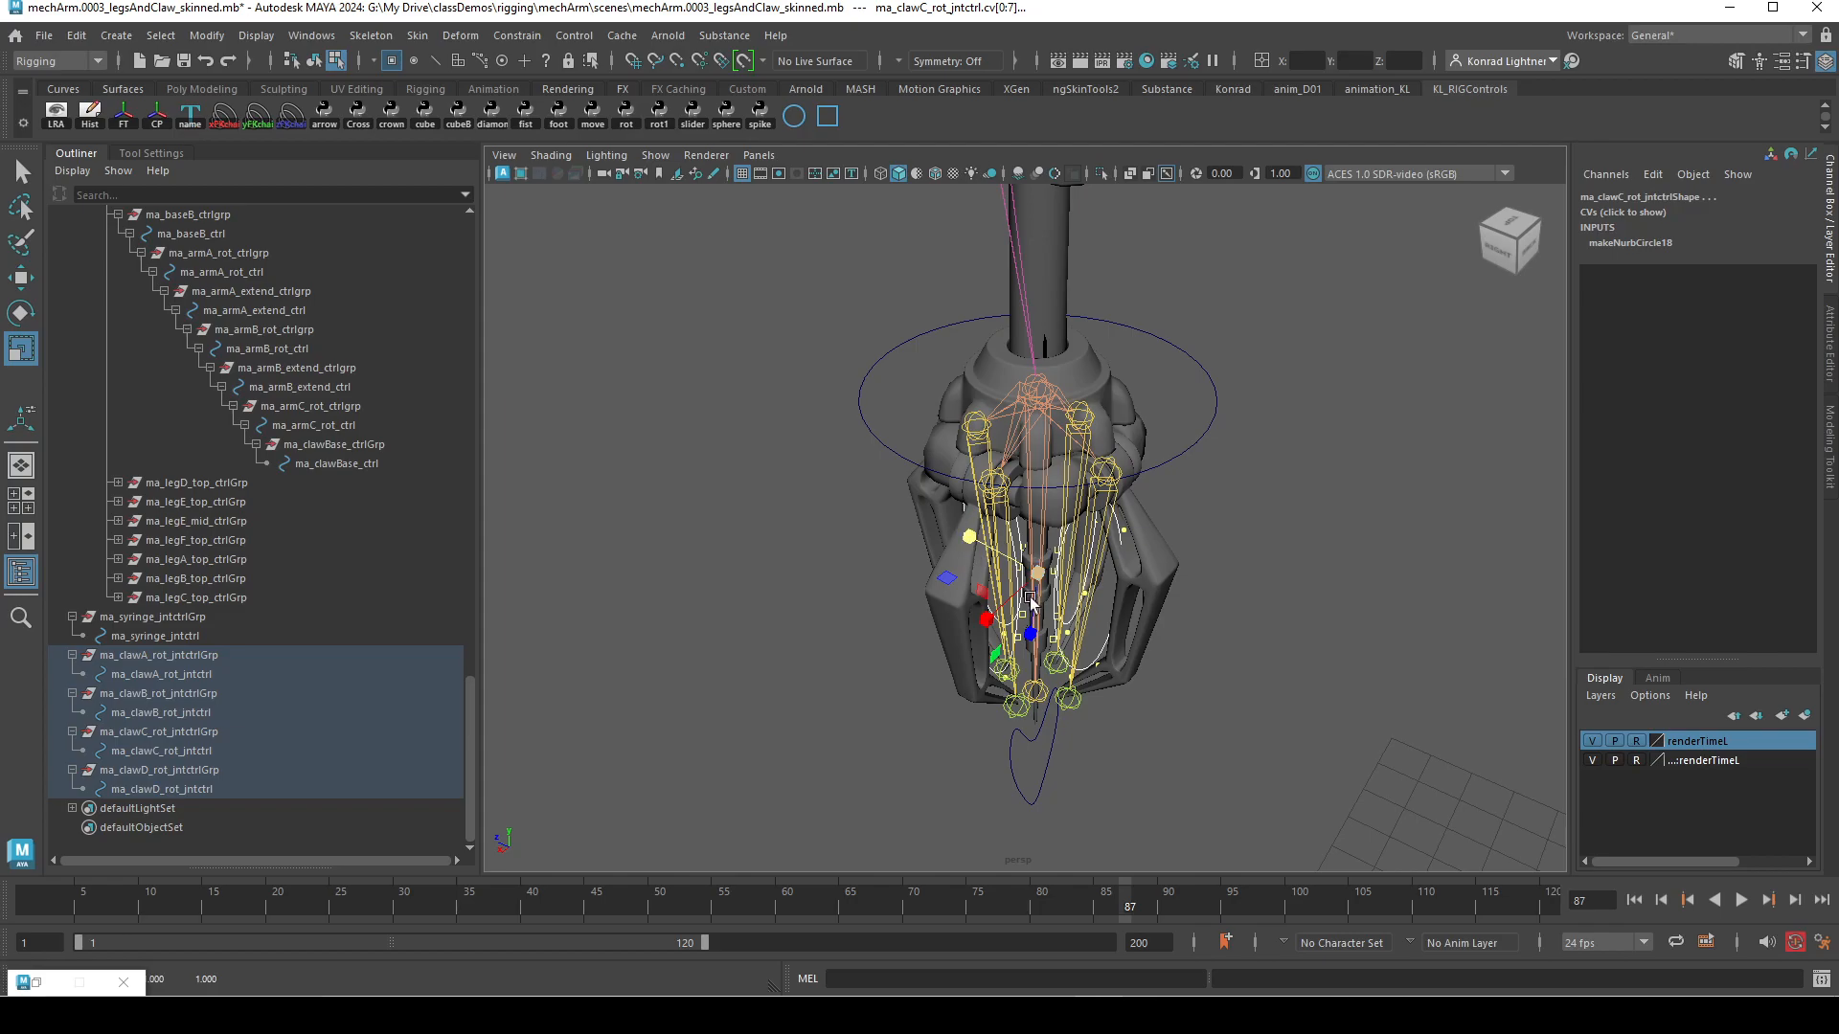
pyautogui.press('e')
pyautogui.press('r')
pyautogui.press('e')
pyautogui.press('w')
pyautogui.moveTo(978, 534); pyautogui.dragTo(1036, 581)
pyautogui.keyDown('alt'); pyautogui.moveTo(1015, 698); pyautogui.dragTo(1283, 635); pyautogui.keyUp('alt')
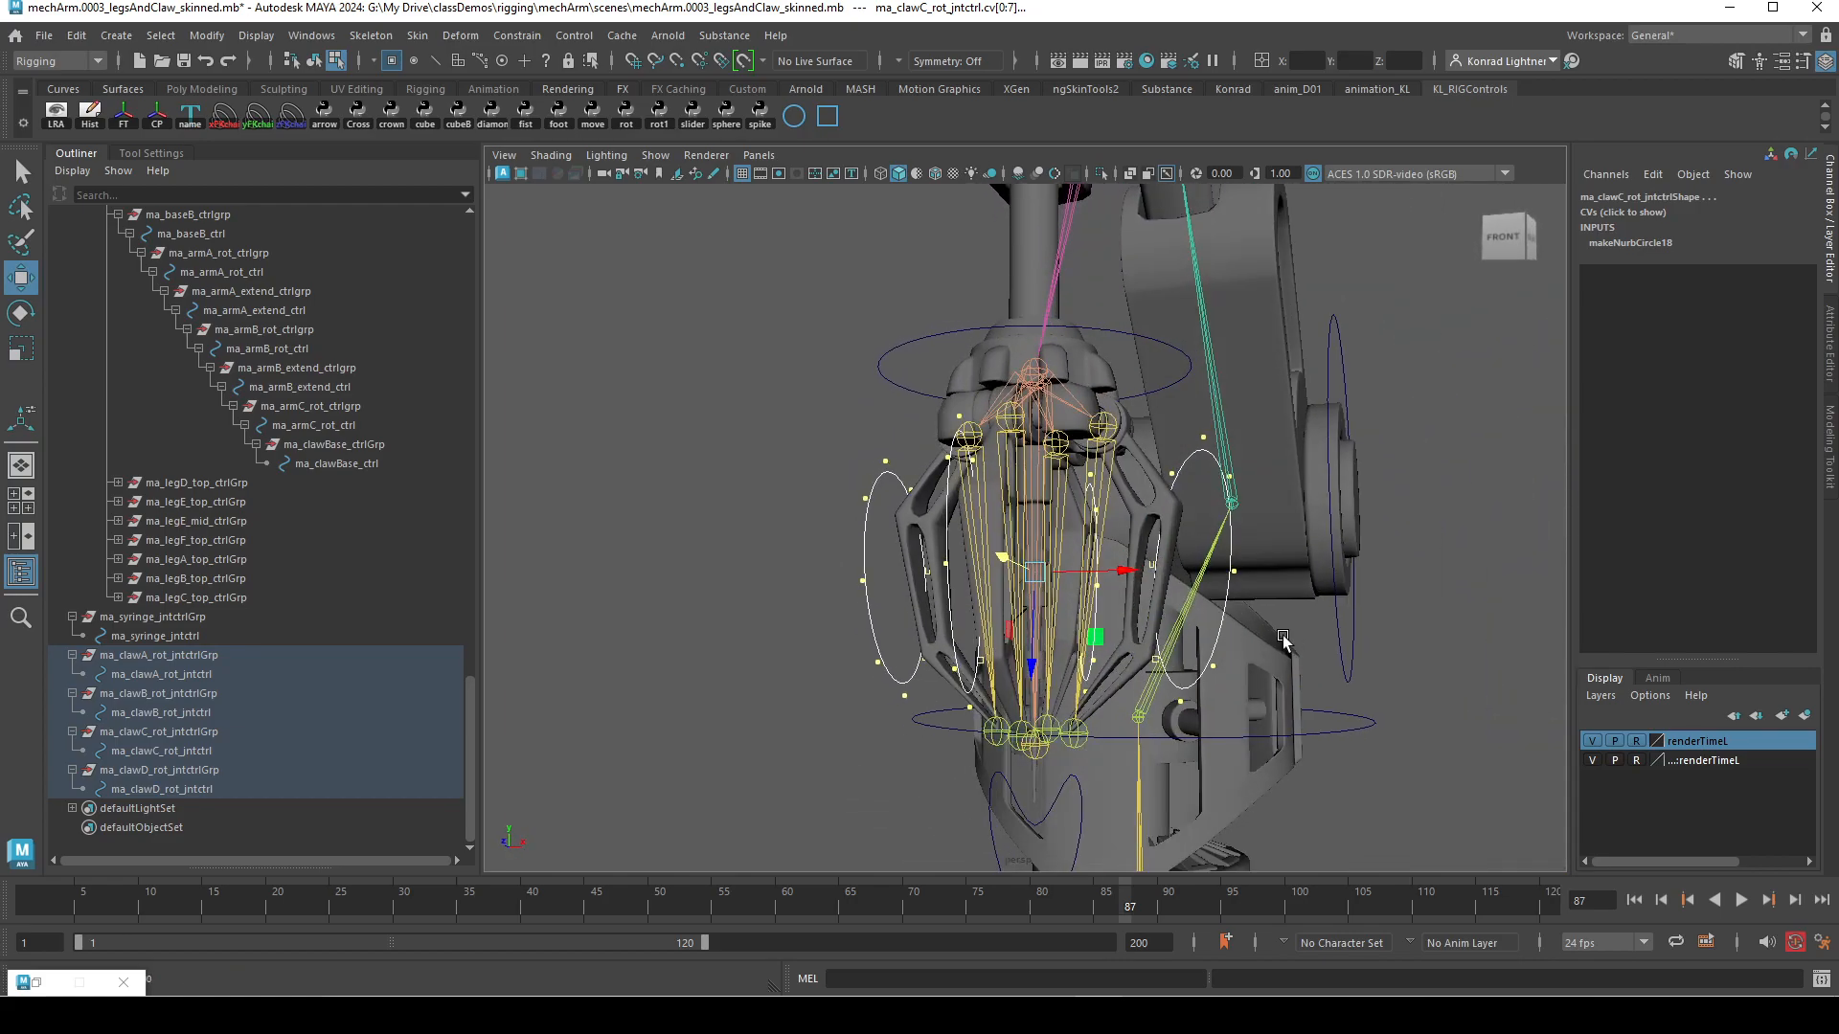
# - Reduce the selection to only the upper CVs of all four claw control curves
pyautogui.keyDown('alt'); pyautogui.moveTo(1282, 635); pyautogui.dragTo(1209, 586, button='middle'); pyautogui.keyUp('alt')
pyautogui.keyDown('alt'); pyautogui.moveTo(1049, 565); pyautogui.dragTo(941, 561); pyautogui.keyUp('alt')
pyautogui.keyDown('alt'); pyautogui.moveTo(863, 439); pyautogui.dragTo(819, 426); pyautogui.keyUp('alt')
pyautogui.moveTo(709, 321); pyautogui.dragTo(873, 457)
pyautogui.keyDown('alt'); pyautogui.moveTo(1112, 412); pyautogui.dragTo(1044, 367); pyautogui.keyUp('alt')
pyautogui.keyDown('alt'); pyautogui.moveTo(1190, 429); pyautogui.dragTo(1099, 441); pyautogui.keyUp('alt')
pyautogui.keyDown('ctrl'); pyautogui.keyDown('shift'); pyautogui.moveTo(1226, 438); pyautogui.dragTo(1063, 357); pyautogui.keyUp('shift'); pyautogui.keyUp('ctrl')
pyautogui.keyDown('alt'); pyautogui.moveTo(996, 467); pyautogui.dragTo(1154, 493); pyautogui.keyUp('alt')
pyautogui.keyDown('ctrl'); pyautogui.keyDown('shift'); pyautogui.moveTo(687, 353); pyautogui.dragTo(847, 536); pyautogui.keyUp('shift'); pyautogui.keyUp('ctrl')
# - Scale the upper CVs to flatten the tops of the four claw controls and adjust their height
pyautogui.press('r')
pyautogui.keyDown('alt'); pyautogui.moveTo(997, 530); pyautogui.dragTo(990, 535); pyautogui.keyUp('alt')
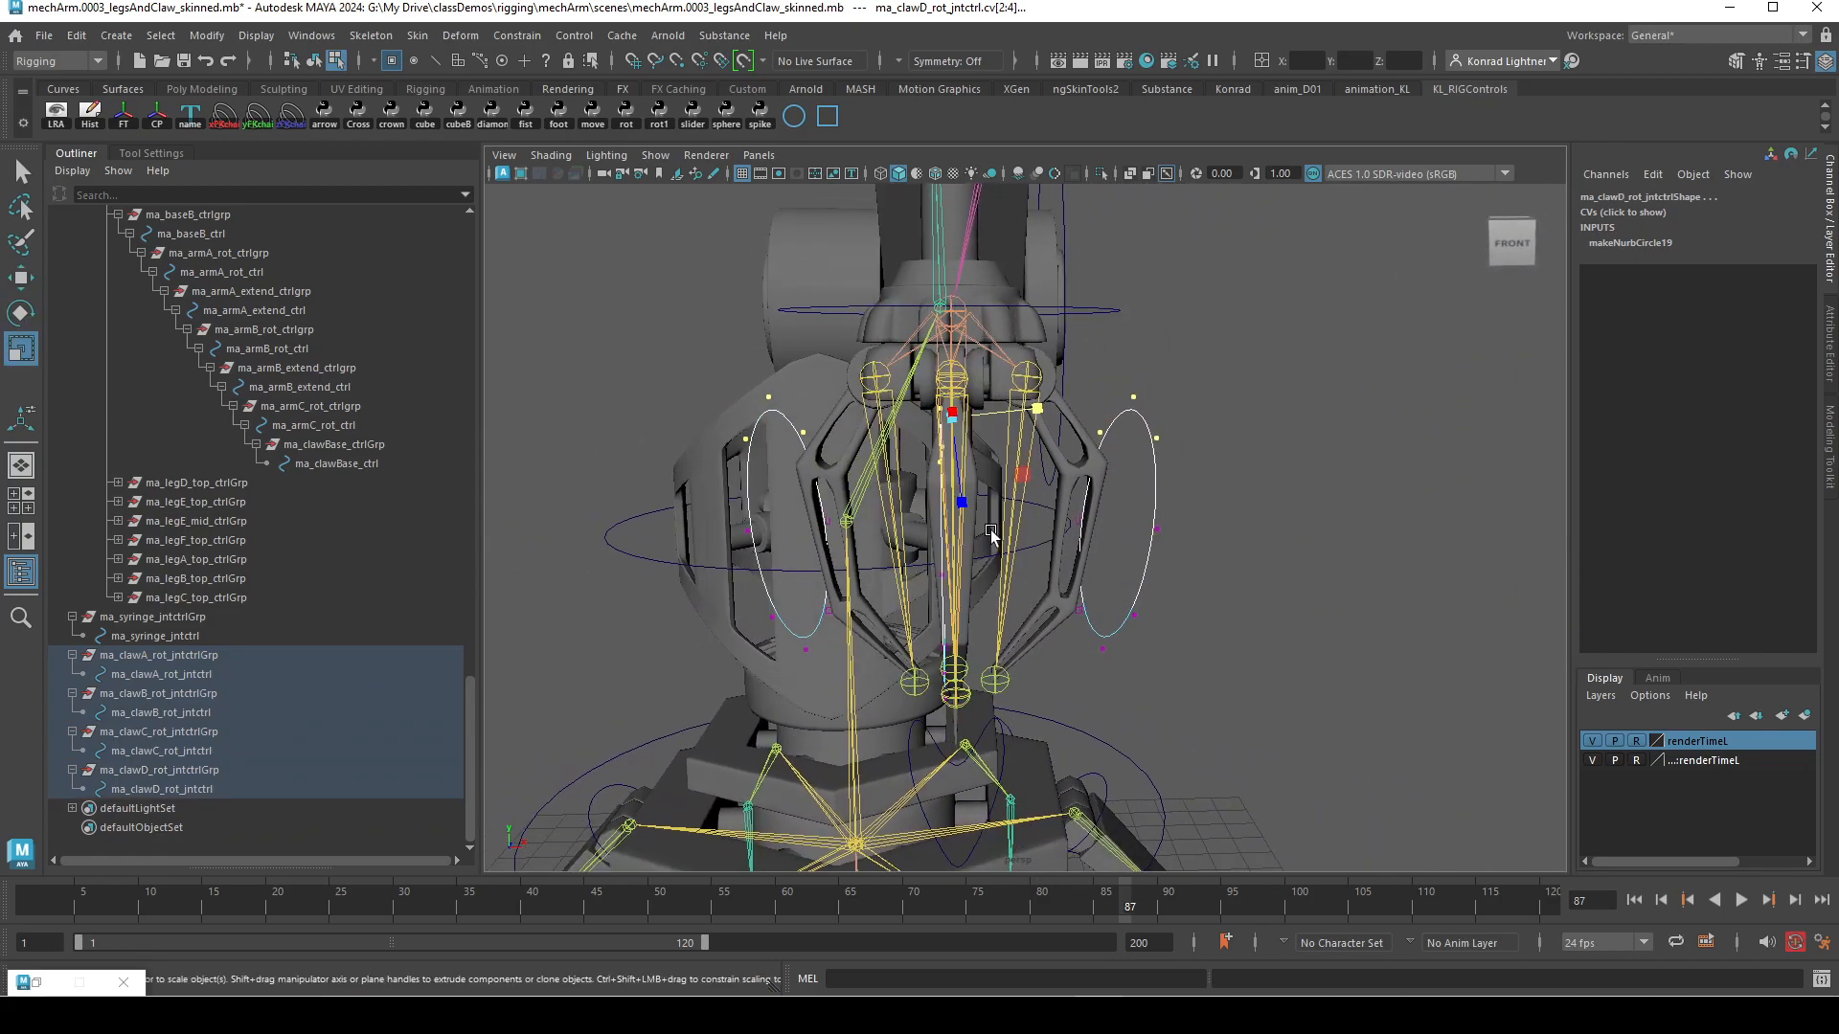
pyautogui.keyDown('alt'); pyautogui.moveTo(1180, 372); pyautogui.dragTo(921, 365); pyautogui.keyUp('alt')
pyautogui.hotkey('ctrl', 'z')
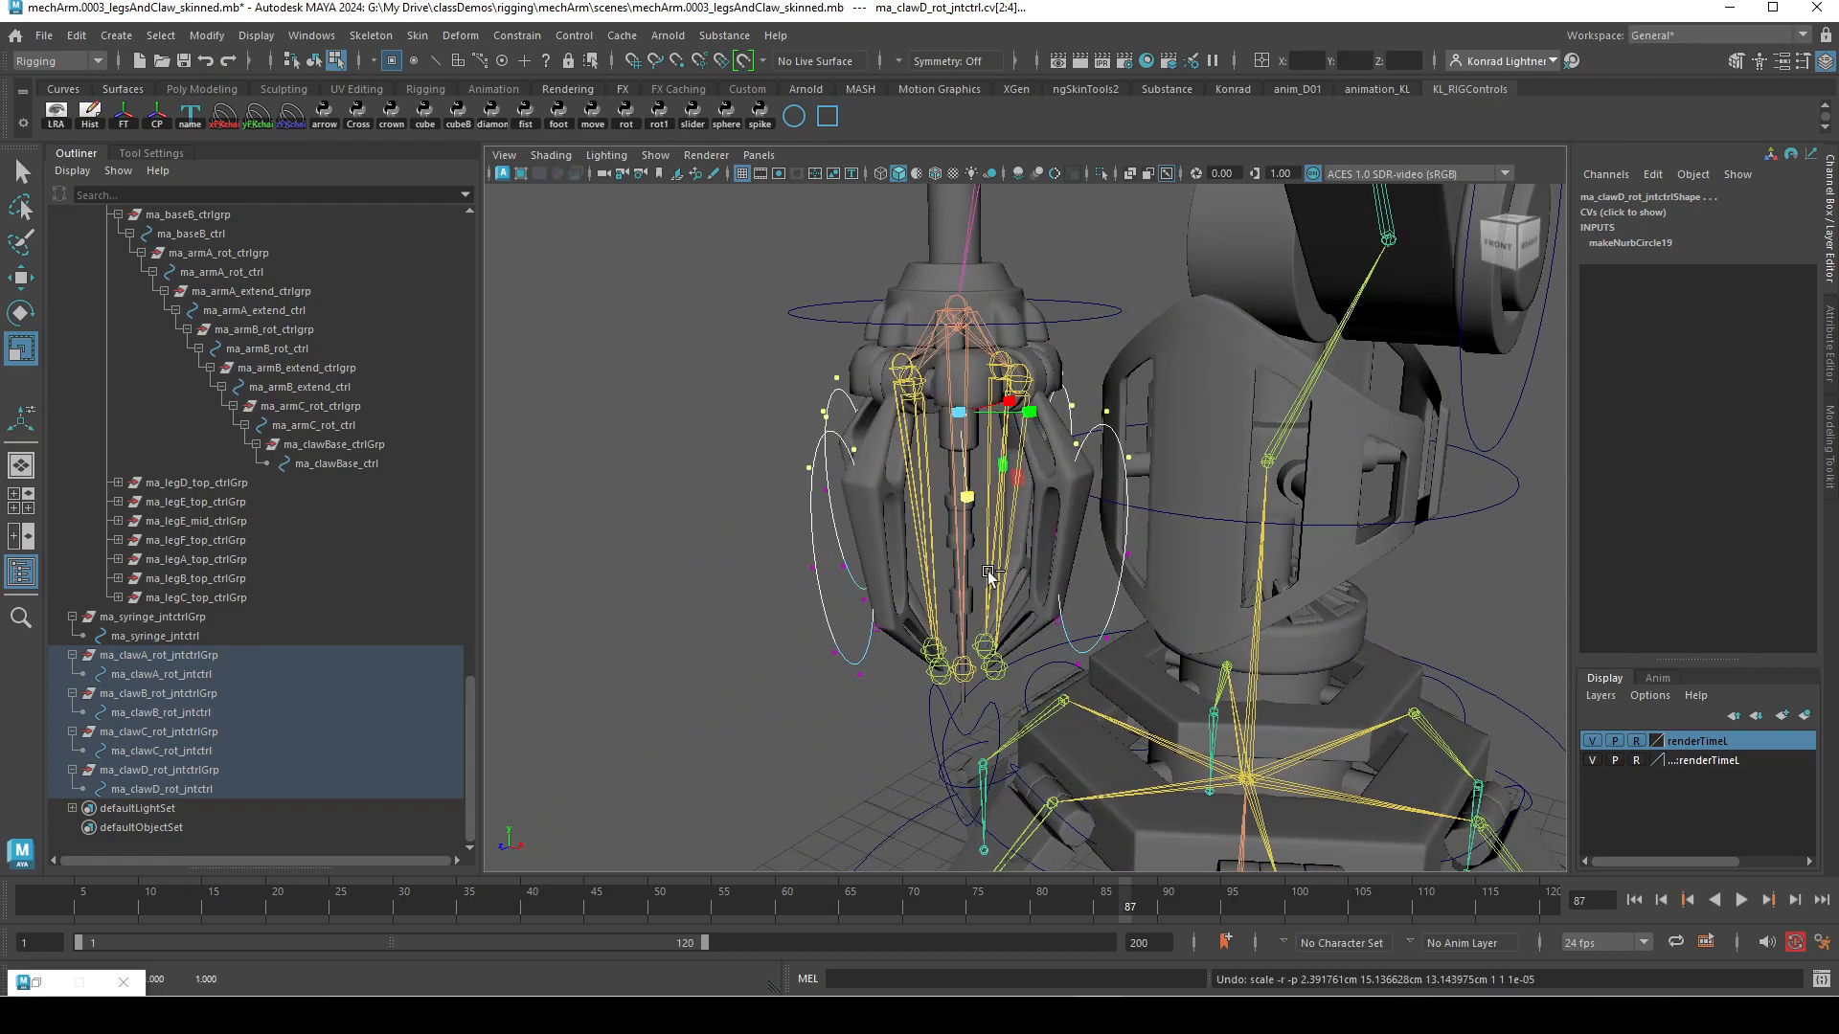
pyautogui.moveTo(799, 388); pyautogui.dragTo(720, 391)
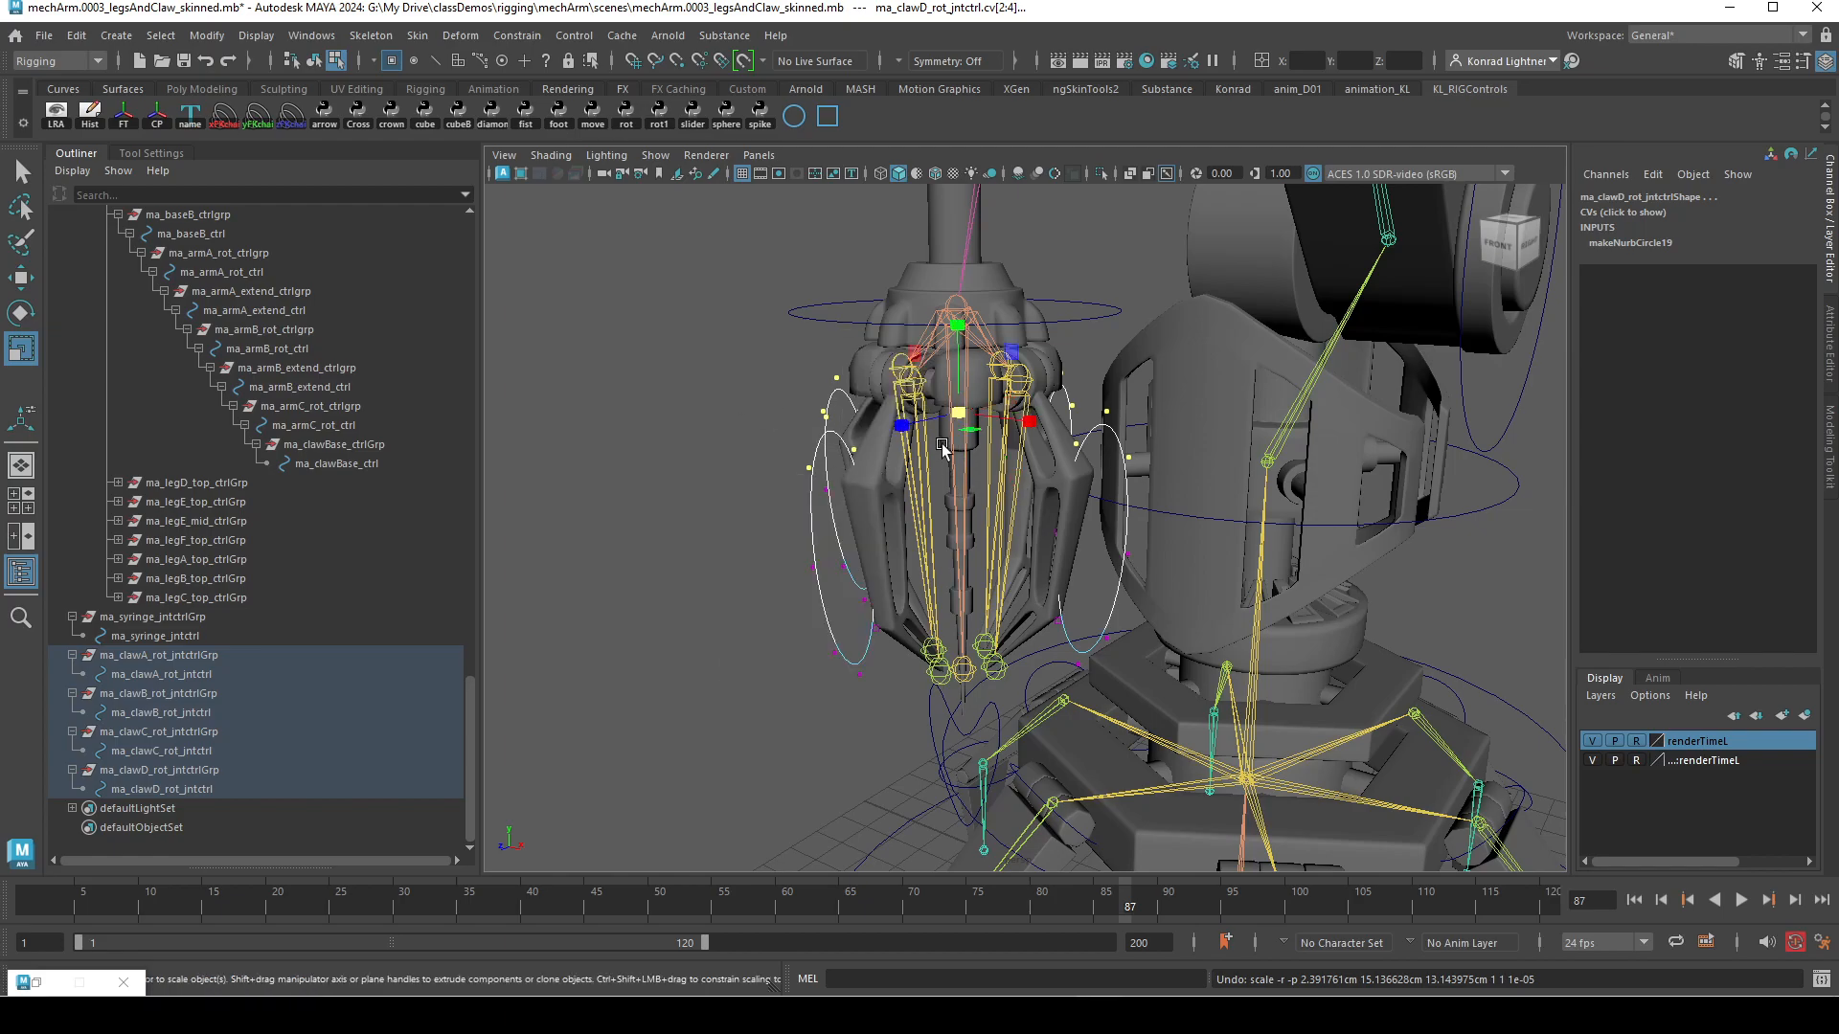
pyautogui.moveTo(958, 326); pyautogui.dragTo(1032, 367)
pyautogui.press('e')
pyautogui.press('w')
pyautogui.press('e')
pyautogui.press('w')
pyautogui.moveTo(989, 455); pyautogui.dragTo(968, 479, button='middle')
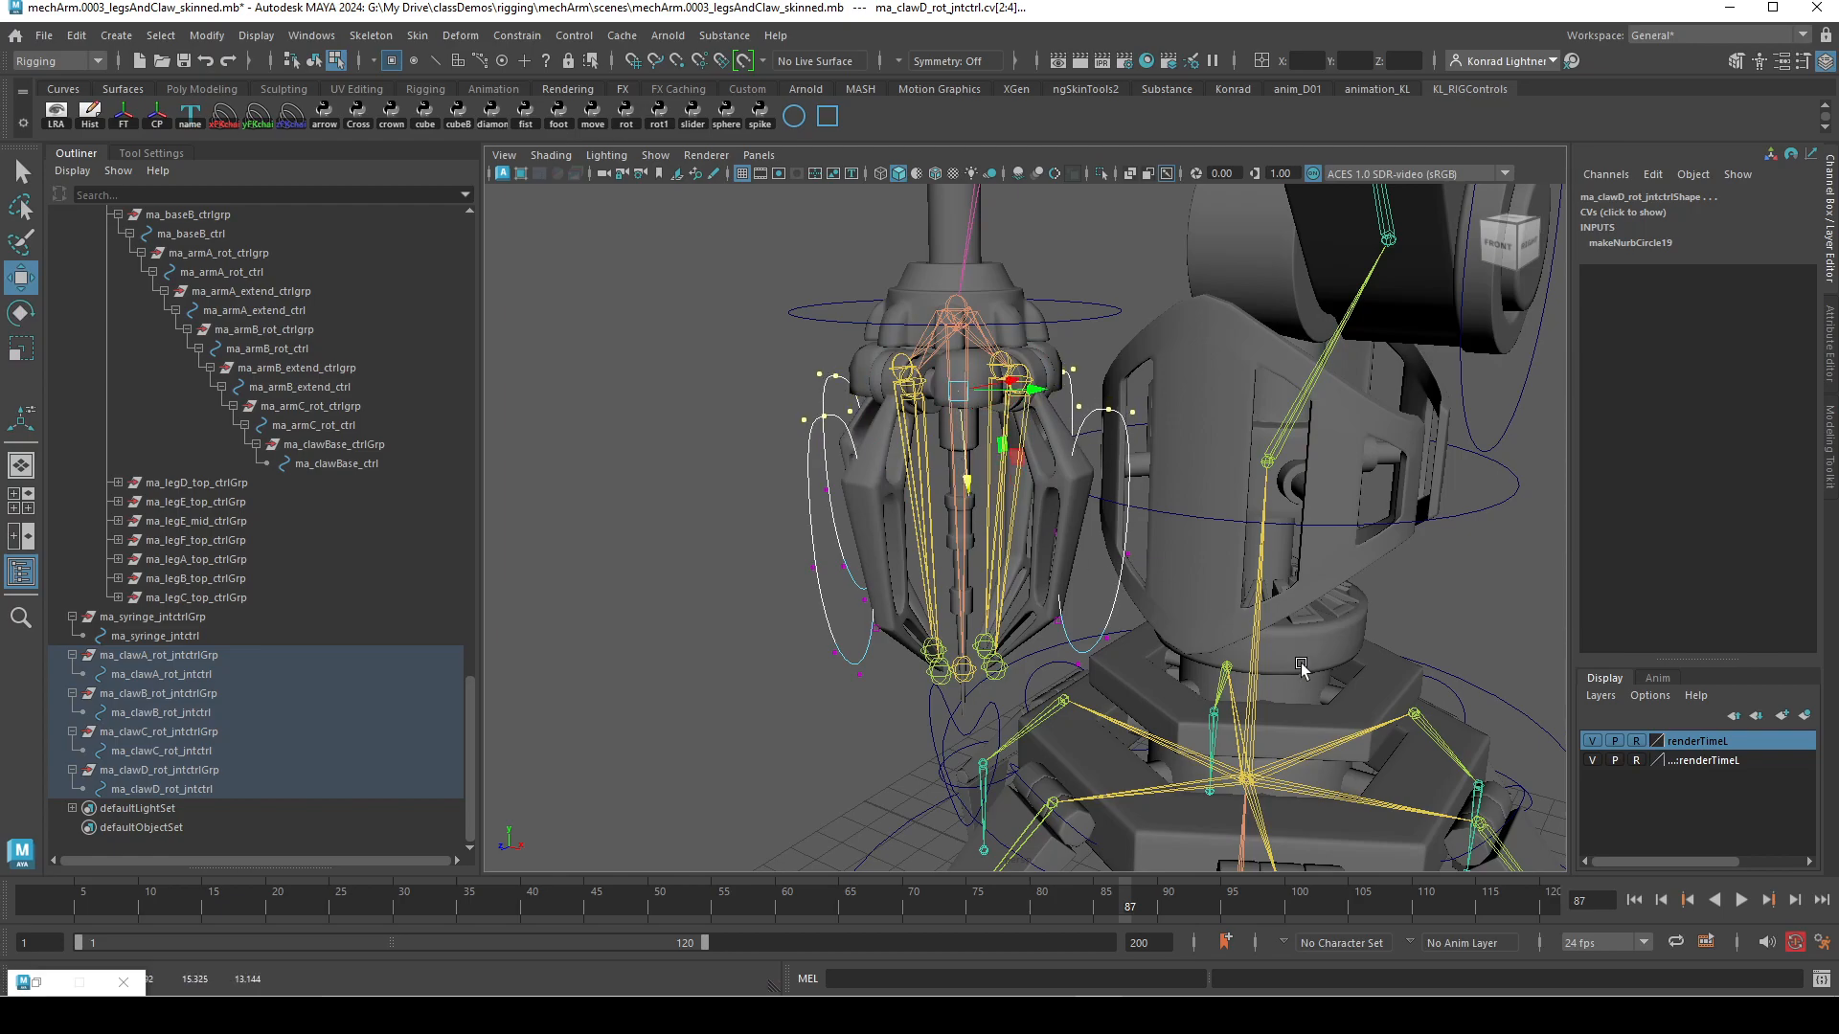
# - Select the bottom CVs of all four claw control curves
pyautogui.click(1078, 664)
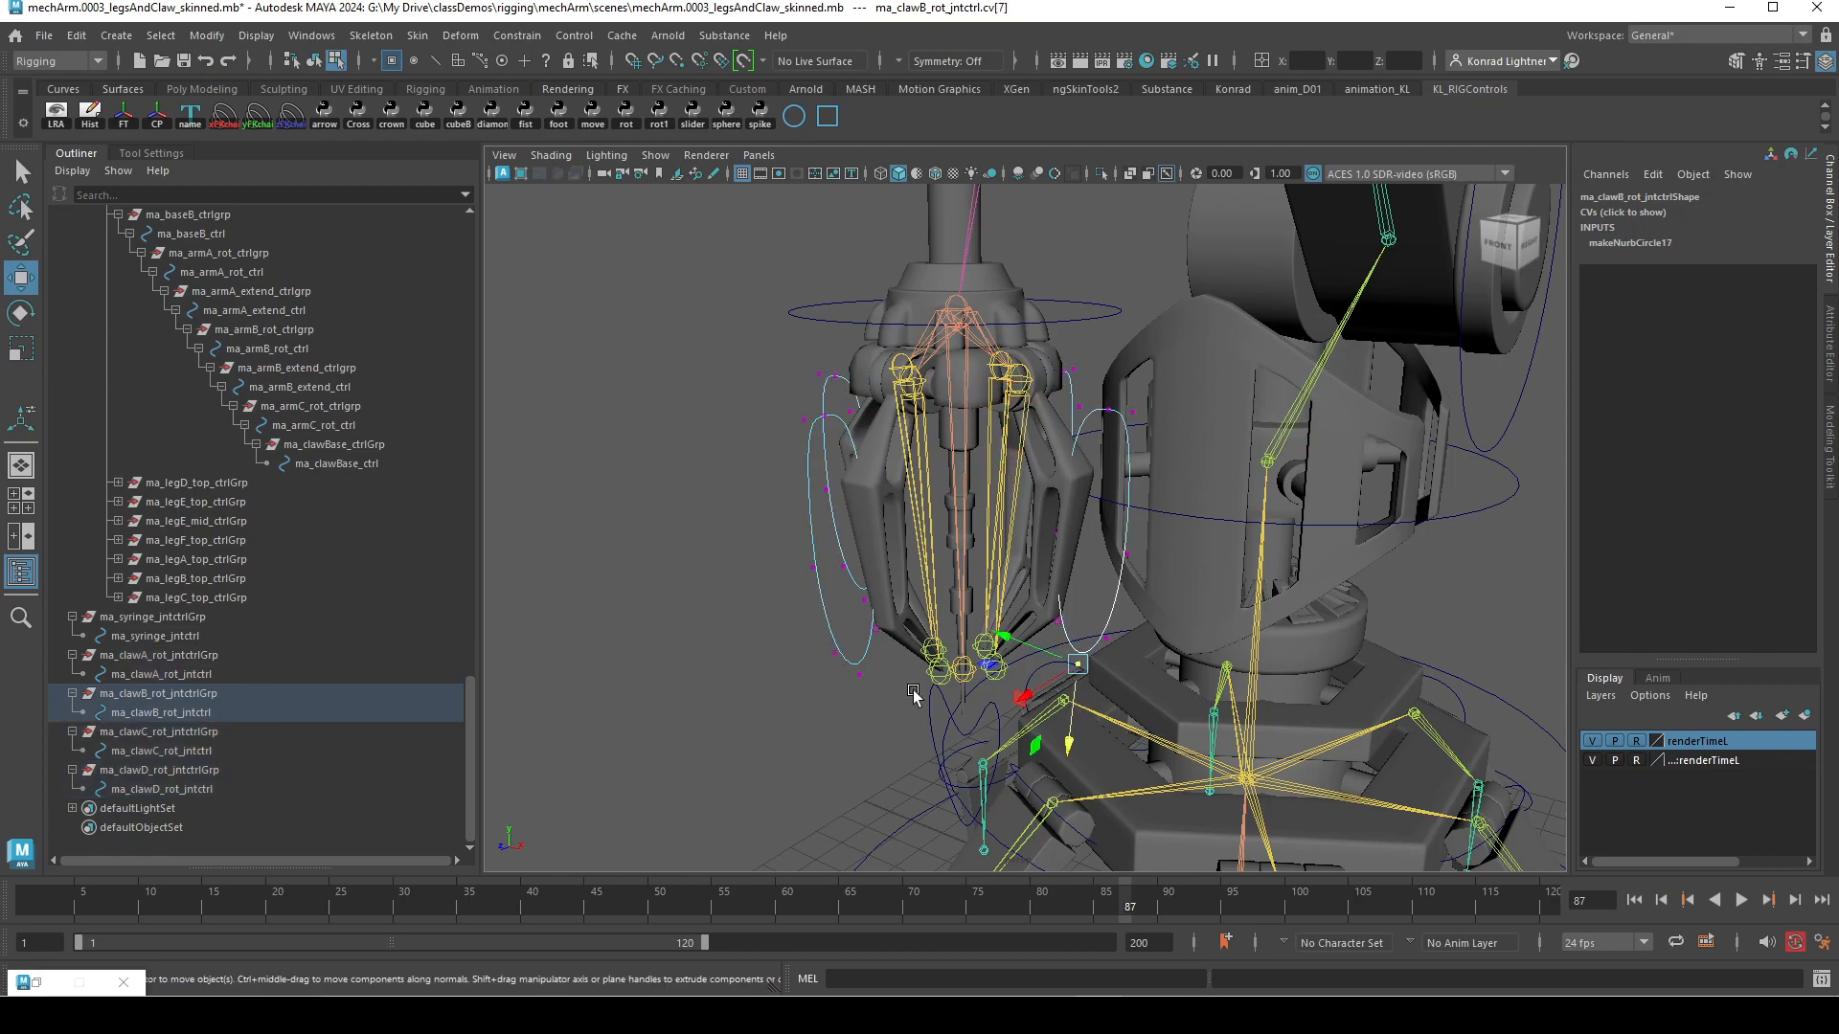
pyautogui.keyDown('alt'); pyautogui.moveTo(841, 699); pyautogui.dragTo(1107, 699); pyautogui.keyUp('alt')
pyautogui.keyDown('alt'); pyautogui.moveTo(915, 704); pyautogui.dragTo(1060, 629); pyautogui.keyUp('alt')
pyautogui.keyDown('shift'); pyautogui.moveTo(852, 646); pyautogui.dragTo(915, 771); pyautogui.keyUp('shift')
pyautogui.keyDown('alt'); pyautogui.moveTo(766, 728); pyautogui.dragTo(962, 709); pyautogui.keyUp('alt')
pyautogui.keyDown('shift'); pyautogui.moveTo(942, 625); pyautogui.dragTo(1121, 735); pyautogui.keyUp('shift')
# - Scale the bottom CVs inward and move them down so the claw controls taper toward the fingertips
pyautogui.press('r')
pyautogui.moveTo(1056, 604); pyautogui.dragTo(1030, 625)
pyautogui.press('w')
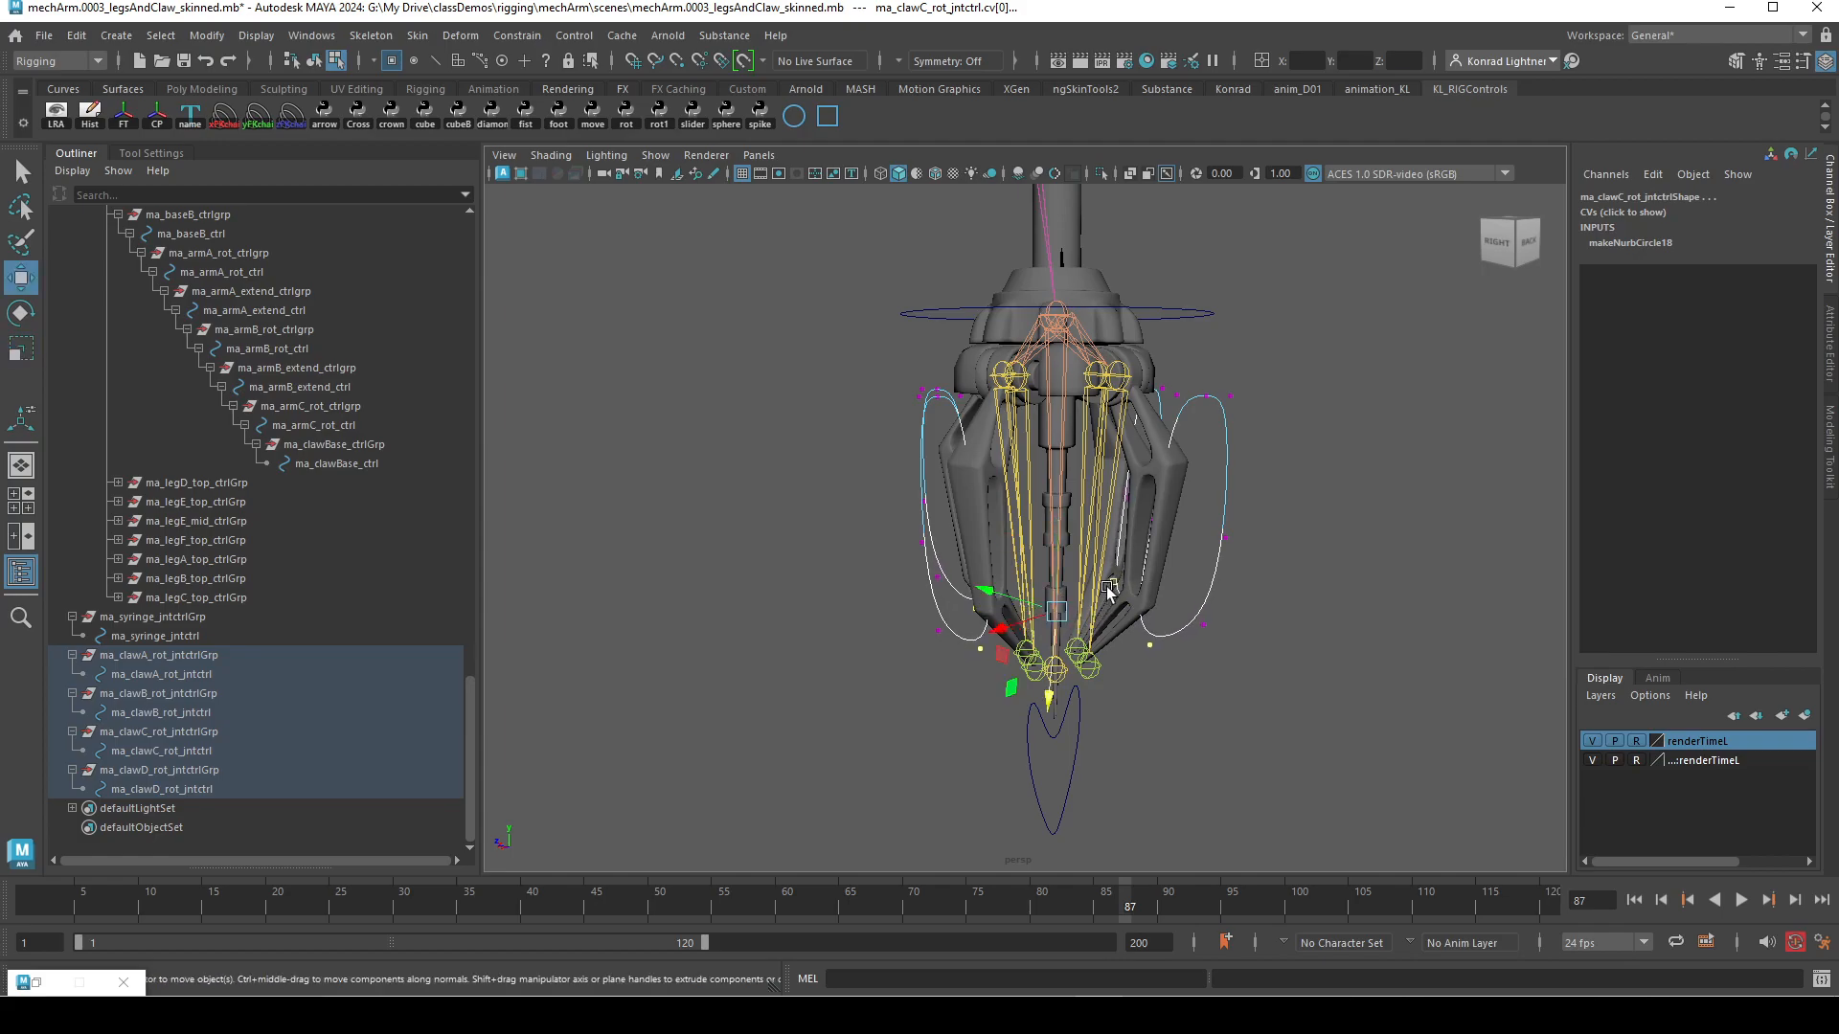
pyautogui.press('r')
pyautogui.moveTo(1063, 548); pyautogui.dragTo(993, 594)
pyautogui.press('w')
pyautogui.press('e')
pyautogui.press('w')
pyautogui.keyDown('alt'); pyautogui.moveTo(1071, 682); pyautogui.dragTo(1128, 657); pyautogui.keyUp('alt')
pyautogui.press('w')
pyautogui.click(1212, 660)
pyautogui.moveTo(1039, 508); pyautogui.dragTo(1039, 550)
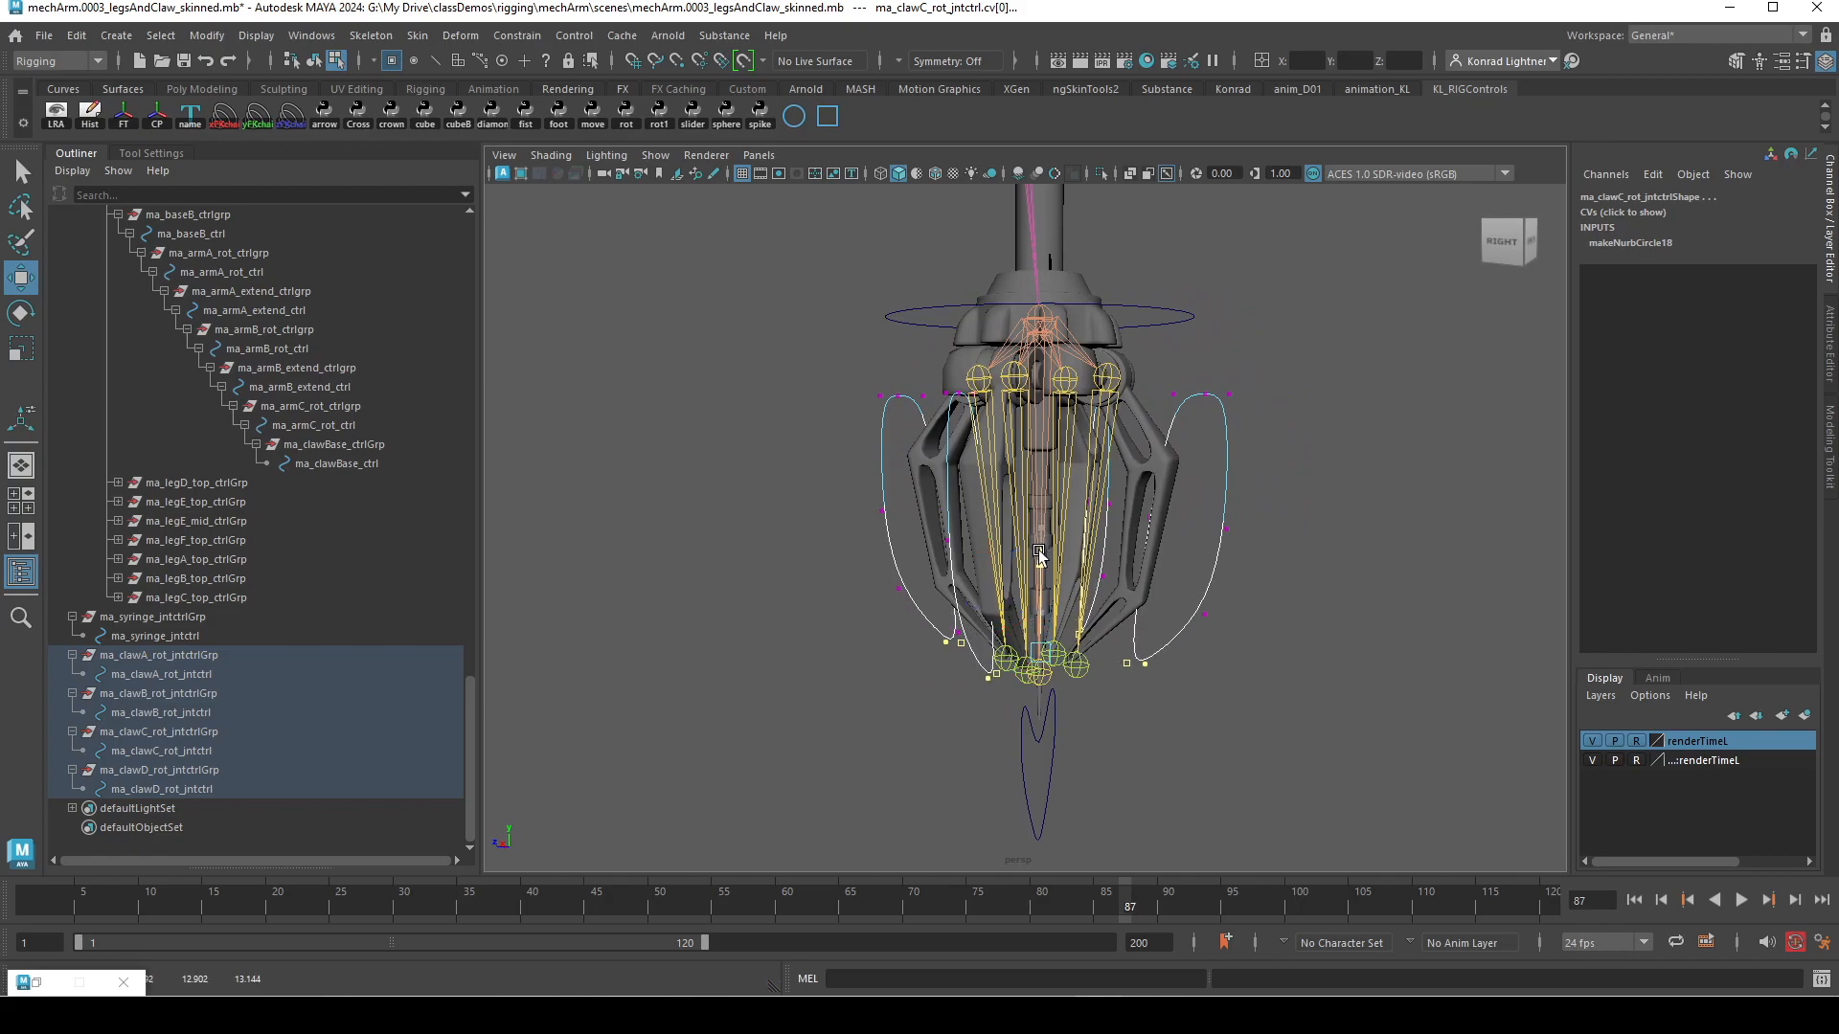
# - Scale the inner middle CVs of the claw controls outward into crescent shapes following the fingers, and return to object mode
pyautogui.keyDown('alt'); pyautogui.moveTo(1333, 653); pyautogui.dragTo(1214, 581); pyautogui.keyUp('alt')
pyautogui.moveTo(1094, 525); pyautogui.dragTo(1170, 619)
pyautogui.keyDown('shift'); pyautogui.moveTo(902, 469); pyautogui.dragTo(1023, 500); pyautogui.keyUp('shift')
pyautogui.keyDown('alt'); pyautogui.moveTo(738, 536); pyautogui.dragTo(928, 591); pyautogui.keyUp('alt')
pyautogui.press('r')
pyautogui.moveTo(963, 523); pyautogui.dragTo(1035, 554)
pyautogui.keyDown('alt'); pyautogui.moveTo(1139, 627); pyautogui.dragTo(798, 578); pyautogui.keyUp('alt')
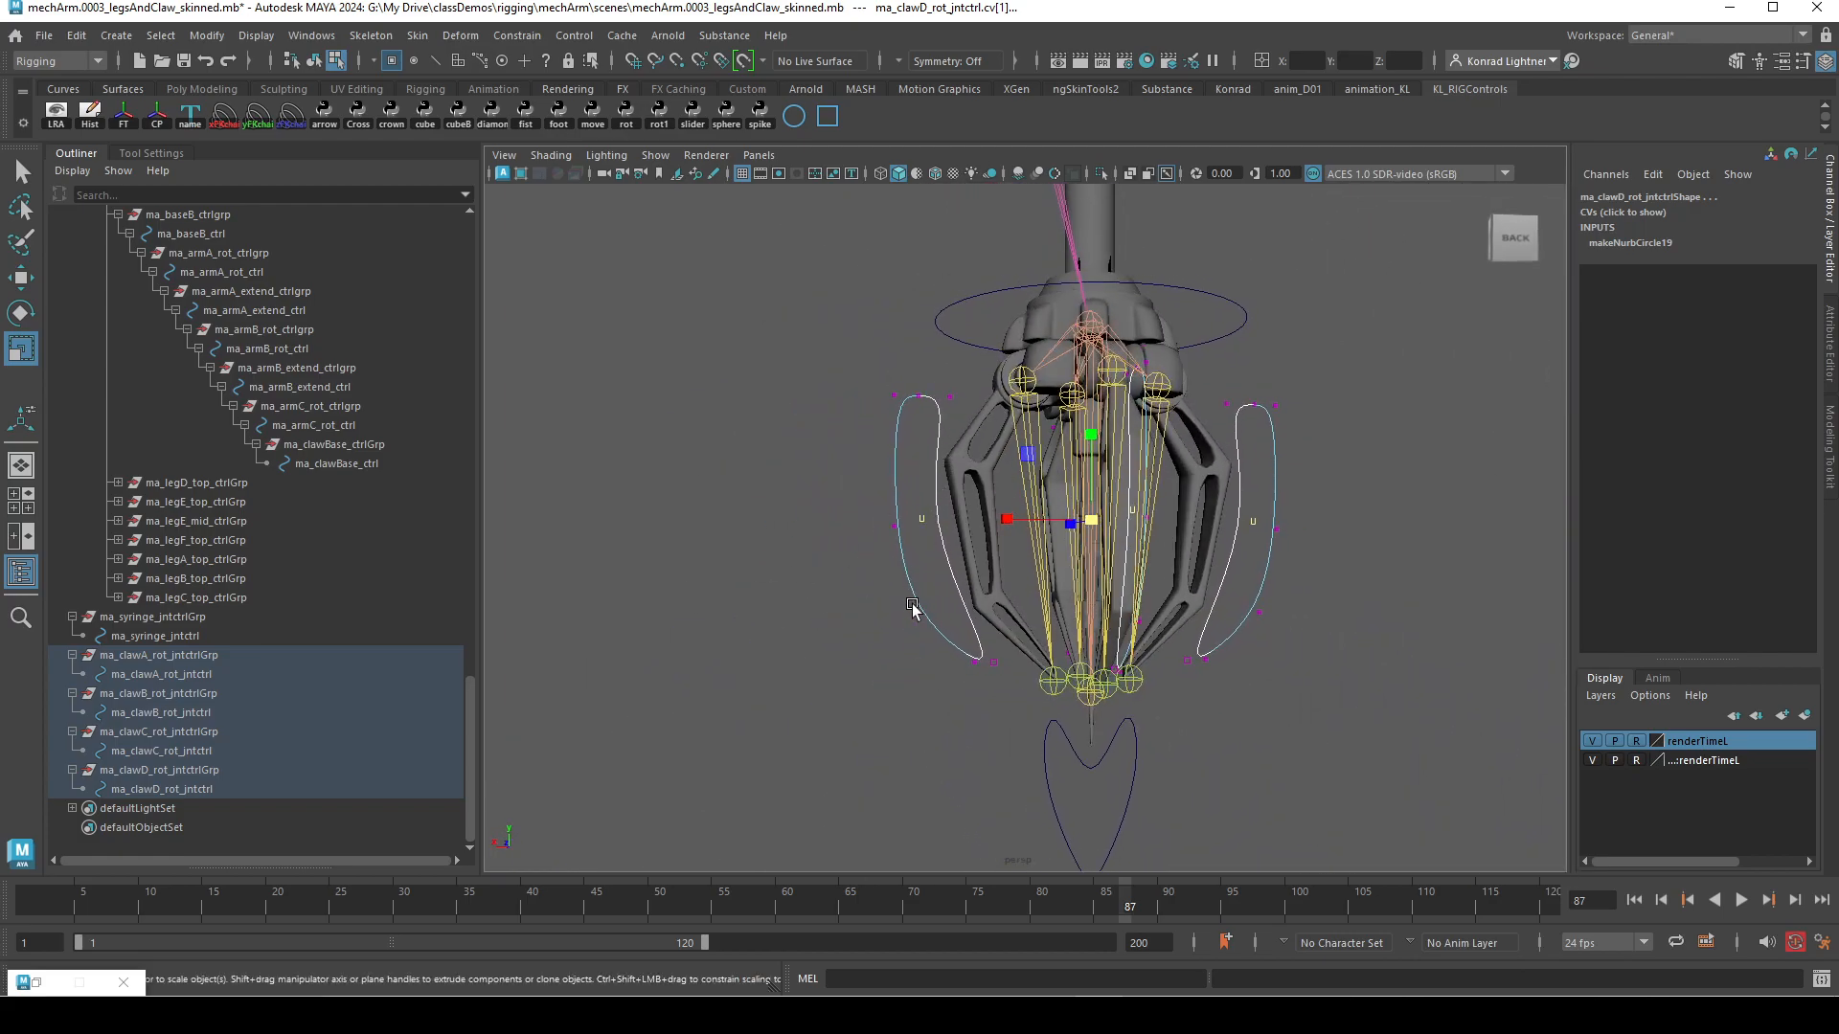
pyautogui.moveTo(923, 418); pyautogui.dragTo(968, 386, button='right')
pyautogui.click(949, 379)
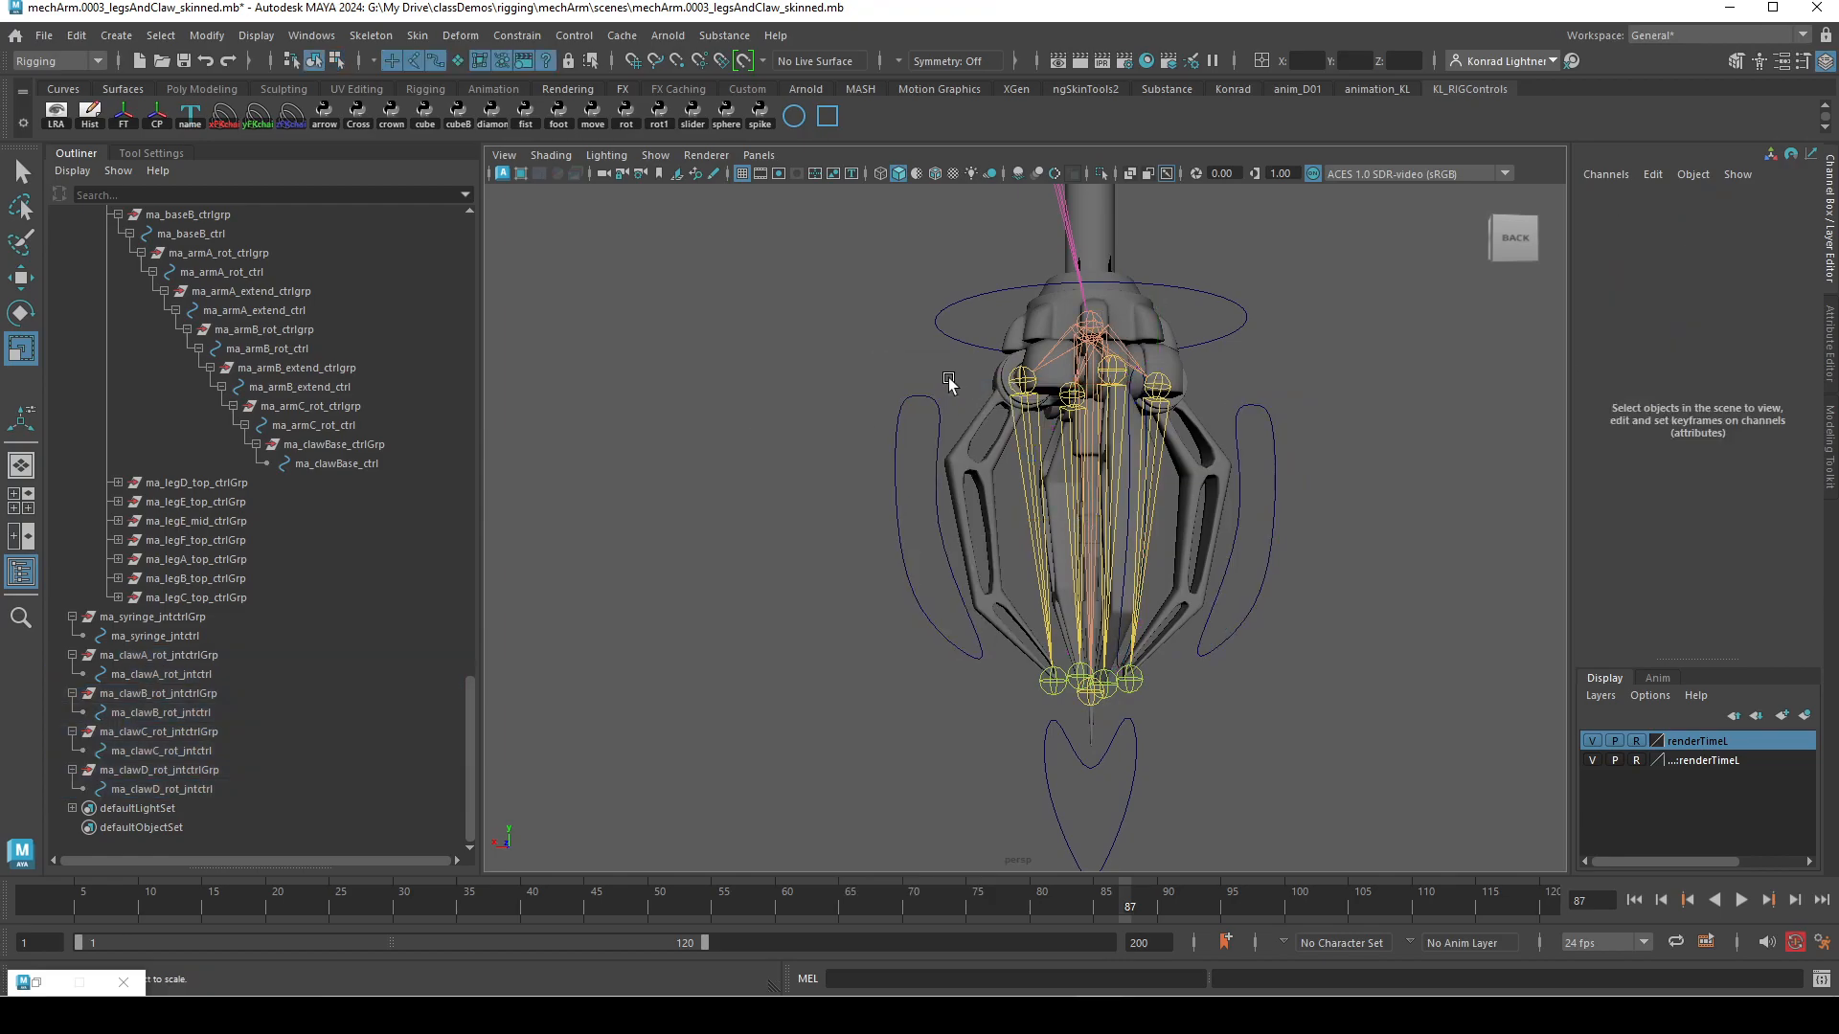
pyautogui.keyDown('alt'); pyautogui.moveTo(1063, 674); pyautogui.dragTo(1174, 636); pyautogui.keyUp('alt')
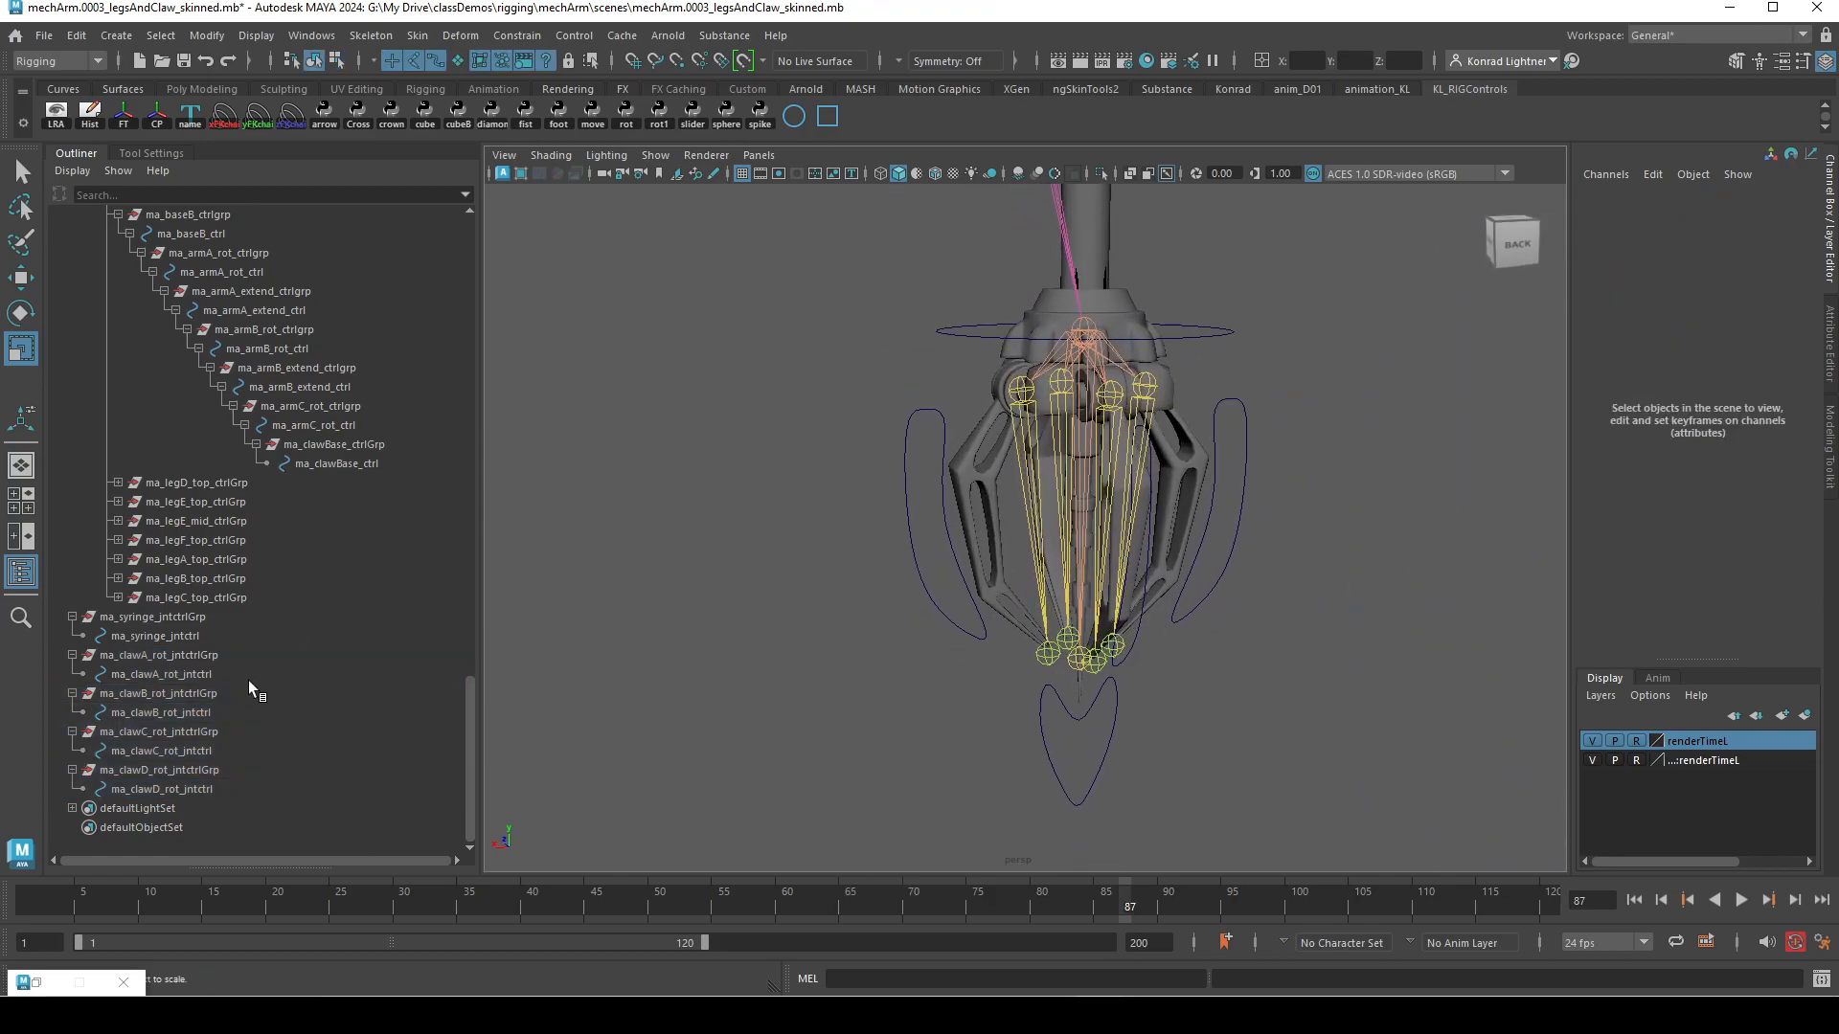
# - Parent the syringe control group and the four claw control groups under ma_clawBase_ctrl in the Outliner
pyautogui.click(187, 619)
pyautogui.click(215, 661)
pyautogui.click(216, 619)
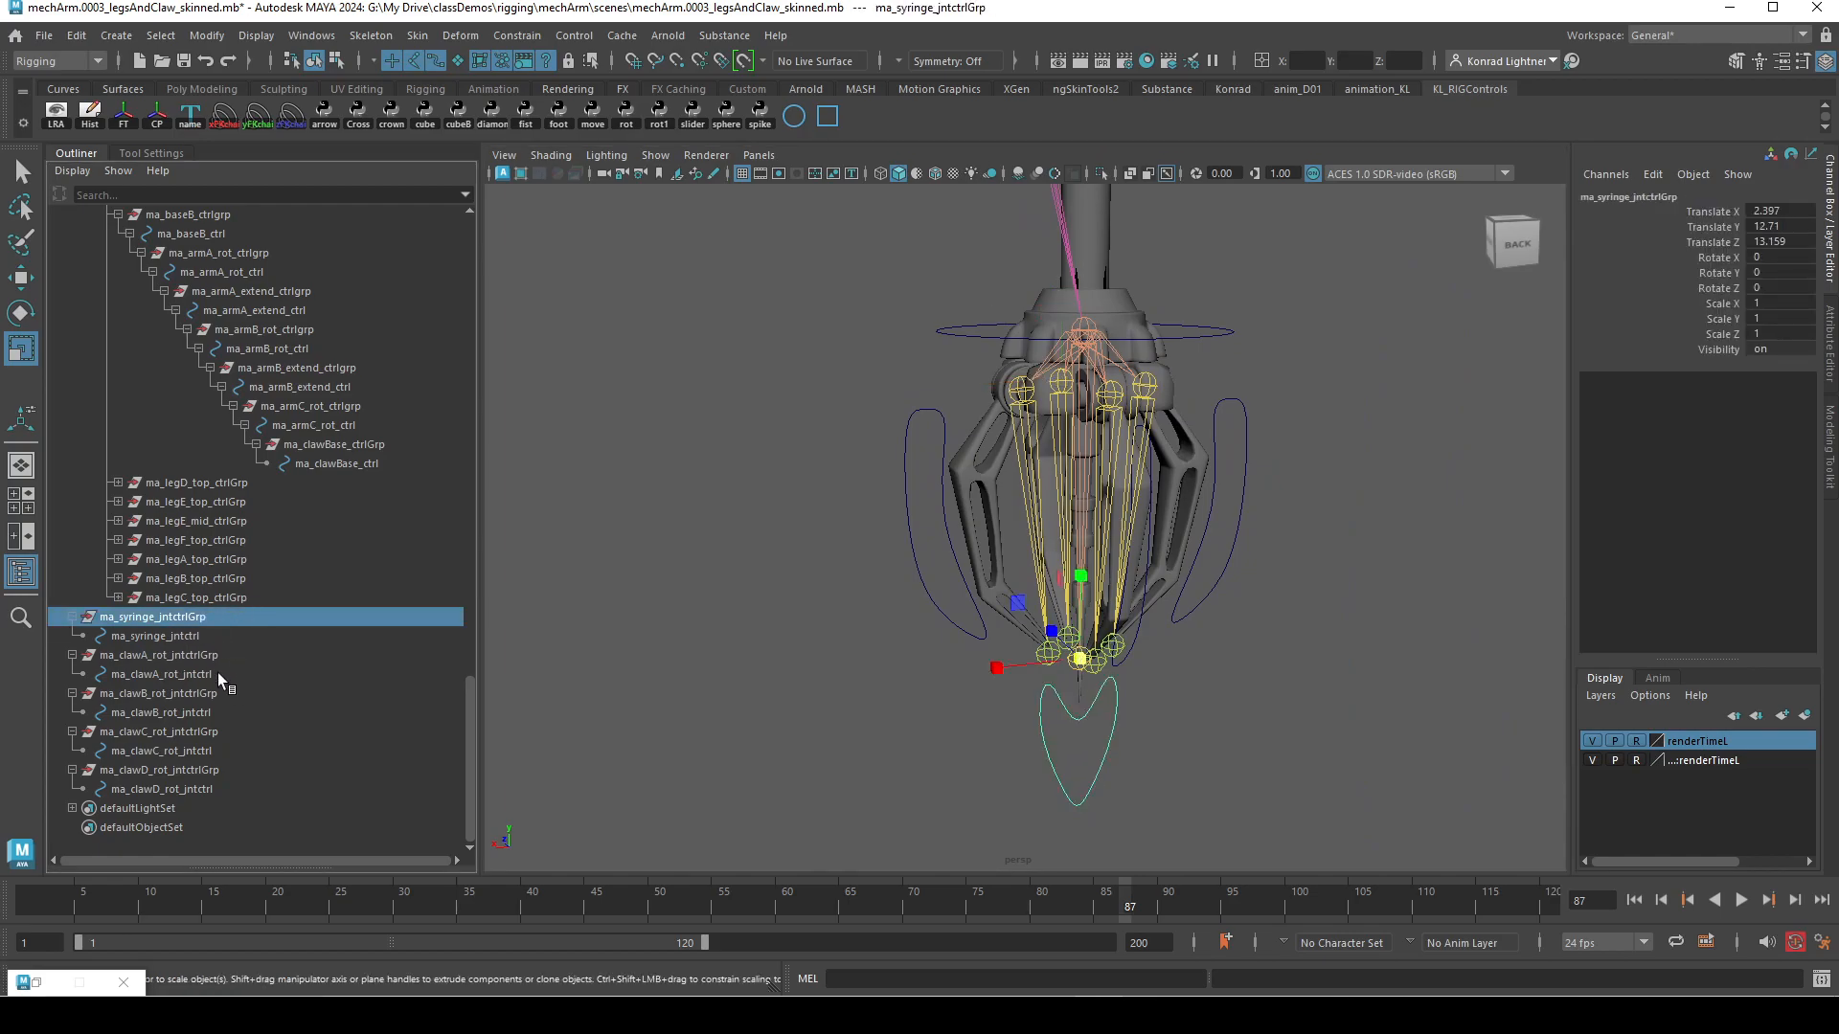
pyautogui.keyDown('ctrl'); pyautogui.click(216, 656); pyautogui.keyUp('ctrl')
pyautogui.keyDown('ctrl'); pyautogui.click(215, 692); pyautogui.keyUp('ctrl')
pyautogui.keyDown('ctrl'); pyautogui.click(224, 731); pyautogui.keyUp('ctrl')
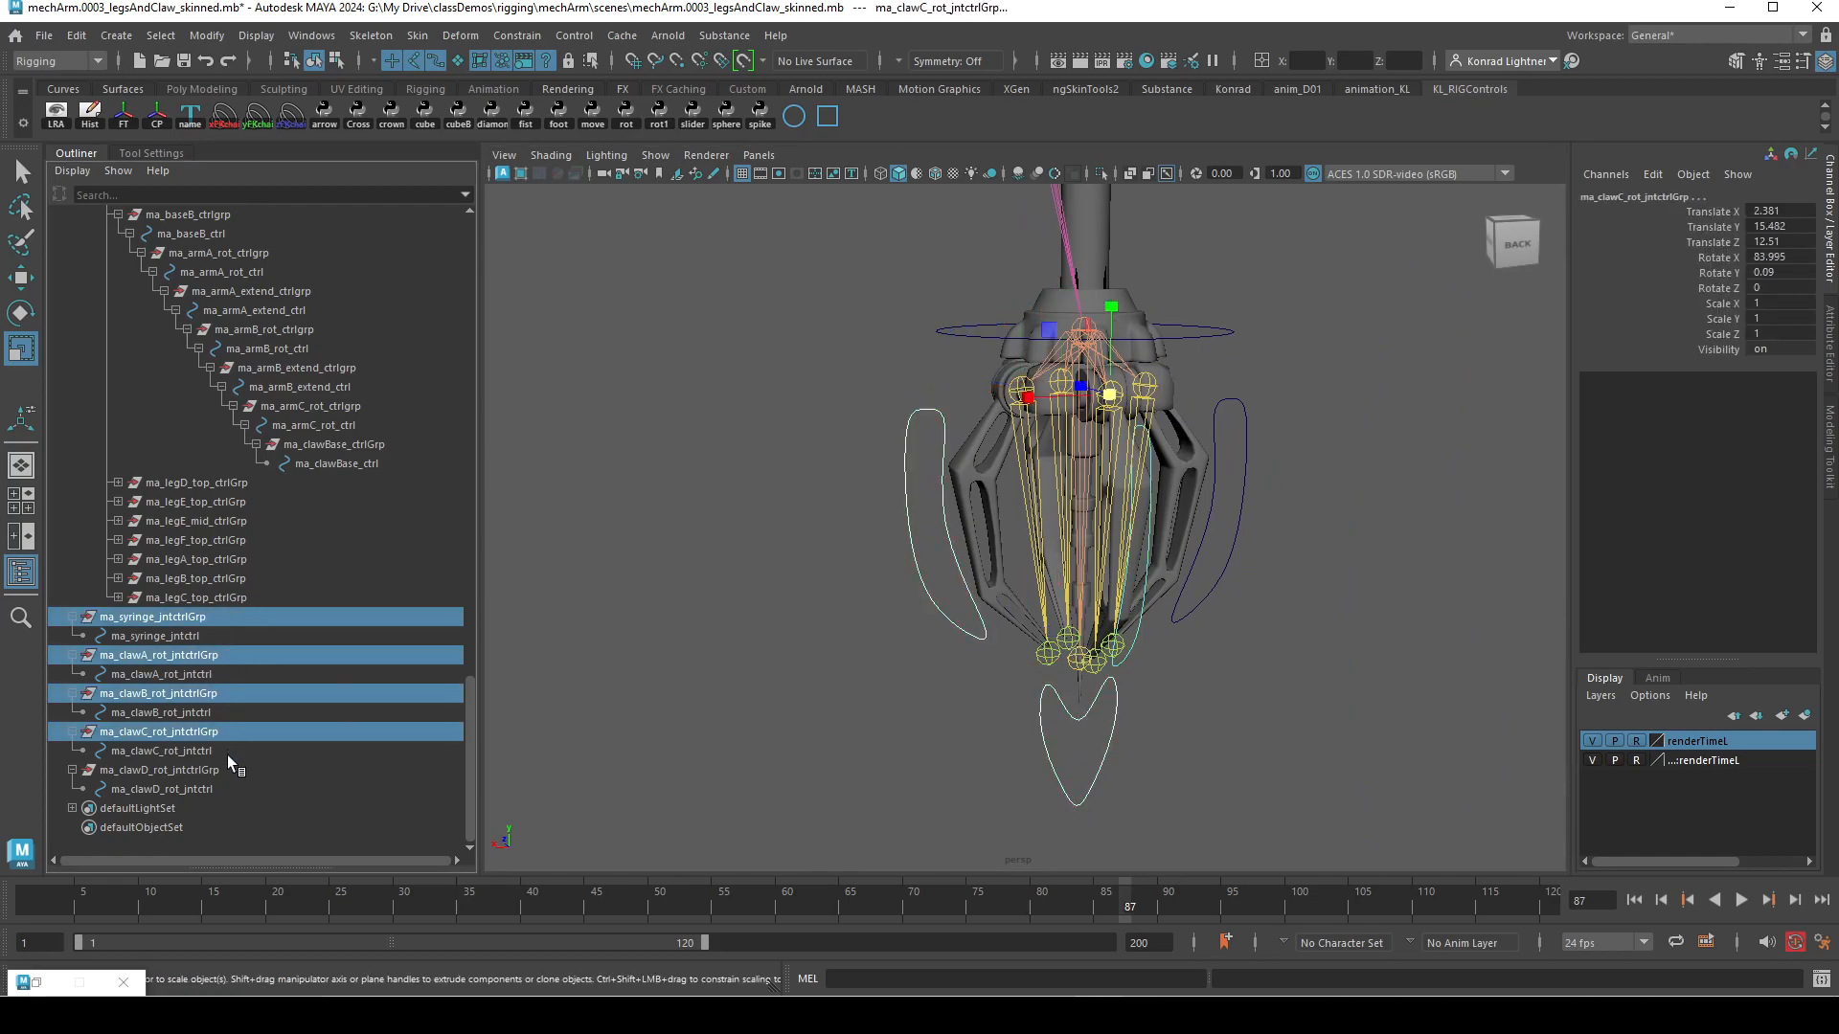
pyautogui.keyDown('ctrl'); pyautogui.click(227, 770); pyautogui.keyUp('ctrl')
pyautogui.moveTo(535, 743); pyautogui.dragTo(360, 500, button='middle')
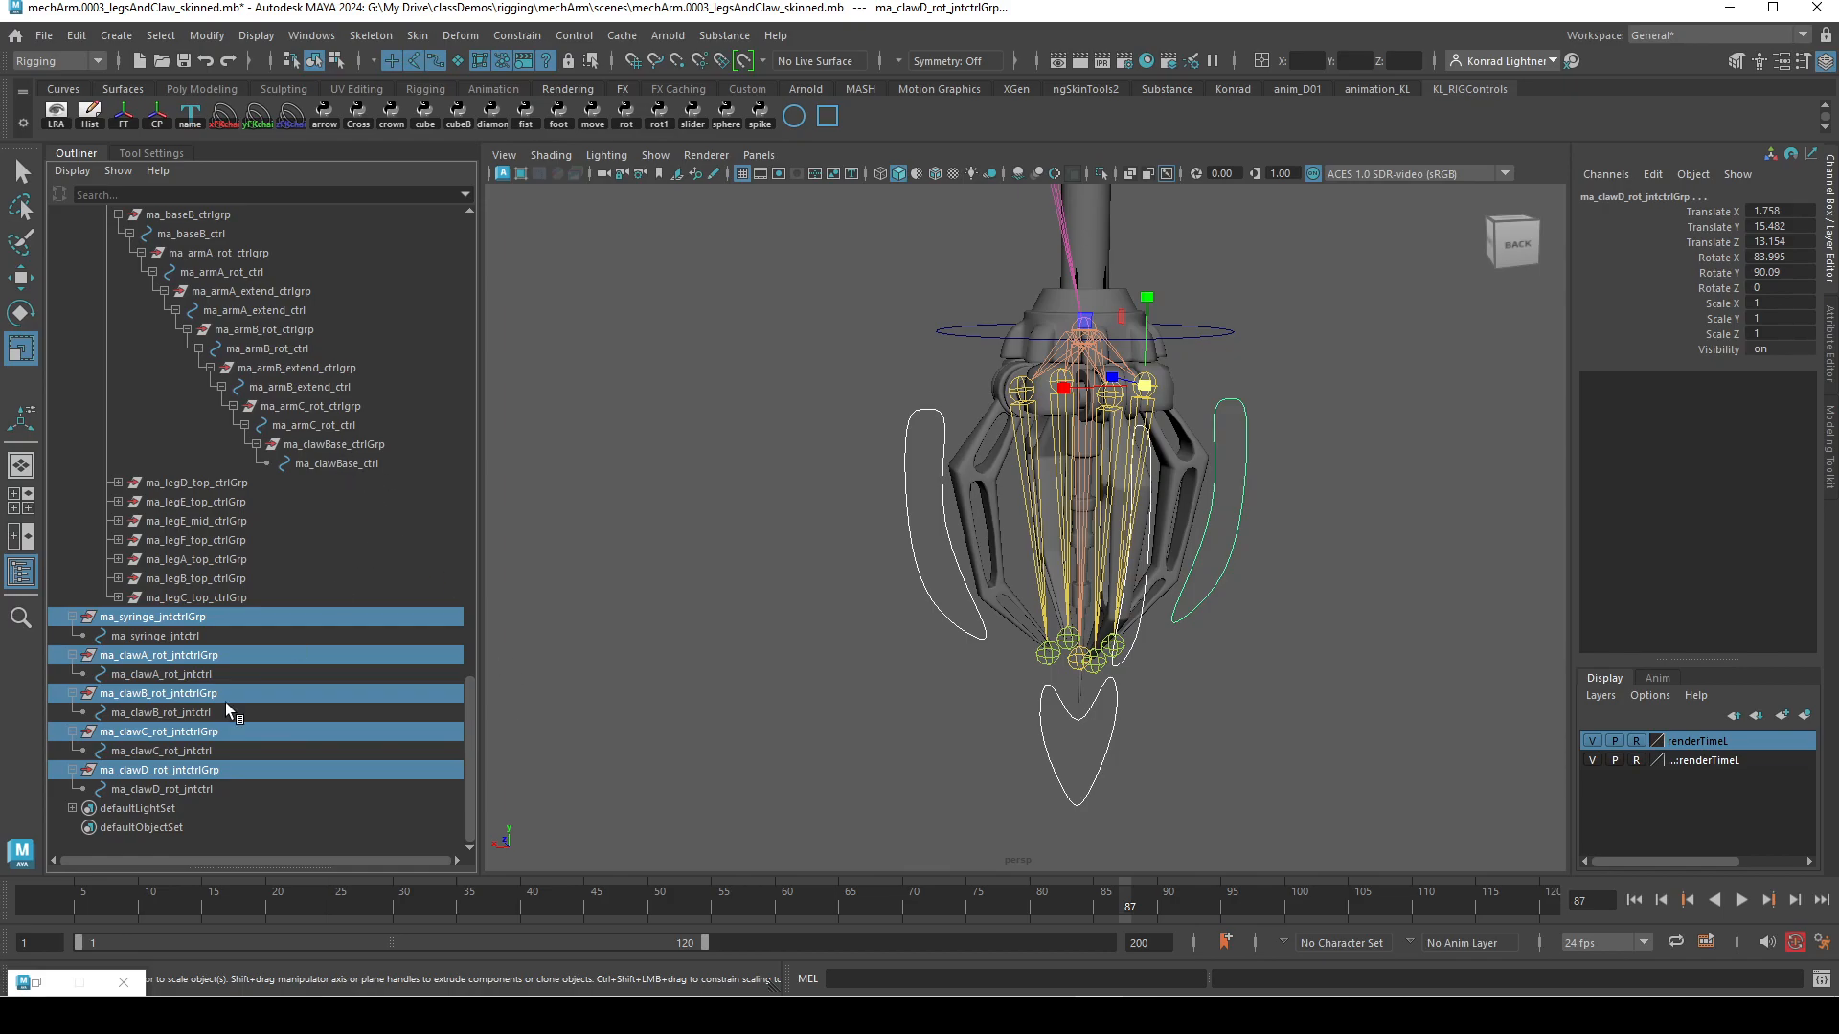
pyautogui.moveTo(290, 580); pyautogui.dragTo(369, 465, button='middle')
# - Test-rotate the four claw controls together and undo the rotation
pyautogui.keyDown('alt'); pyautogui.moveTo(1243, 676); pyautogui.dragTo(1209, 678); pyautogui.keyUp('alt')
pyautogui.click(1283, 490)
pyautogui.click(1223, 411)
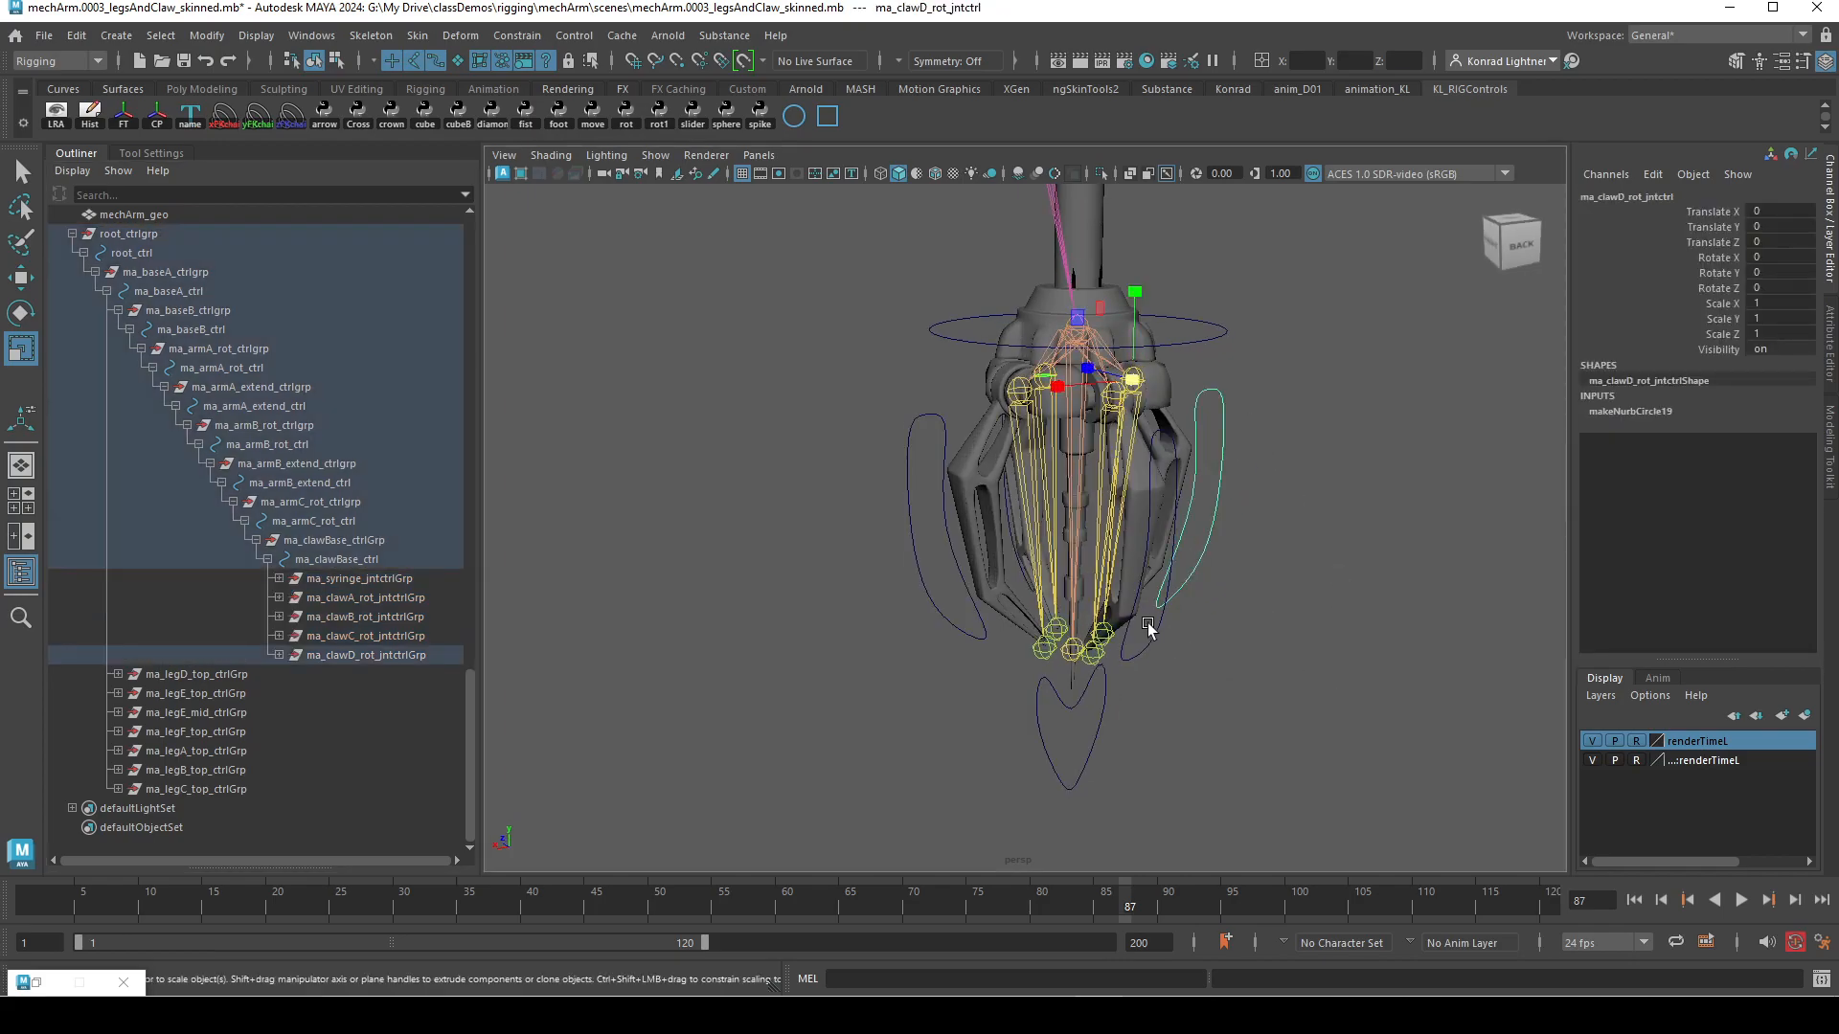
pyautogui.click(1147, 626)
pyautogui.click(930, 572)
pyautogui.keyDown('alt'); pyautogui.moveTo(936, 628); pyautogui.dragTo(996, 647); pyautogui.keyUp('alt')
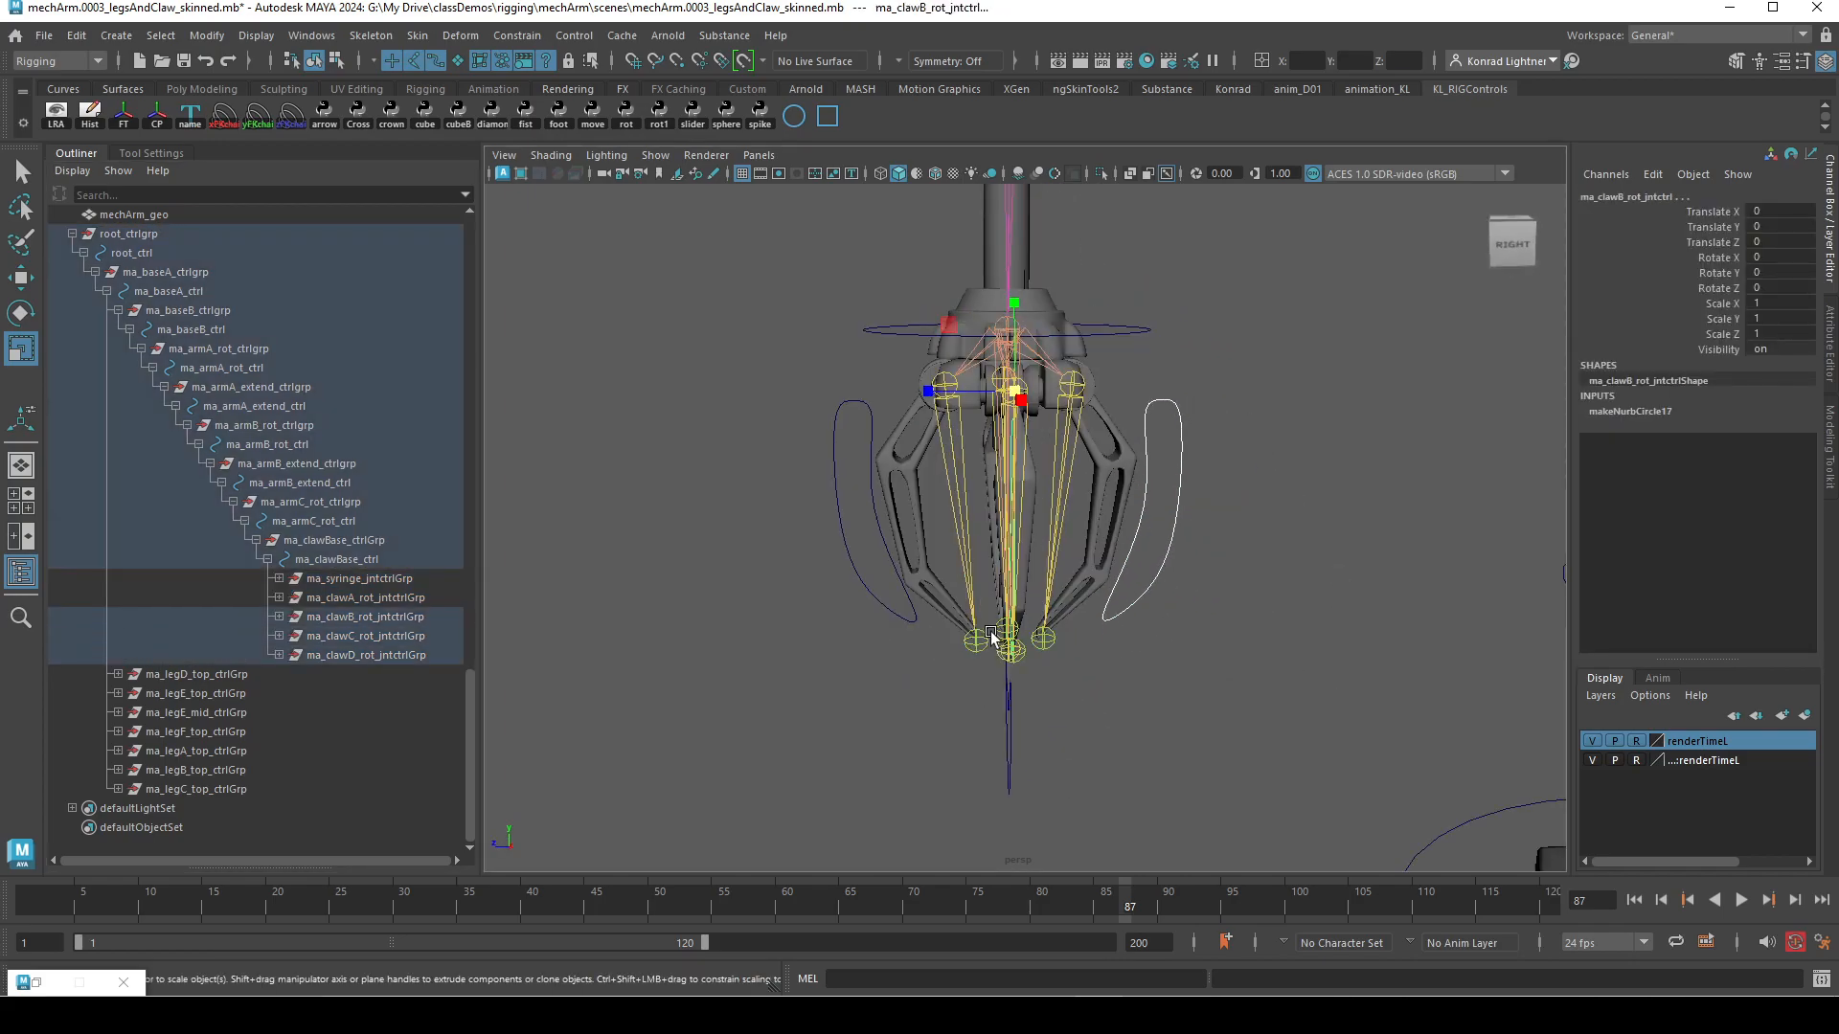
pyautogui.moveTo(858, 613); pyautogui.dragTo(858, 614)
pyautogui.press('e')
pyautogui.moveTo(876, 331); pyautogui.dragTo(843, 435)
pyautogui.hotkey('ctrl', 'z')
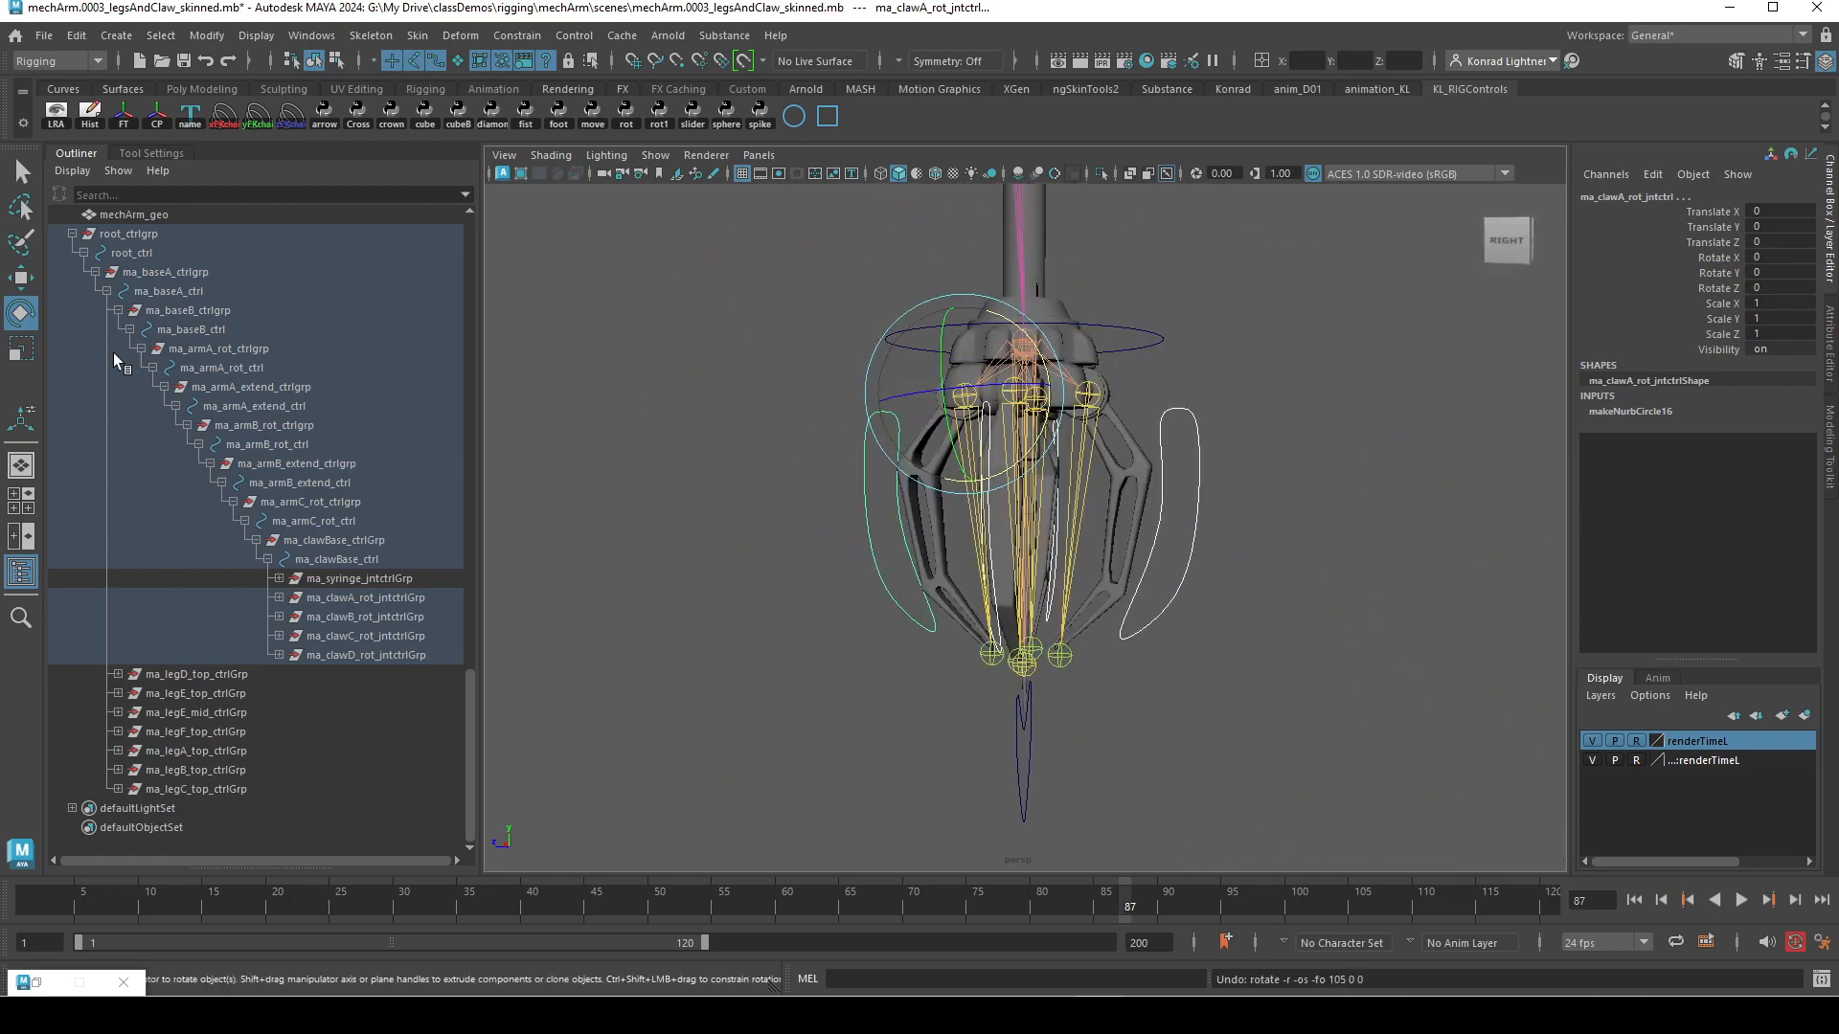
# - Hide the ma_root_jnt joint hierarchy
pyautogui.scroll(8, 301, 433)
pyautogui.scroll(10, 301, 433)
pyautogui.click(90, 330)
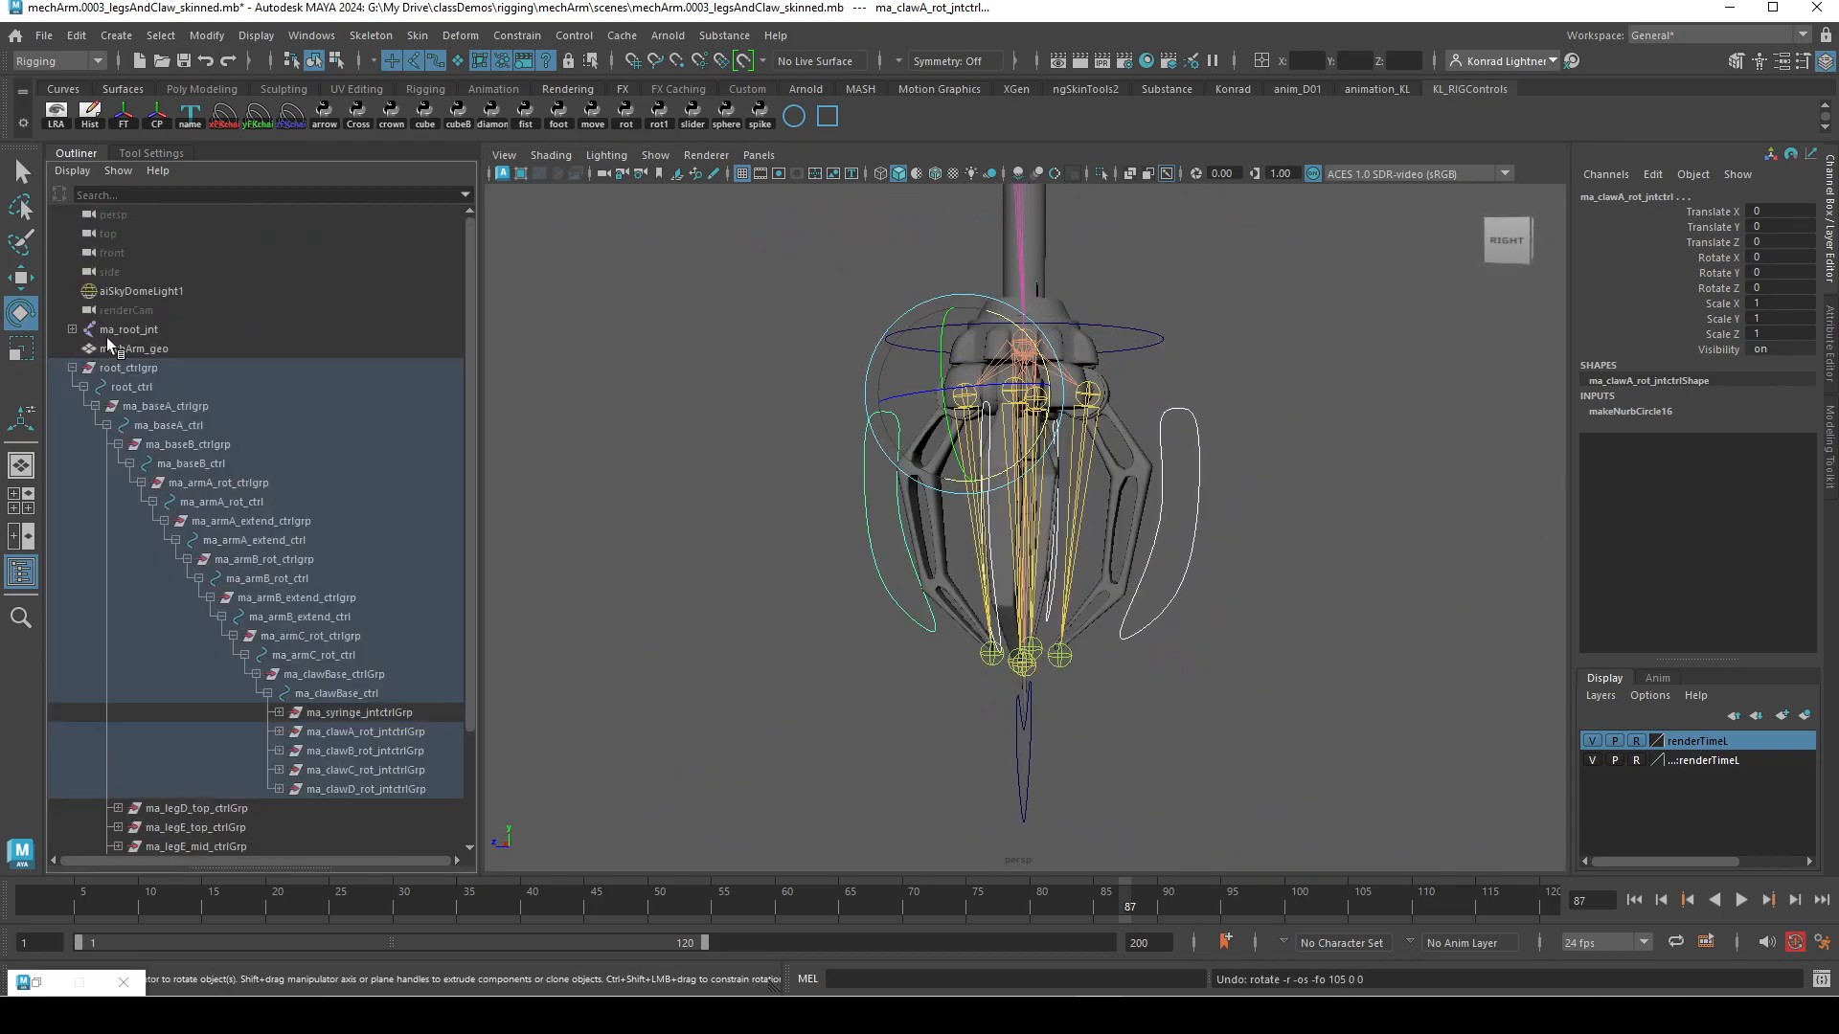
pyautogui.click(72, 328)
pyautogui.hotkey('ctrl', 'h')
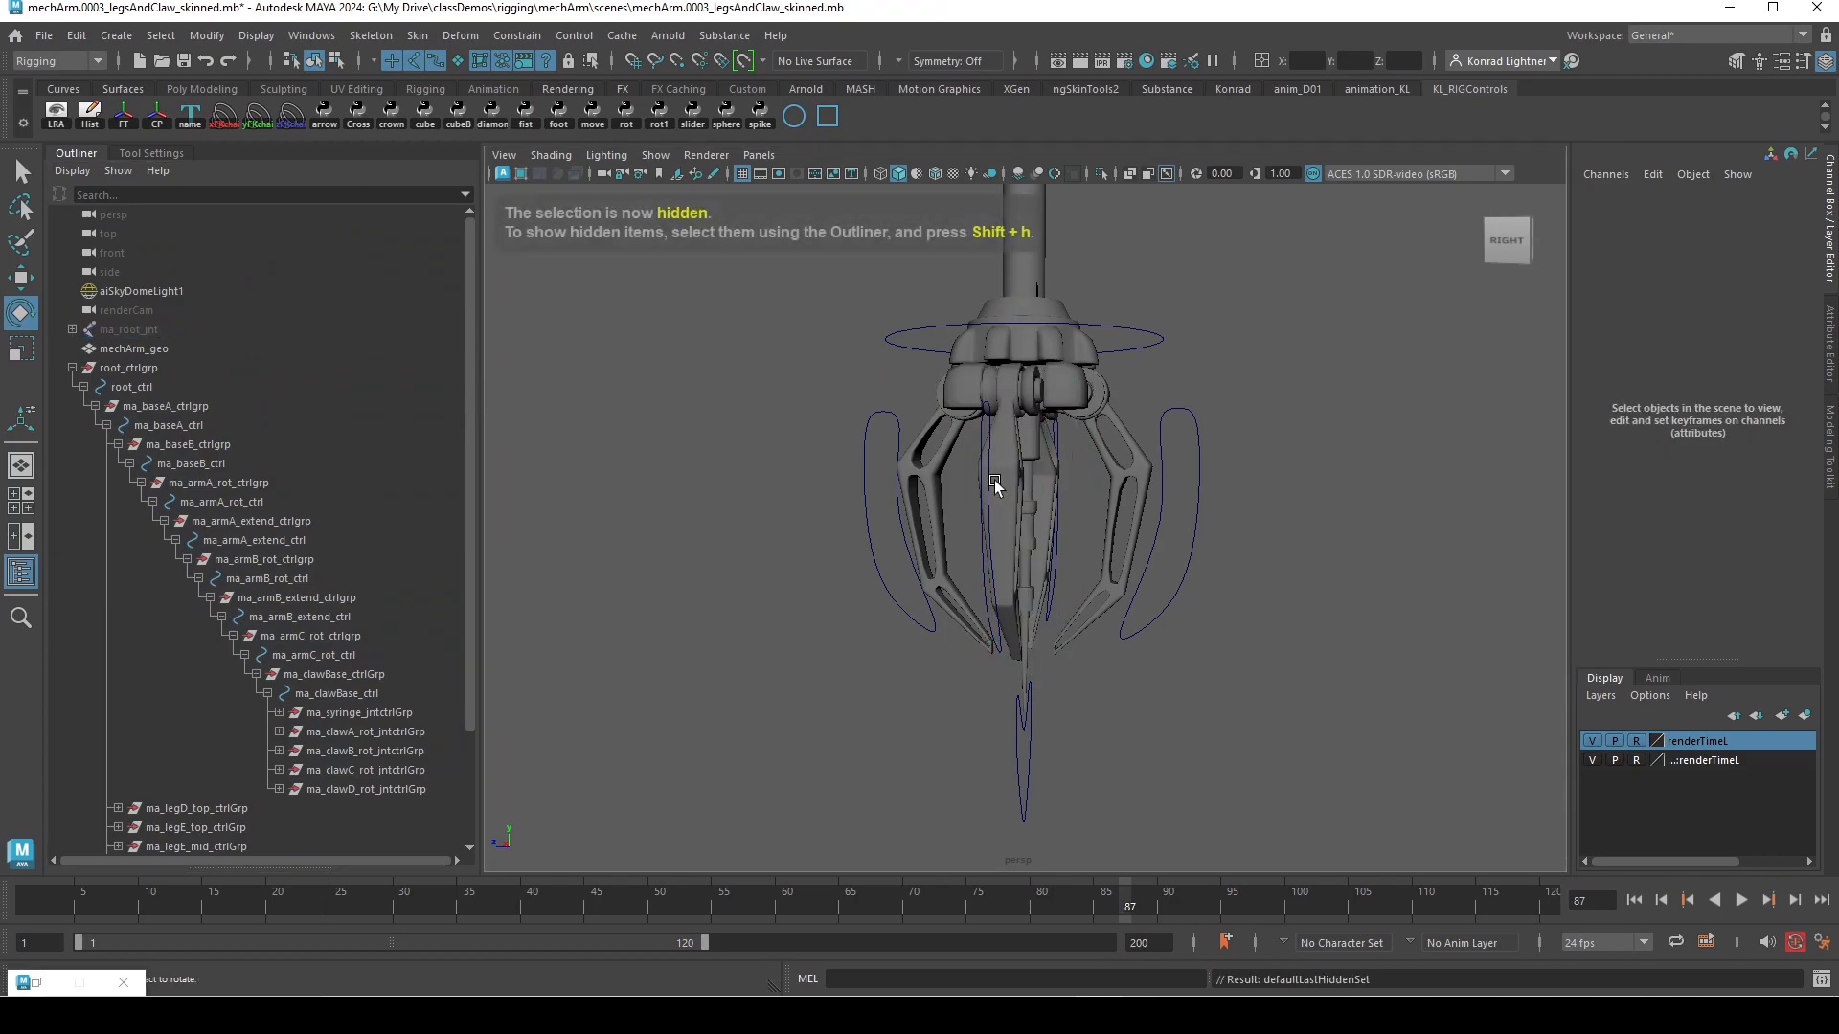
# - Test-rotate the clawC control on its own and undo the rotation
pyautogui.keyDown('alt'); pyautogui.moveTo(1150, 484); pyautogui.dragTo(1229, 492); pyautogui.keyUp('alt')
pyautogui.moveTo(1186, 385); pyautogui.dragTo(1162, 307)
pyautogui.hotkey('ctrl', 'z')
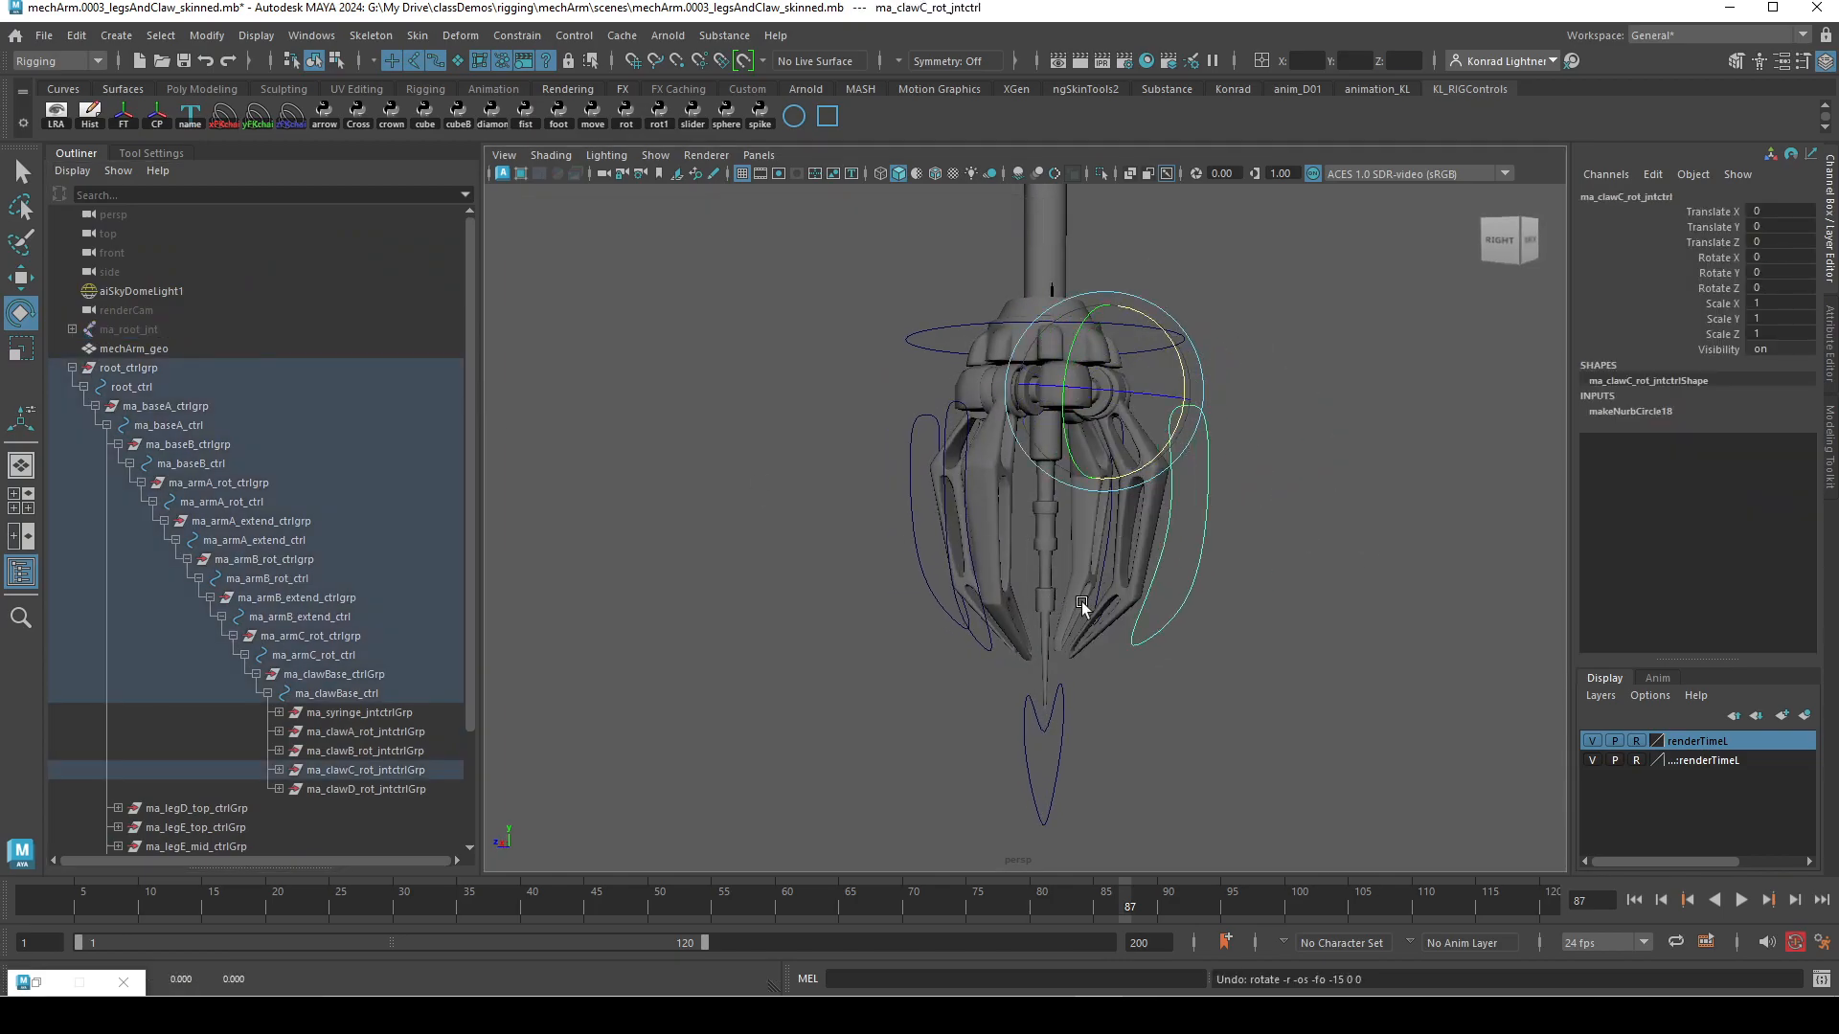
# - Test-rotate the clawB control on its own and undo the rotation
pyautogui.click(1396, 555)
pyautogui.keyDown('alt'); pyautogui.moveTo(1396, 554); pyautogui.dragTo(1071, 511); pyautogui.keyUp('alt')
pyautogui.click(934, 407)
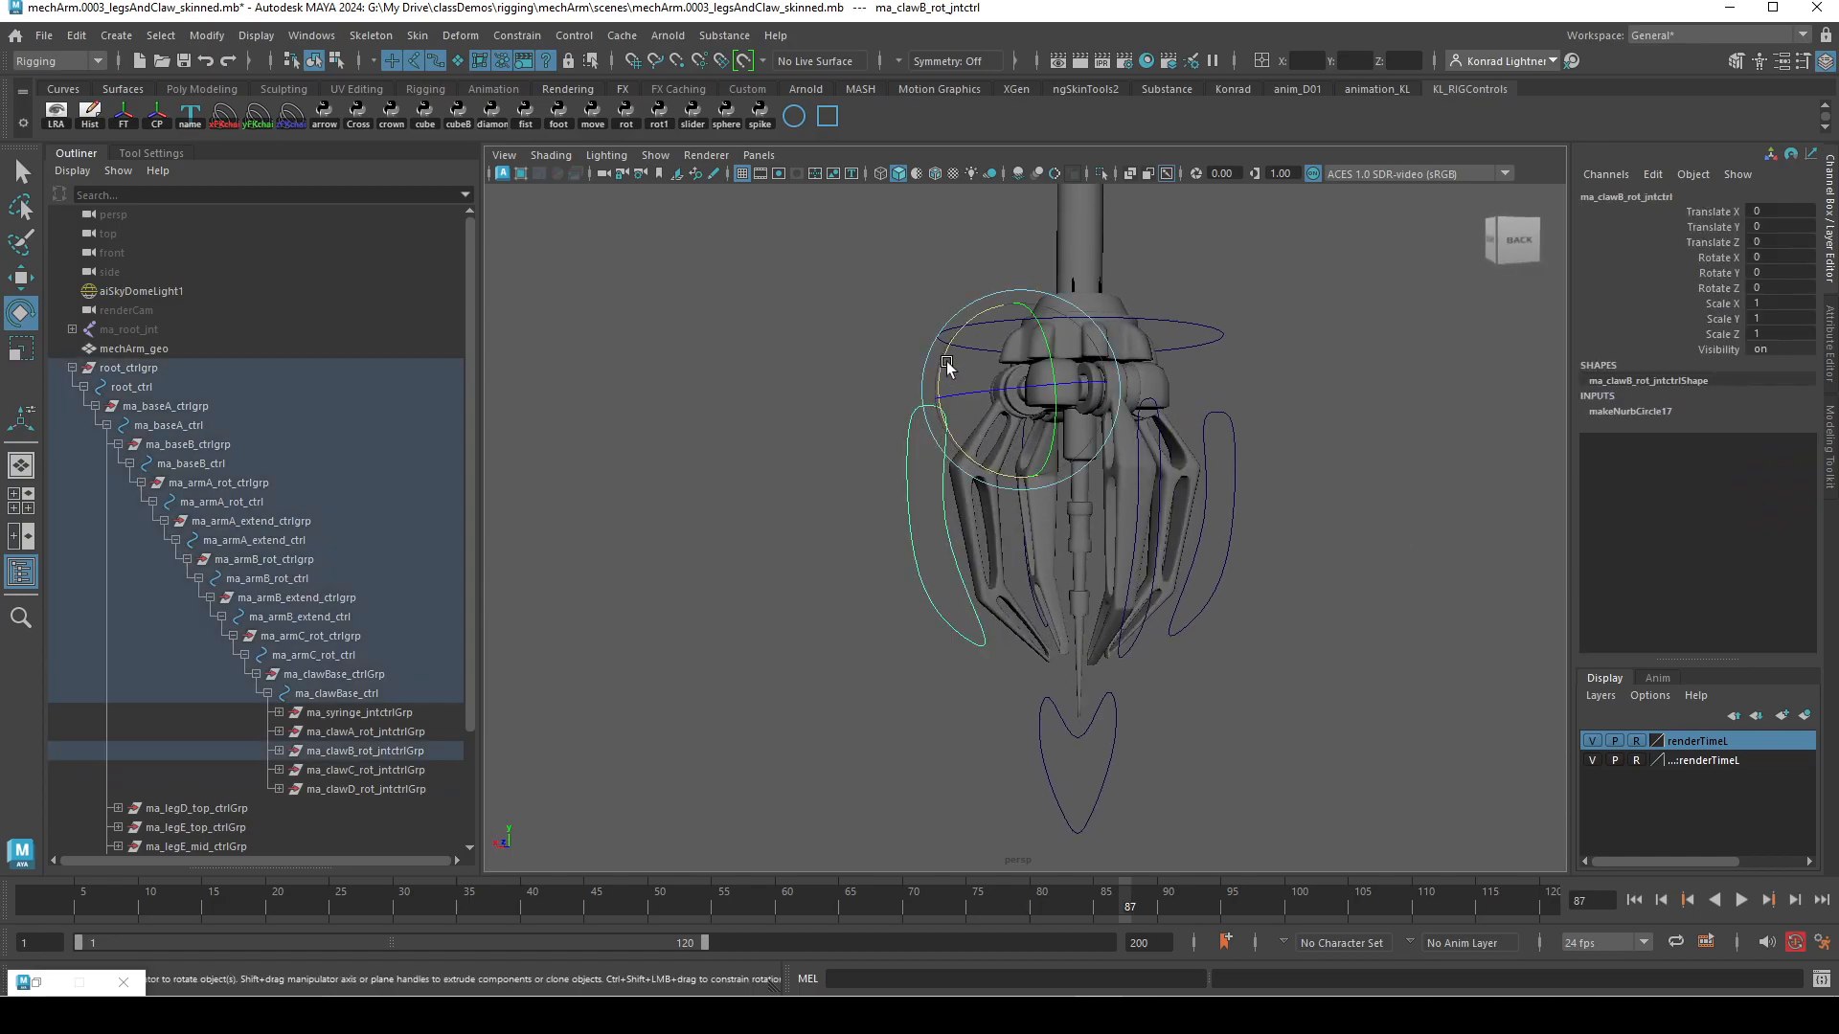
pyautogui.moveTo(948, 365); pyautogui.dragTo(944, 312)
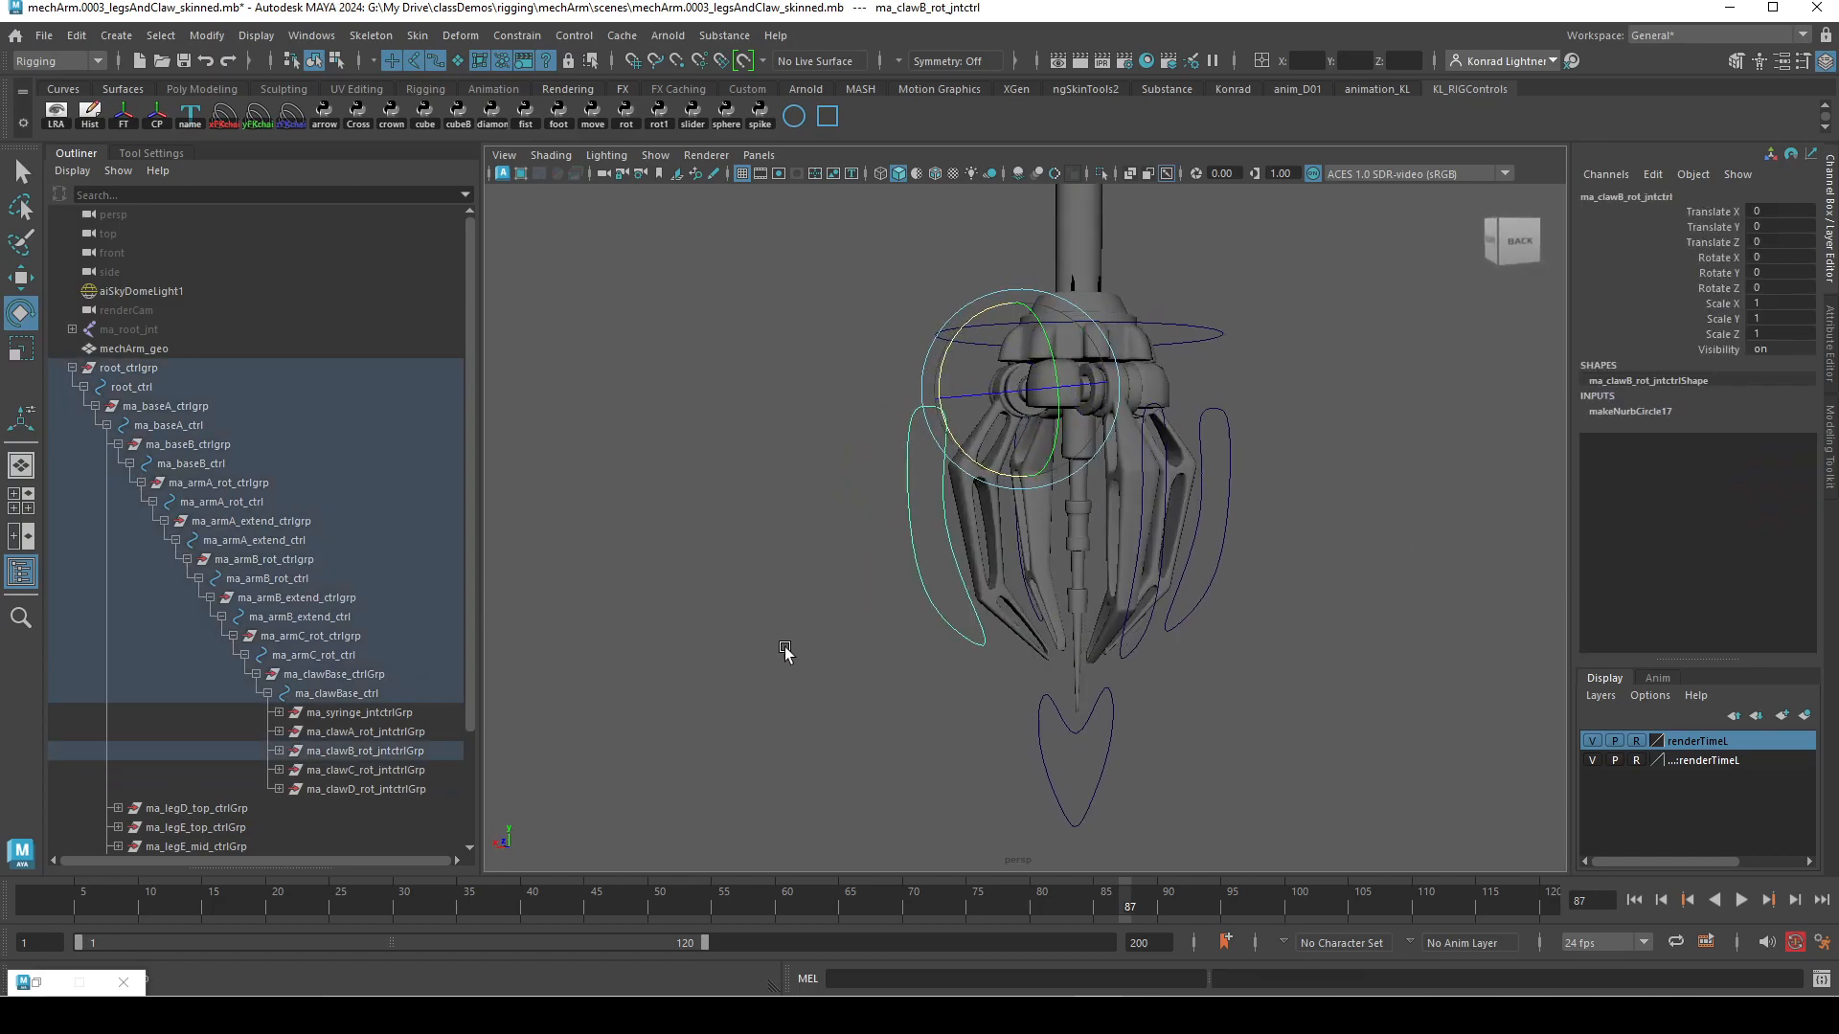
# - Test-move the ma_clawBase_ctrl control upward and undo the move
pyautogui.keyDown('alt'); pyautogui.moveTo(777, 644); pyautogui.dragTo(1232, 677); pyautogui.keyUp('alt')
pyautogui.click(1396, 616)
pyautogui.keyDown('alt'); pyautogui.moveTo(1396, 615); pyautogui.dragTo(1020, 644); pyautogui.keyUp('alt')
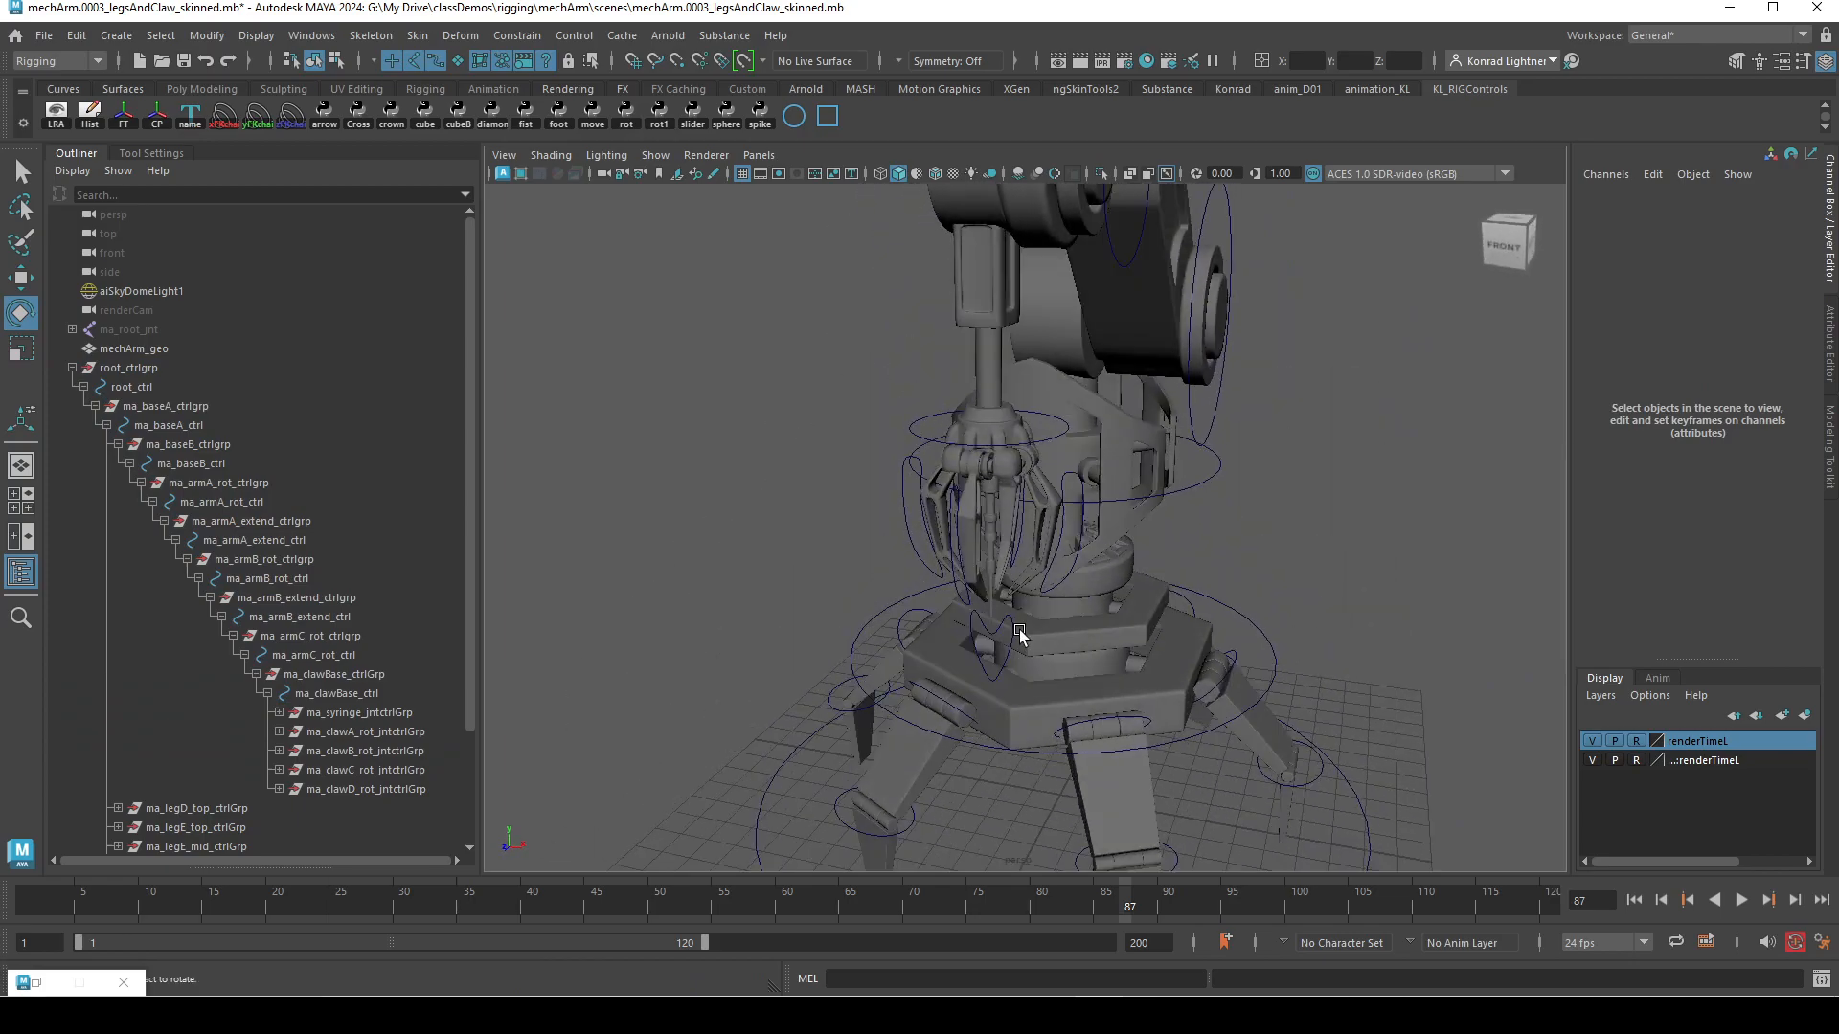
pyautogui.click(1065, 429)
pyautogui.moveTo(1000, 350); pyautogui.dragTo(994, 253)
pyautogui.hotkey('ctrl', 'z')
# - Set the Move tool to Object axis orientation, test-slide ma_armB_extend_ctrl along the arm and undo the move
pyautogui.keyDown('alt'); pyautogui.moveTo(1129, 451); pyautogui.dragTo(1071, 492, button='right'); pyautogui.keyUp('alt')
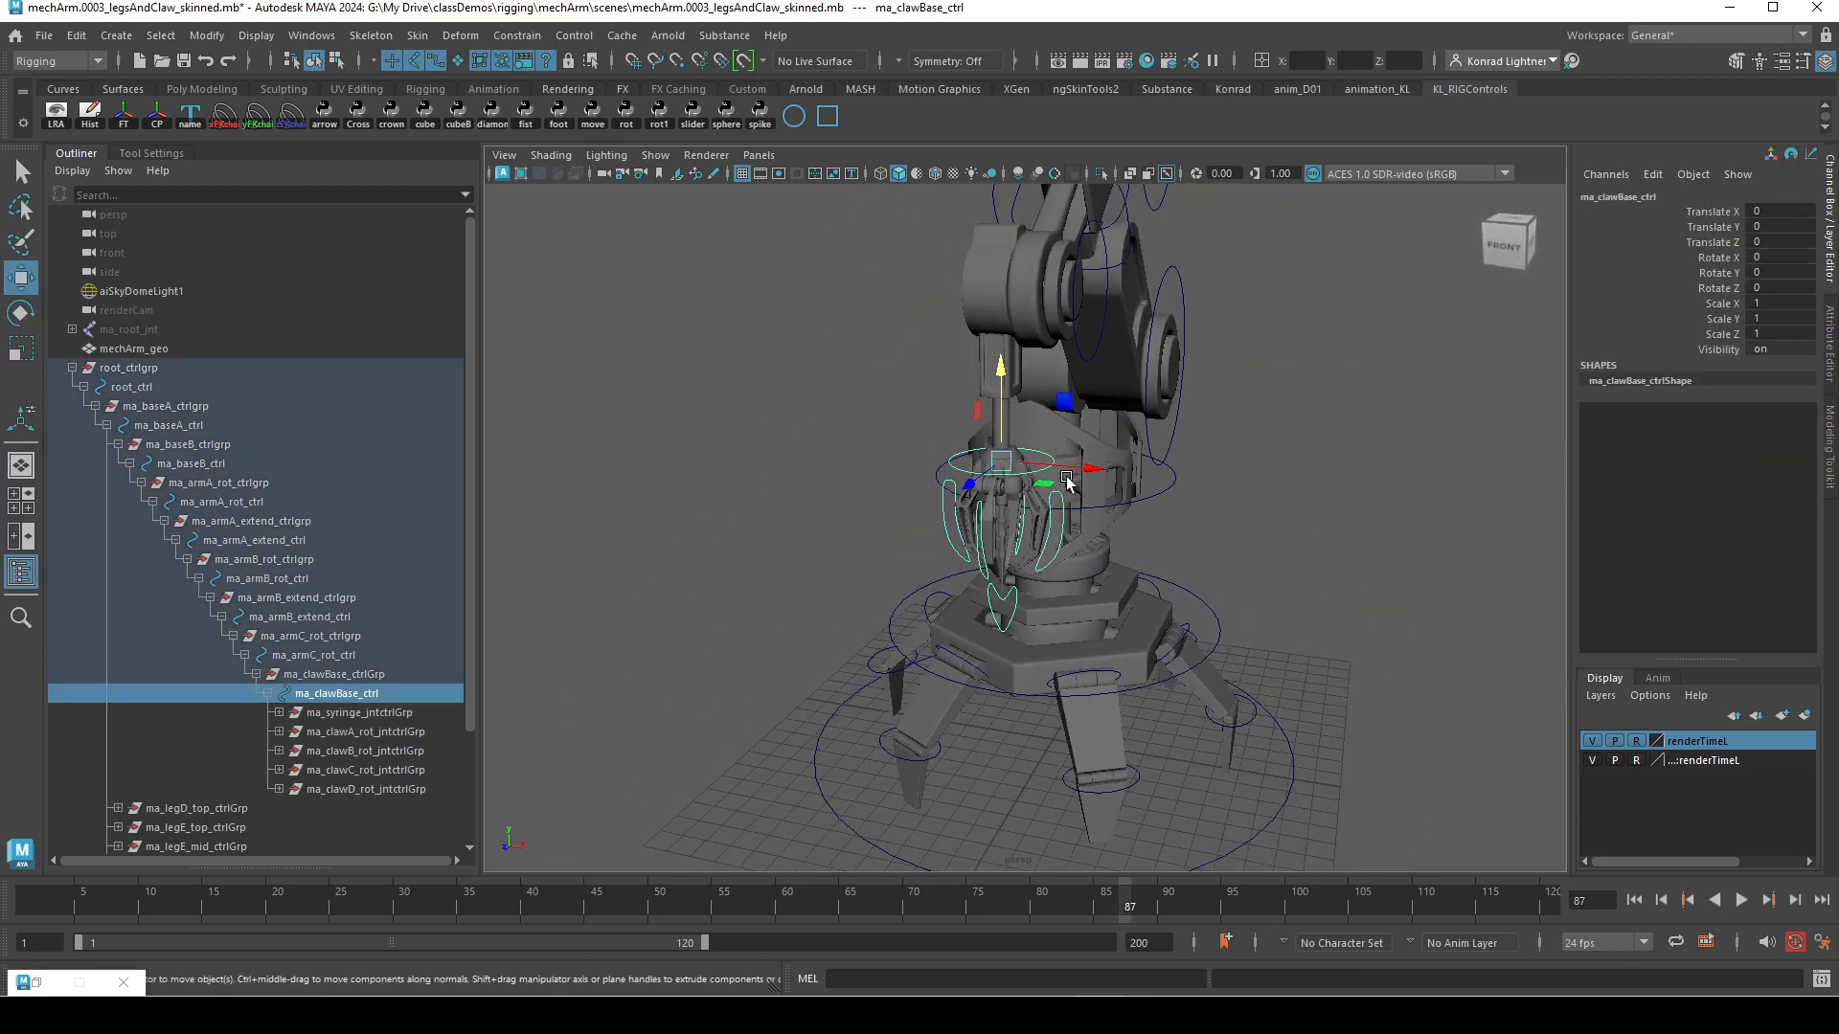
pyautogui.keyDown('alt'); pyautogui.moveTo(1071, 492); pyautogui.dragTo(1005, 622, button='middle'); pyautogui.keyUp('alt')
pyautogui.keyDown('alt'); pyautogui.moveTo(1078, 589); pyautogui.dragTo(1033, 397); pyautogui.keyUp('alt')
pyautogui.click(1035, 407)
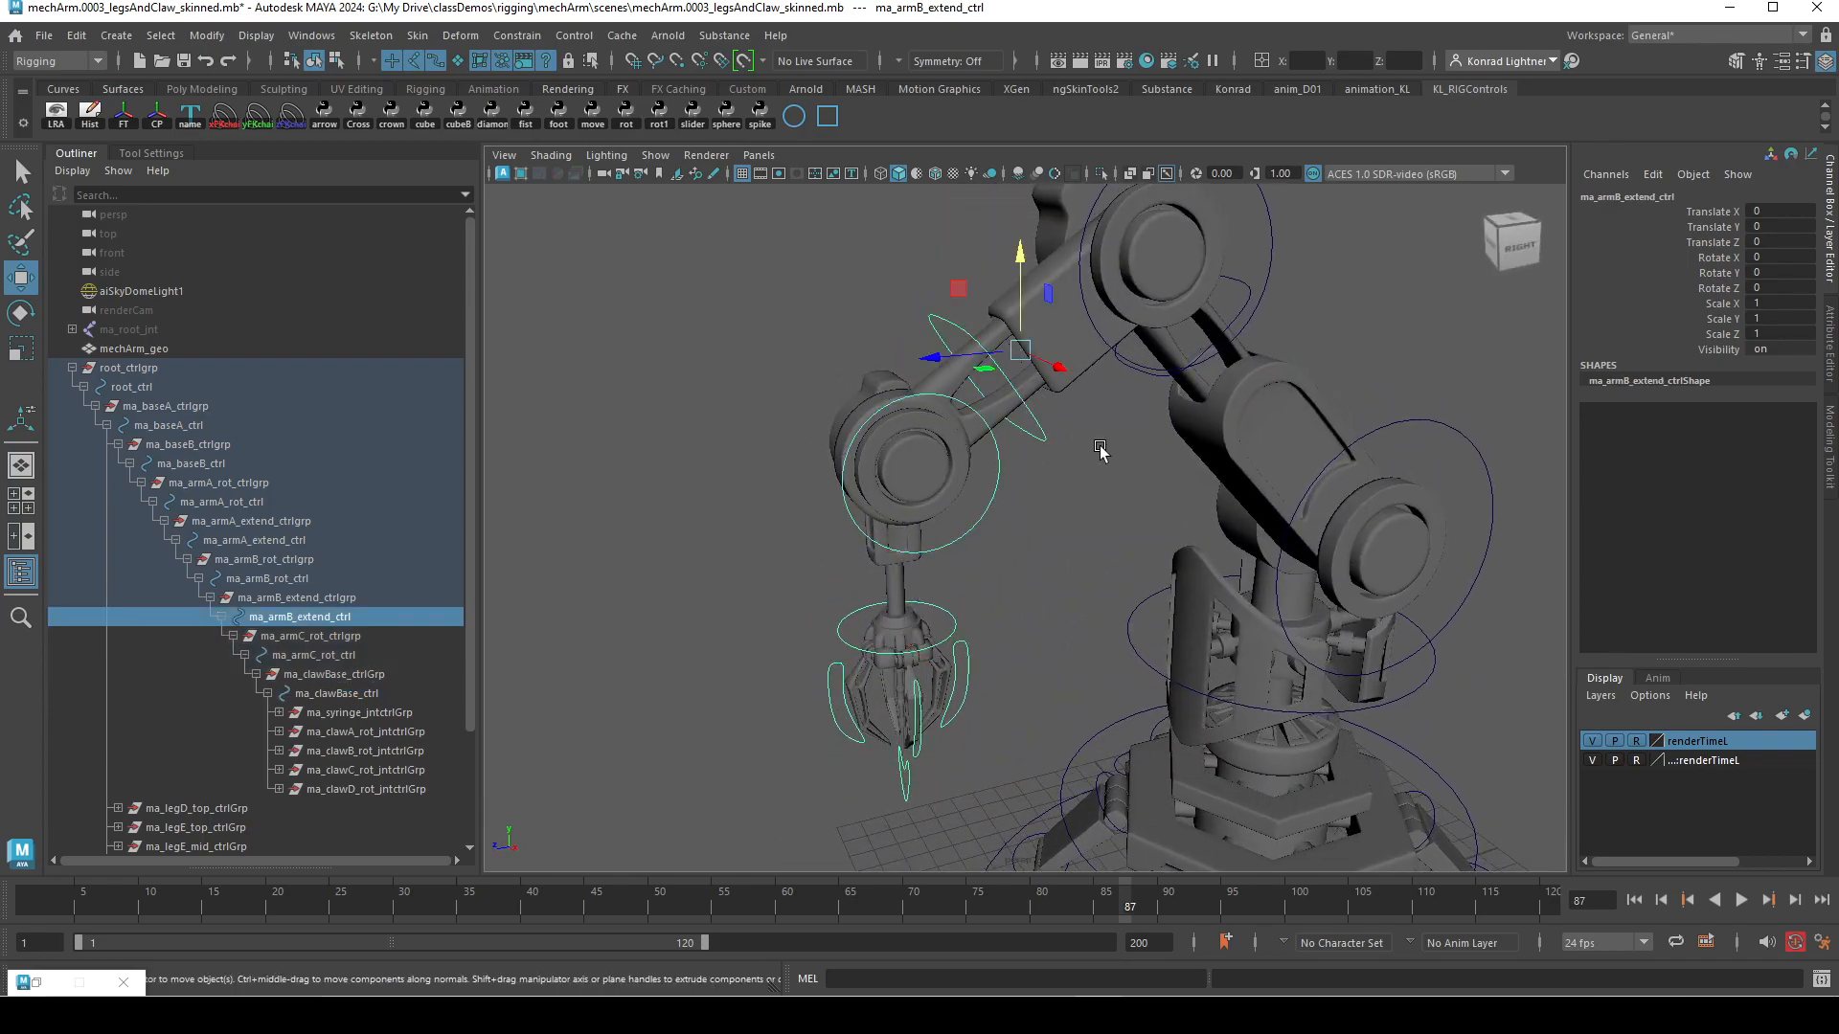
pyautogui.keyDown('alt'); pyautogui.moveTo(1108, 458); pyautogui.dragTo(1071, 464); pyautogui.keyUp('alt')
pyautogui.press('w')
pyautogui.click(1111, 452)
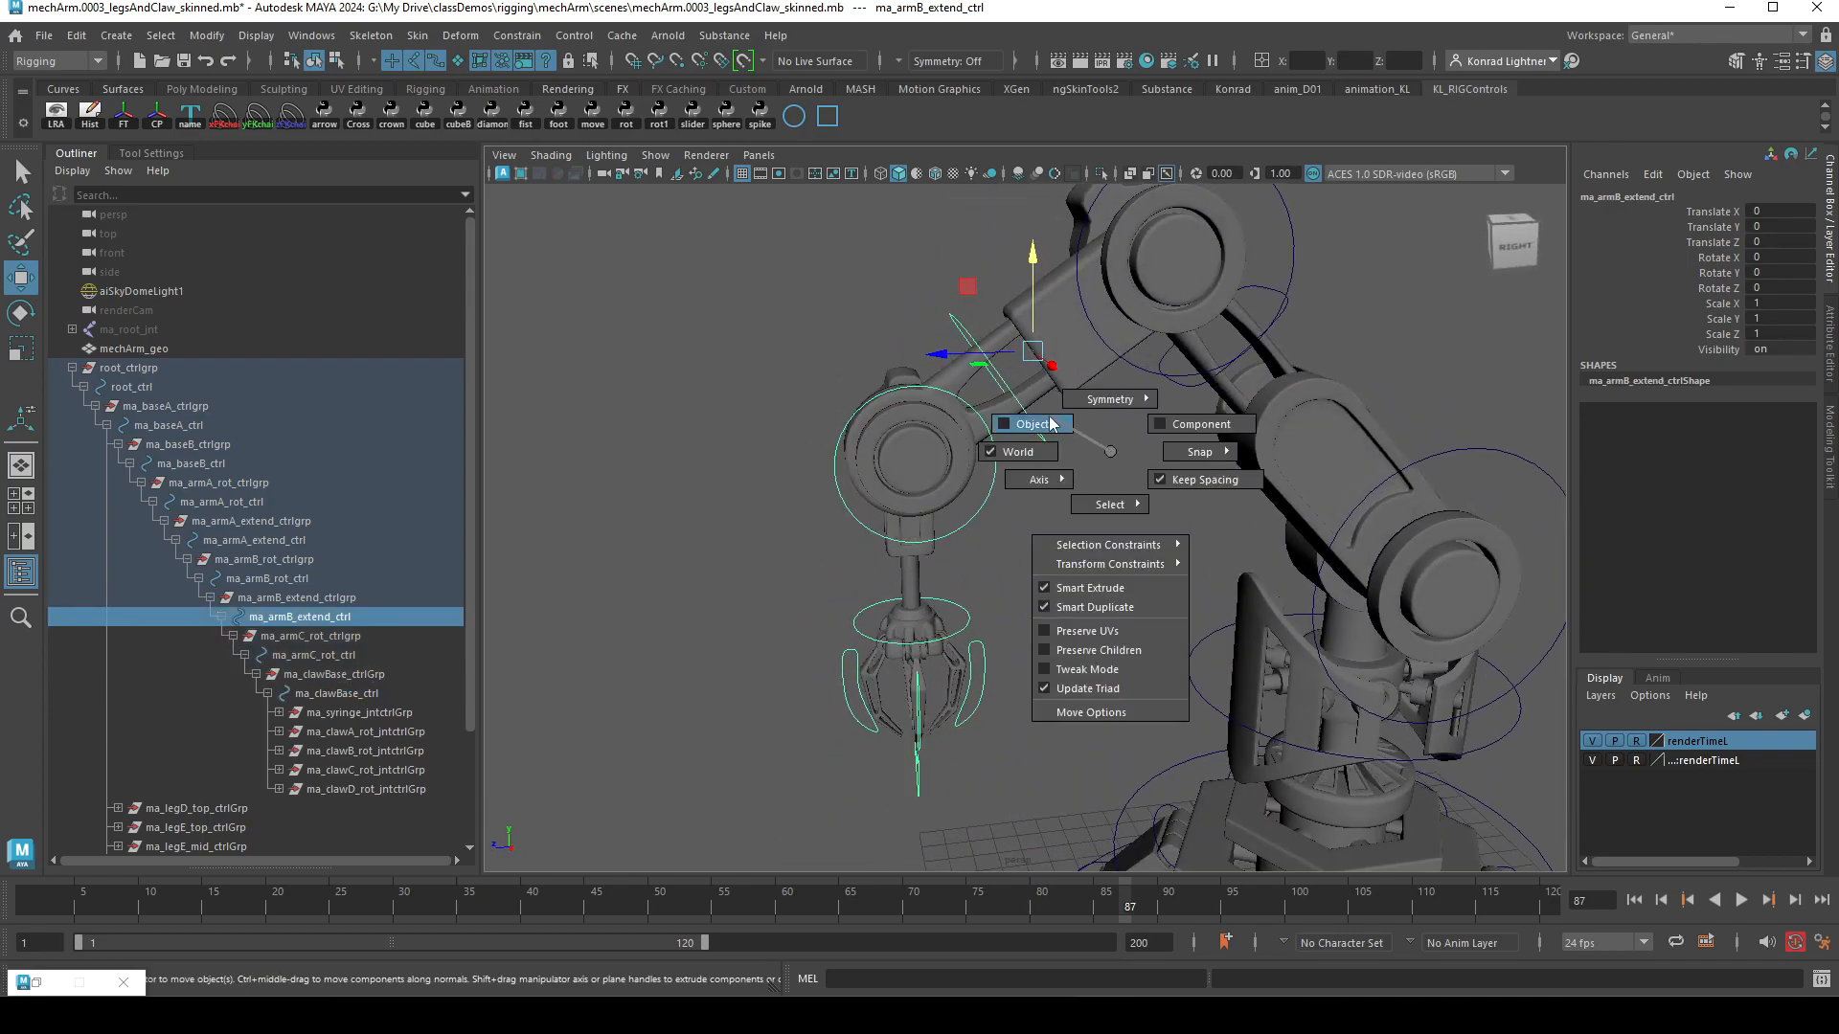
pyautogui.click(1049, 423)
pyautogui.moveTo(967, 402)
pyautogui.mouseDown()
pyautogui.moveTo(923, 431)
pyautogui.moveTo(979, 392)
pyautogui.mouseUp()
pyautogui.hotkey('ctrl', 'z')
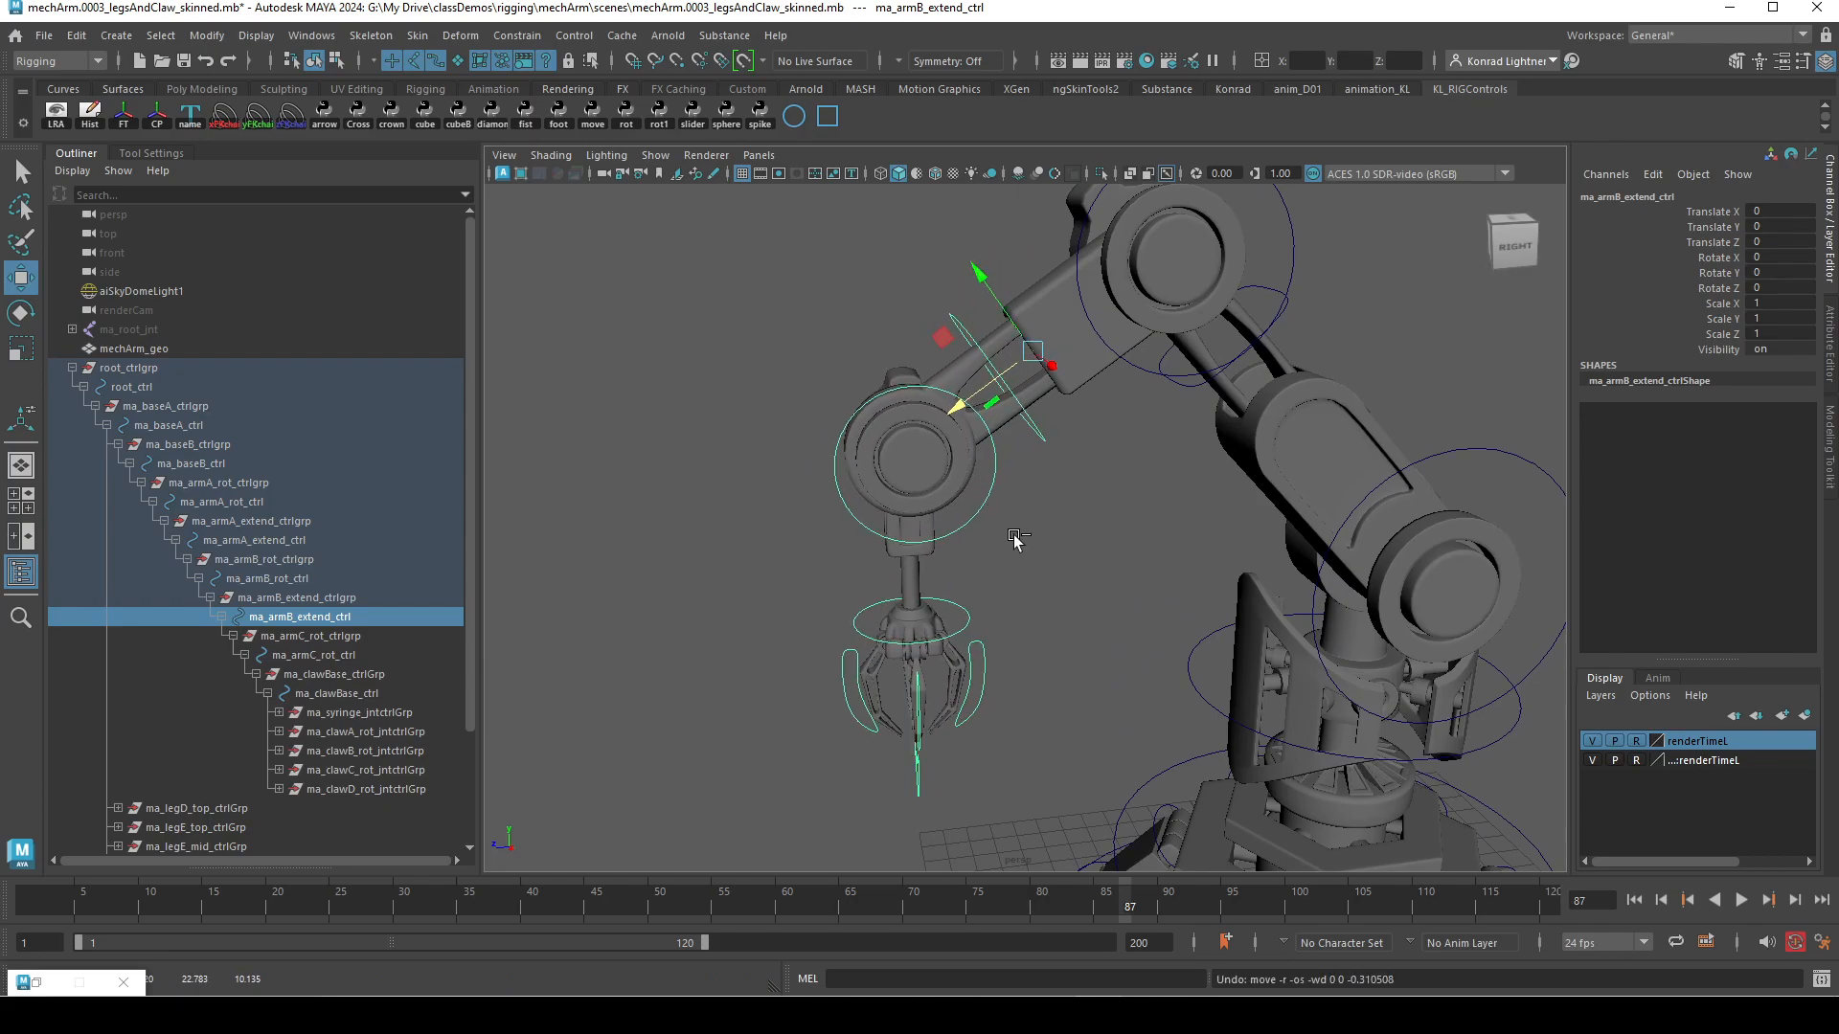
pyautogui.click(1034, 730)
pyautogui.keyDown('alt'); pyautogui.moveTo(1035, 730); pyautogui.dragTo(1299, 546); pyautogui.keyUp('alt')
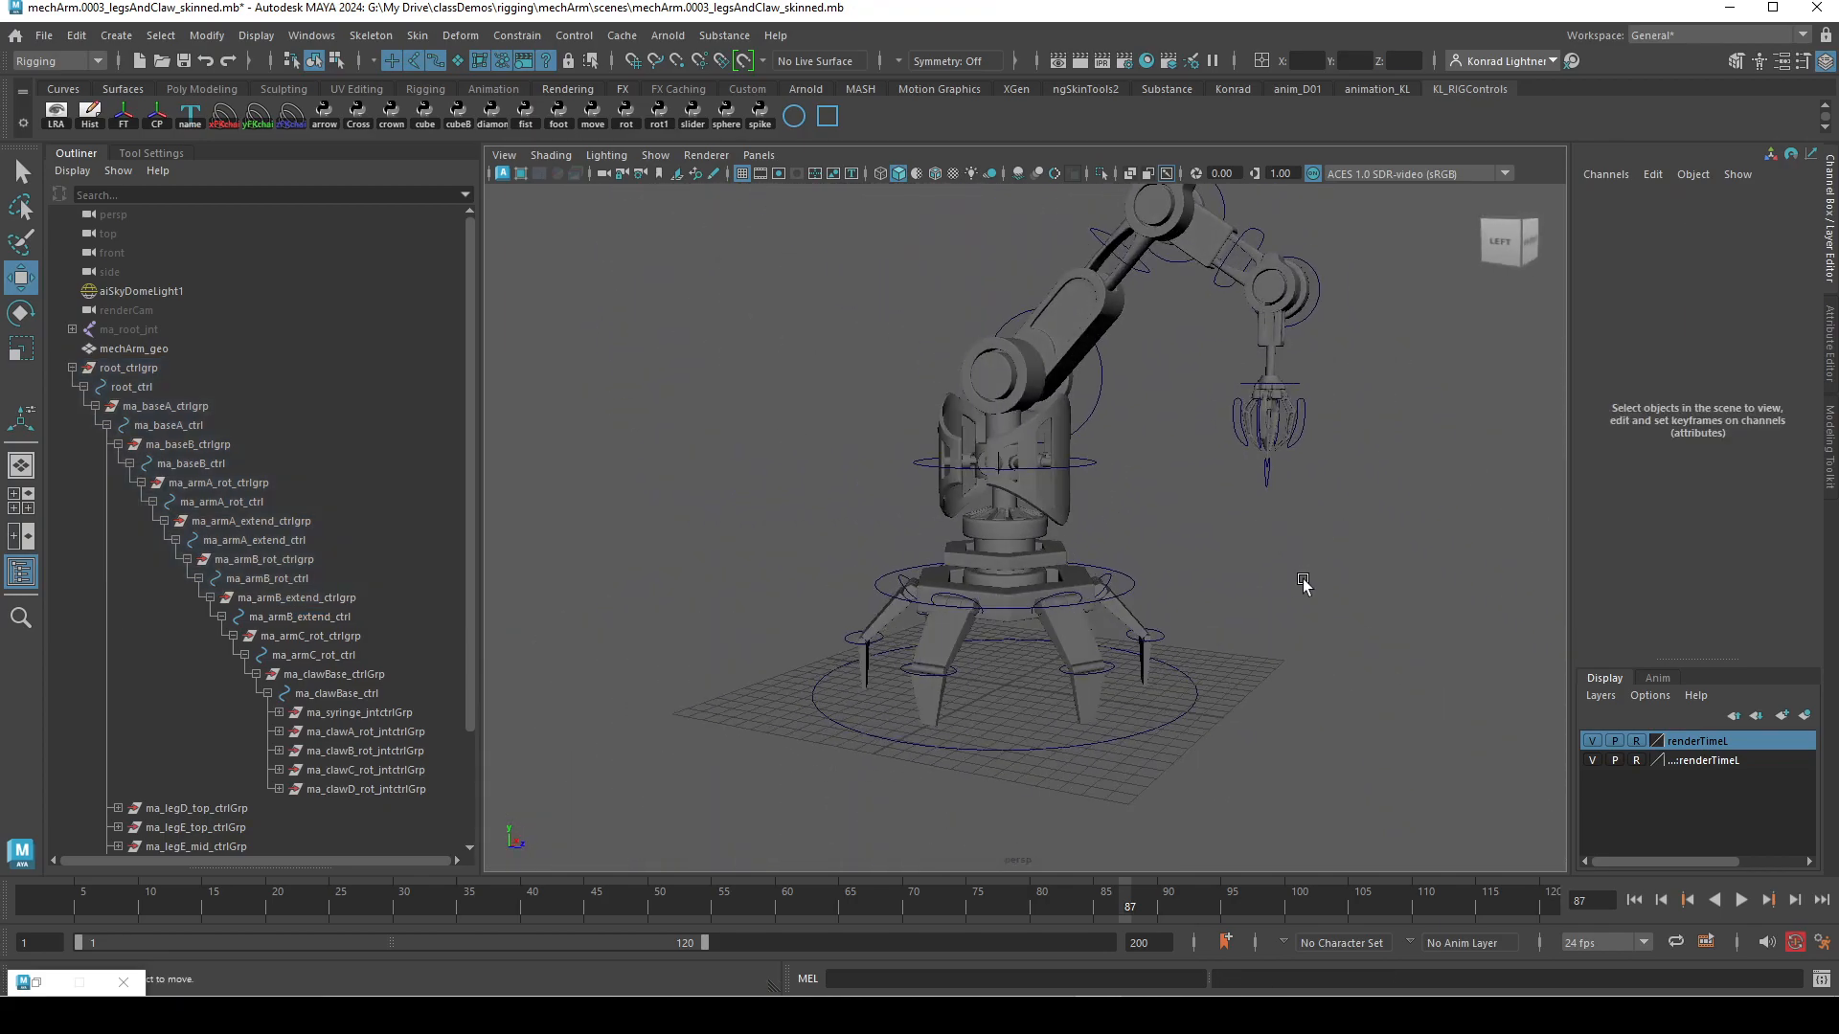